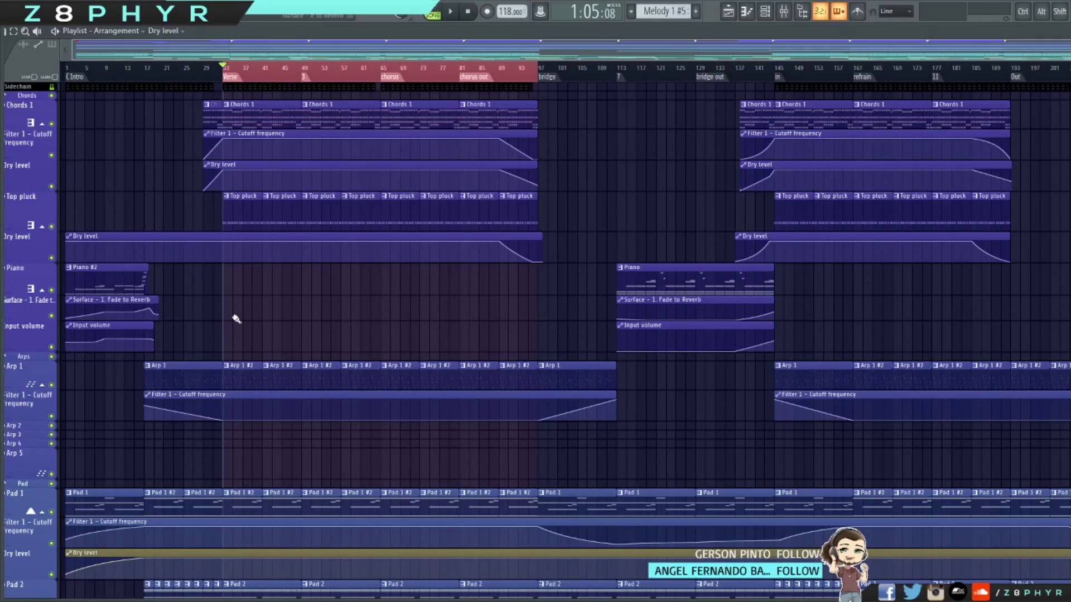
Review the Chords, Arp, Pad and Melody tracks, then start song playback from bar 33.
scroll(255, 320, "up", 4)
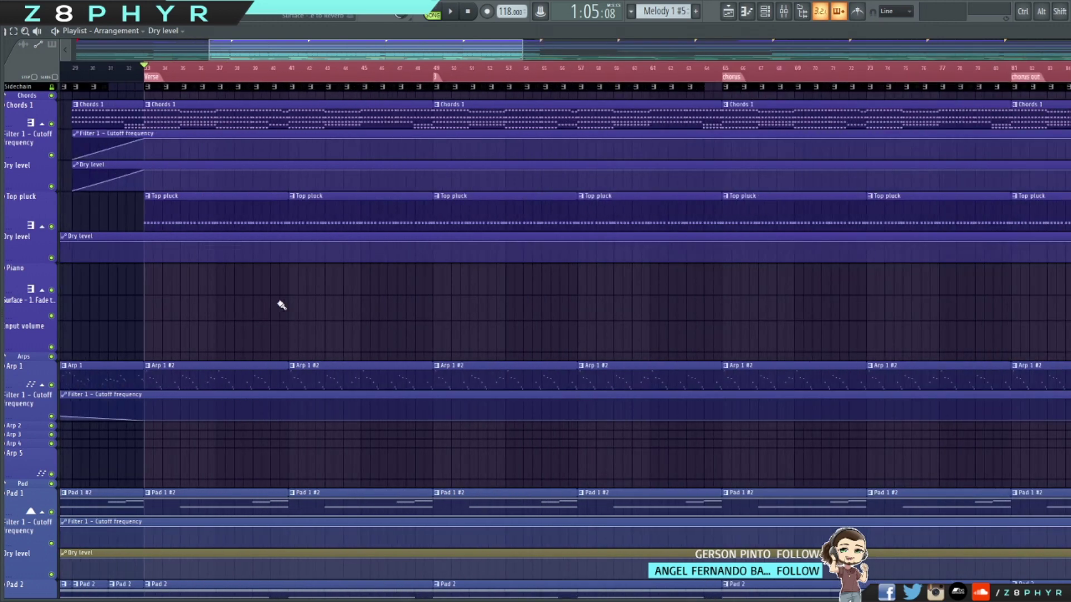
scroll(456, 288, "down", 4)
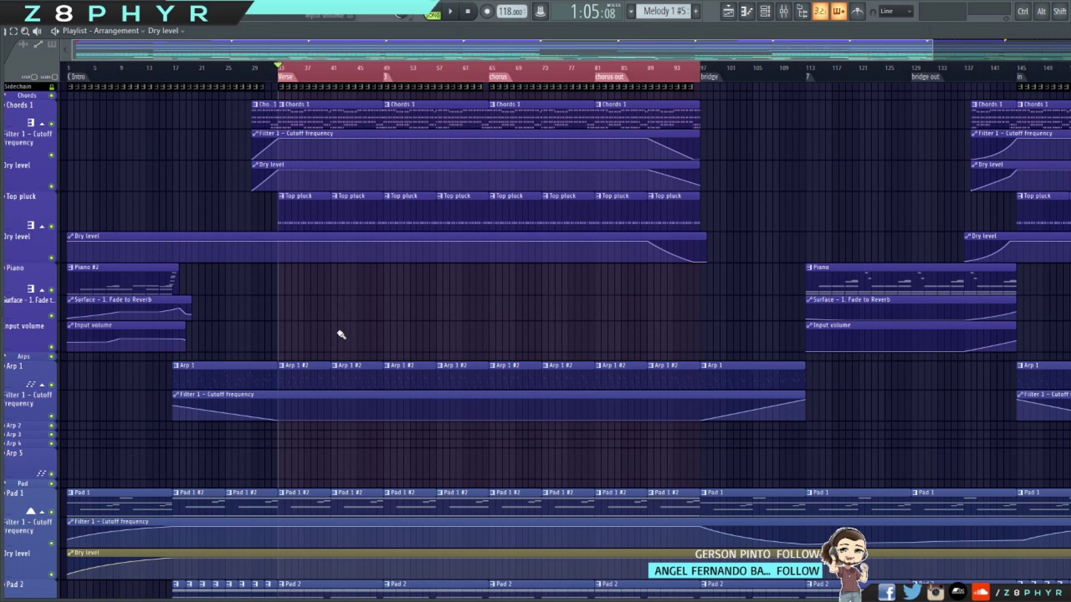
scroll(343, 316, "down", 8)
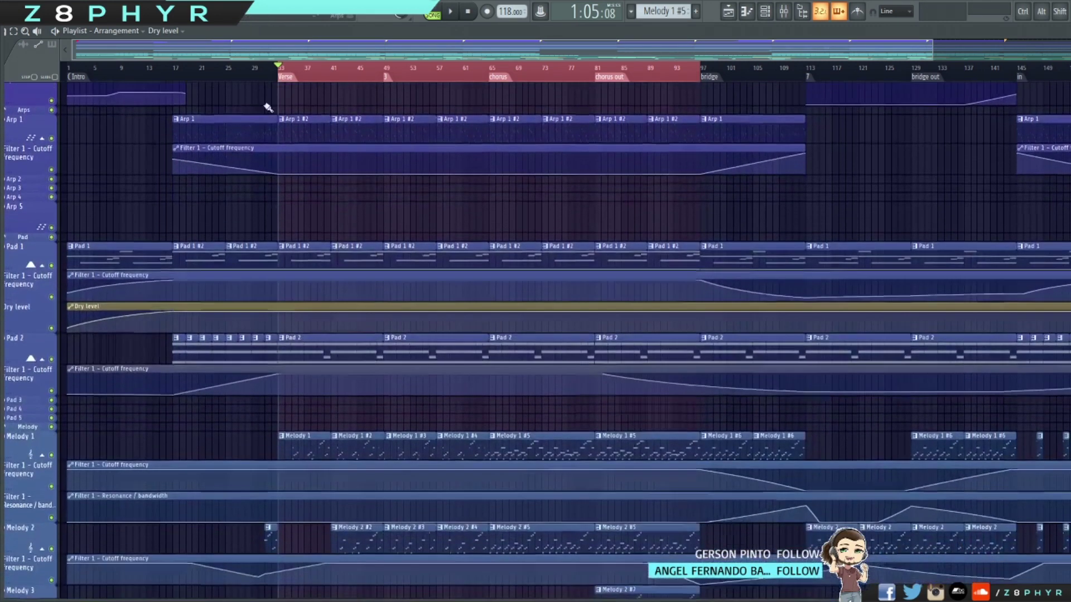
scroll(329, 157, "up", 8)
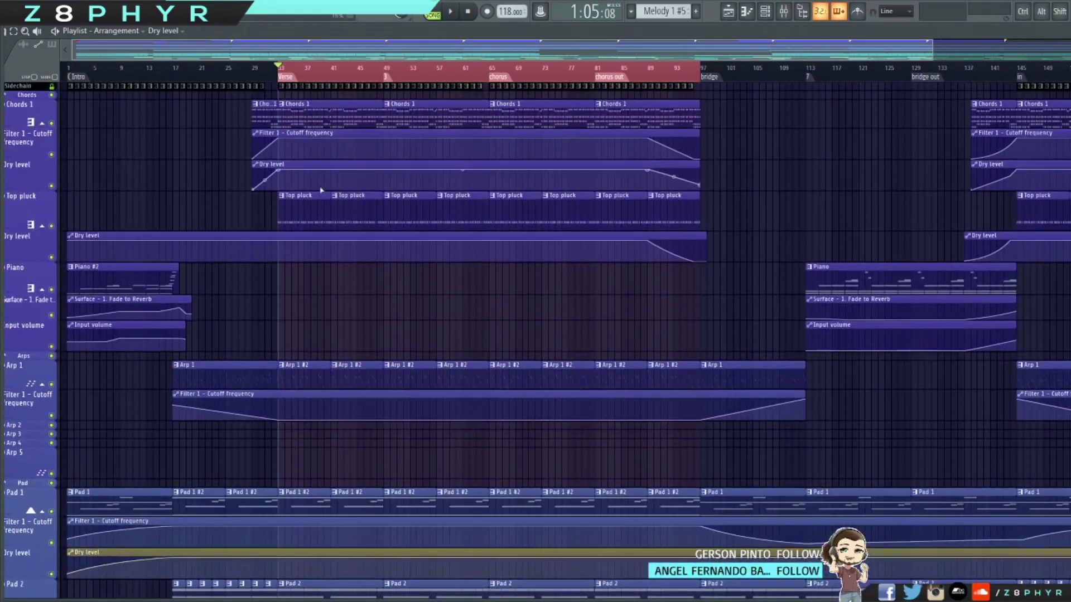
scroll(331, 268, "up", 4, "ctrl")
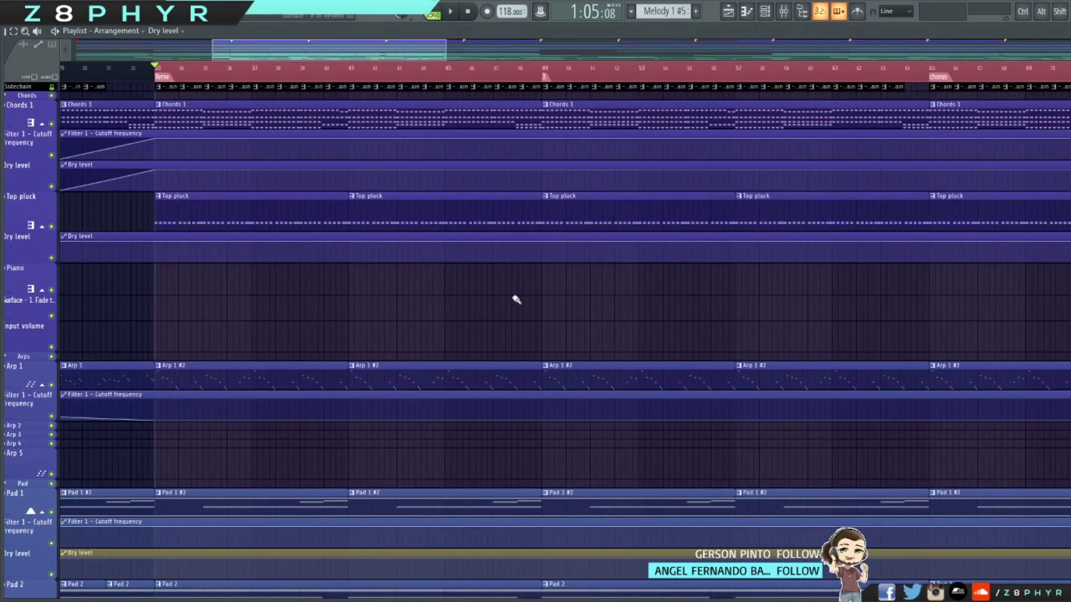
scroll(510, 296, "right", 3)
scroll(502, 299, "down", 2, "ctrl")
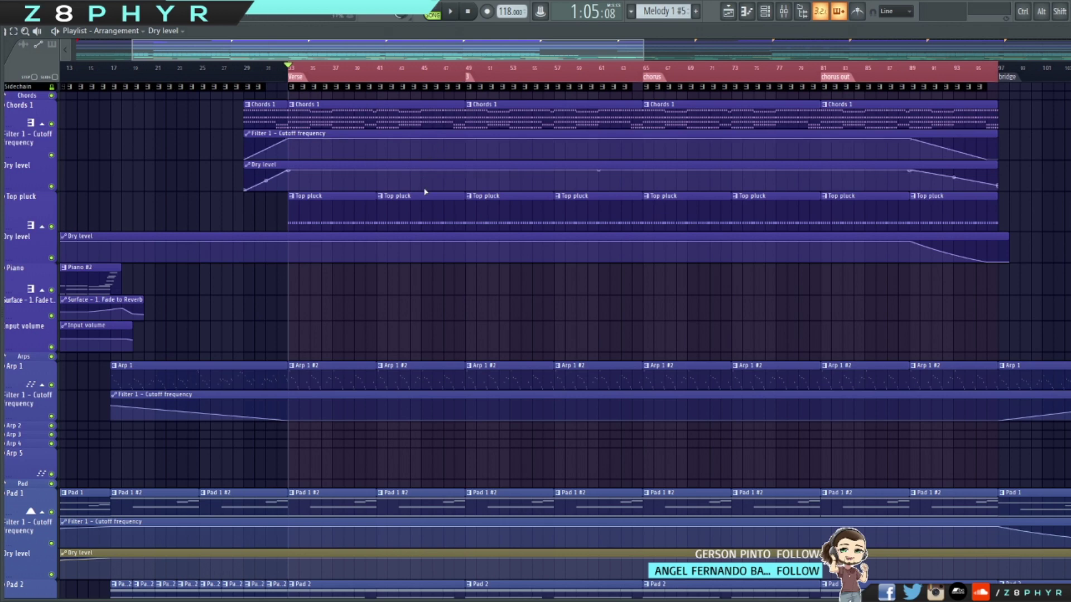
left_click_drag(269, 49, 289, 46)
key("space")
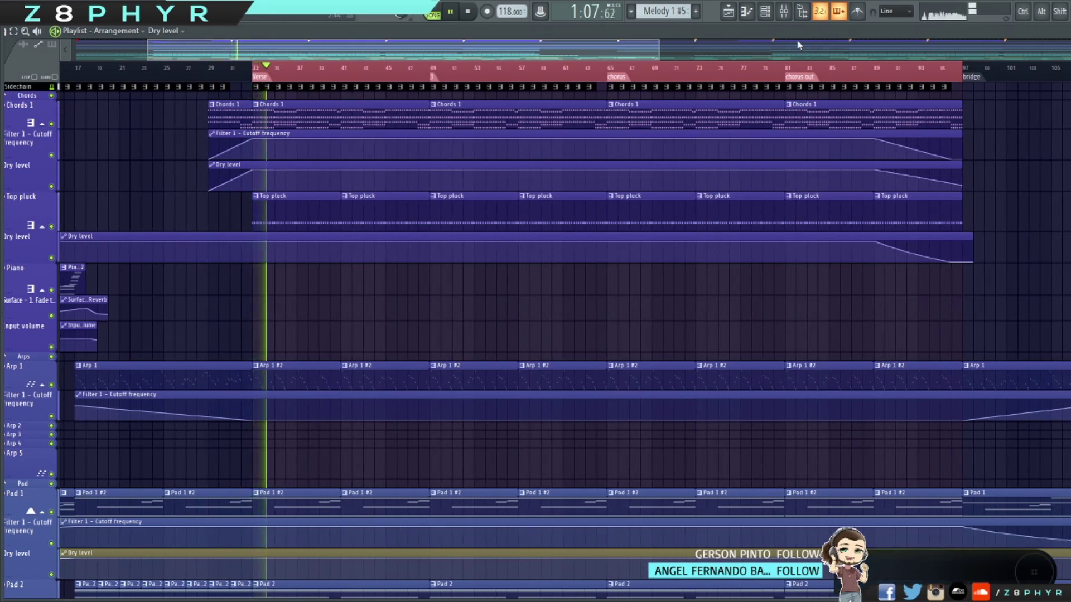
Open the channel rack, move it to the right, then hide it and scroll the arrangement.
left_click(765, 11)
left_click_drag(748, 88, 891, 47)
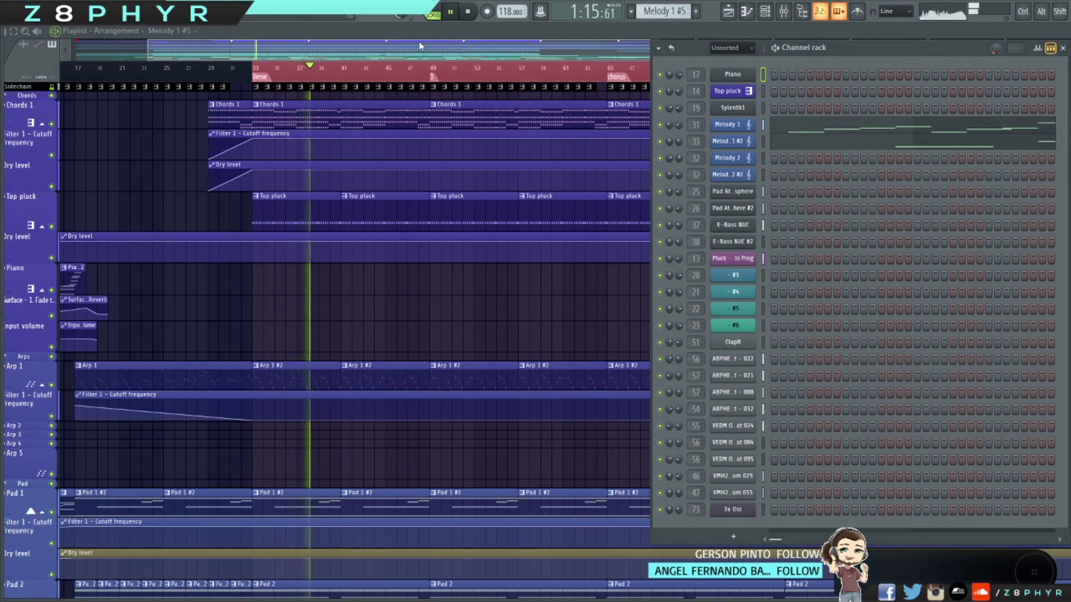
key("F6")
scroll(499, 246, "down", 10)
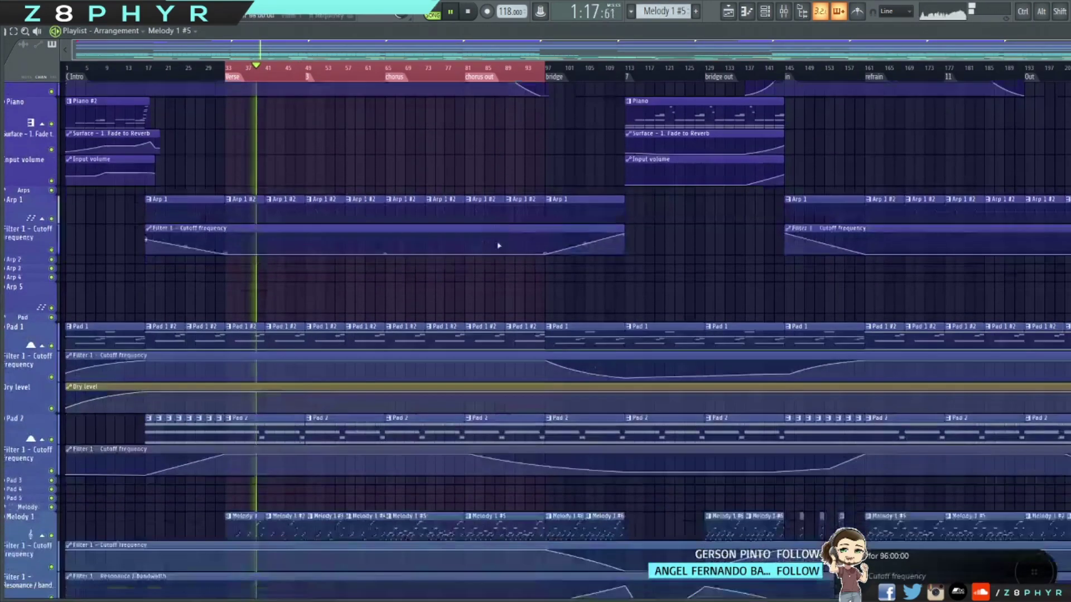
scroll(497, 241, "down", 8)
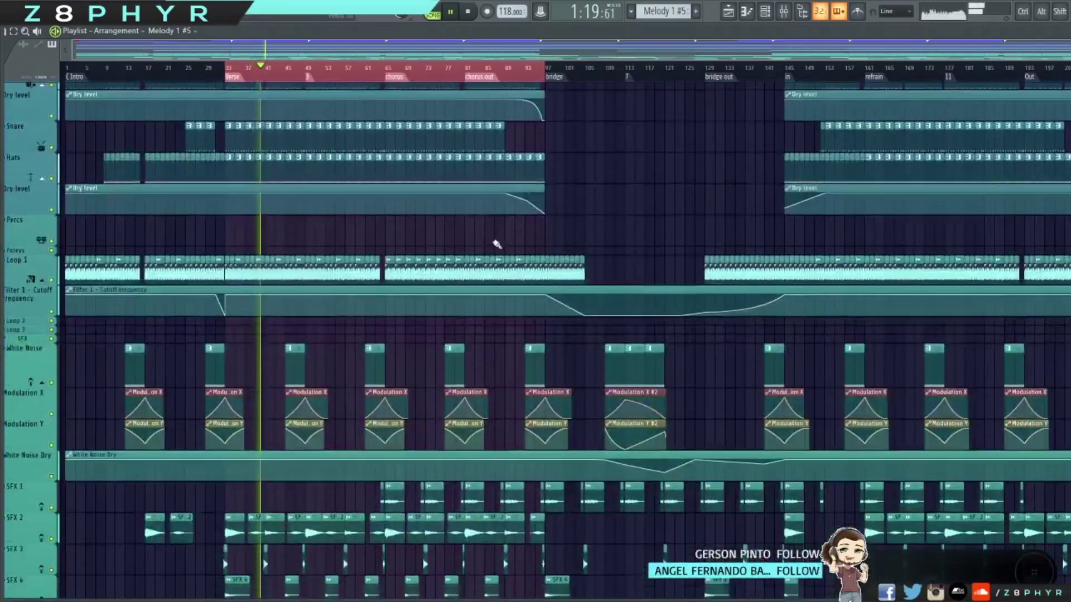
scroll(494, 241, "down", 6)
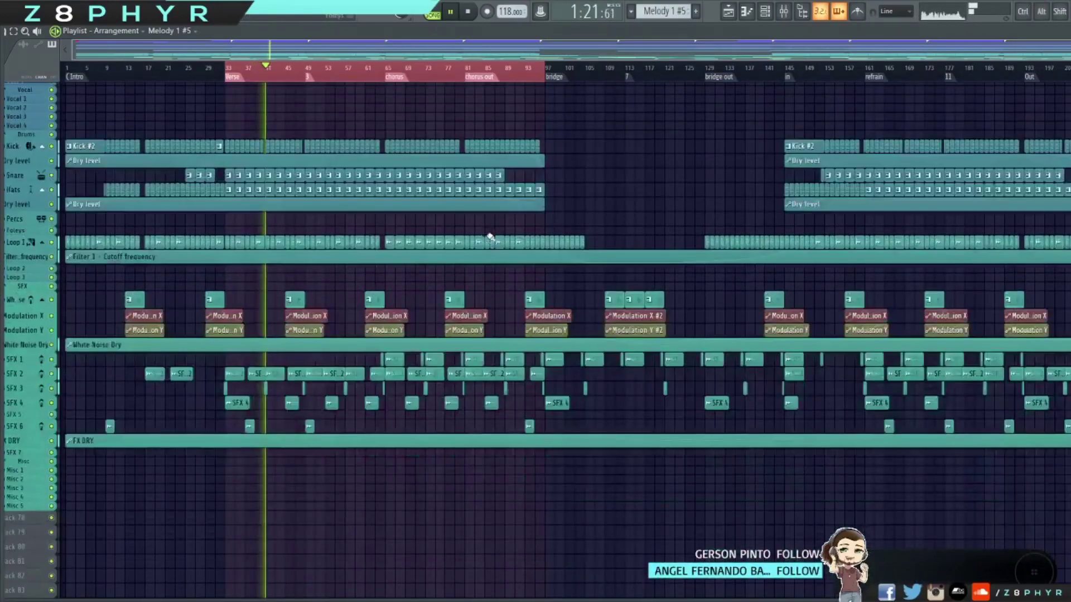
scroll(491, 235, "up", 10)
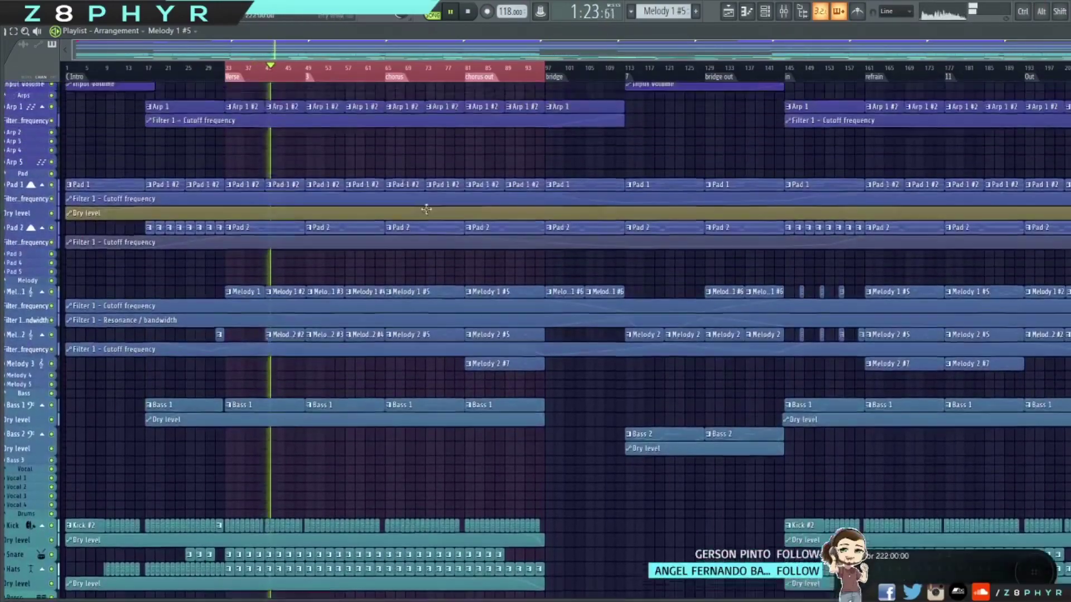
scroll(365, 186, "up", 5)
scroll(365, 186, "down", 6)
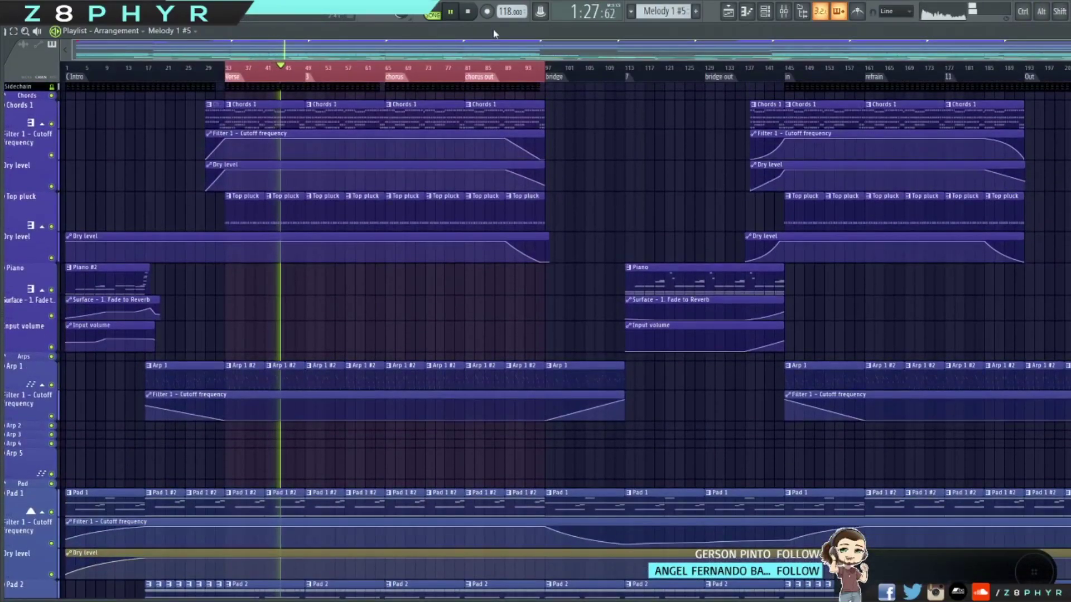
Reopen the channel rack on the Chords 1 pattern, then stop playback back at bar 33.
left_click(766, 11)
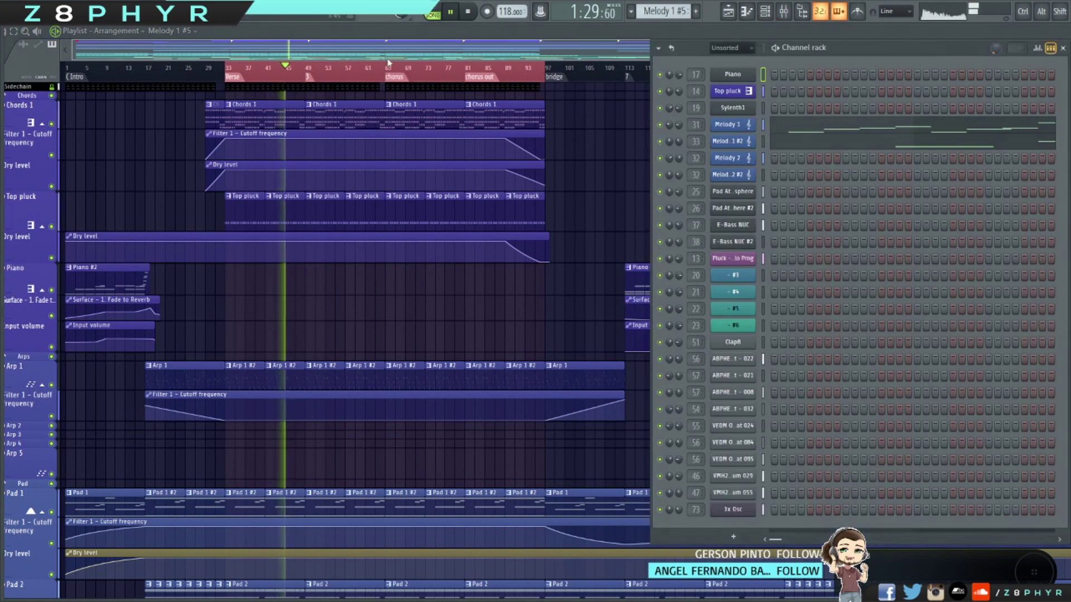
left_click(323, 115)
left_click(765, 12)
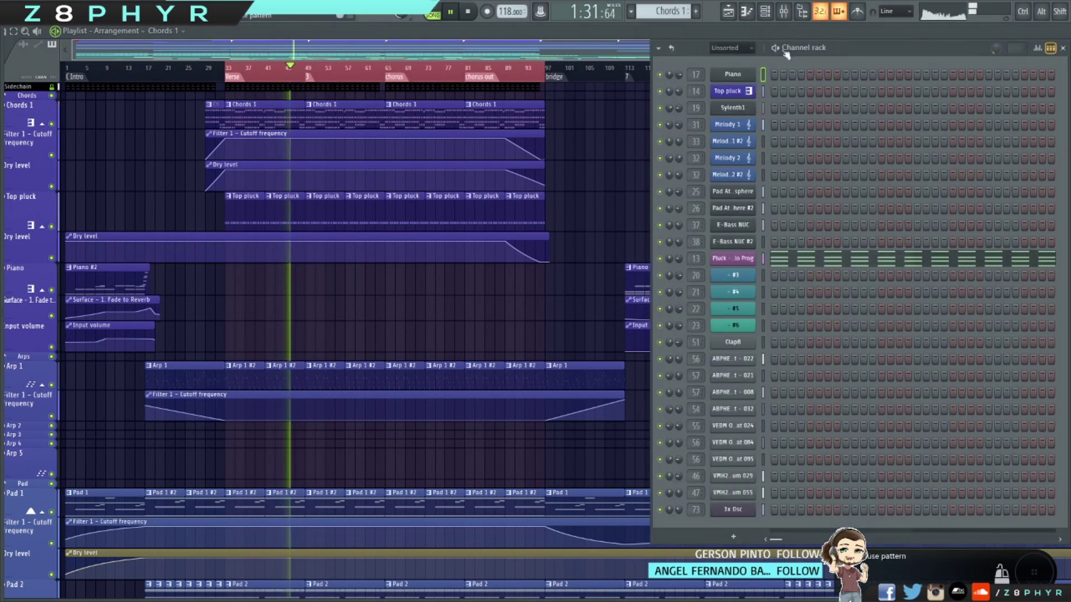
left_click_drag(832, 51, 829, 47)
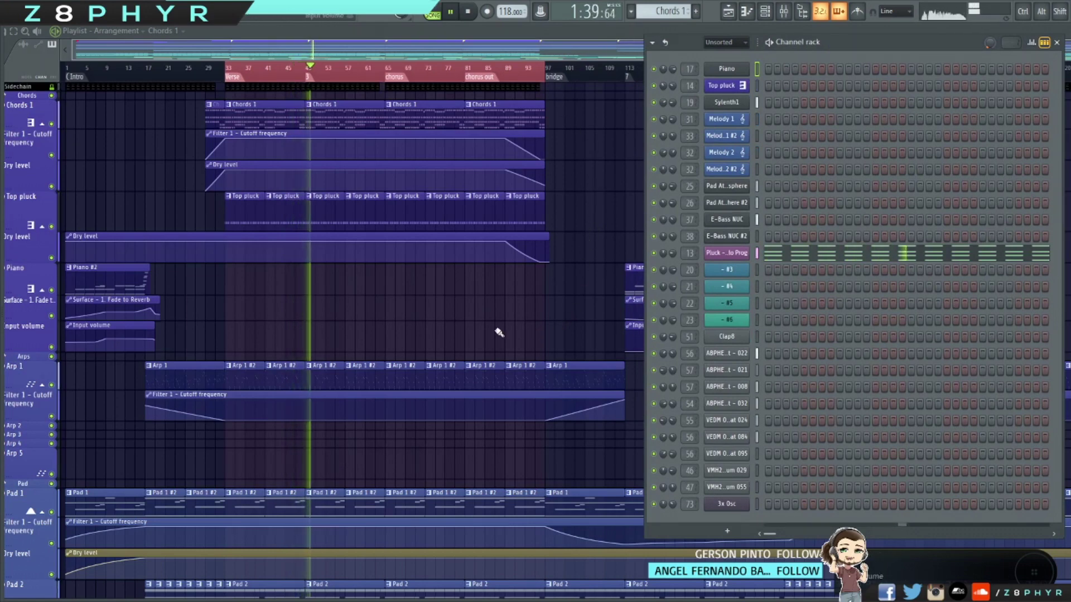
key("space")
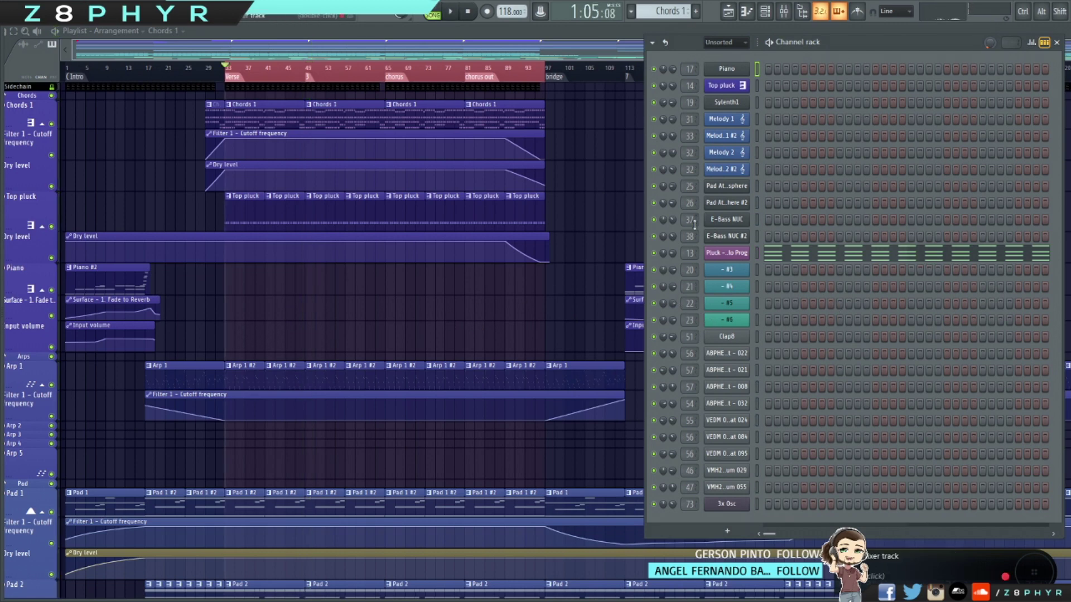
Scroll the playlist to review the Chords, Top pluck, Piano, Arp and Pad clips with their automation.
mouse_move(2, 130)
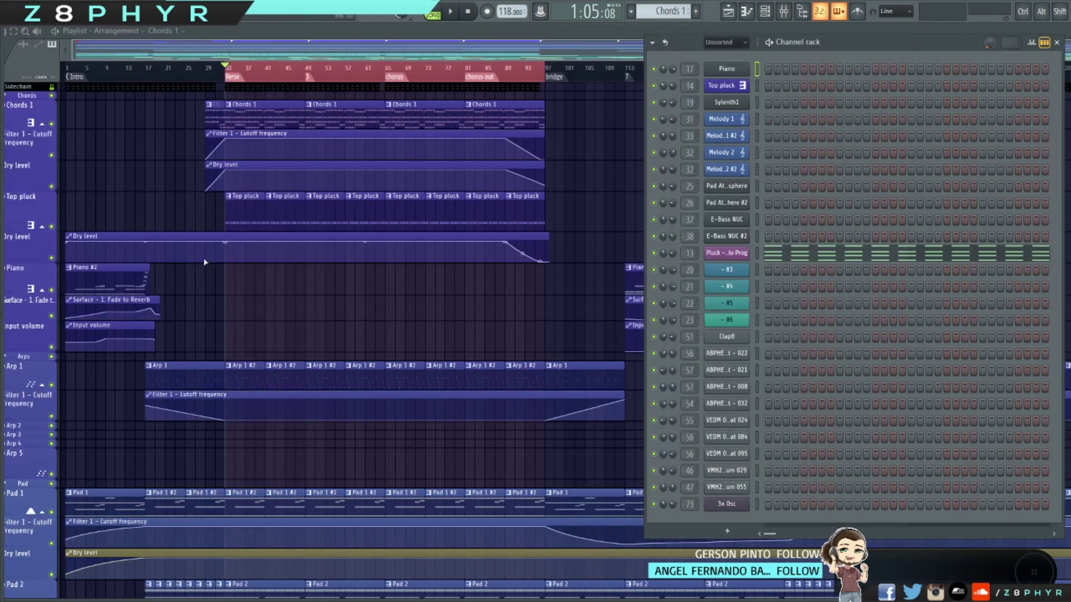
scroll(204, 263, "down", 12)
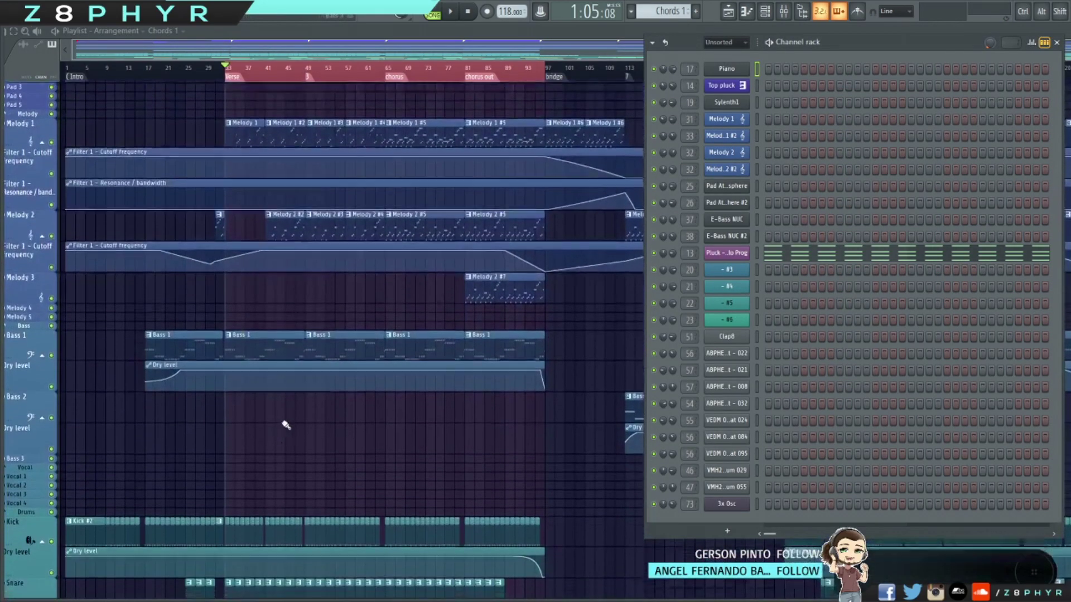
scroll(279, 363, "up", 10)
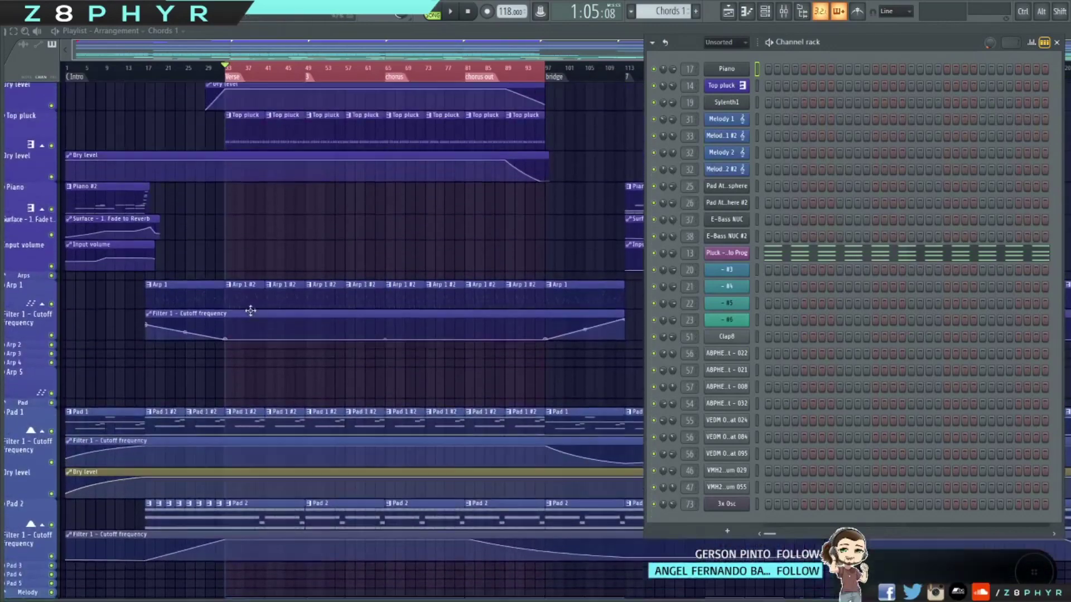
scroll(250, 311, "up", 3)
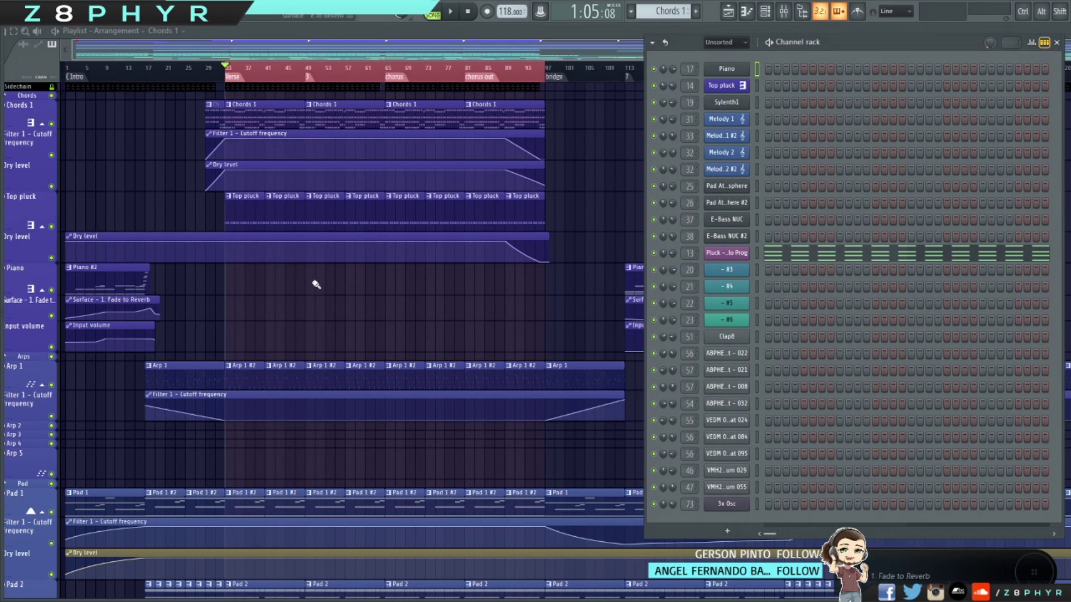
Open the Pluck - Melo Prog notes and play the pattern alone in Pattern mode.
left_click(773, 261)
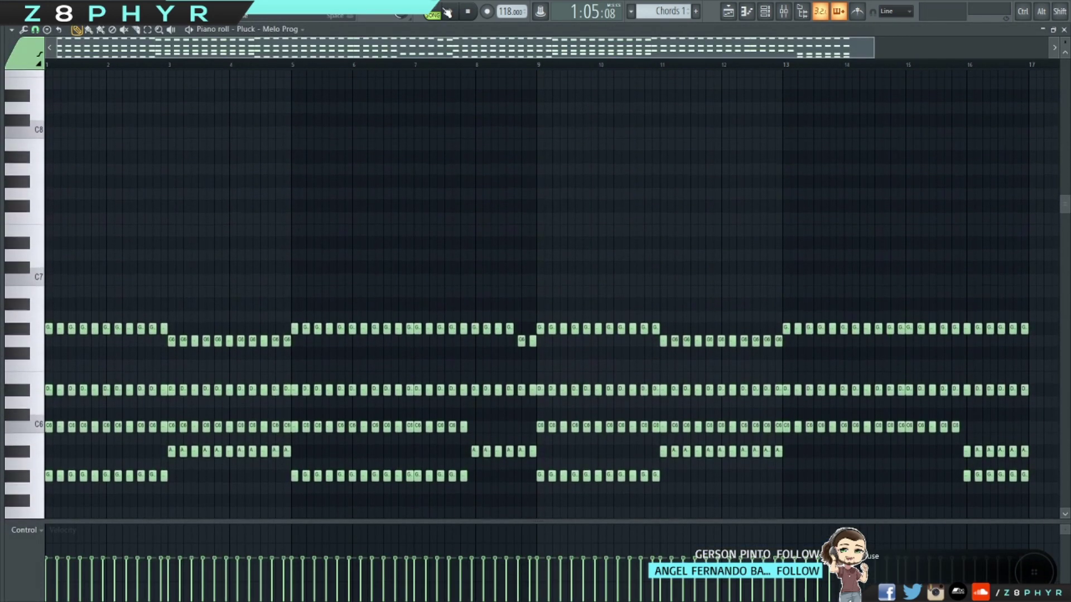
key("l")
key("space")
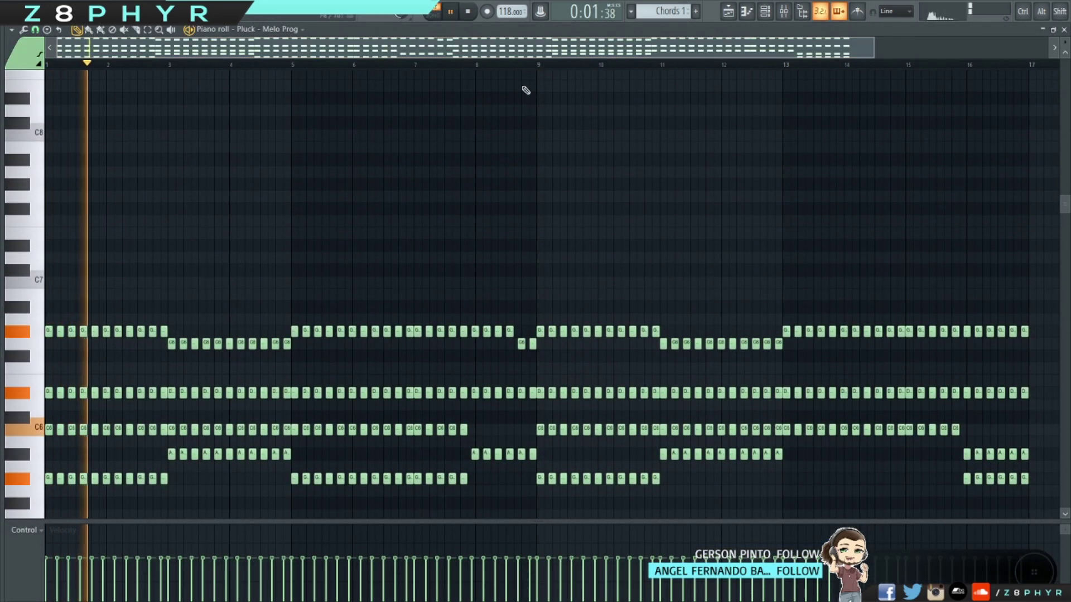
Close the piano roll and bring up the Pluck - Melo Prog Sytrus settings.
scroll(526, 203, "down", 3)
left_click(1063, 30)
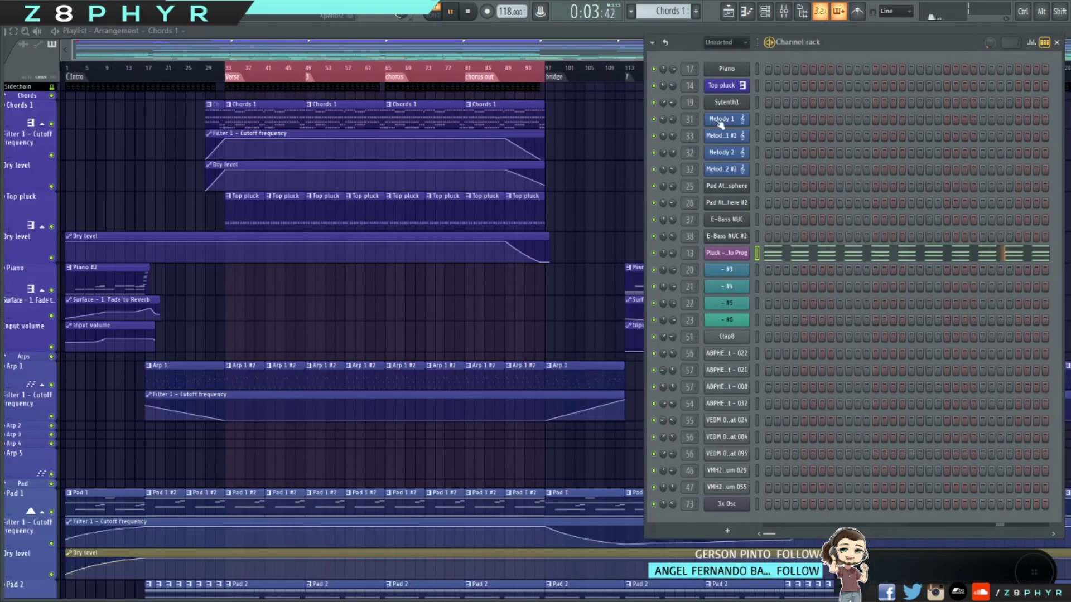
left_click(726, 253)
Reposition the Pluck - Melo Prog synth window, stop playback, and close the synth.
left_click_drag(370, 100, 457, 44)
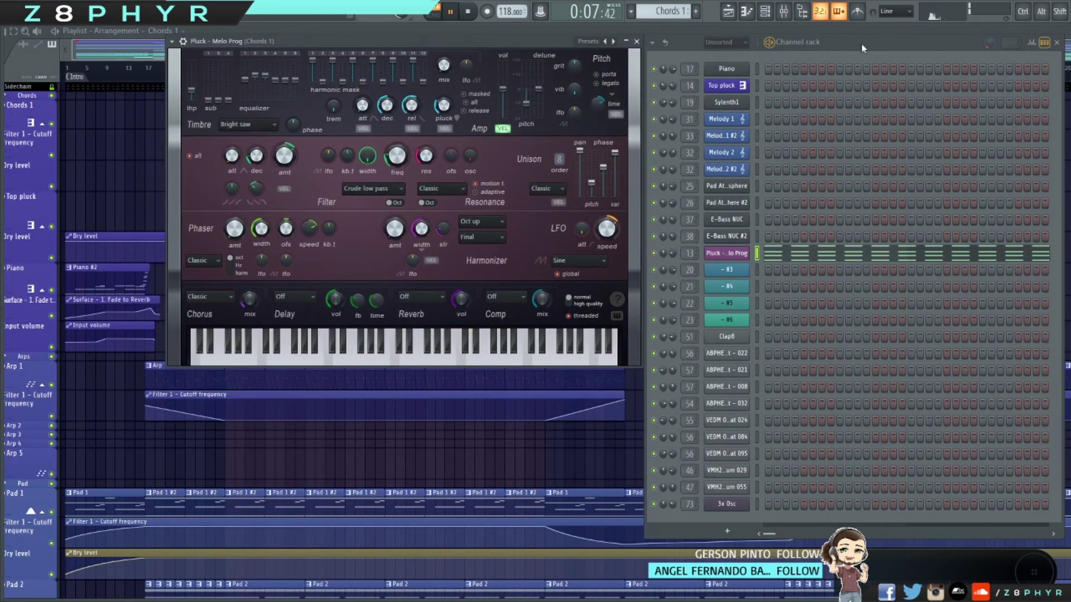
key("space")
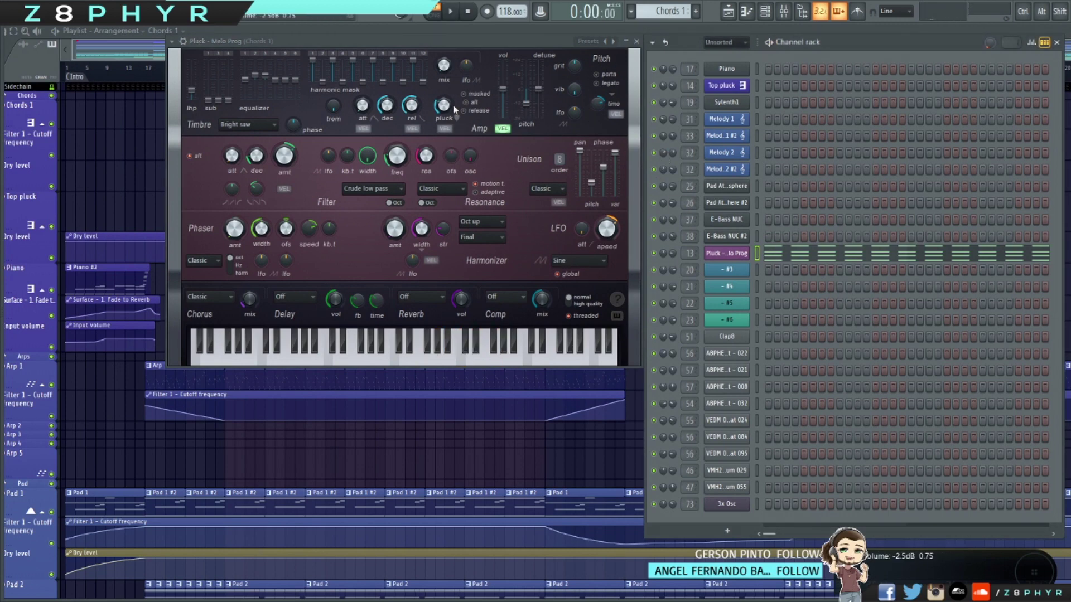
left_click_drag(406, 43, 412, 115)
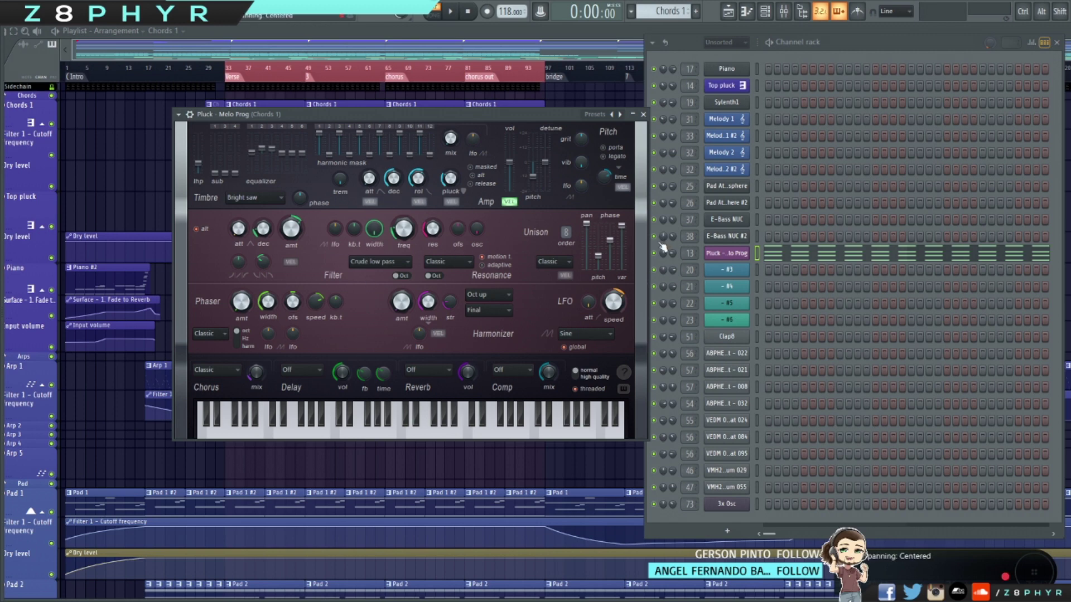
left_click_drag(512, 118, 487, 121)
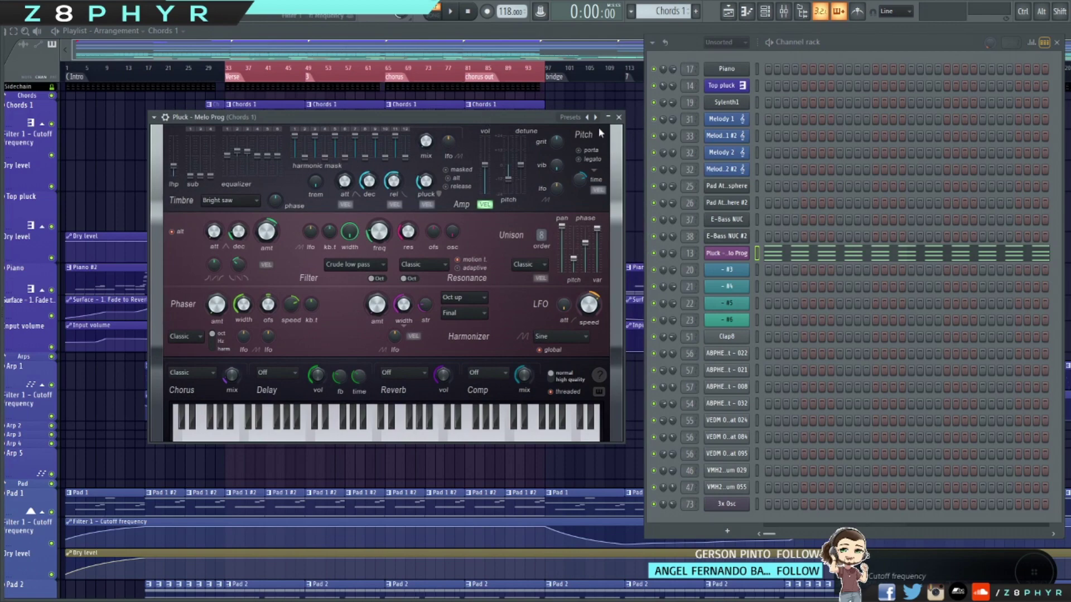
left_click(620, 118)
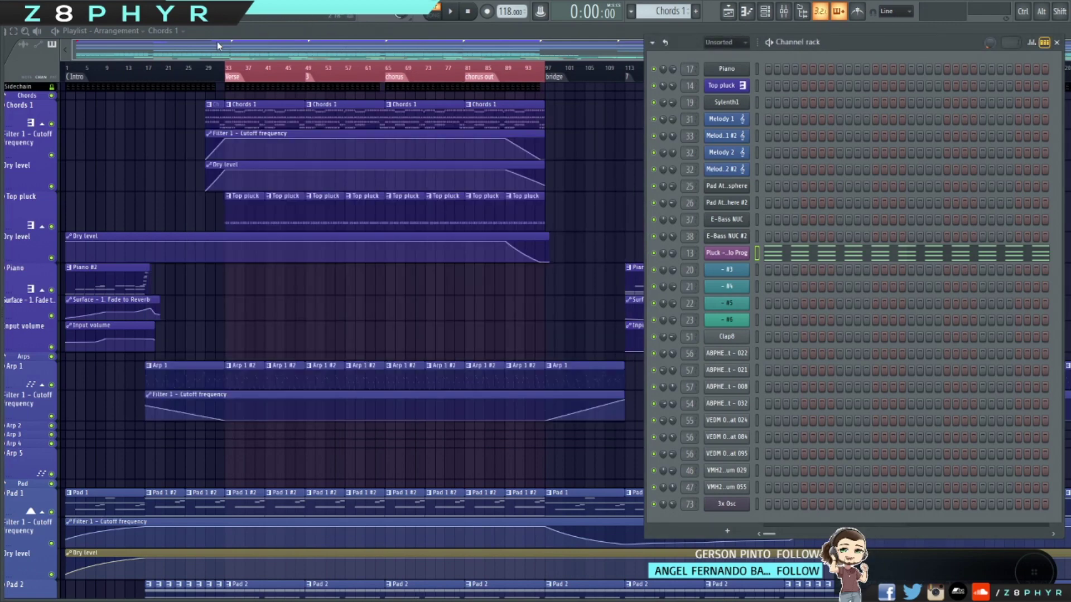
Scroll back to the song start and inspect the Pluck - Melo Prog chord notes in the piano roll.
key("F6")
scroll(744, 159, "up", 3)
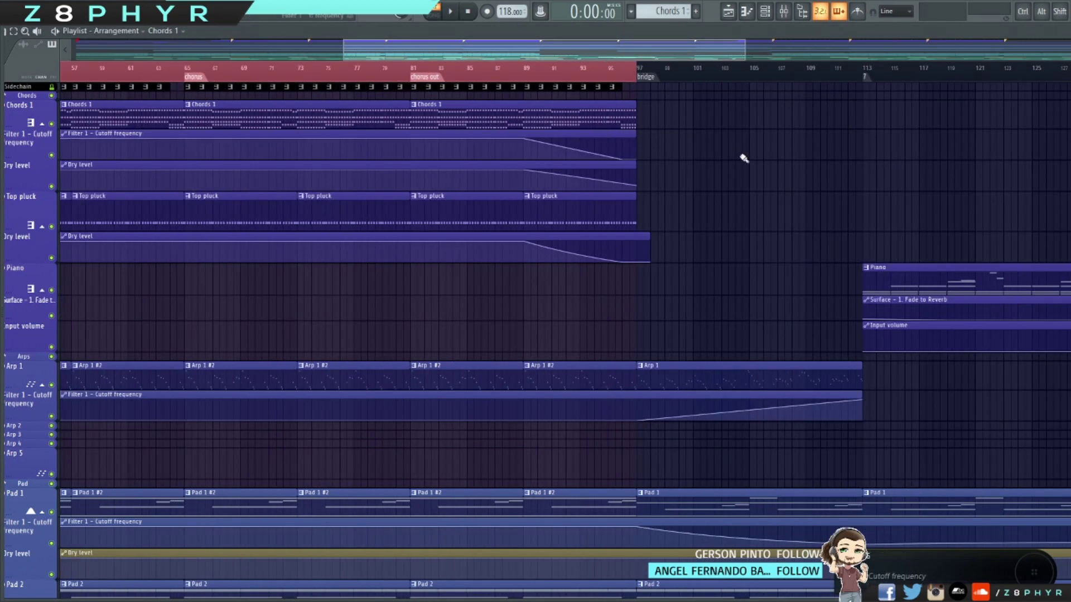
scroll(744, 158, "left", 10)
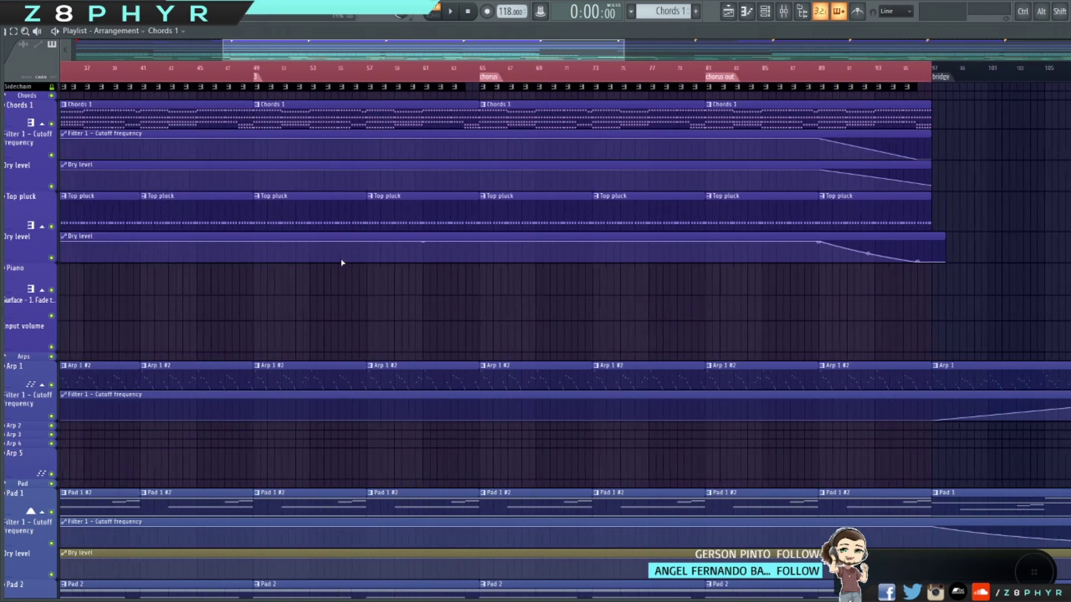
scroll(342, 262, "left", 3)
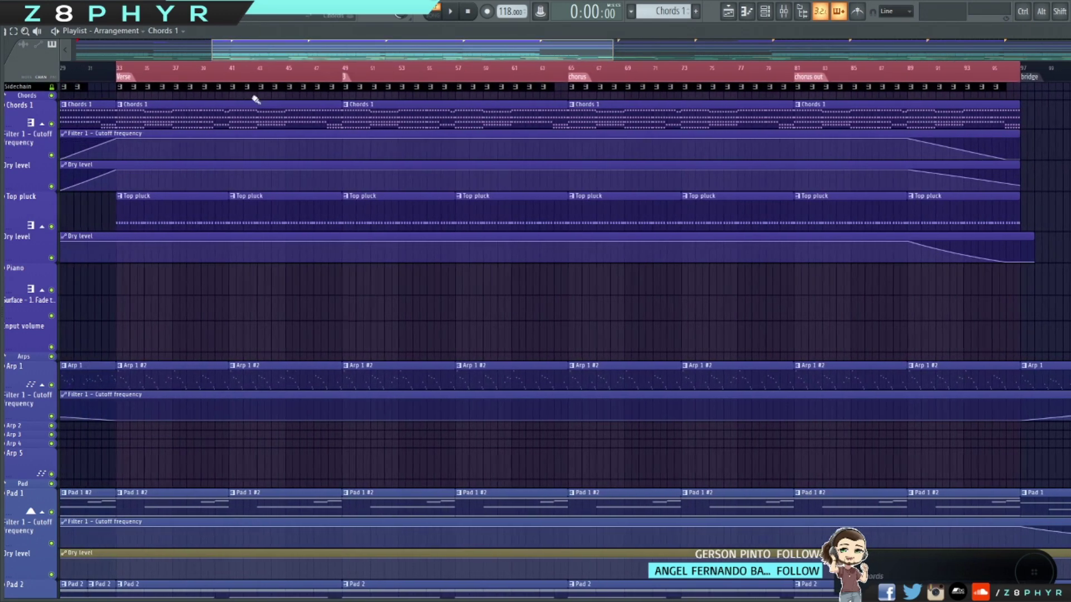
scroll(262, 140, "left", 6)
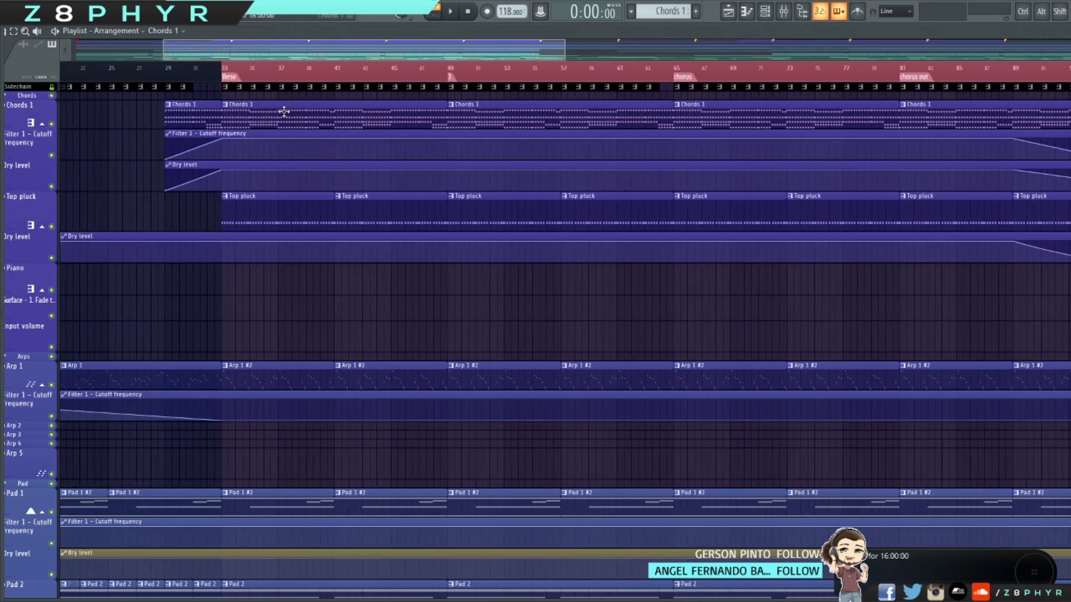
left_click(765, 11)
left_click(825, 163)
scroll(414, 205, "down", 3)
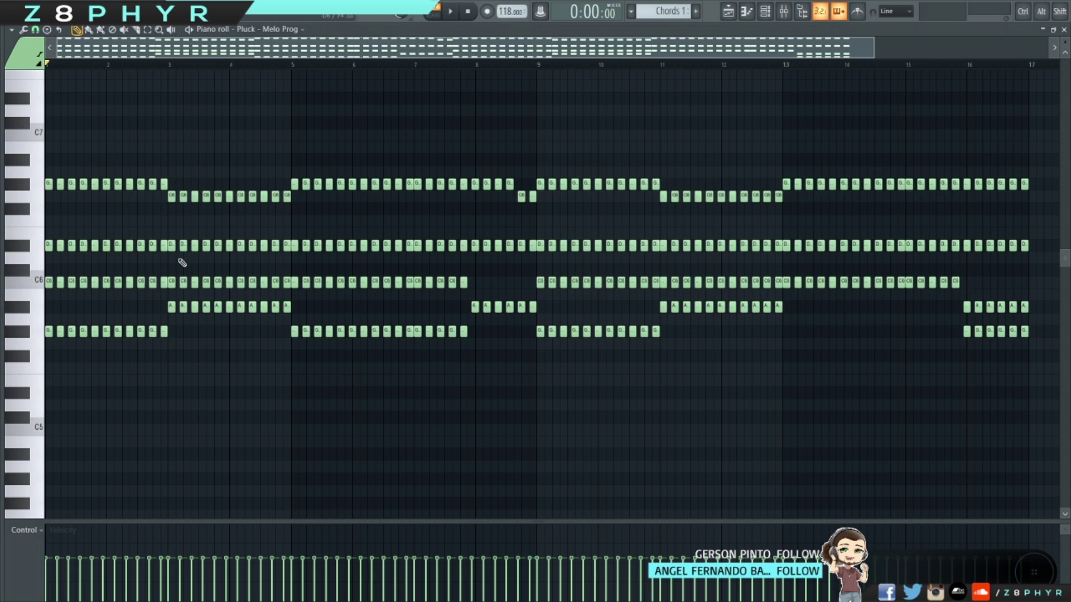
scroll(628, 308, "up", 3)
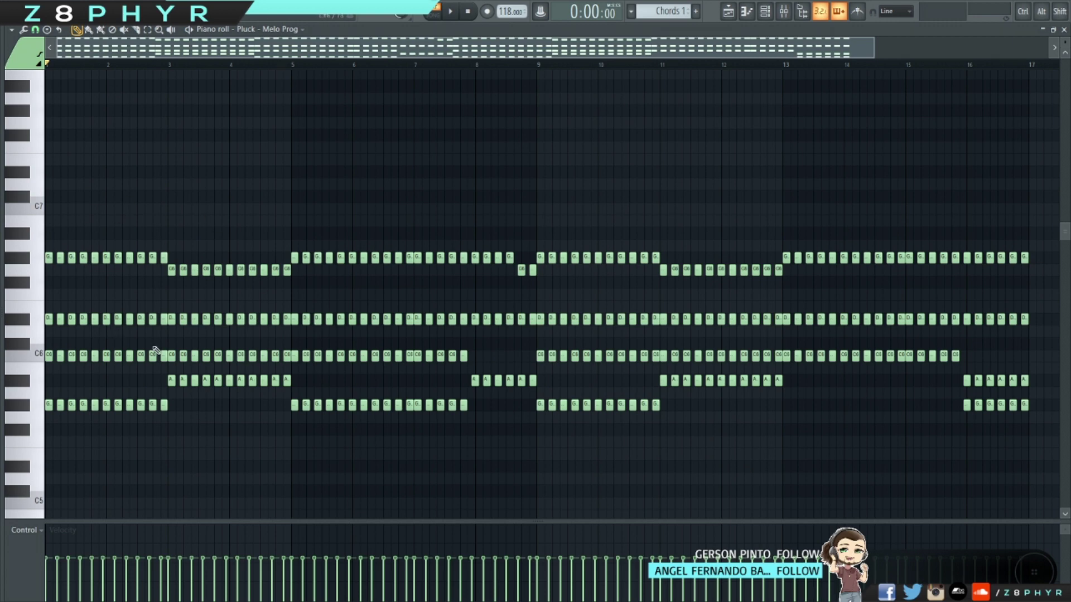
left_click(1064, 29)
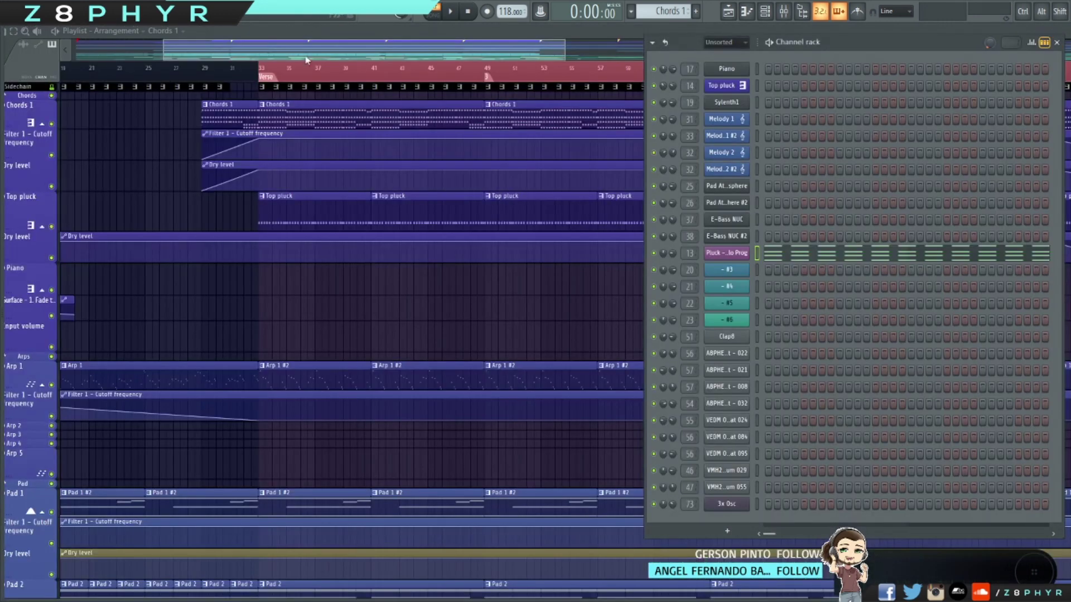
key("F6")
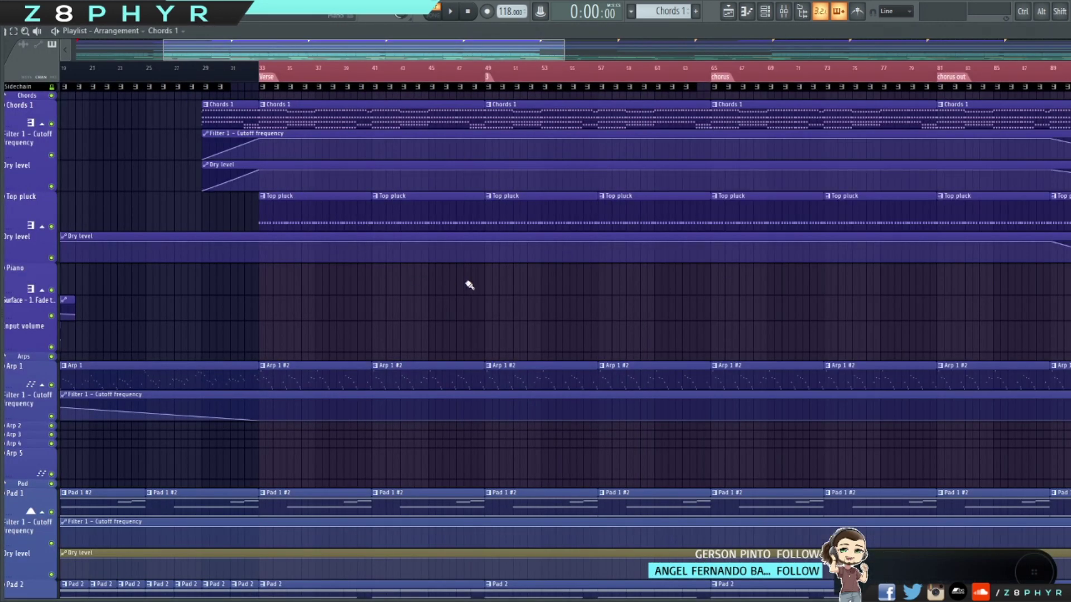
Set the song position to the Verse at bar 33 and open the Top pluck clip's notes.
left_click(263, 78)
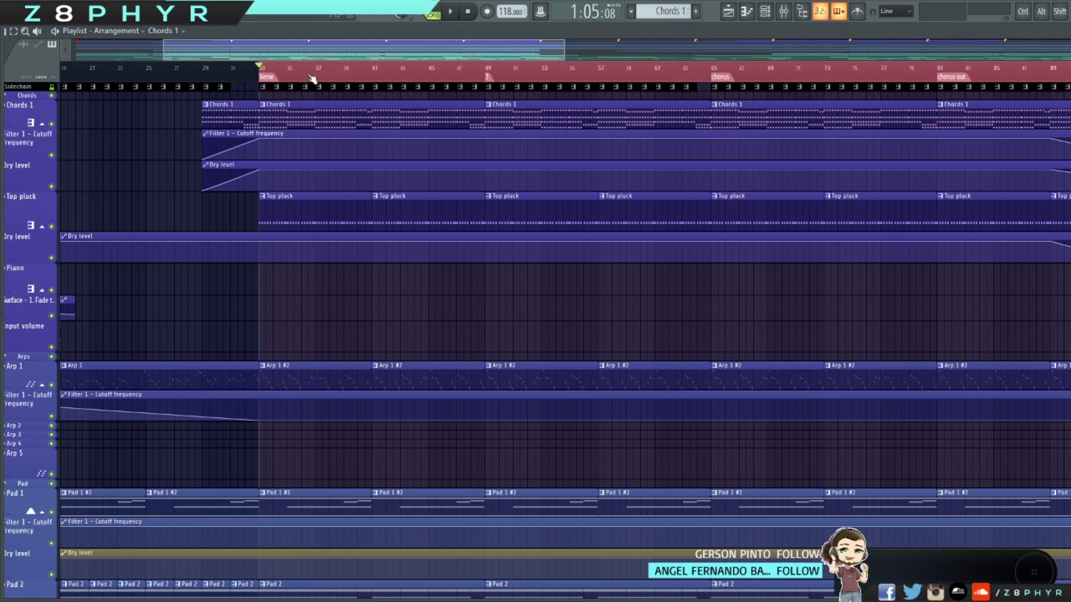
scroll(310, 139, "up", 3, "ctrl")
scroll(314, 151, "down", 1)
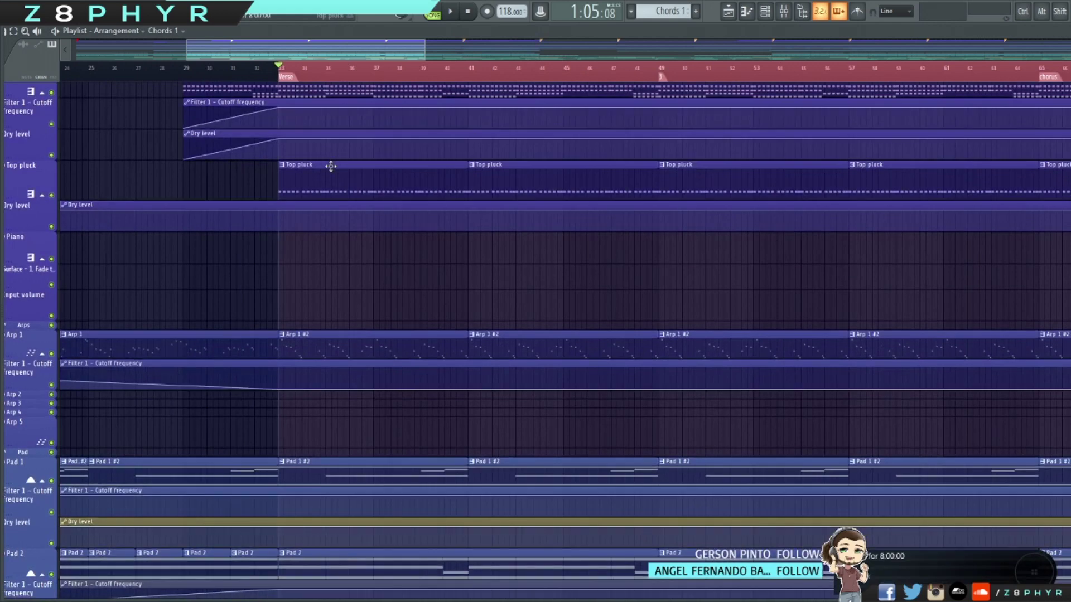
double_click(330, 165)
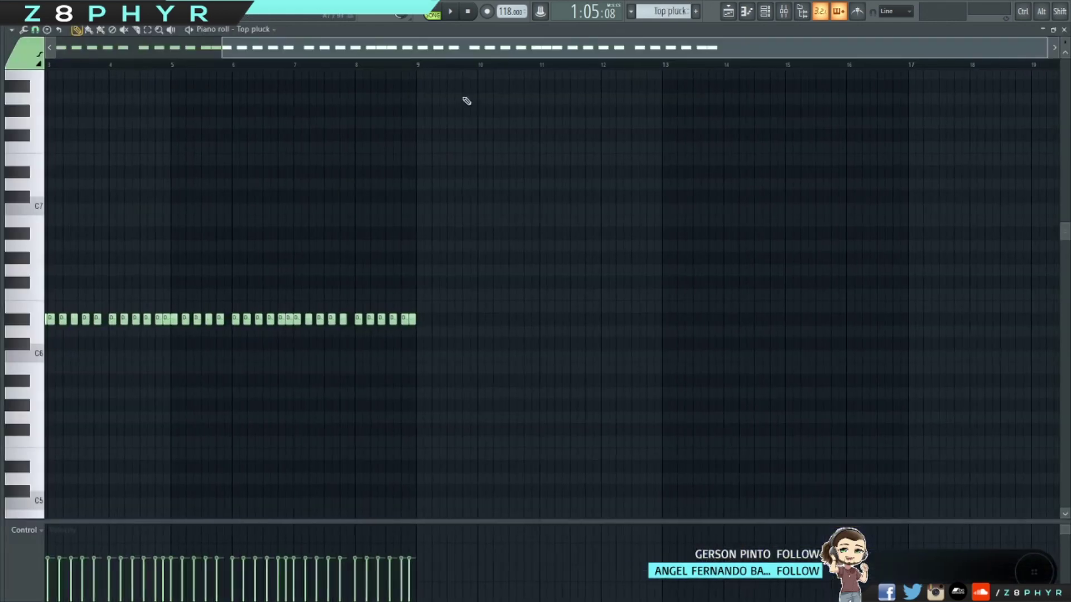
left_click(1063, 29)
left_click_drag(850, 49, 632, 91)
left_click(505, 127)
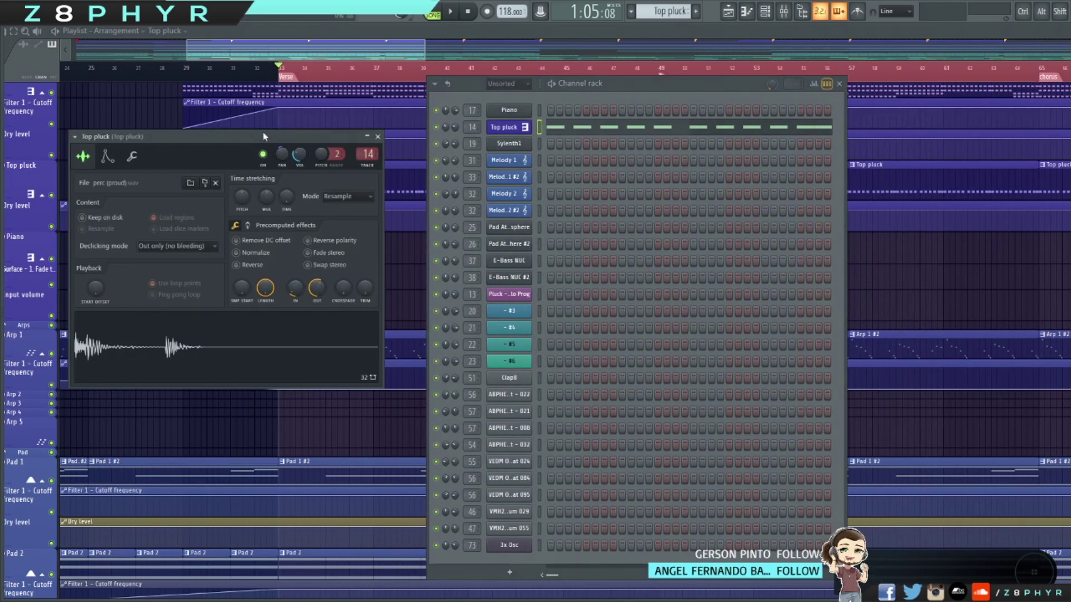
left_click_drag(263, 133, 774, 131)
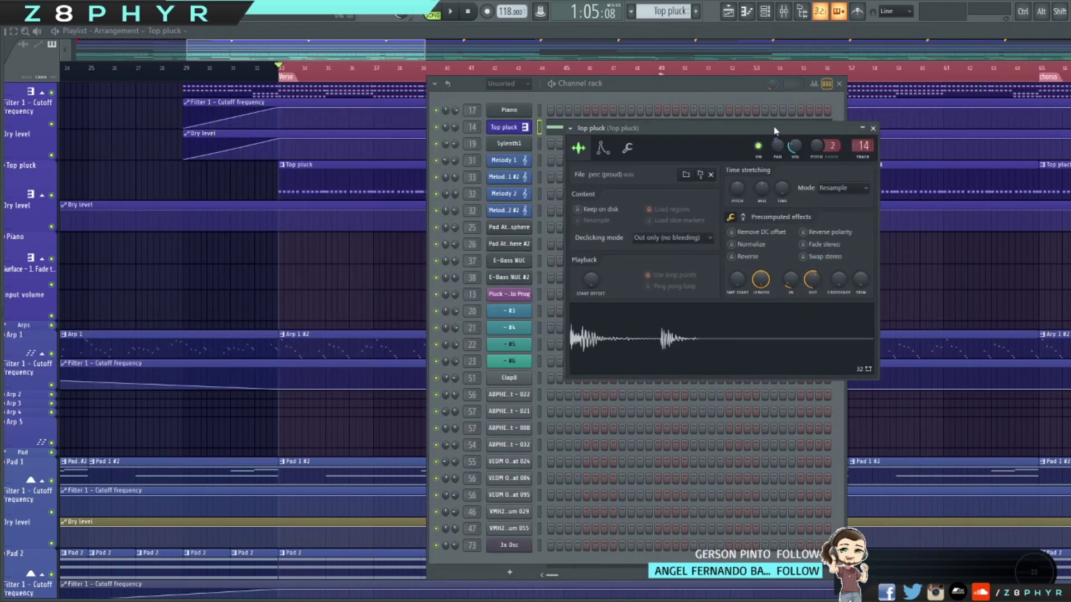
left_click(873, 128)
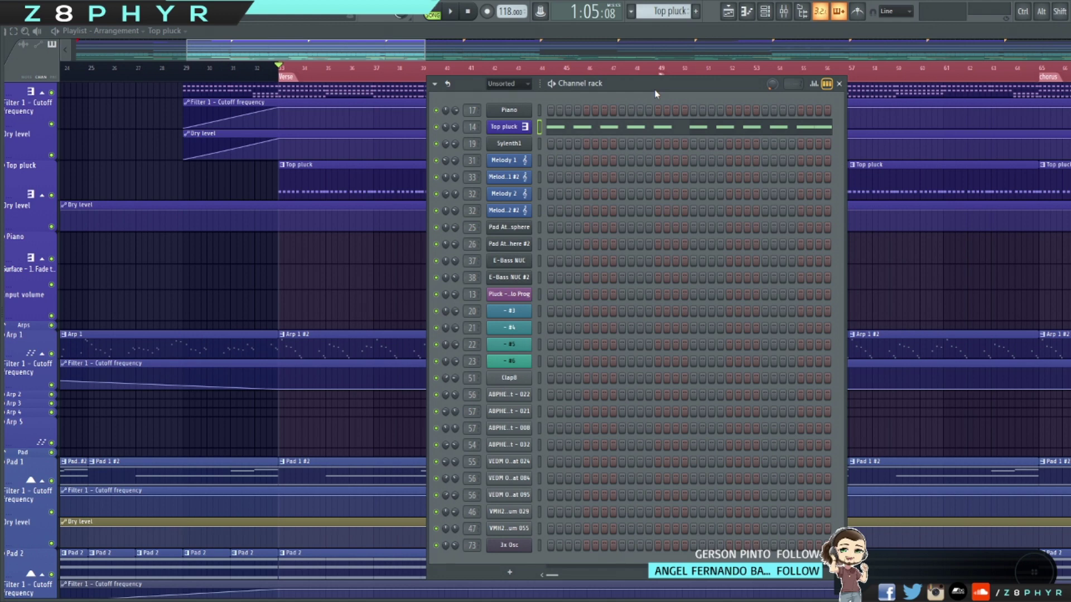
left_click_drag(654, 91, 679, 88)
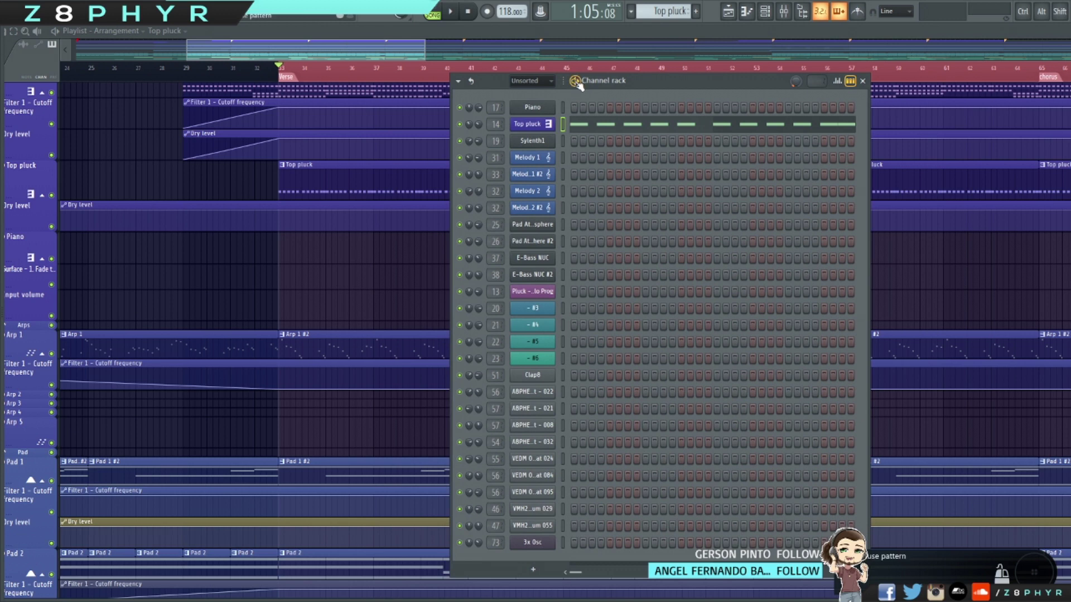
key("space")
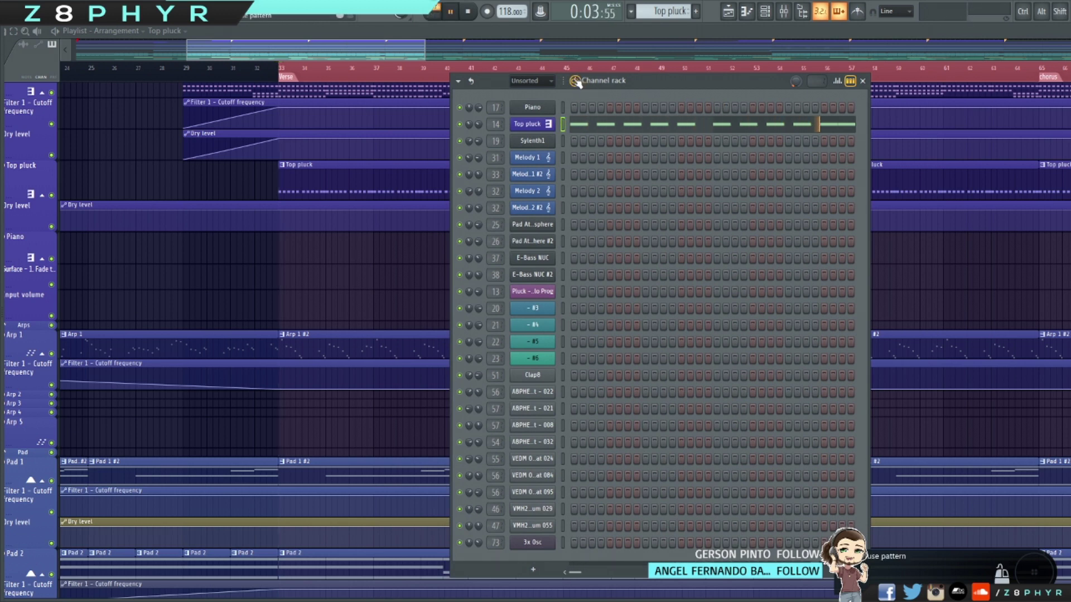
key("space")
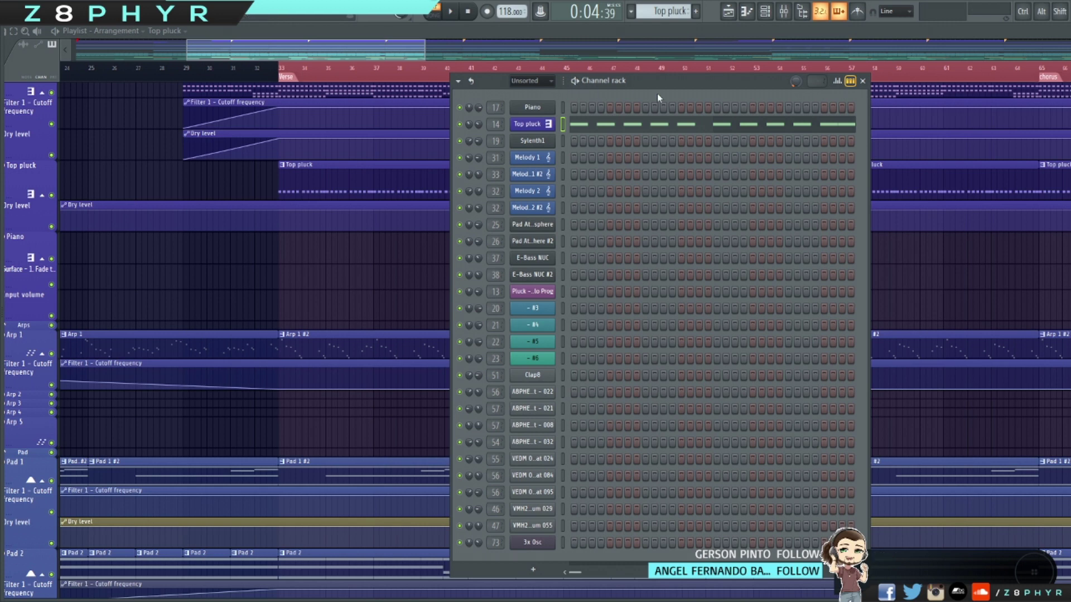
left_click(547, 125)
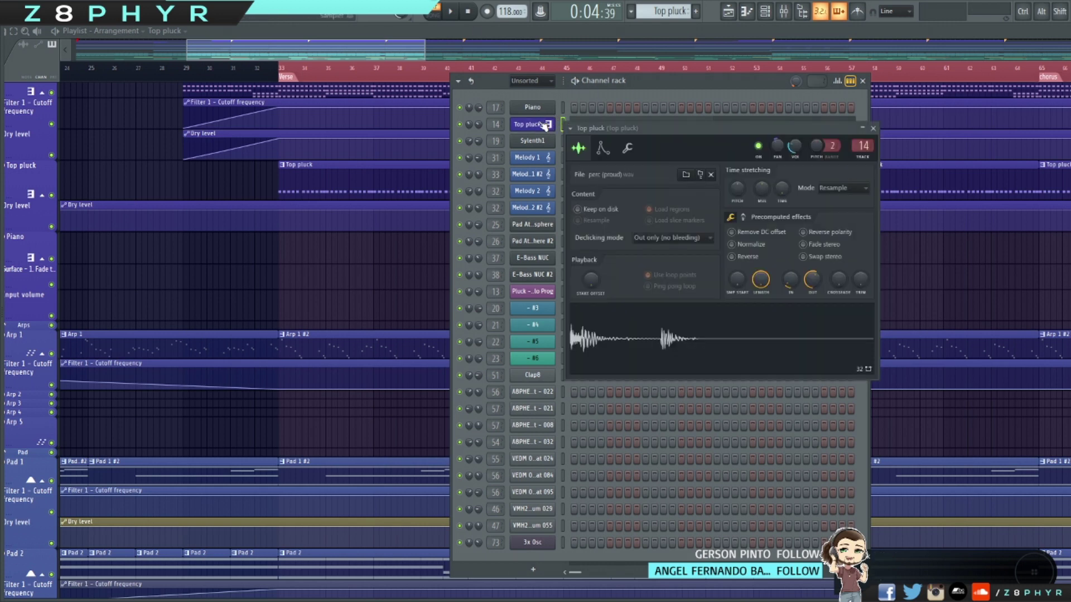
left_click(873, 128)
key("F6")
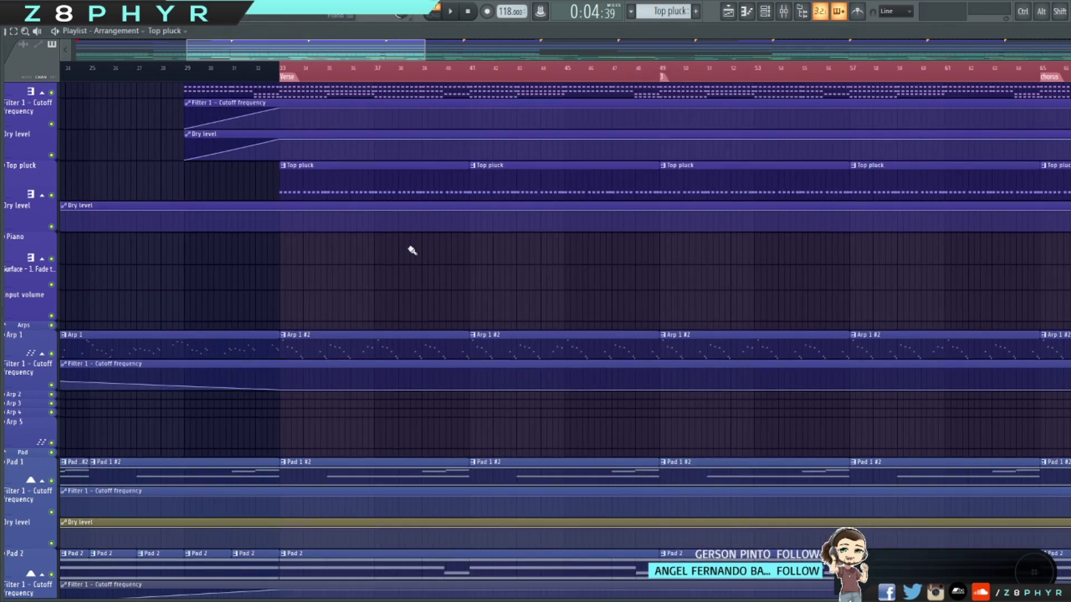
Zoom the playlist out to bars 1–145 and scroll down to the Bass, Kick, Snare and Hats tracks.
scroll(412, 249, "up", 2)
scroll(771, 166, "down", 3)
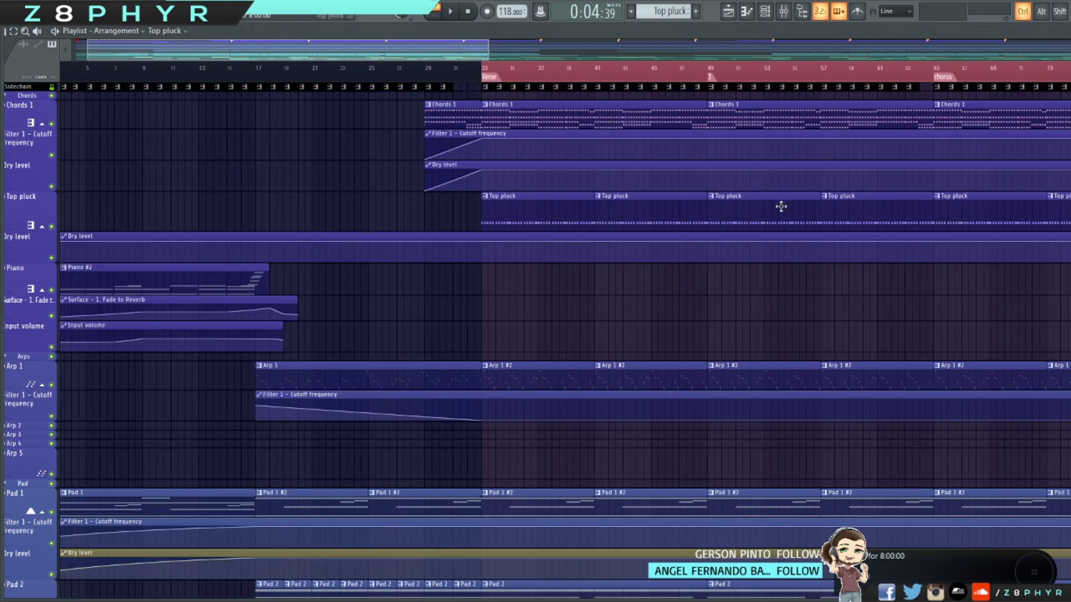
scroll(729, 220, "down", 3)
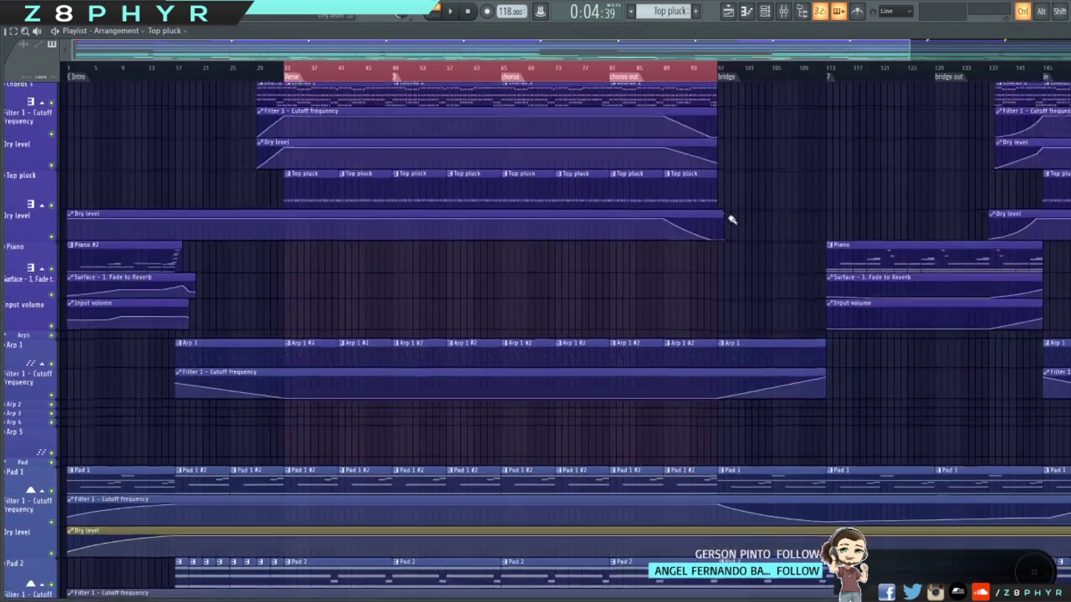
scroll(655, 172, "down", 1)
scroll(436, 216, "up", 1)
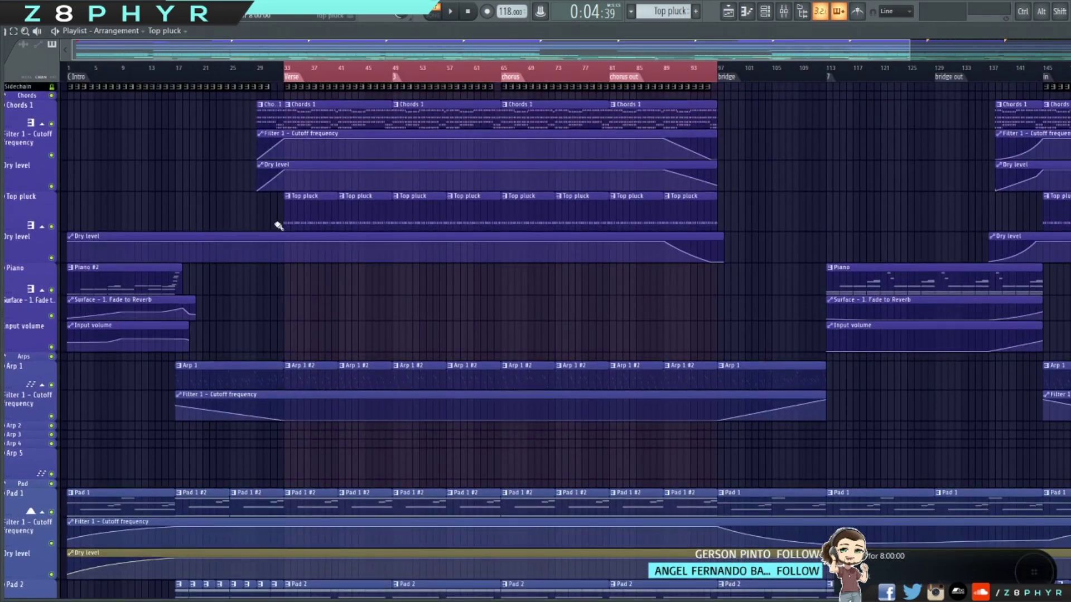
scroll(819, 189, "right", 4)
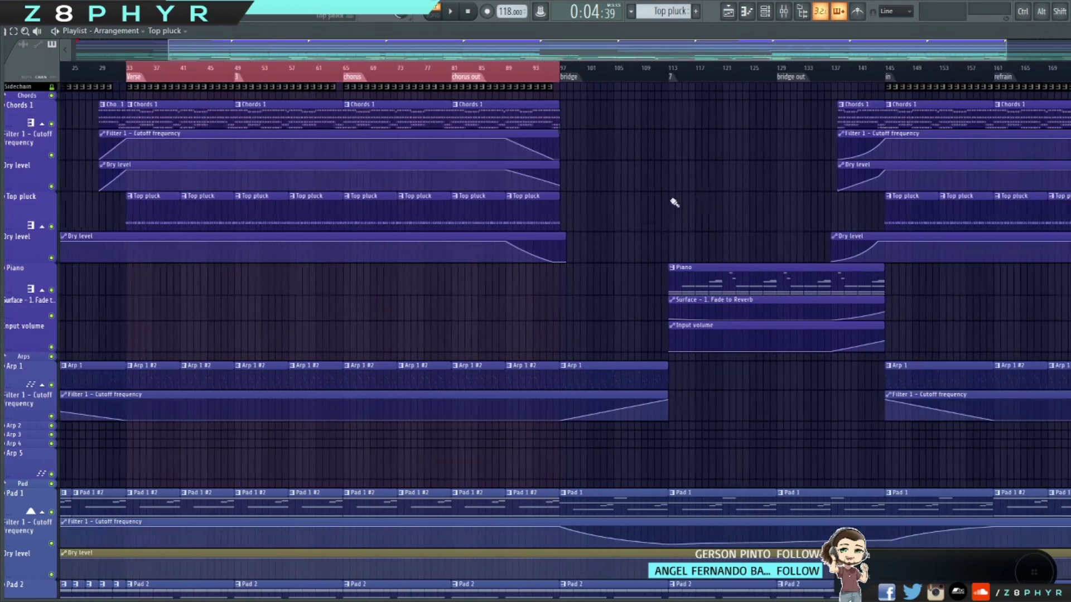
scroll(593, 205, "left", 4)
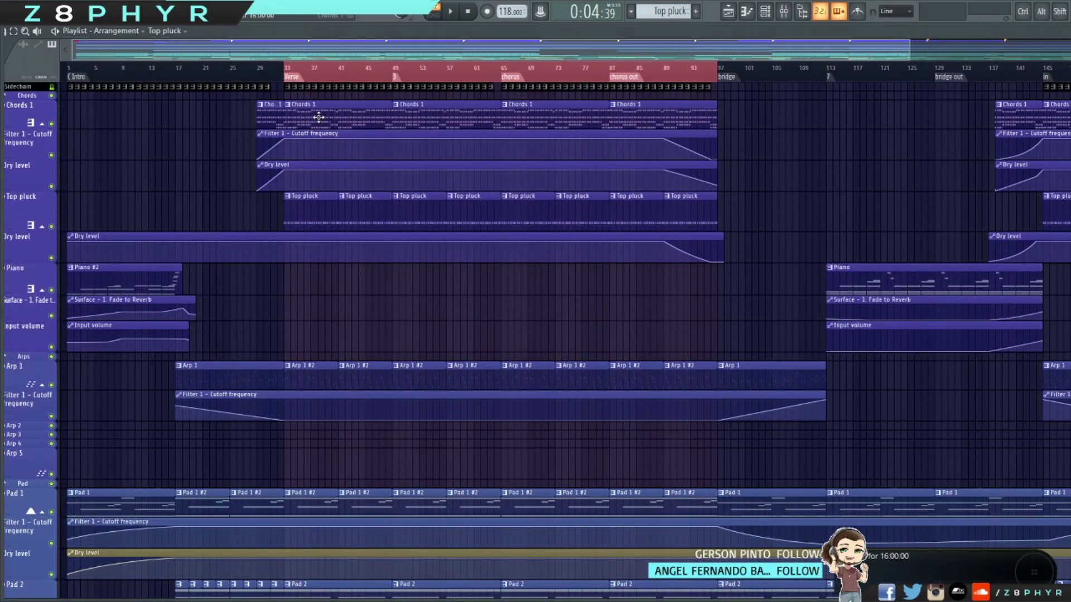
scroll(319, 116, "down", 2)
scroll(341, 143, "up", 2)
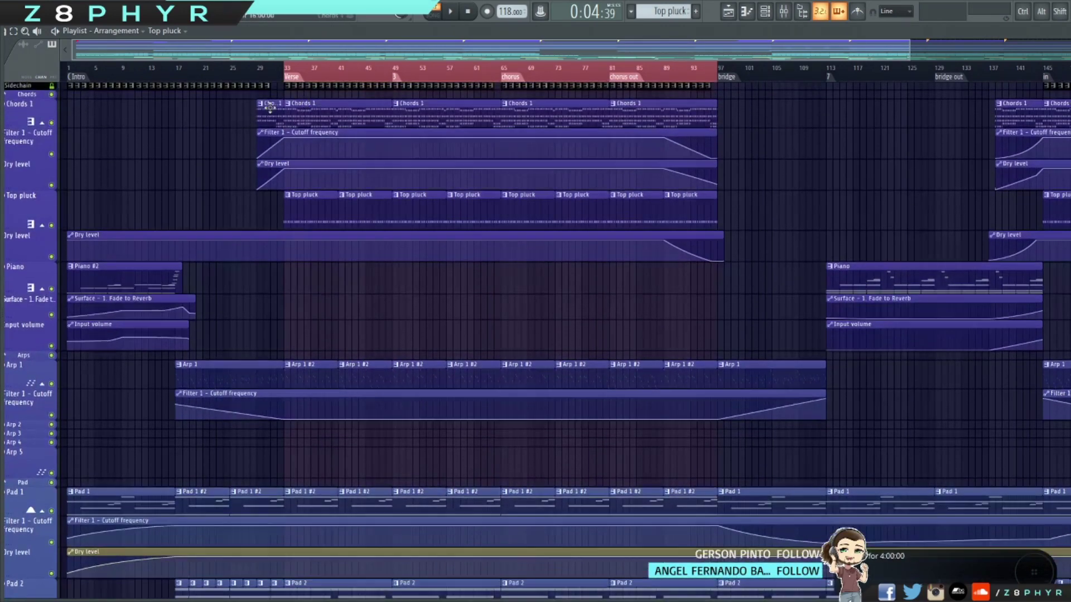
scroll(470, 247, "down", 12)
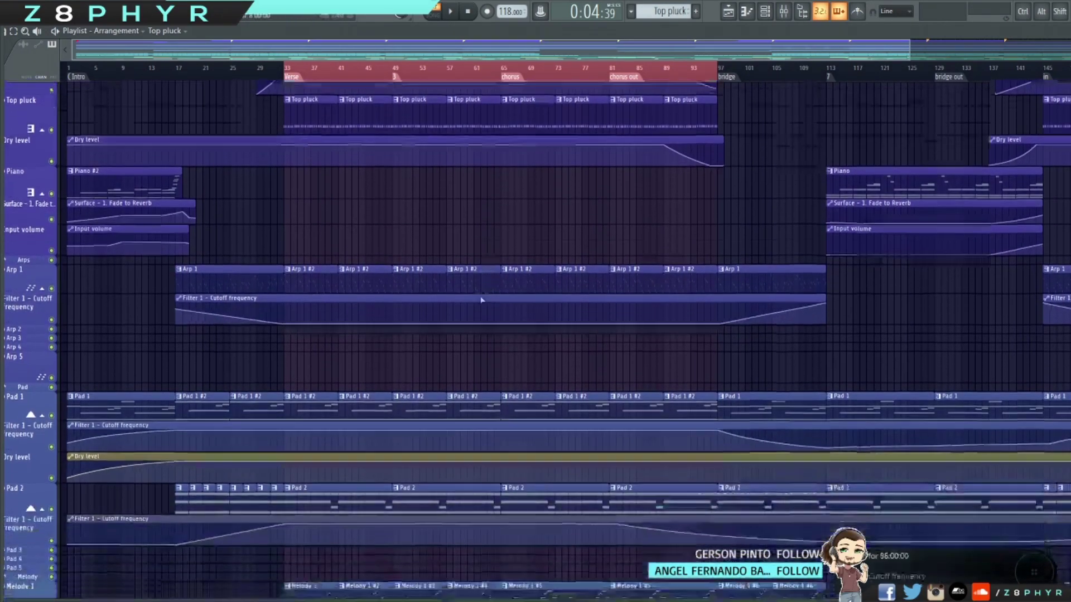
scroll(353, 258, "down", 3)
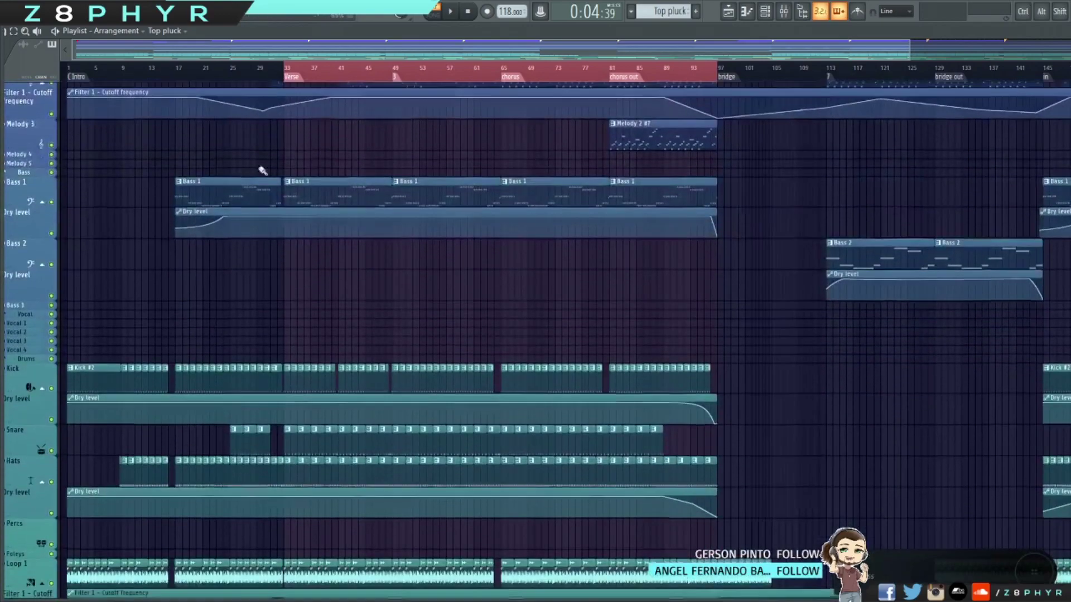
View the Bass 1 pattern in the E-Bass NUC piano roll, then close it and the channel rack.
double_click(317, 188)
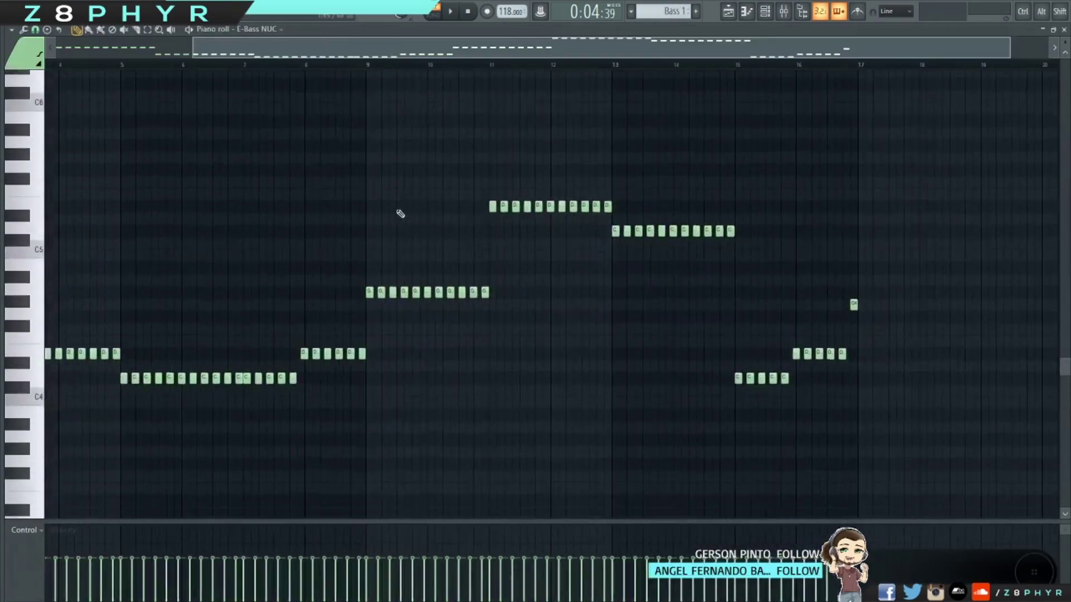
scroll(400, 214, "down", 3)
scroll(175, 201, "left", 5)
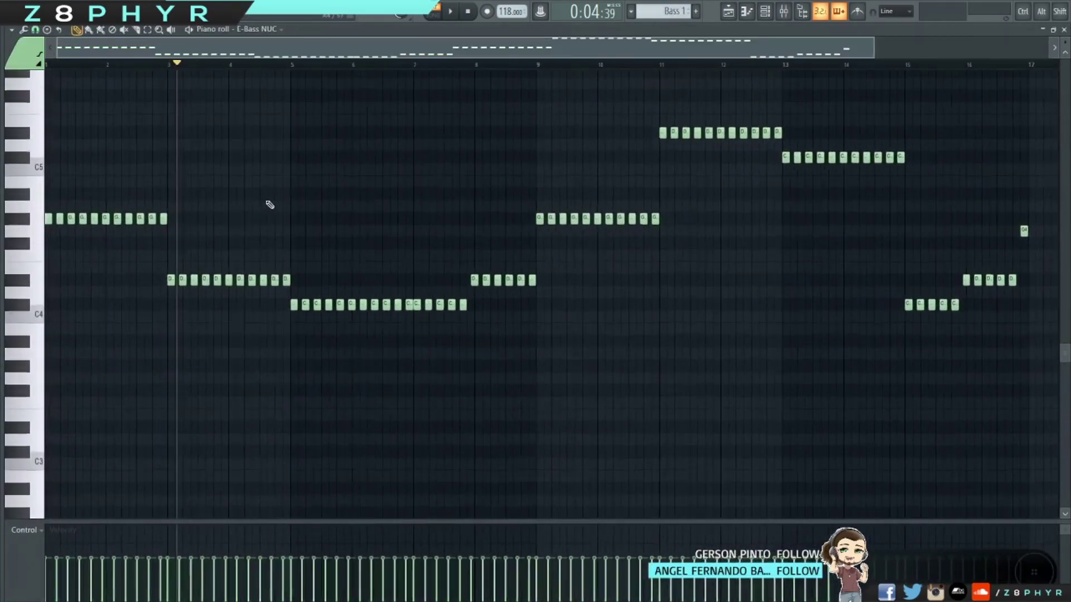
scroll(356, 267, "up", 4)
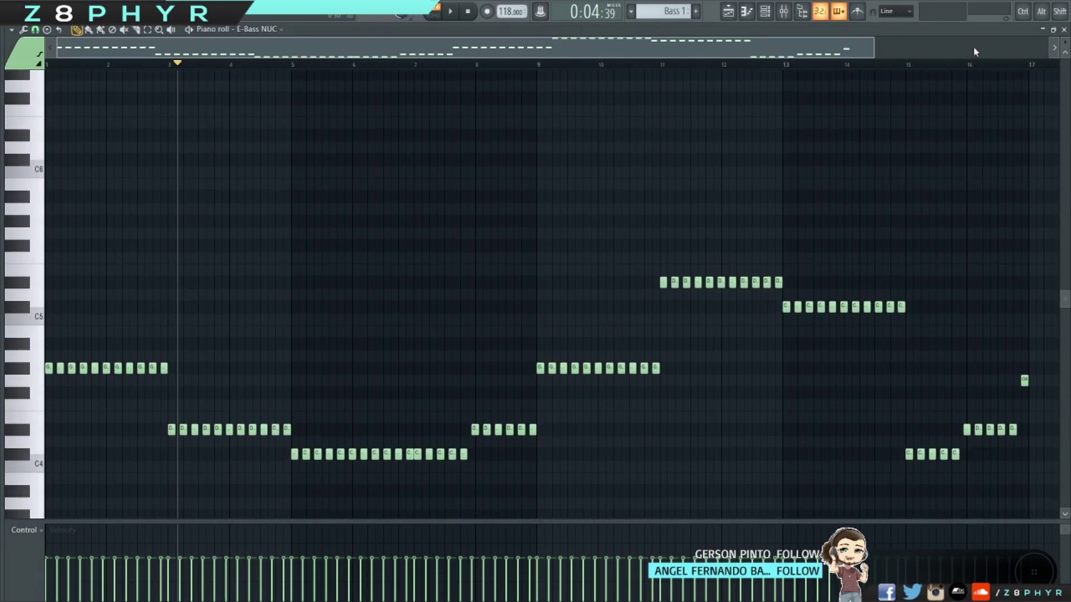
left_click(1063, 29)
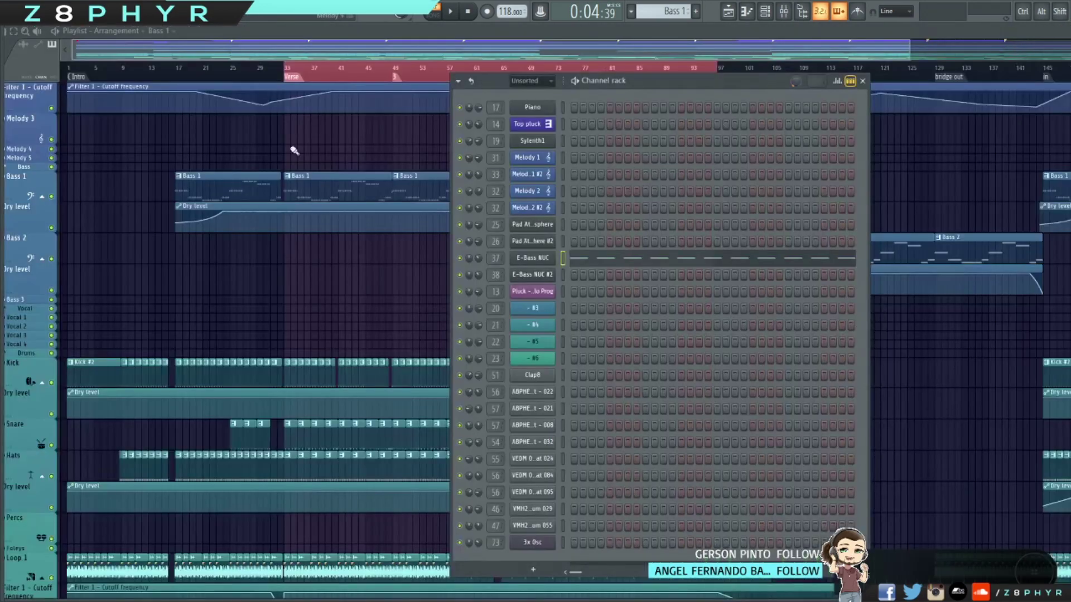
key("F6")
Open another Bass 1 clip's notes further down, then close the editor and channel rack.
scroll(353, 136, "up", 10)
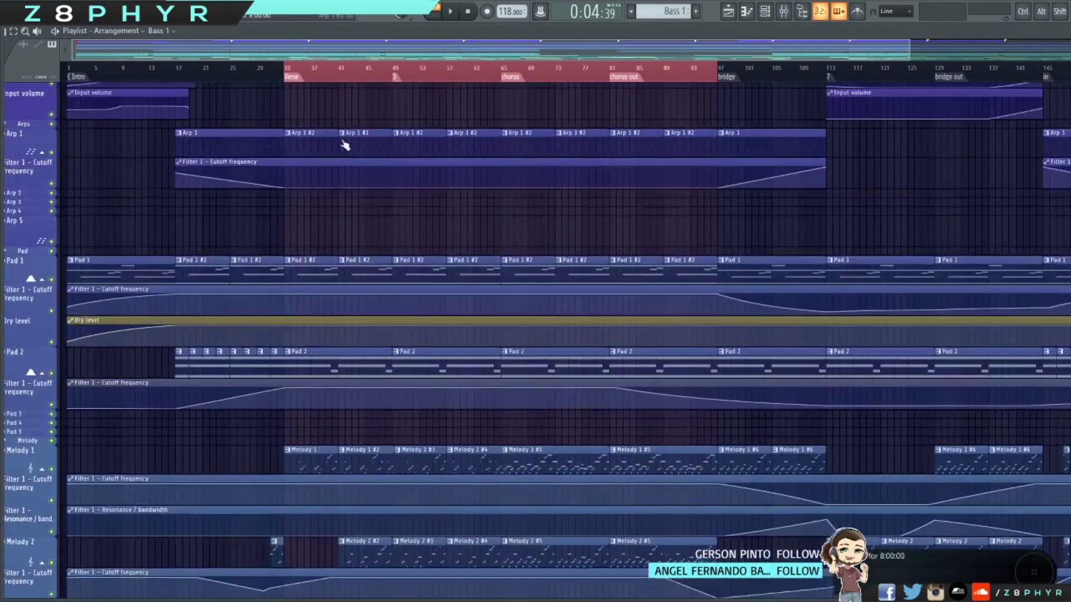
scroll(323, 125, "up", 5)
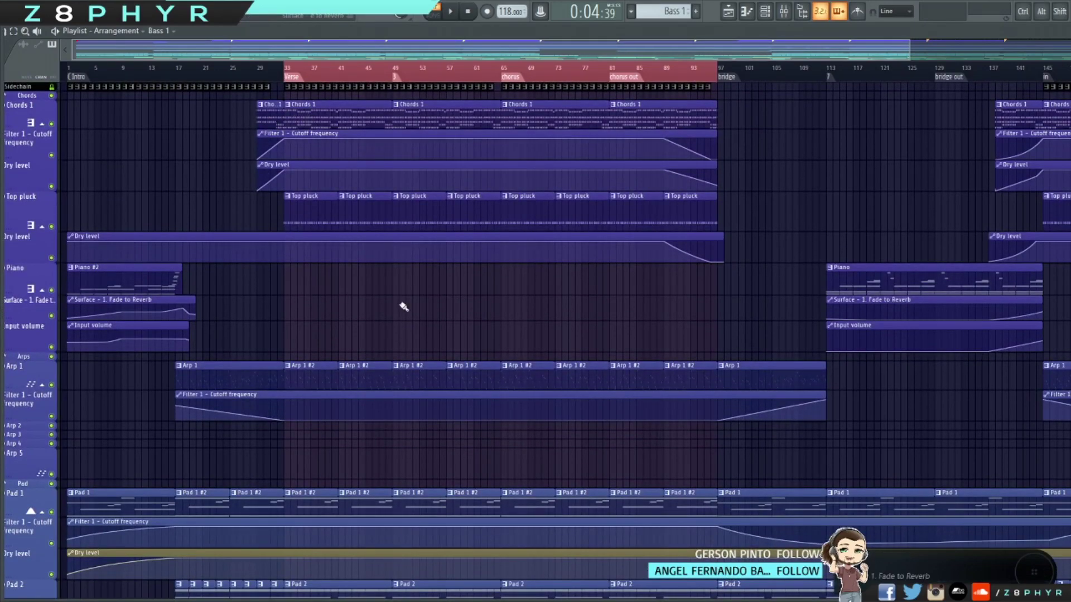
scroll(335, 268, "down", 1)
scroll(327, 258, "up", 1)
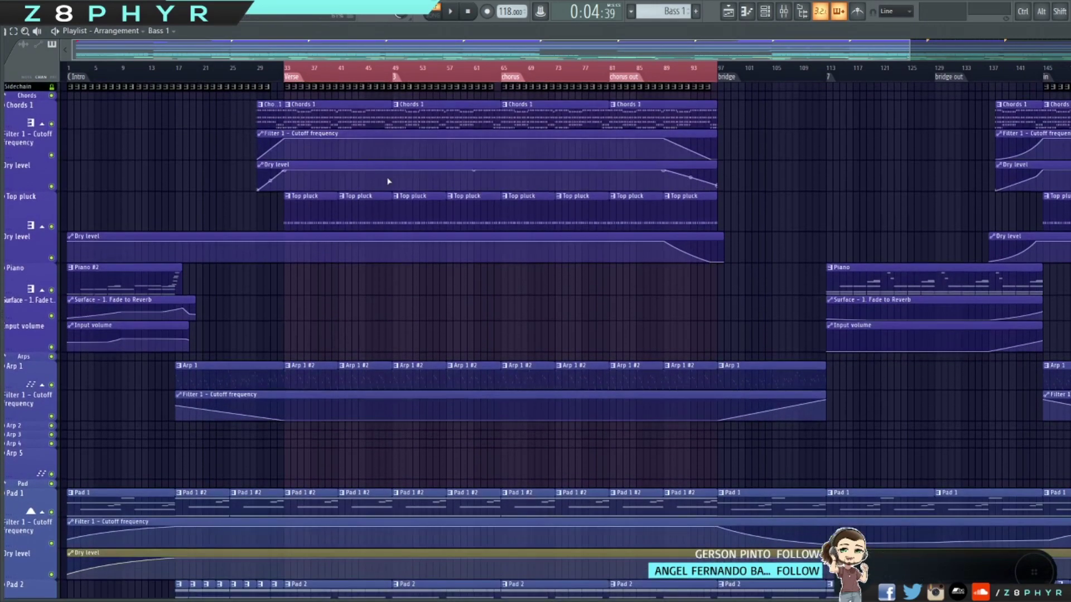
scroll(337, 186, "down", 18)
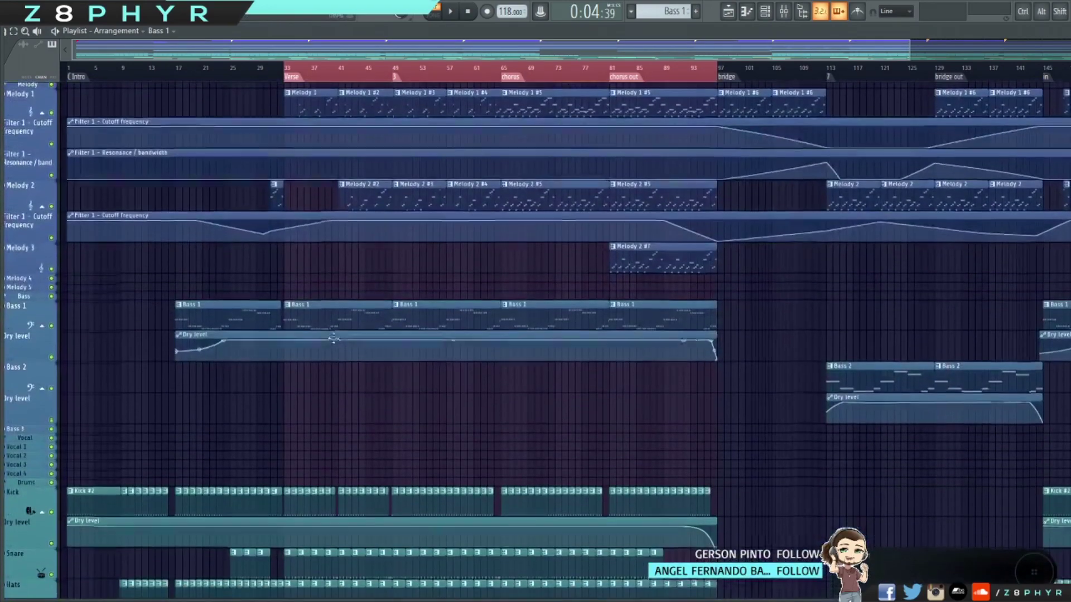
double_click(329, 321)
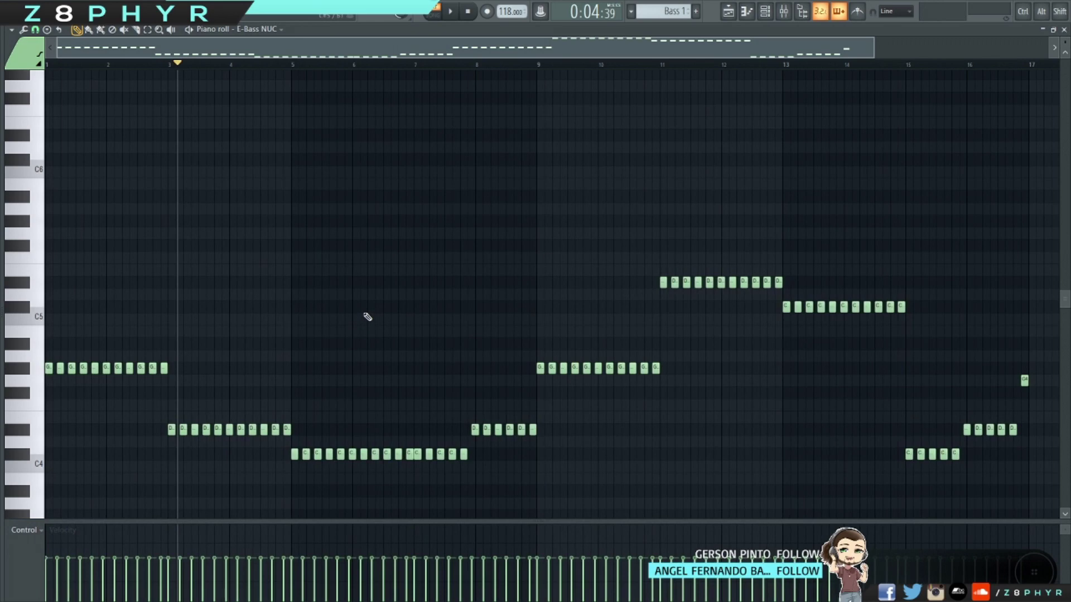
left_click(1064, 30)
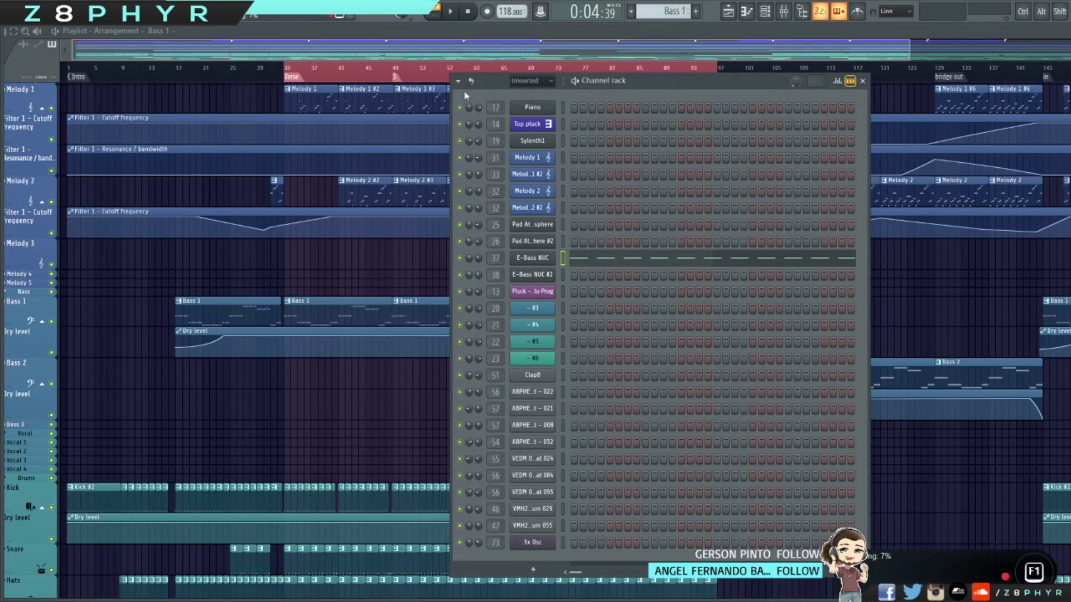
key("F6")
Scroll through the playlist to review the Bass 1 clips and dry-level automation from bar 17.
scroll(394, 124, "down", 1)
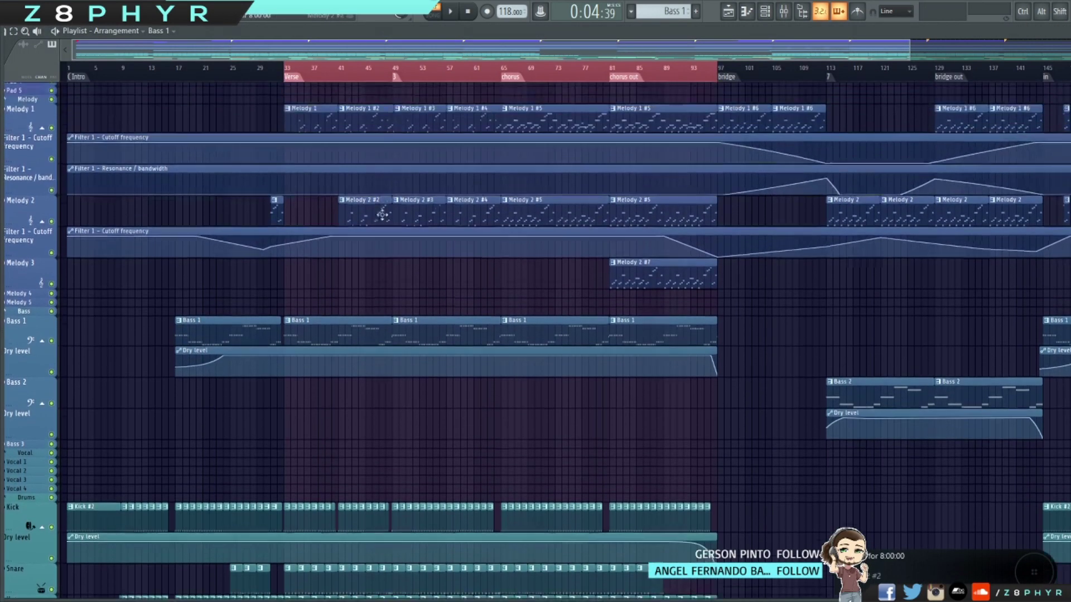
scroll(382, 235, "down", 20)
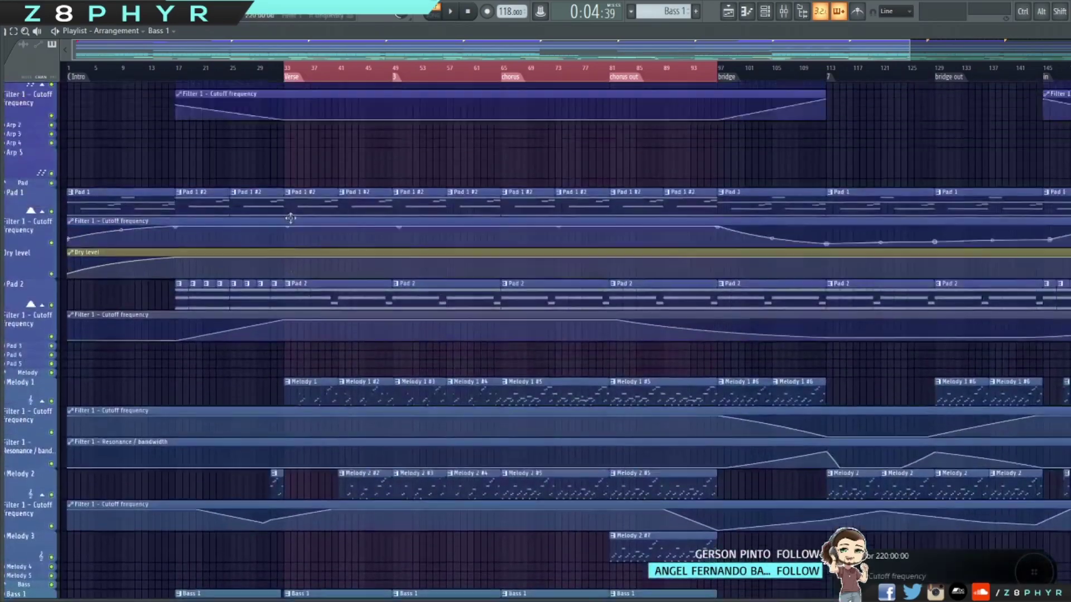
scroll(284, 184, "down", 20)
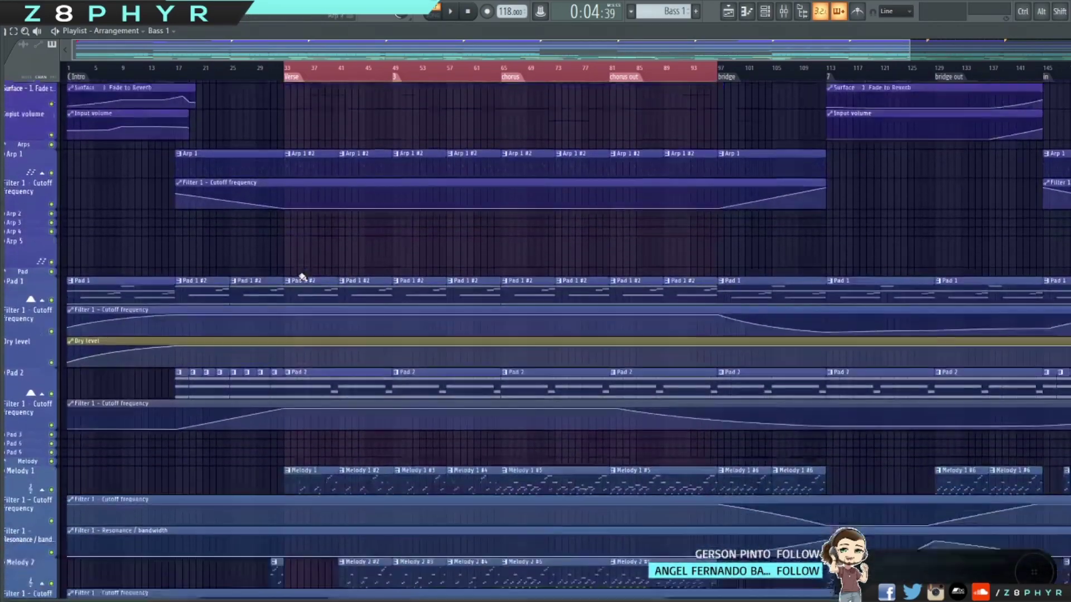
scroll(293, 279, "down", 10)
scroll(310, 258, "up", 5, "ctrl")
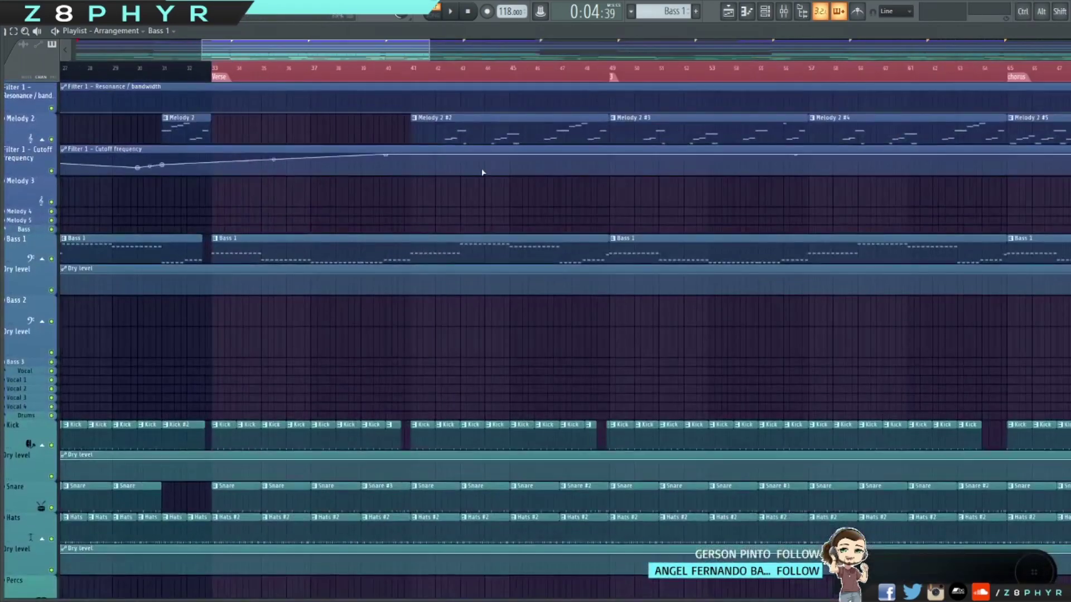
scroll(442, 196, "down", 5, "ctrl")
scroll(583, 143, "up", 5)
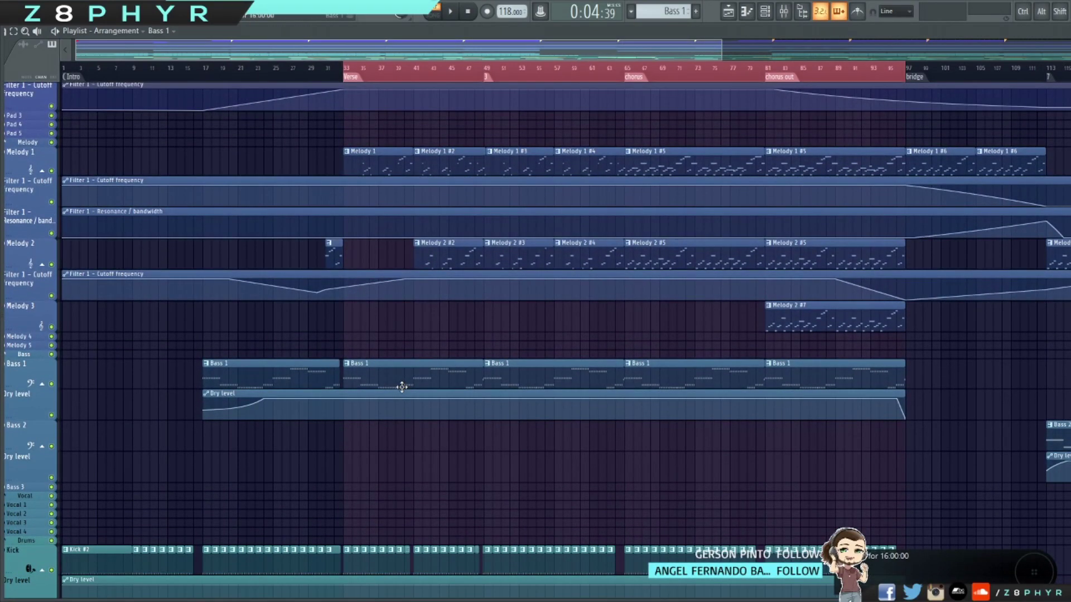
Open a Bass 1 clip's notes, play the song from bar 1, and leave the note editor.
double_click(315, 380)
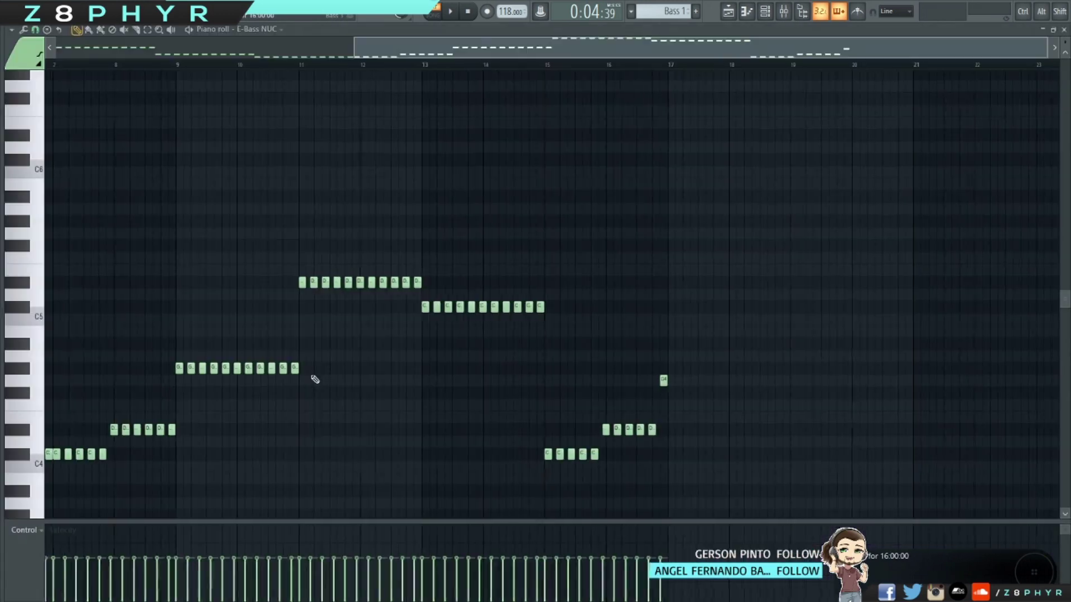
key("space")
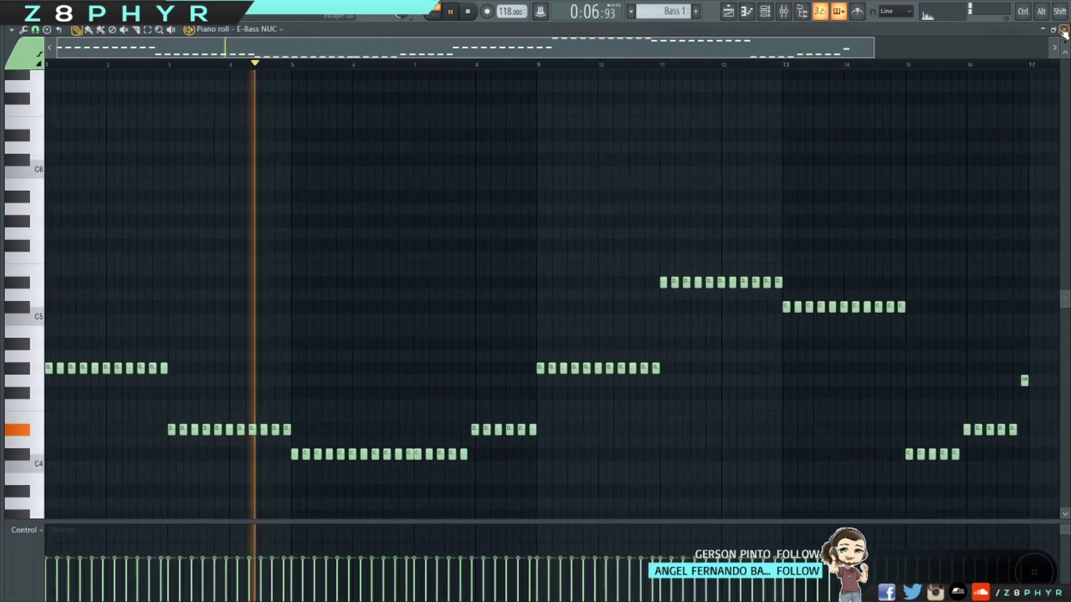
left_click(56, 65)
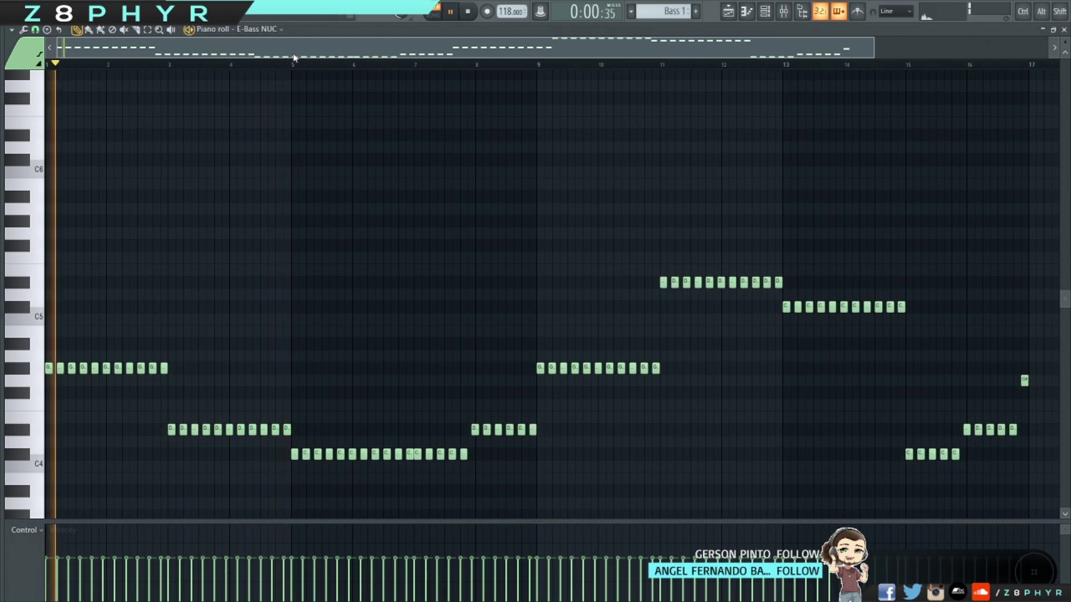
key("F7")
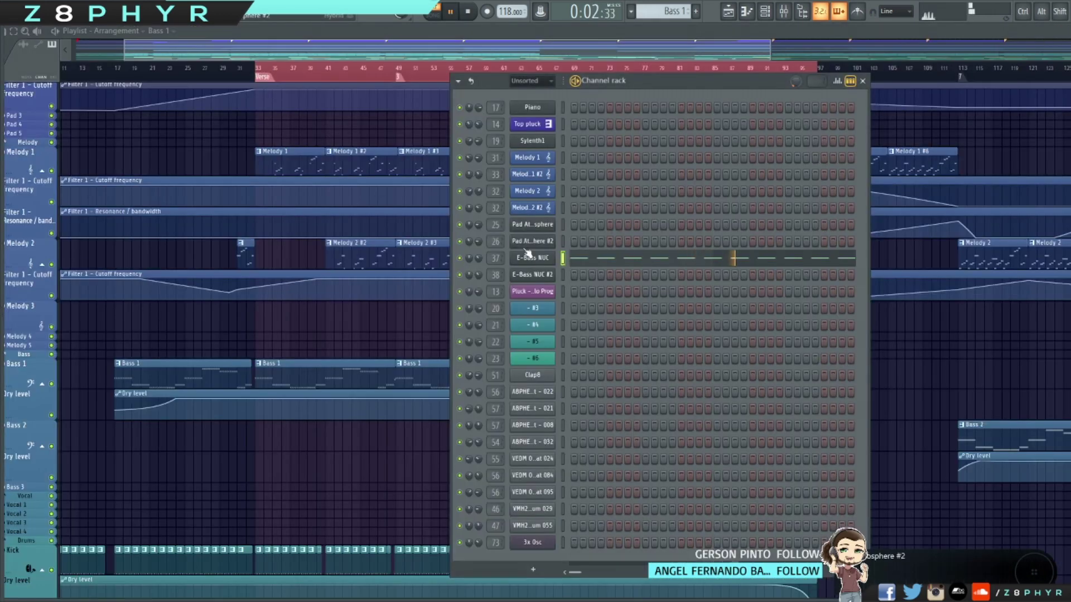
Inspect the E-Bass NUC synth and the Bass 1 and Bass Buss mixer EQs, then return to the playlist.
left_click(527, 253)
left_click_drag(576, 108, 805, 135)
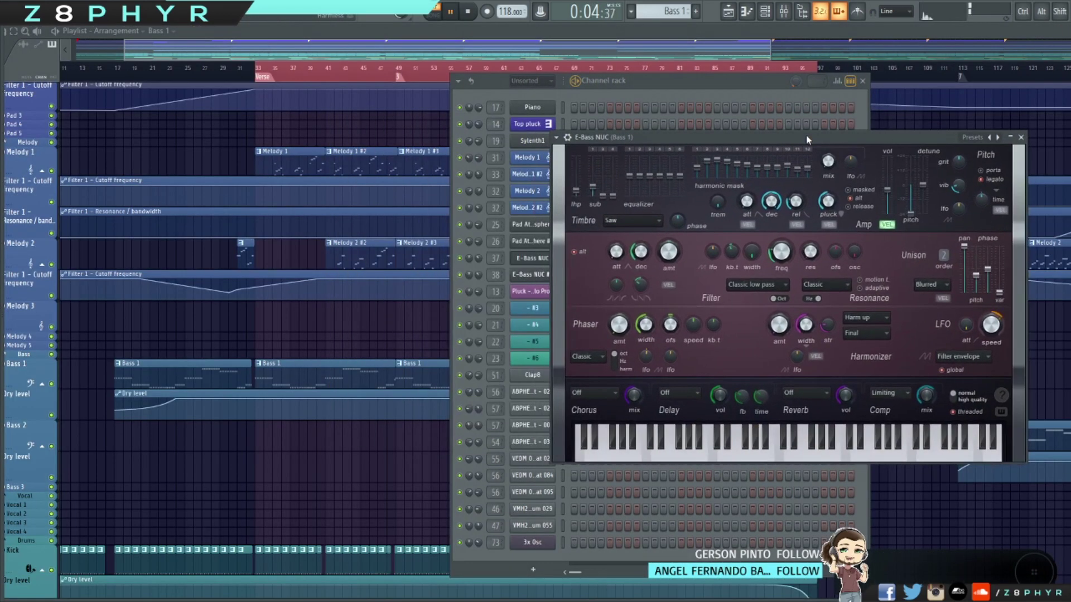
left_click(783, 12)
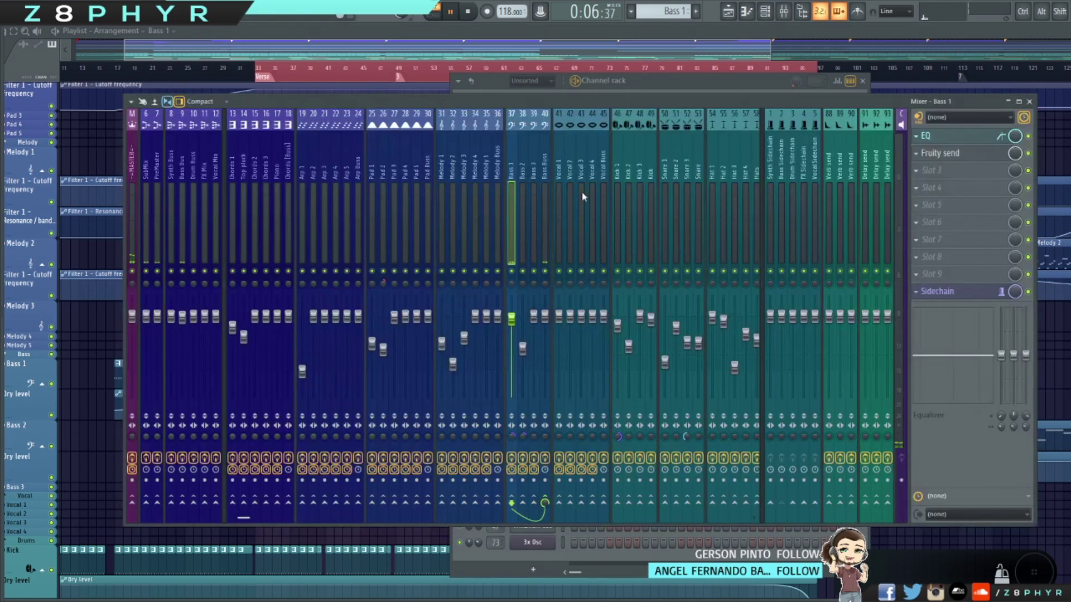
left_click(952, 138)
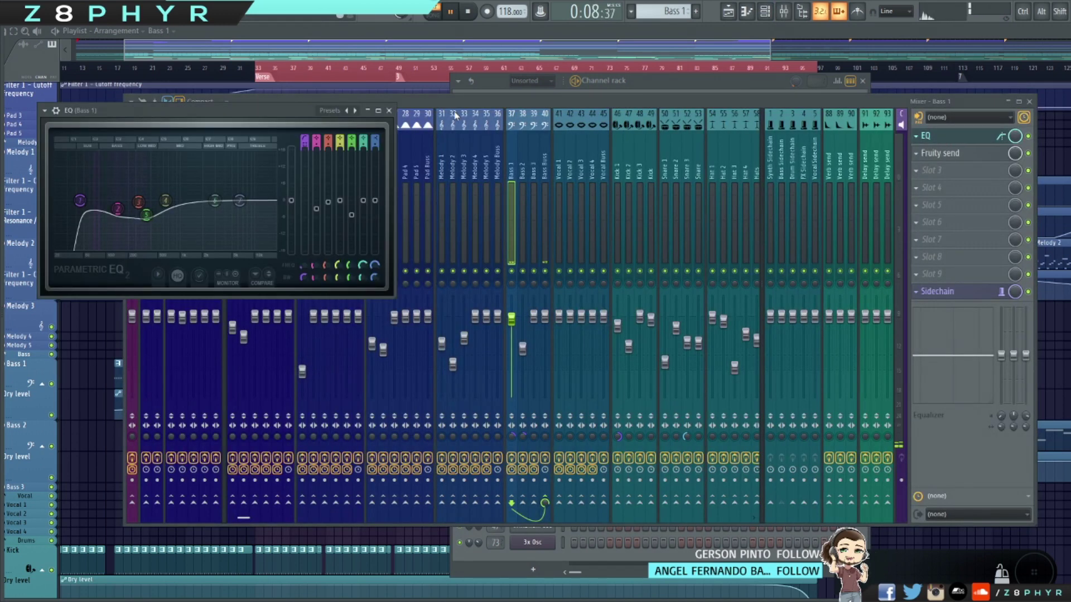
left_click(542, 148)
left_click(945, 137)
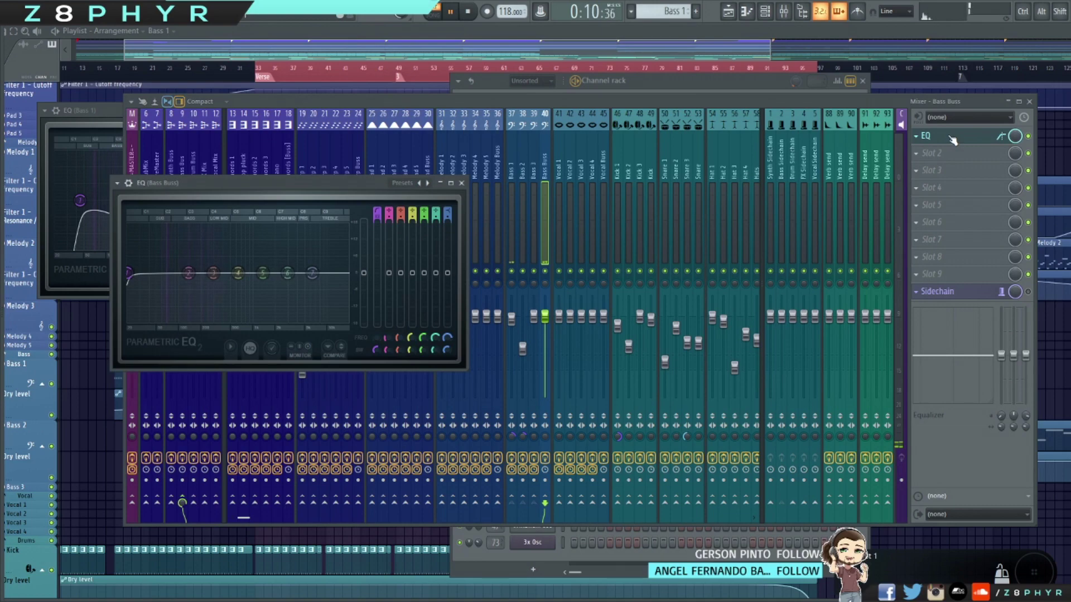
left_click(945, 137)
key("F5")
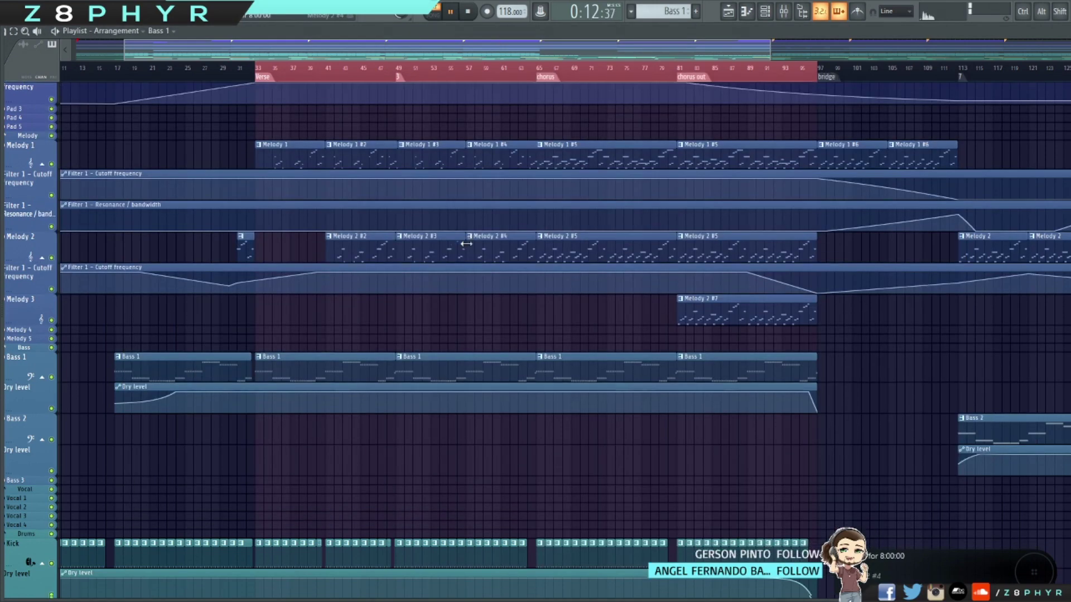
Stop playback and open the Bass 1 clip's notes in the piano roll.
scroll(286, 222, "down", 2)
scroll(287, 222, "up", 3)
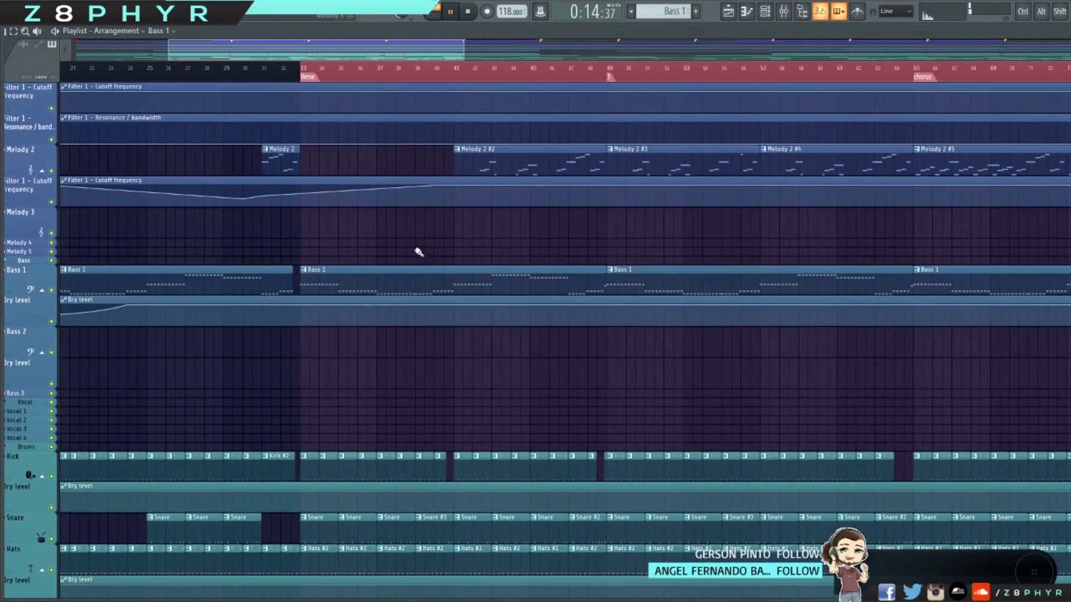
key("space")
double_click(397, 278)
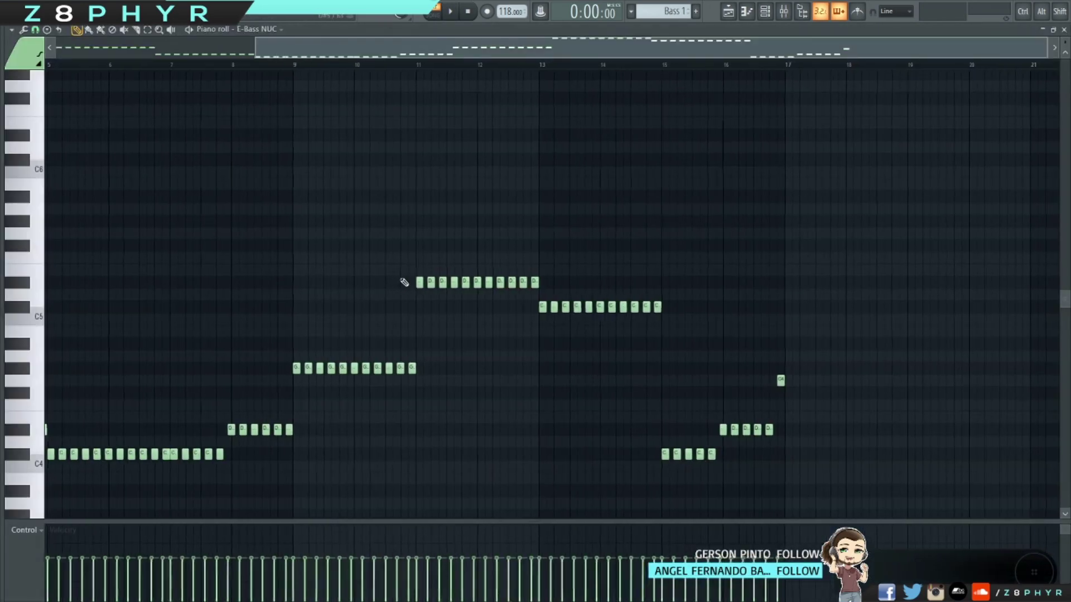
scroll(406, 280, "left", 5)
scroll(408, 279, "left", 2)
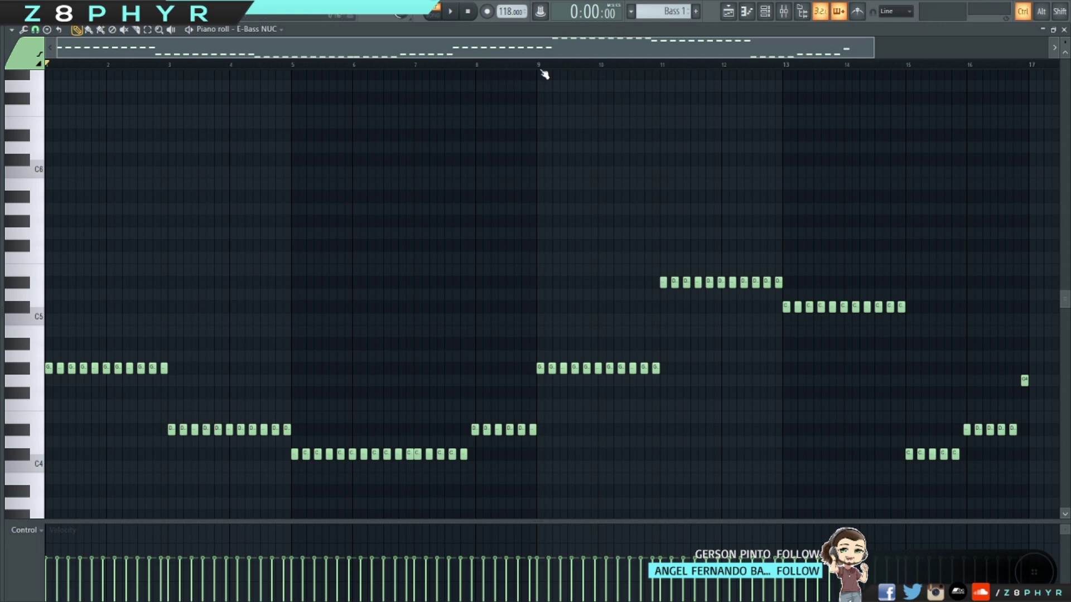
Select and deselect bass note groups: bars 1–9, bars 9–15, C4 in bars 5–7, C5 in bars 13–15.
left_click_drag(541, 65, 42, 148)
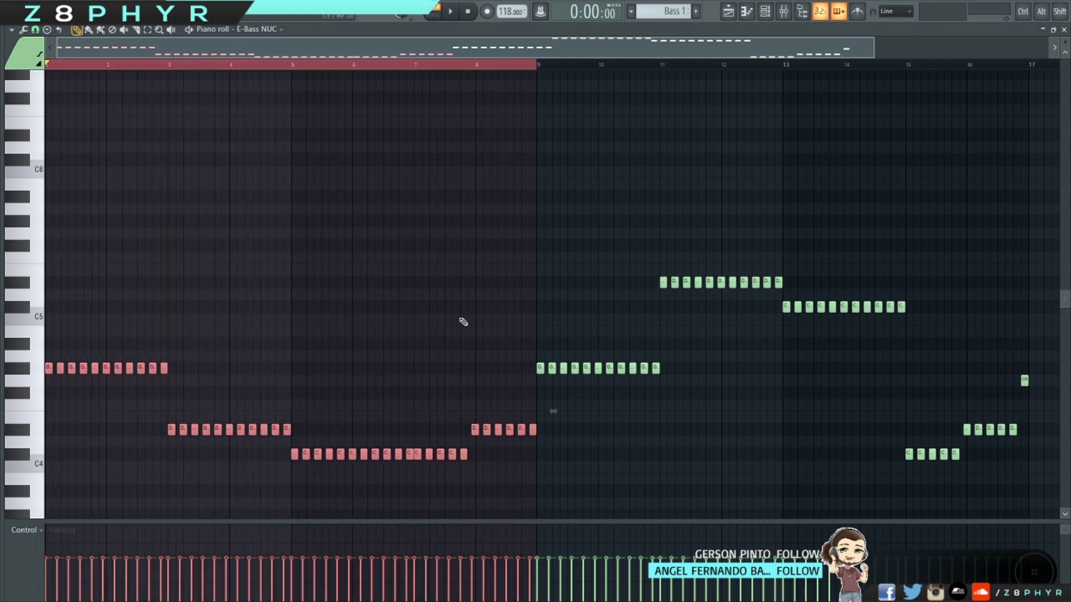
scroll(456, 318, "down", 3)
key("ctrl+d")
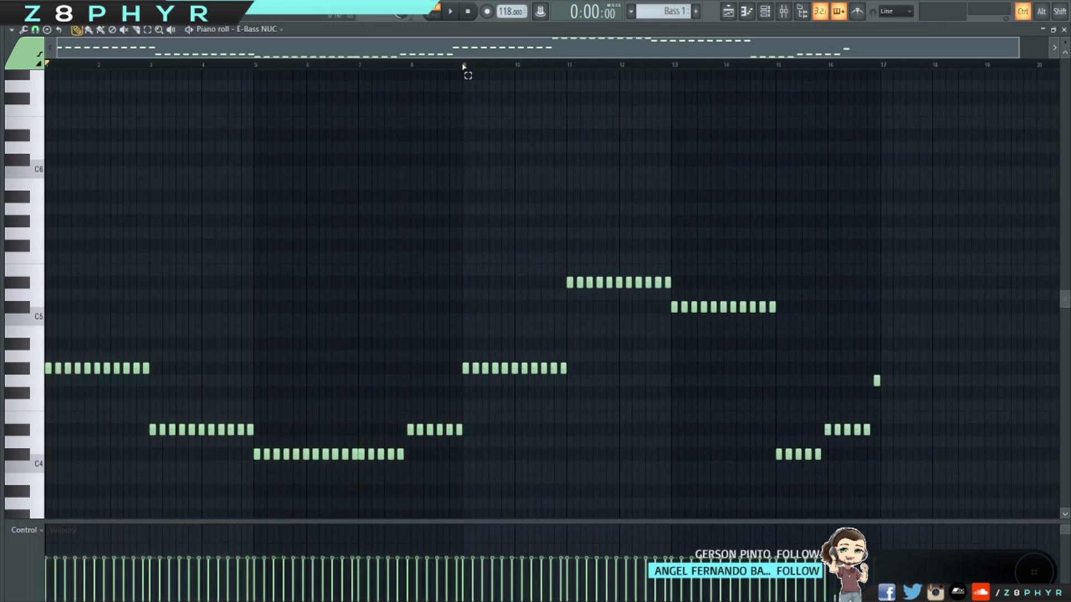
left_click_drag(466, 66, 802, 78)
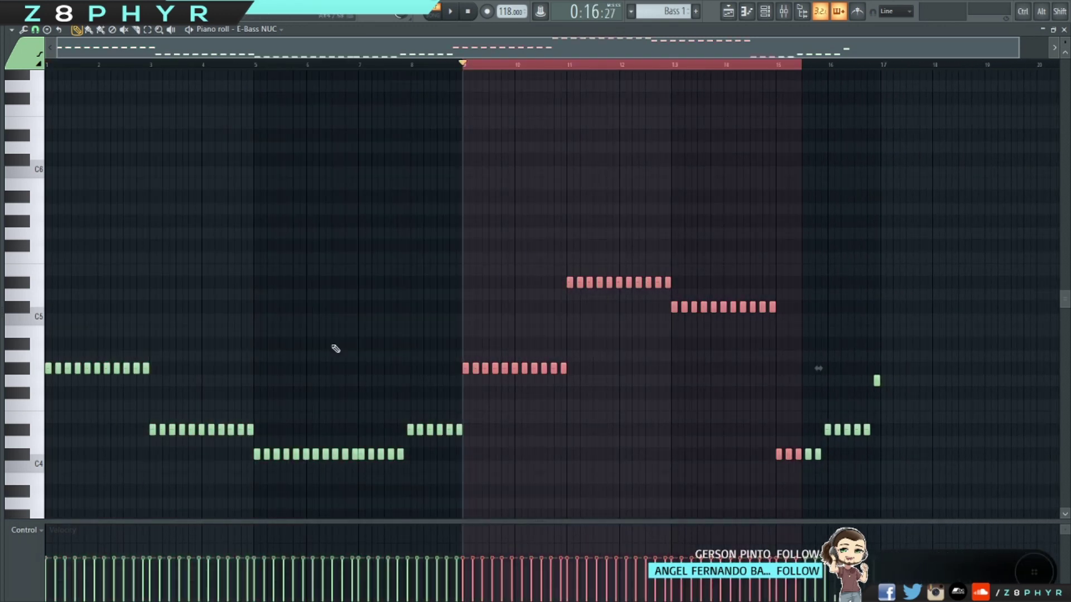
left_click_drag(146, 434, 282, 418)
left_click_drag(556, 288, 690, 274)
key("ctrl+d")
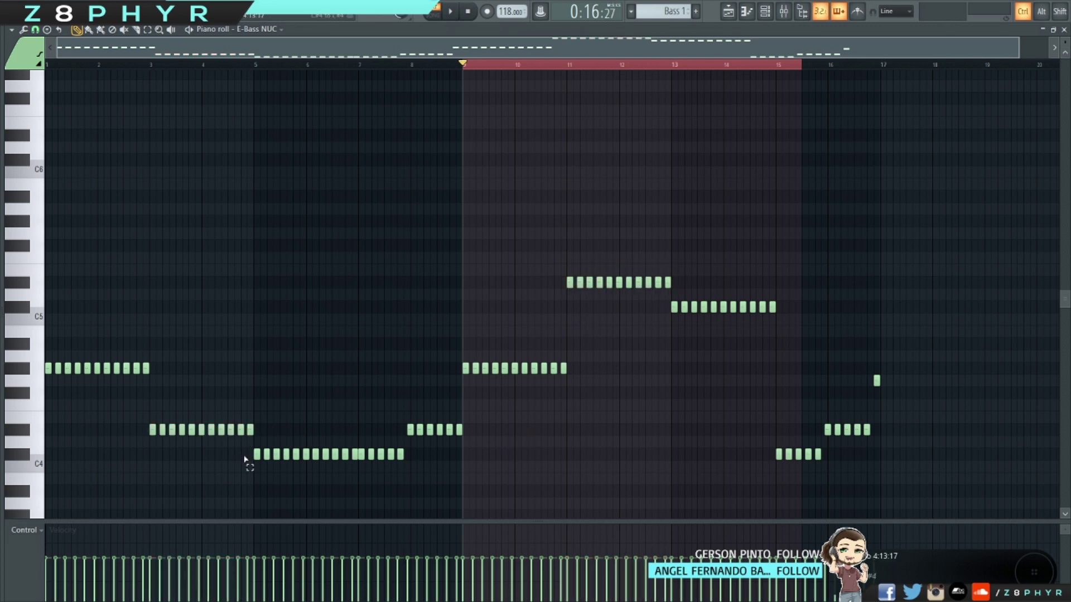
left_click_drag(244, 458, 360, 467)
key("ctrl+d")
left_click_drag(235, 446, 366, 471)
key("ctrl+d")
left_click_drag(657, 290, 798, 301)
key("ctrl+d")
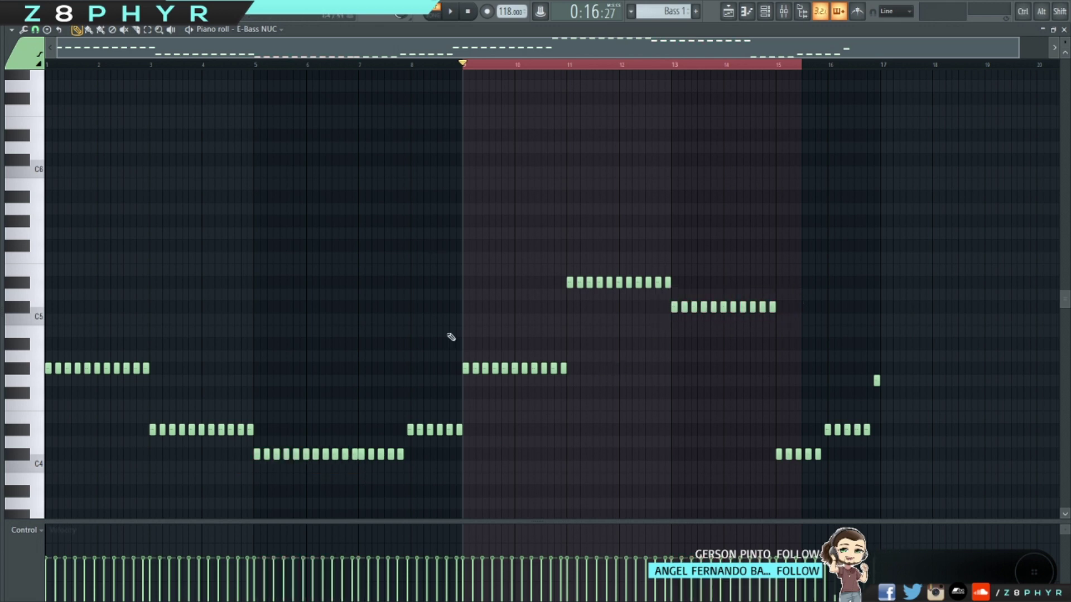
Extend the time selection across bars 1–17, reselect bars 1–9, then close the E-Bass NUC note editor.
left_click_drag(883, 76, 881, 70)
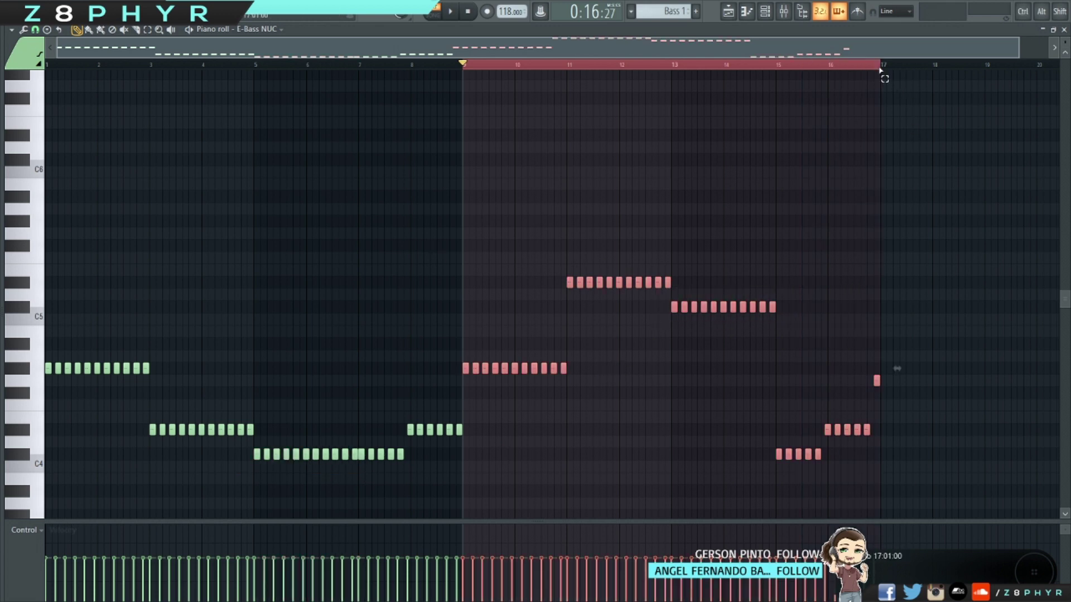
key("ctrl+d")
left_click_drag(465, 67, 47, 66)
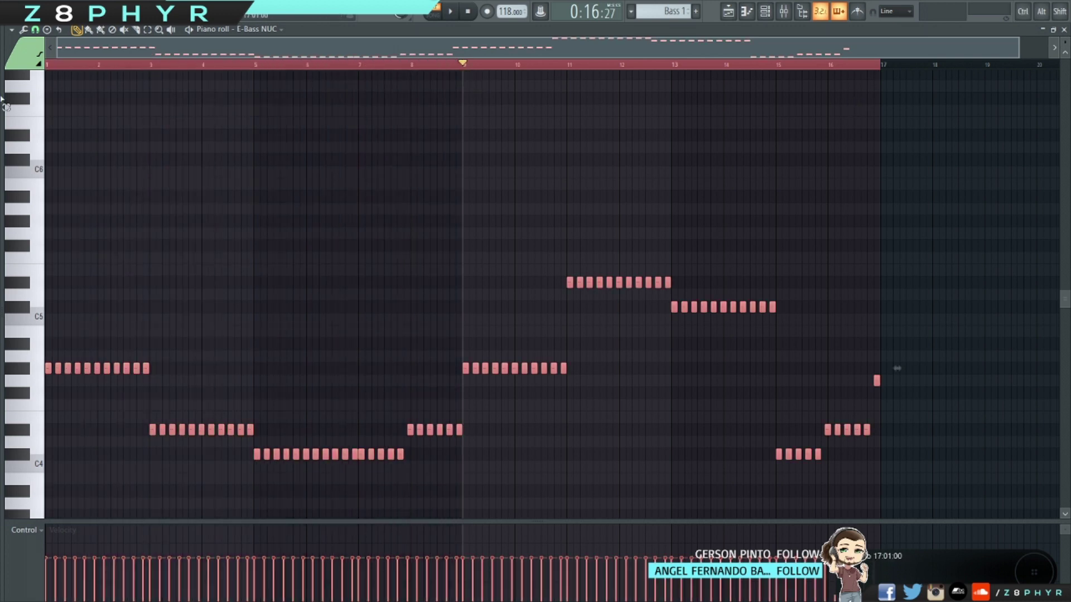
key("ctrl+d")
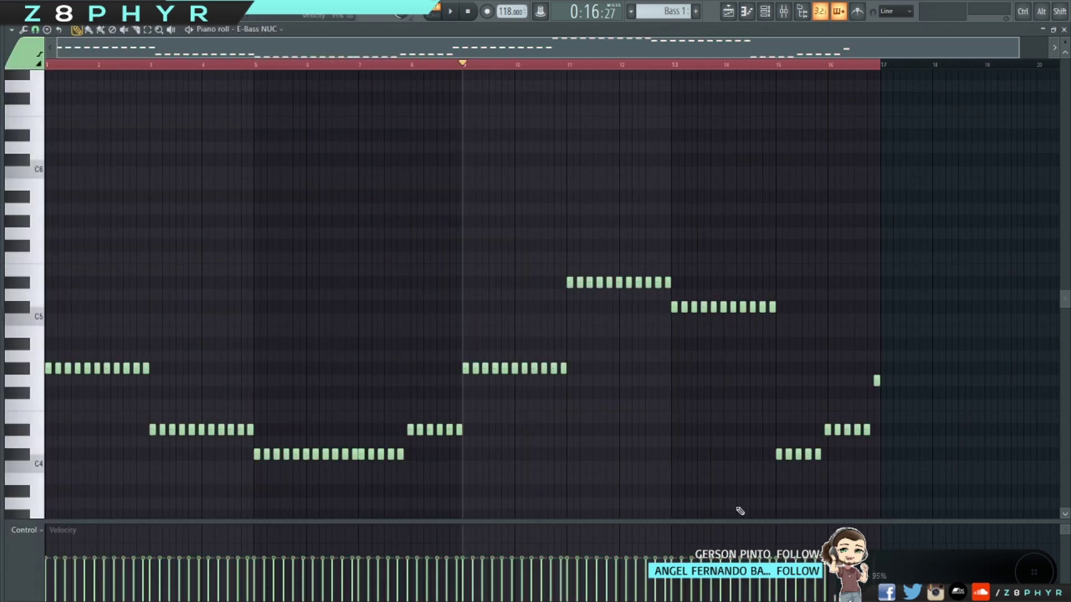
left_click(467, 72, "ctrl")
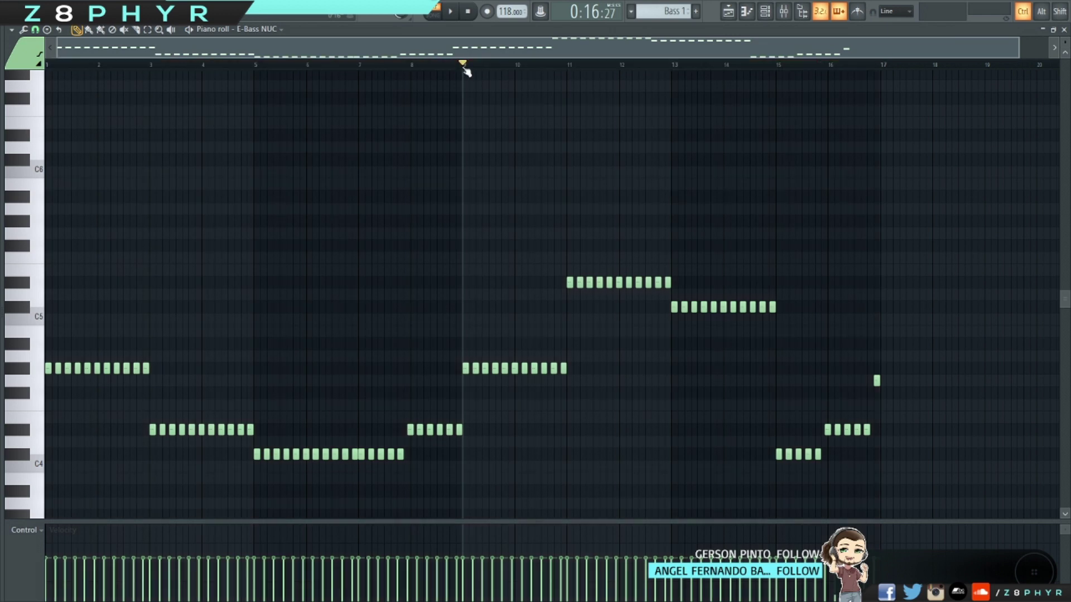
left_click_drag(466, 67, 40, 111)
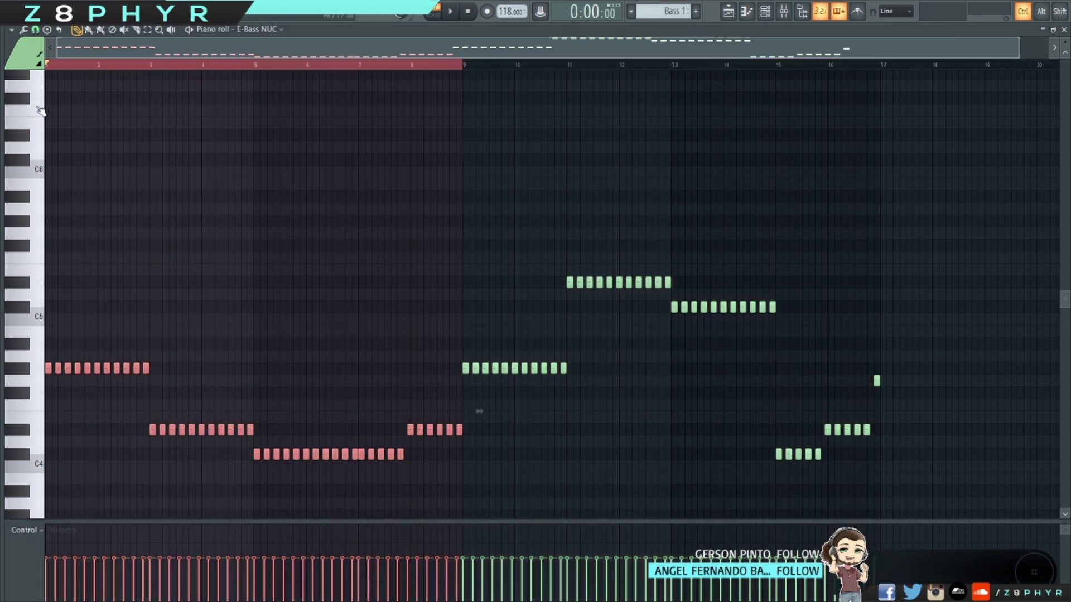
key("ctrl+d")
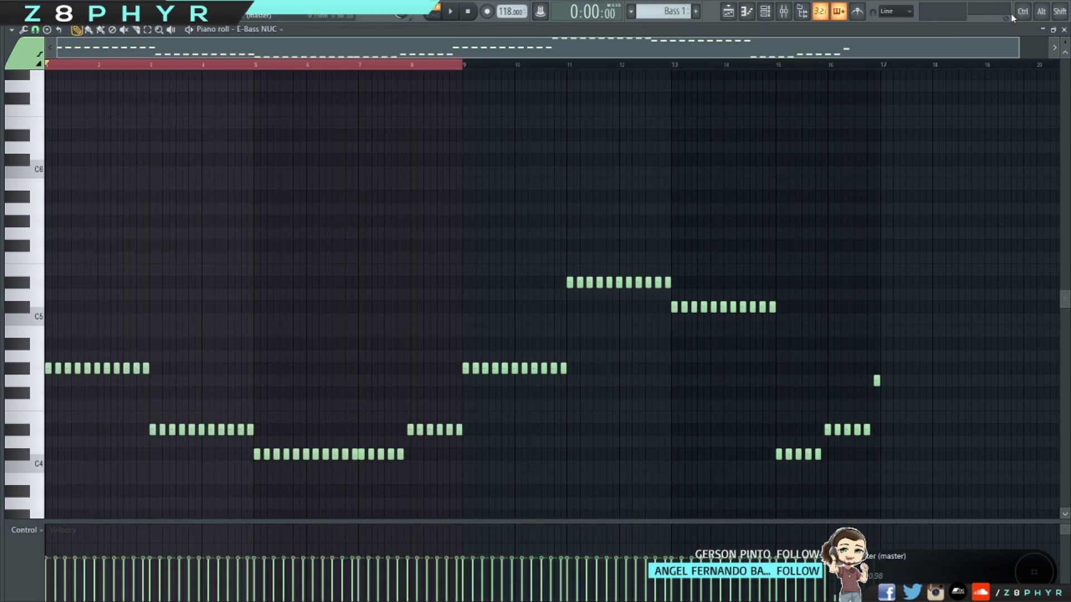
left_click(1064, 29)
key("F6")
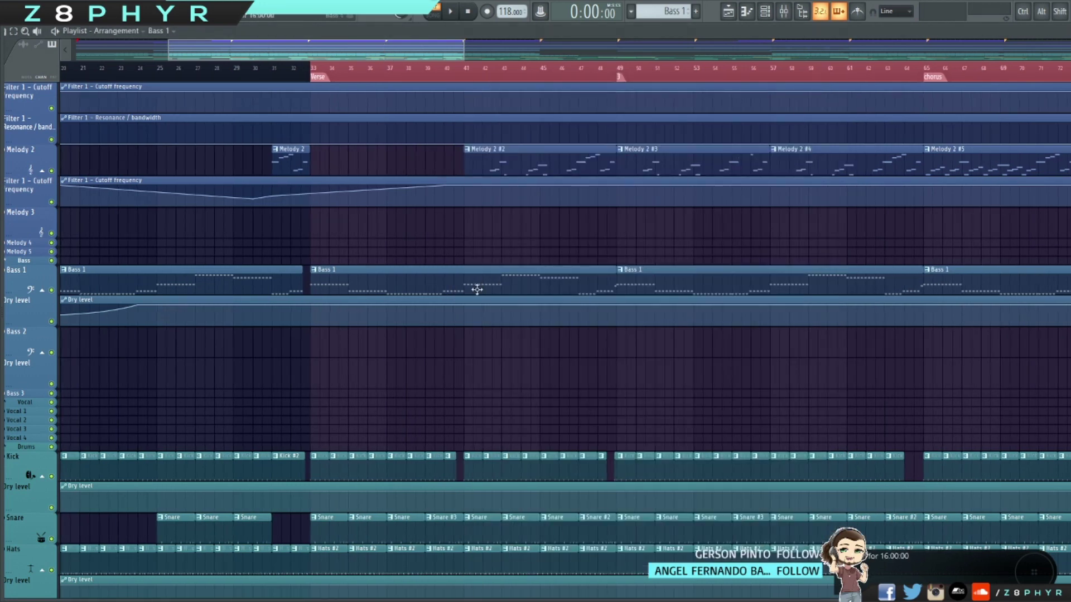
double_click(482, 290)
scroll(394, 304, "left", 5)
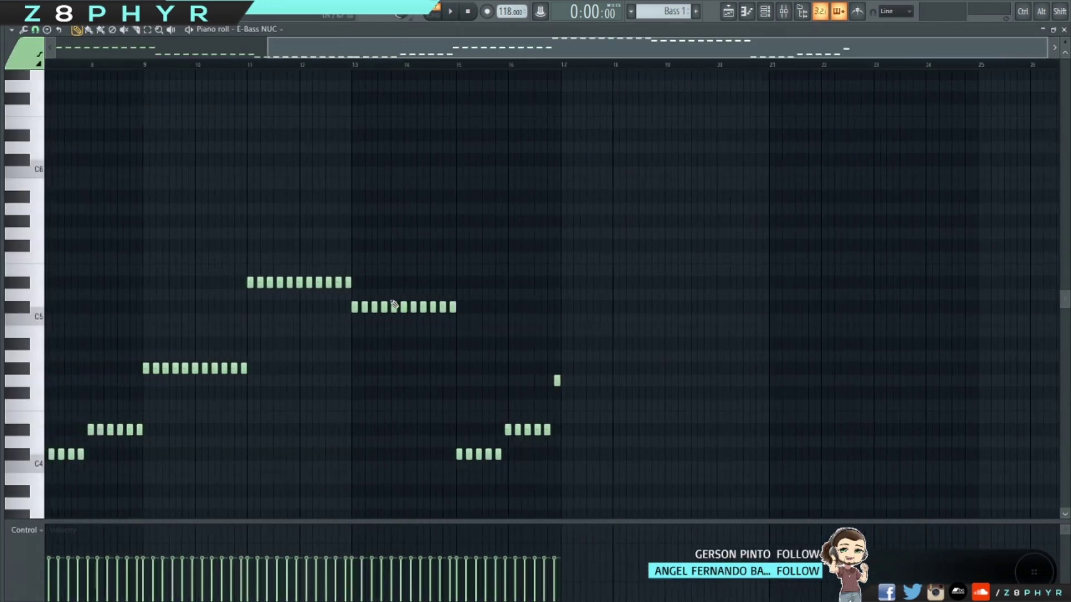
scroll(395, 304, "left", 2)
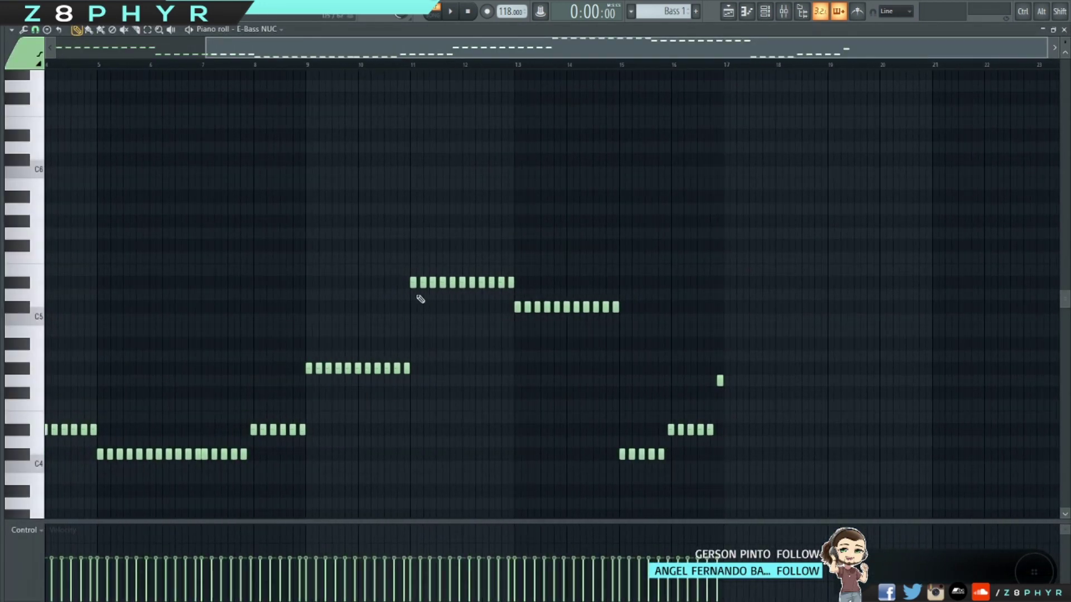
scroll(107, 309, "left", 5)
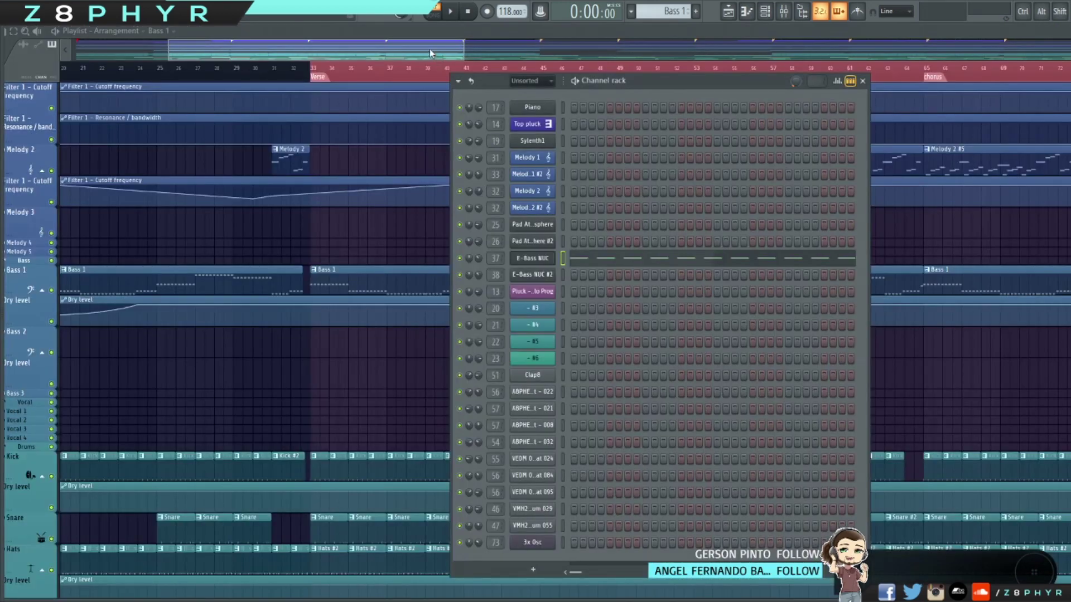
left_click_drag(430, 48, 408, 49)
scroll(493, 322, "up", 3)
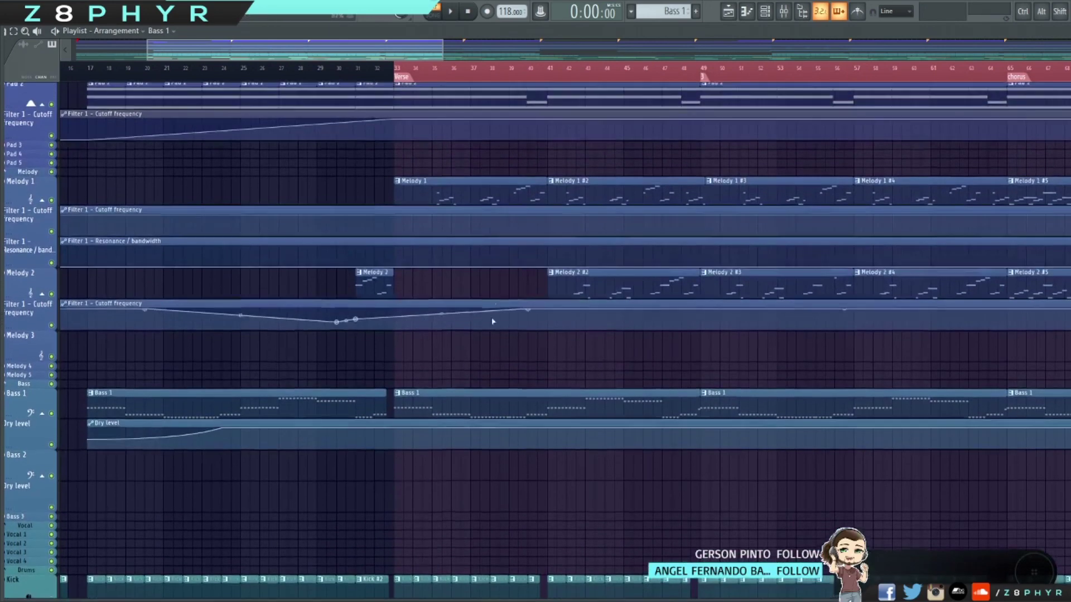
scroll(493, 322, "up", 2)
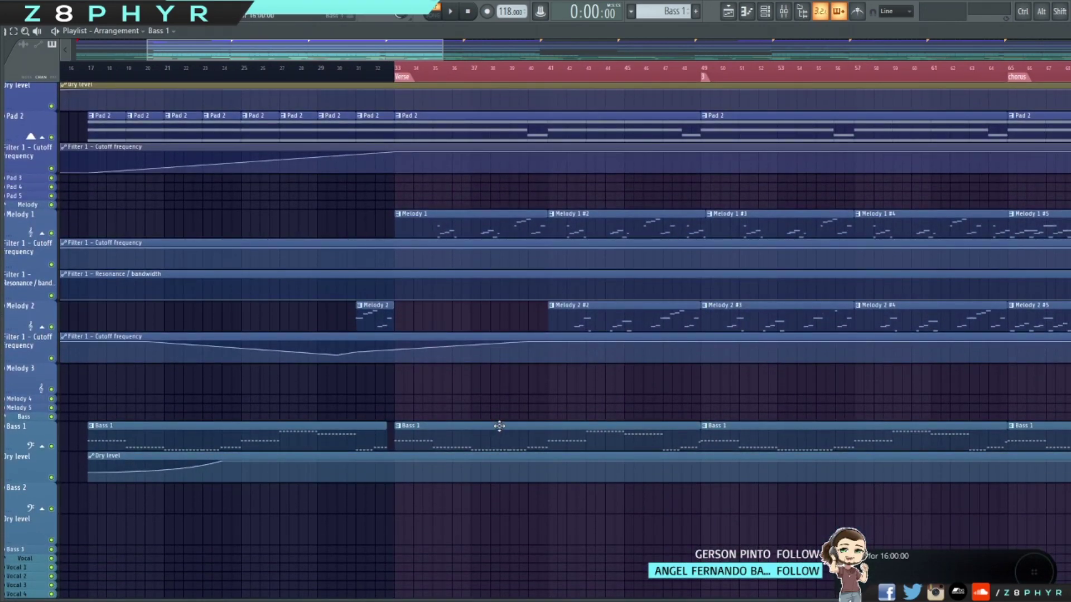
scroll(511, 433, "up", 2)
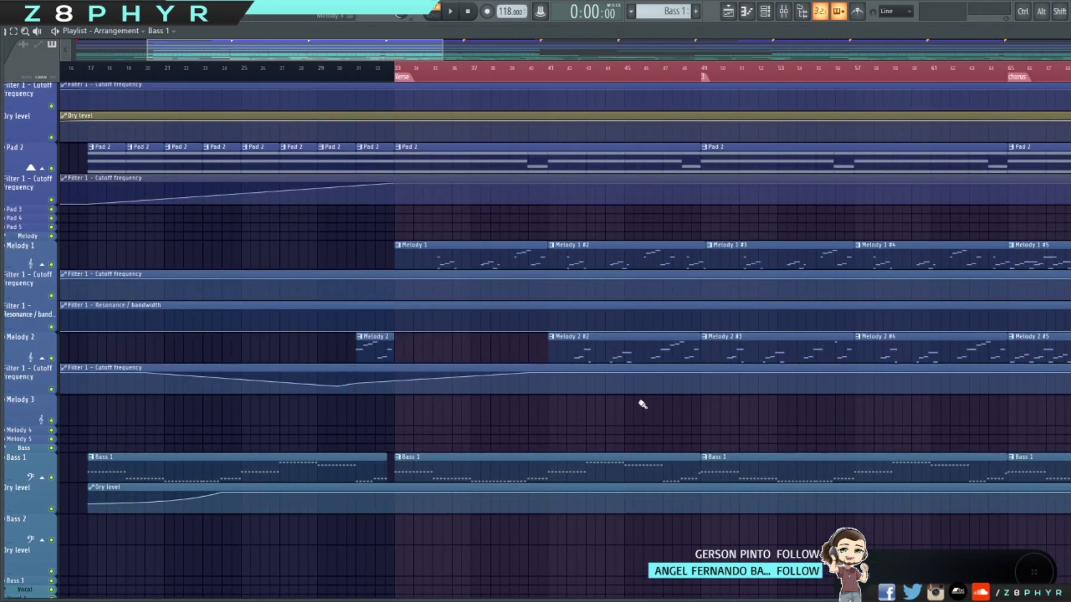
Play the arrangement from bar 33 while scrolling through the tracks, then stop.
left_click(397, 67)
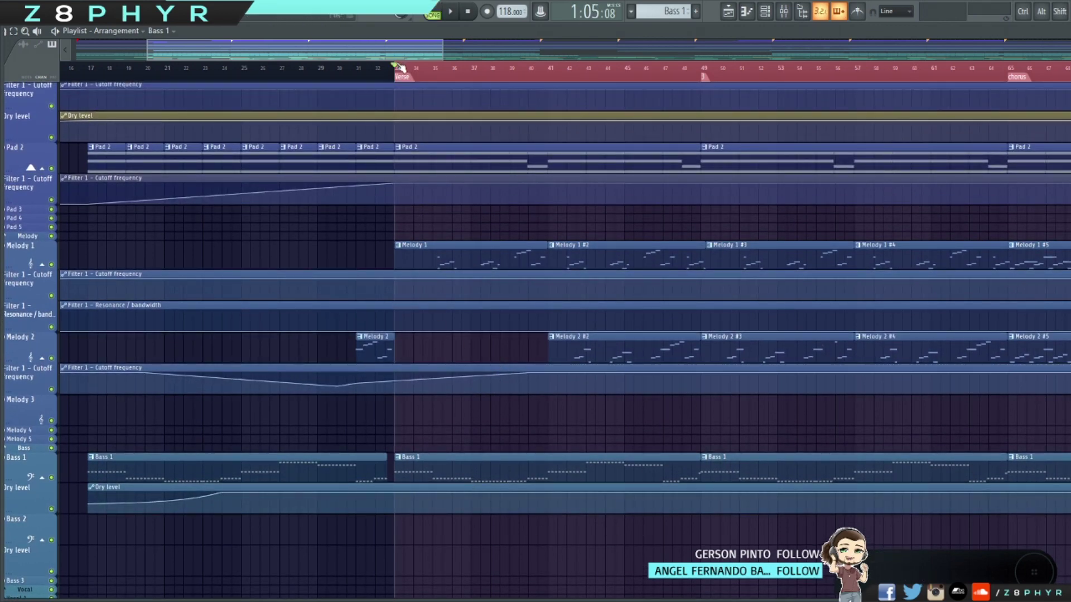
key("space")
scroll(359, 359, "down", 4)
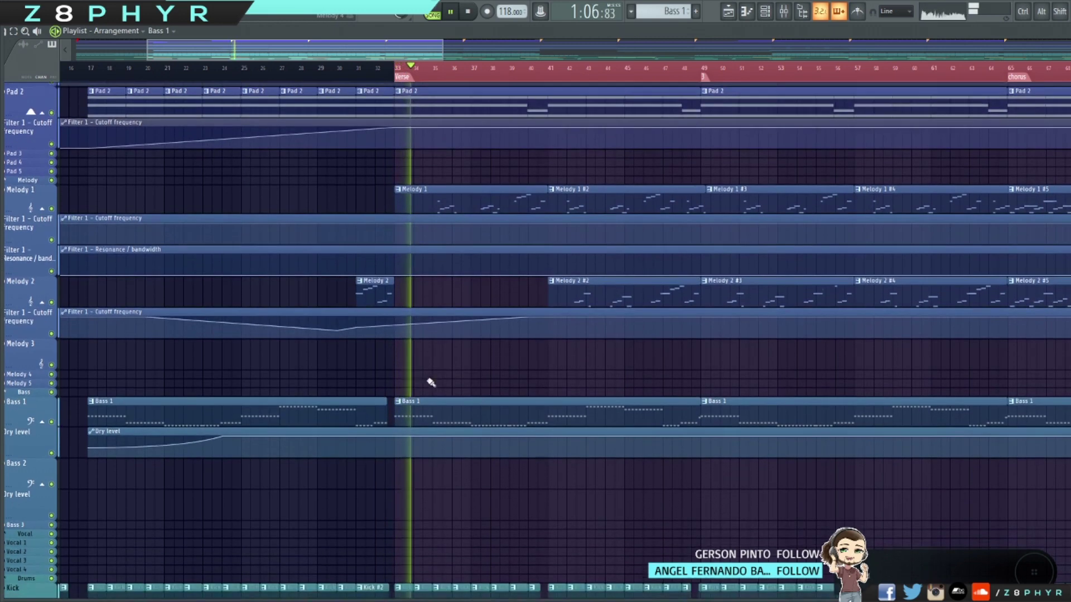
scroll(431, 383, "down", 10)
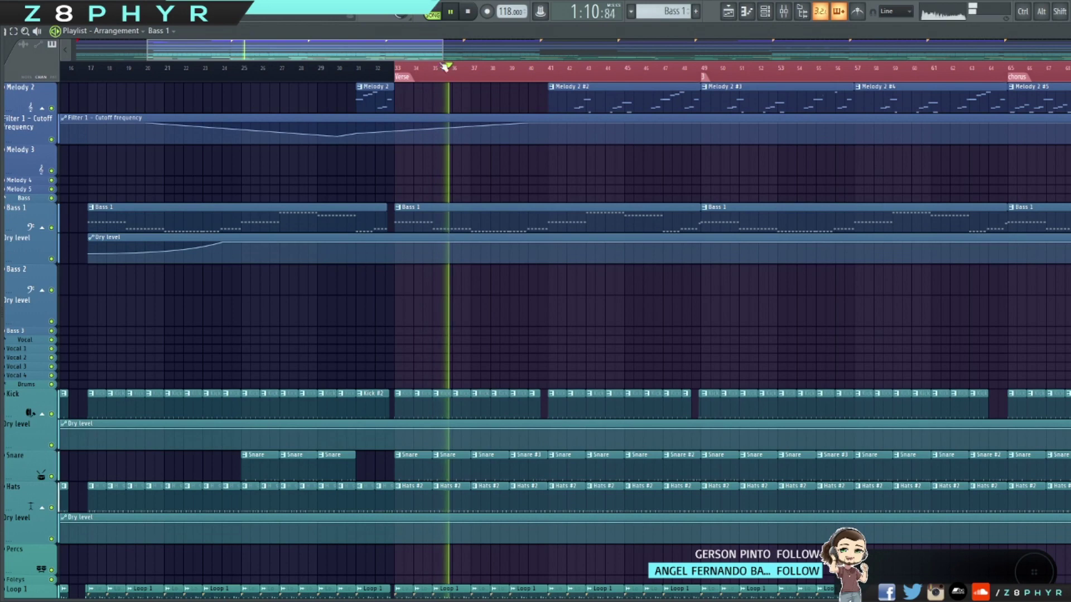
scroll(526, 208, "up", 5)
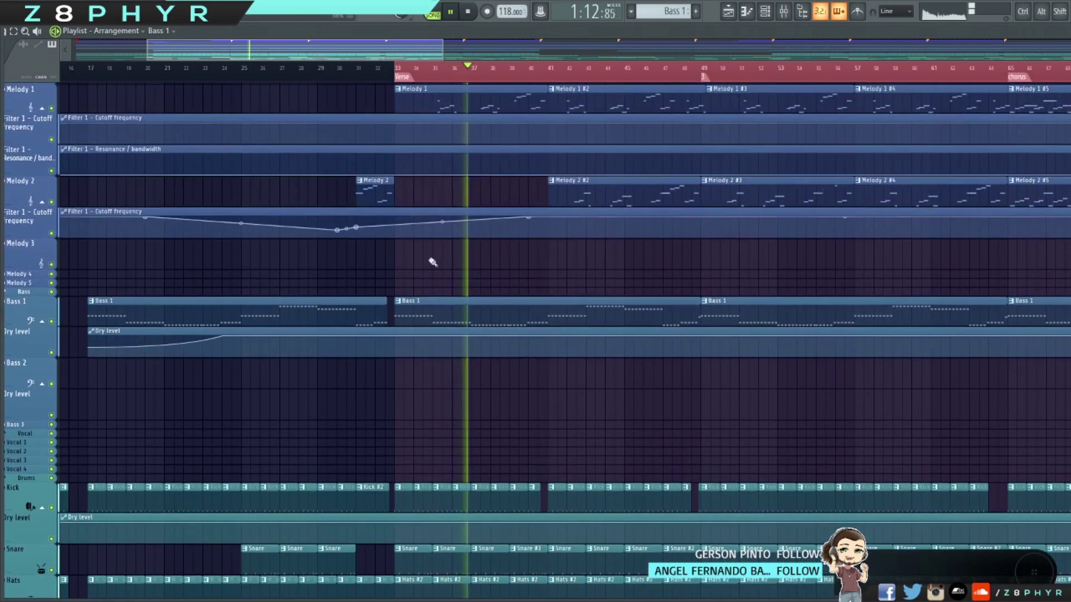
key("space")
Move the song position toward bar 41, play from there, then stop.
left_click(471, 76)
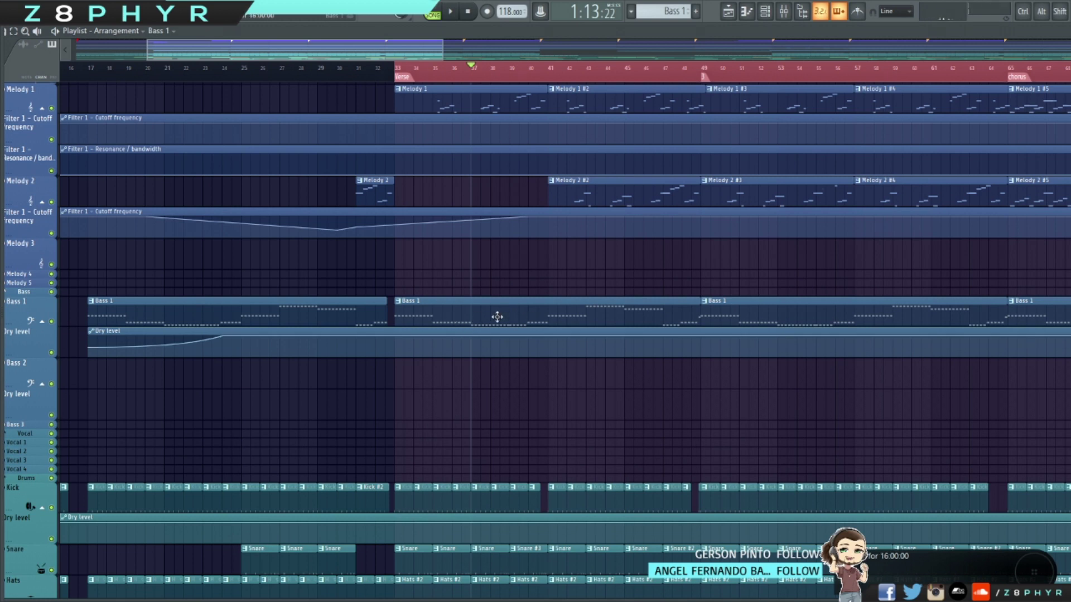
left_click_drag(509, 67, 560, 68)
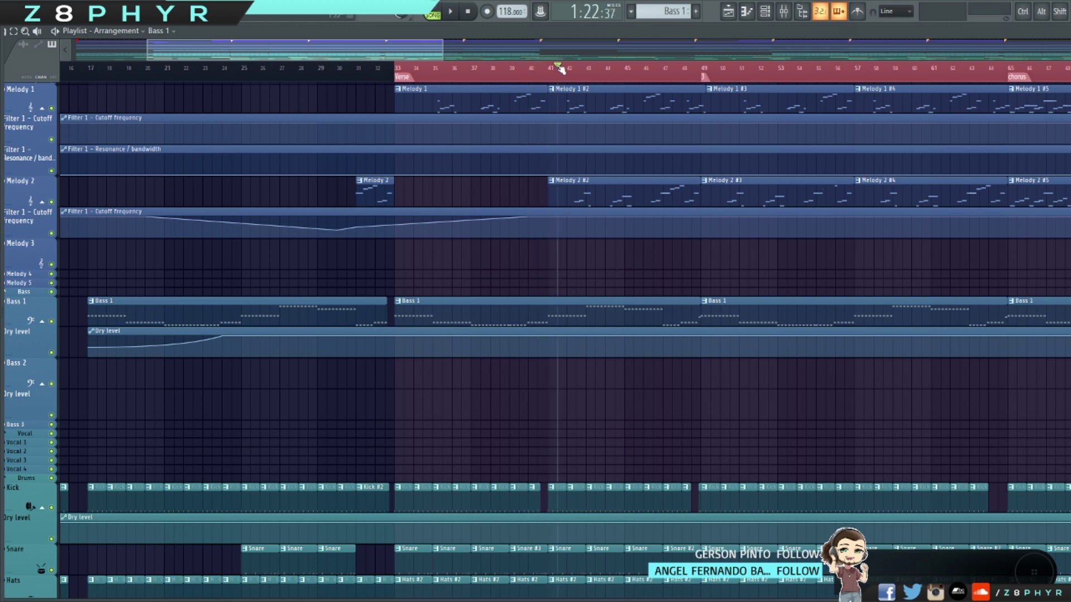
key("space")
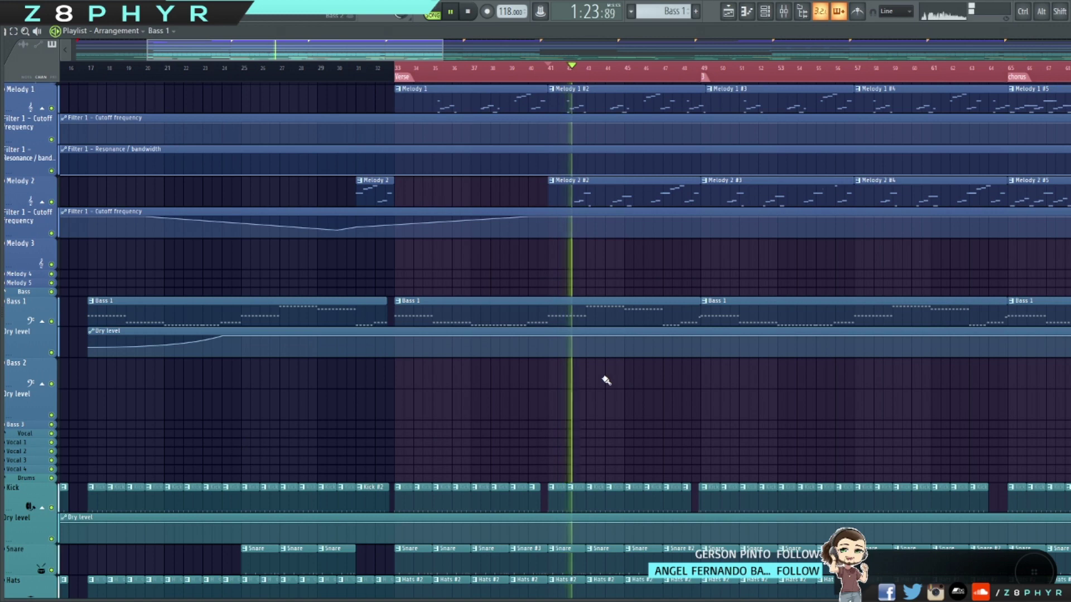
scroll(604, 390, "up", 1)
scroll(604, 394, "up", 2)
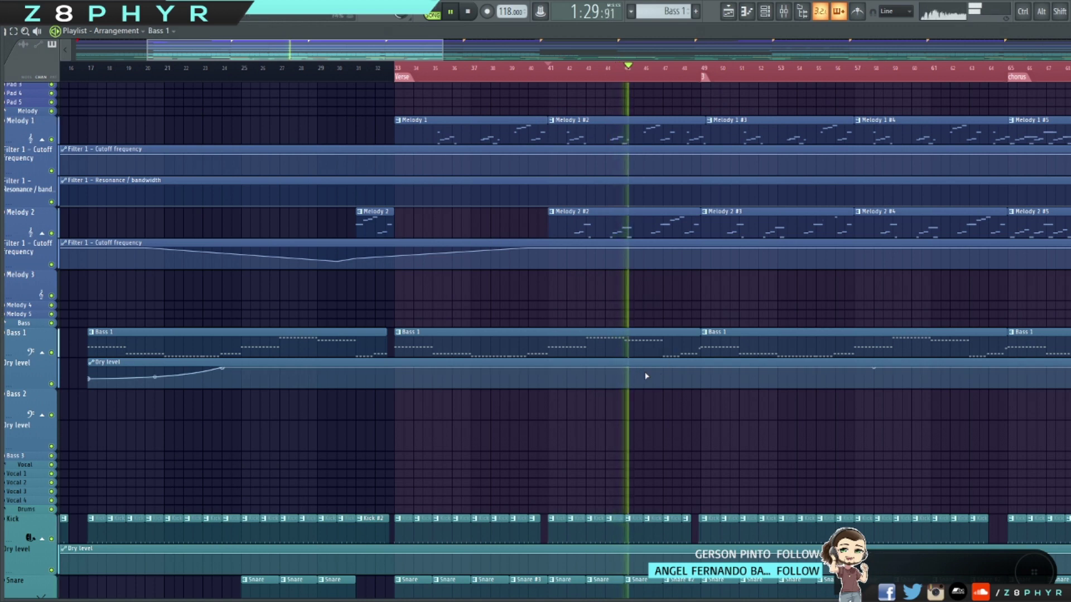
key("space")
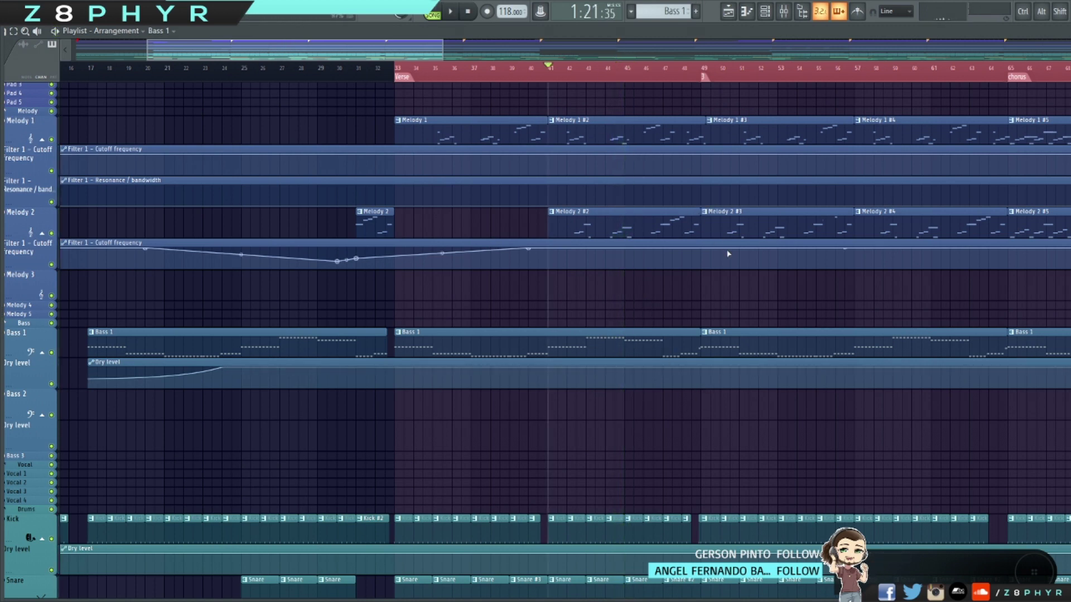
scroll(619, 359, "up", 2)
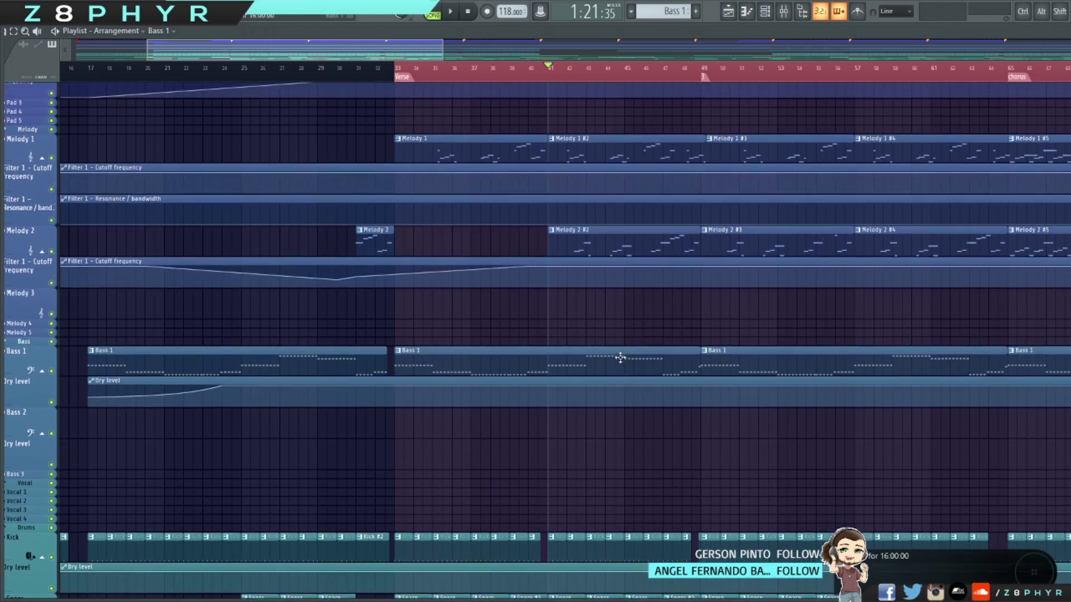
scroll(707, 330, "down", 3, "ctrl")
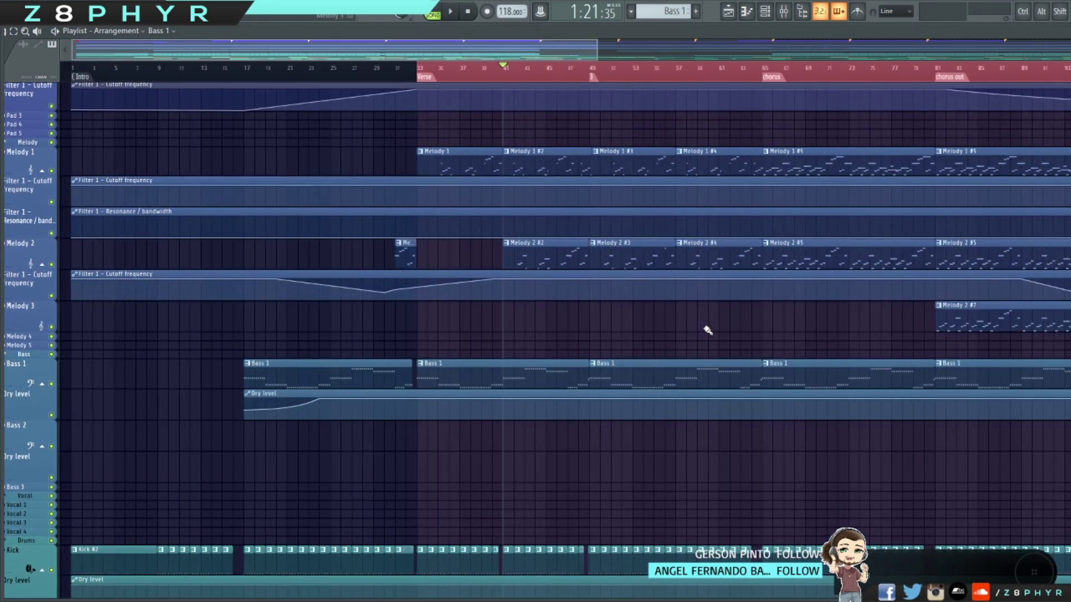
scroll(706, 331, "up", 1)
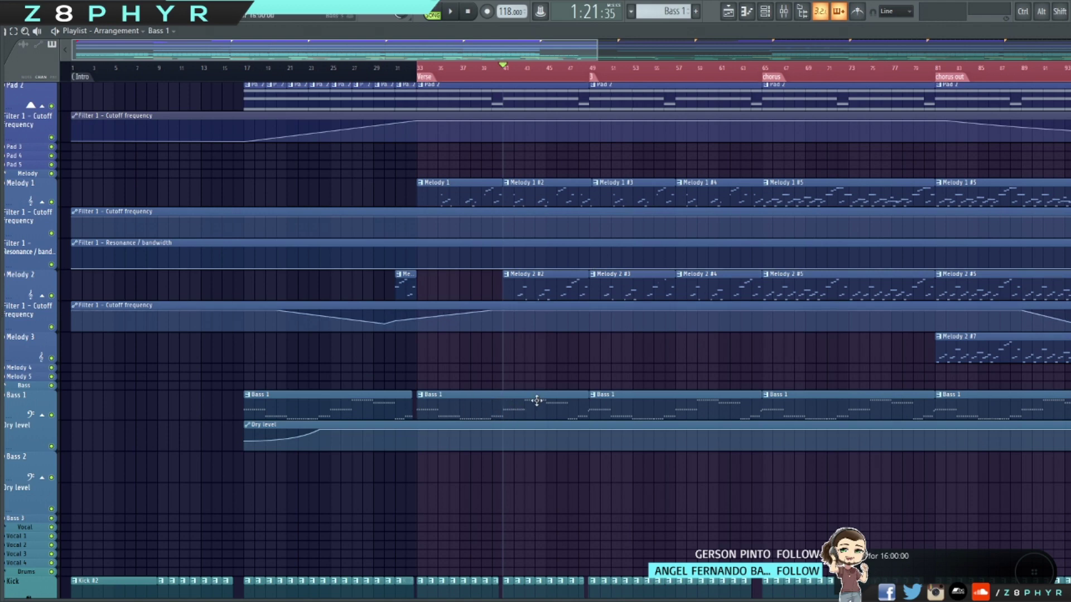
scroll(559, 335, "up", 5)
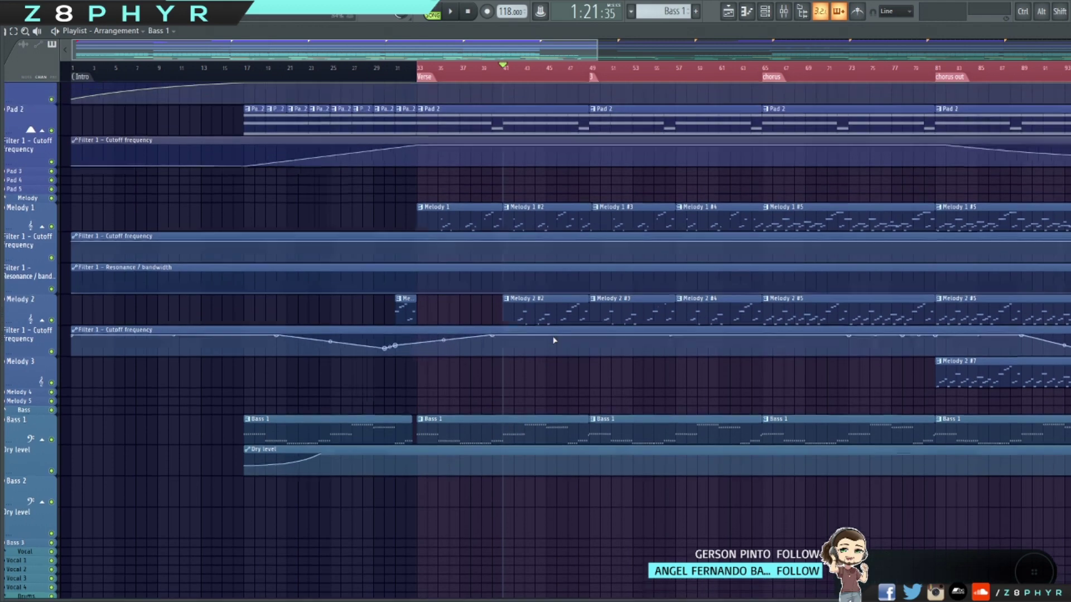
scroll(530, 316, "up", 6)
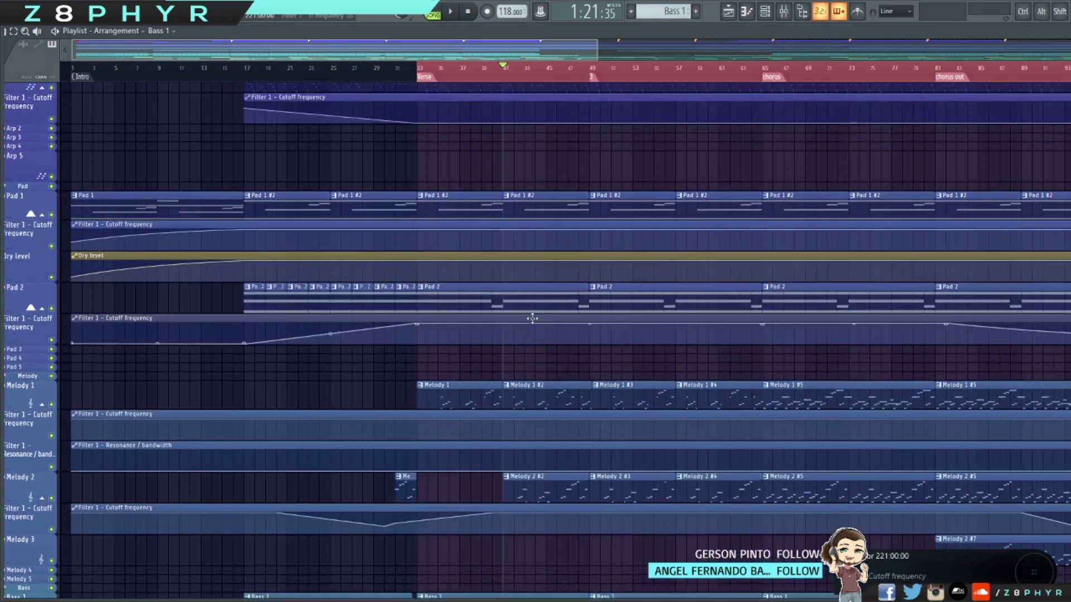
scroll(554, 326, "up", 9)
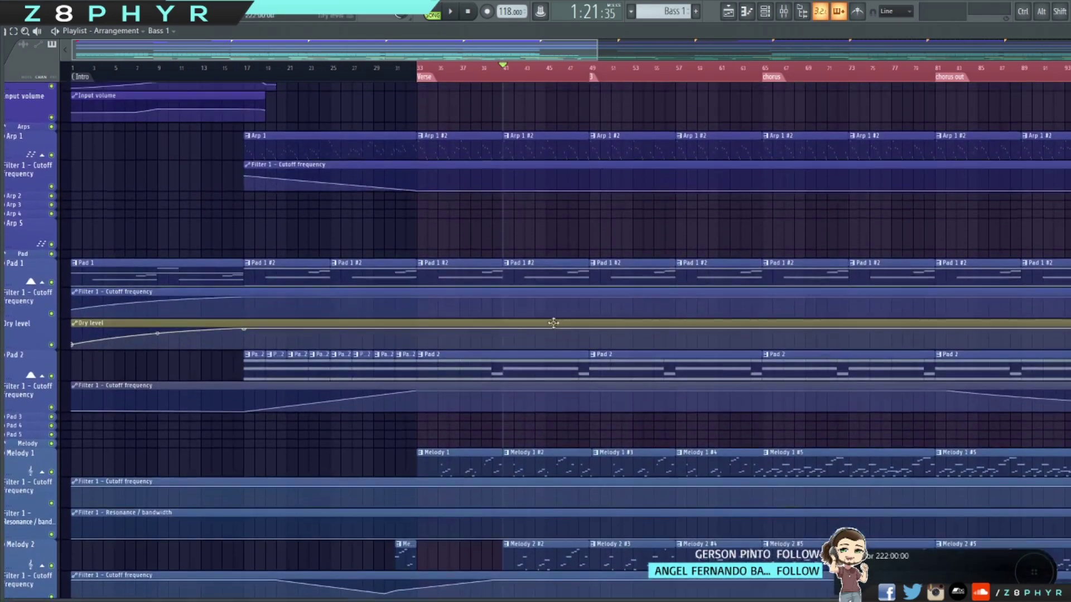
scroll(588, 269, "down", 5)
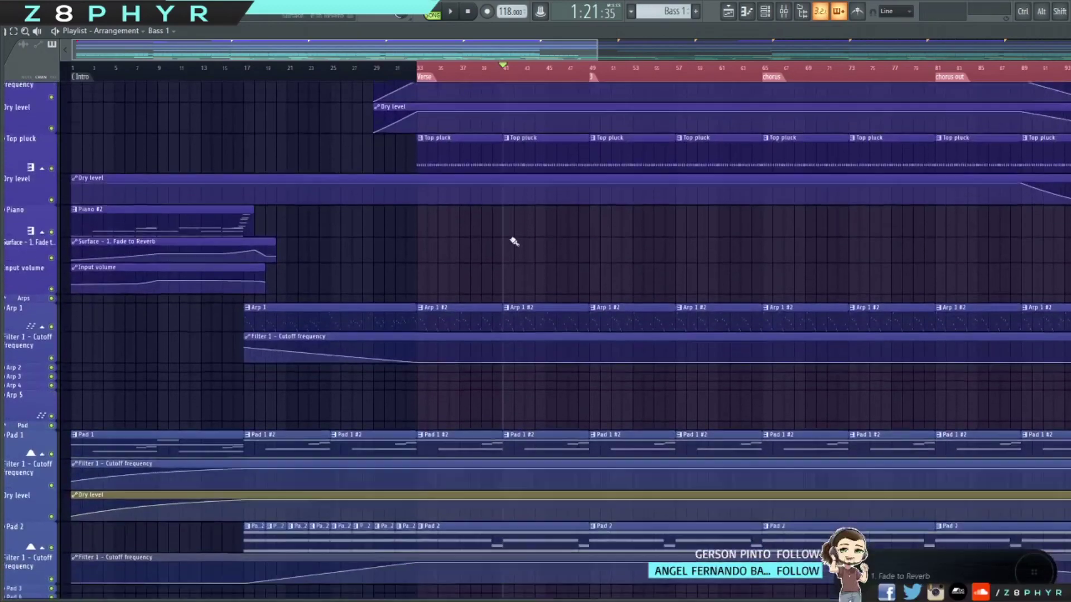
scroll(509, 239, "up", 3)
scroll(558, 215, "down", 2)
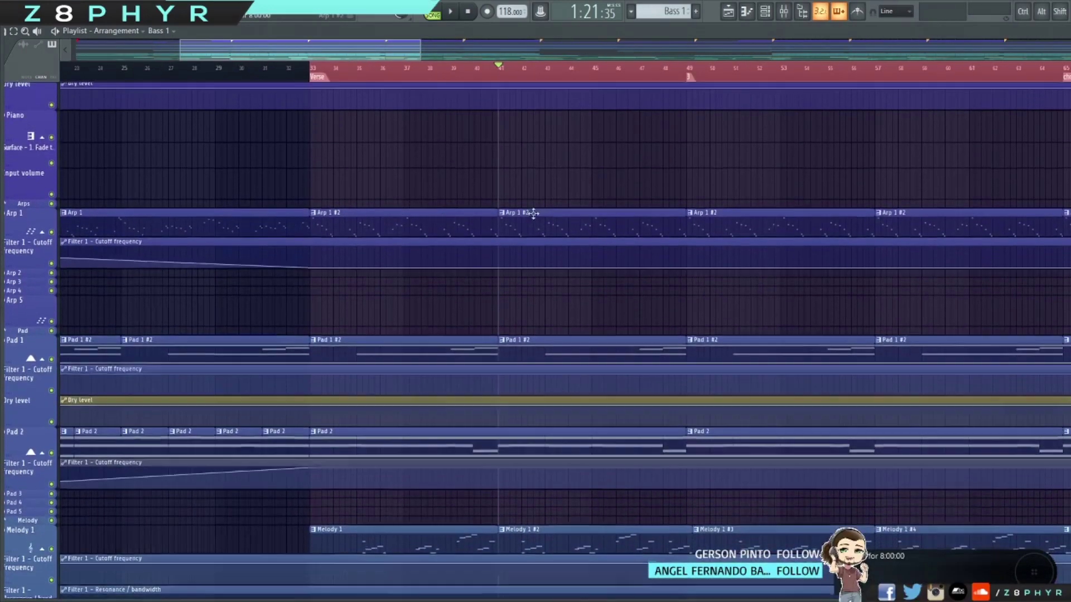
Open the Arp 1 #2 pattern in the piano roll, play it, then close the editor.
double_click(545, 220)
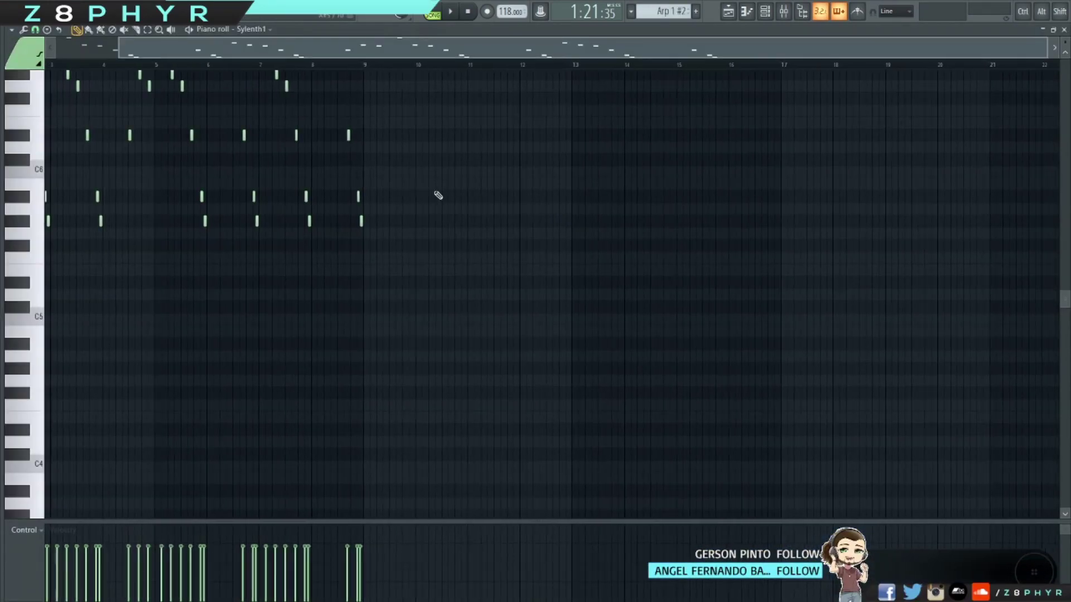
left_click(450, 11)
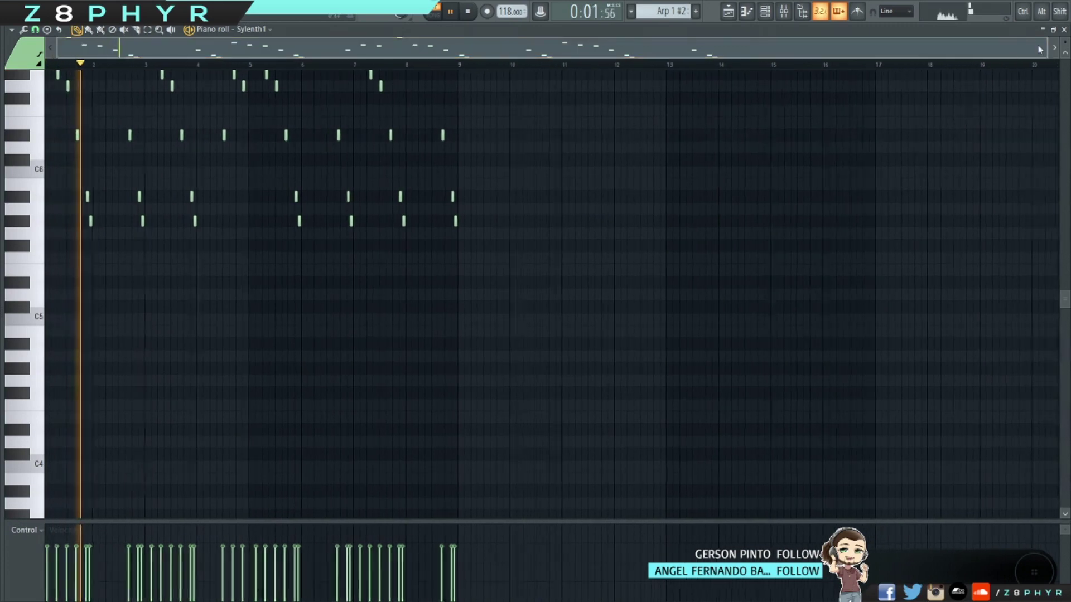
left_click(1063, 29)
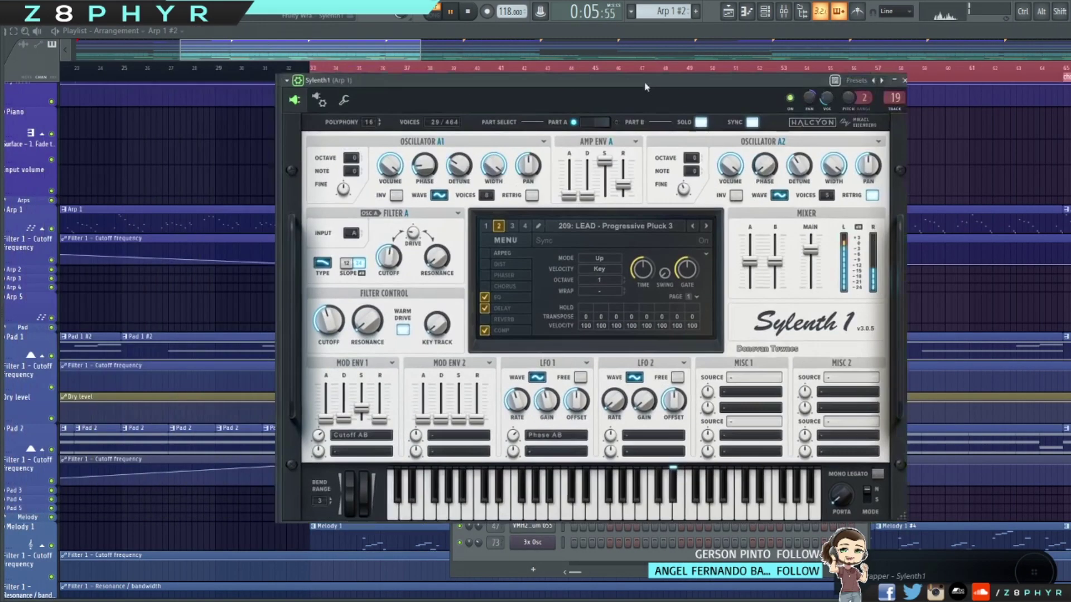
Move the Sylenth1 window aside, stop playback and show the Arp 1 mixer effects.
left_click_drag(645, 87, 730, 93)
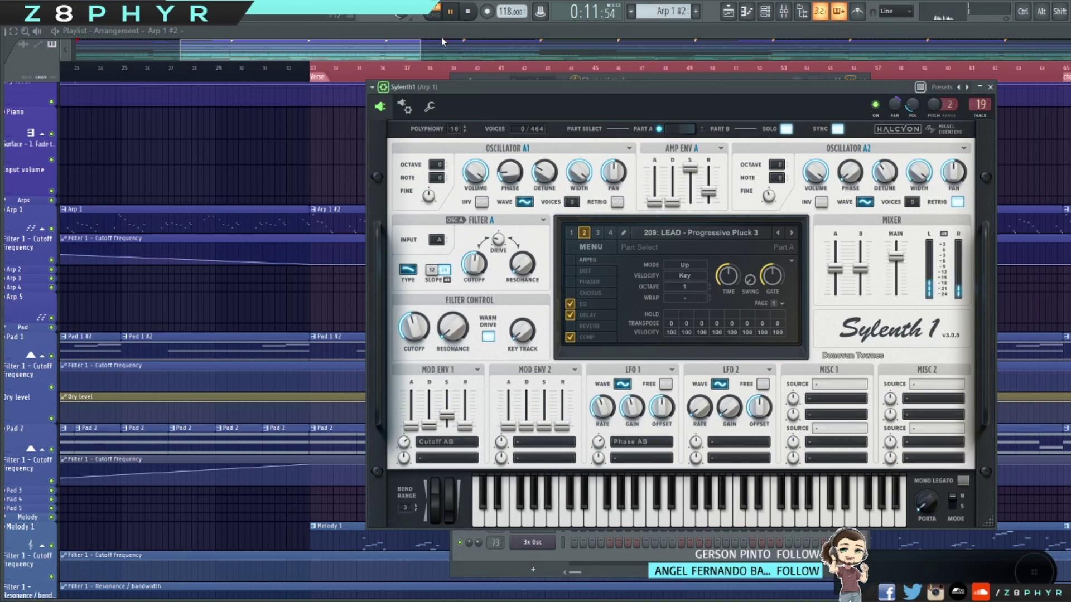
key("space")
left_click(784, 11)
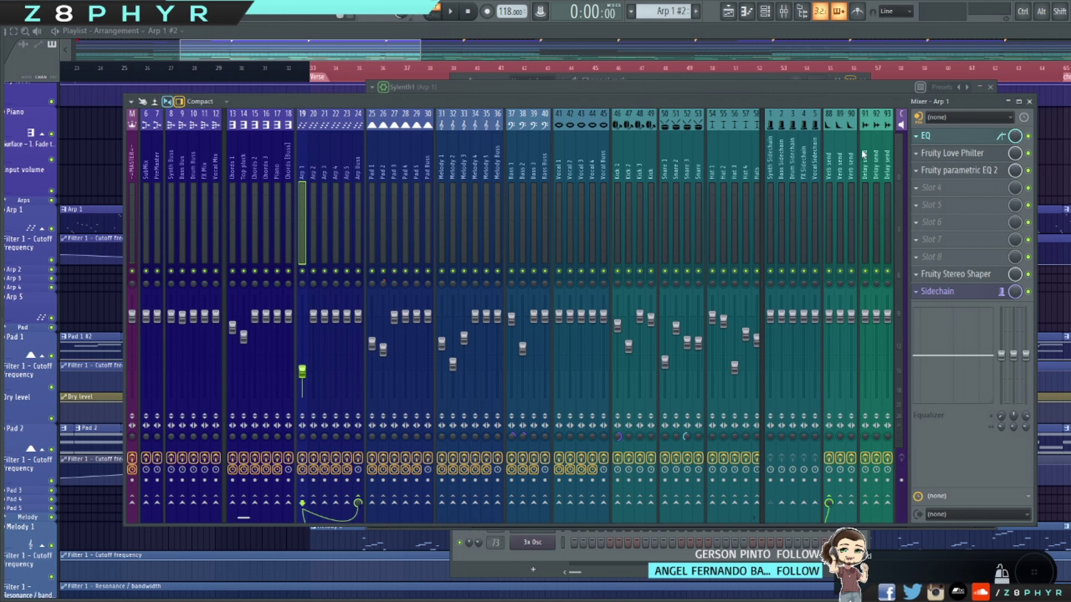
Close the mixer and Sylenth1, scroll the playlist back to the Intro, and reopen Arp 1 #2.
left_click(400, 56)
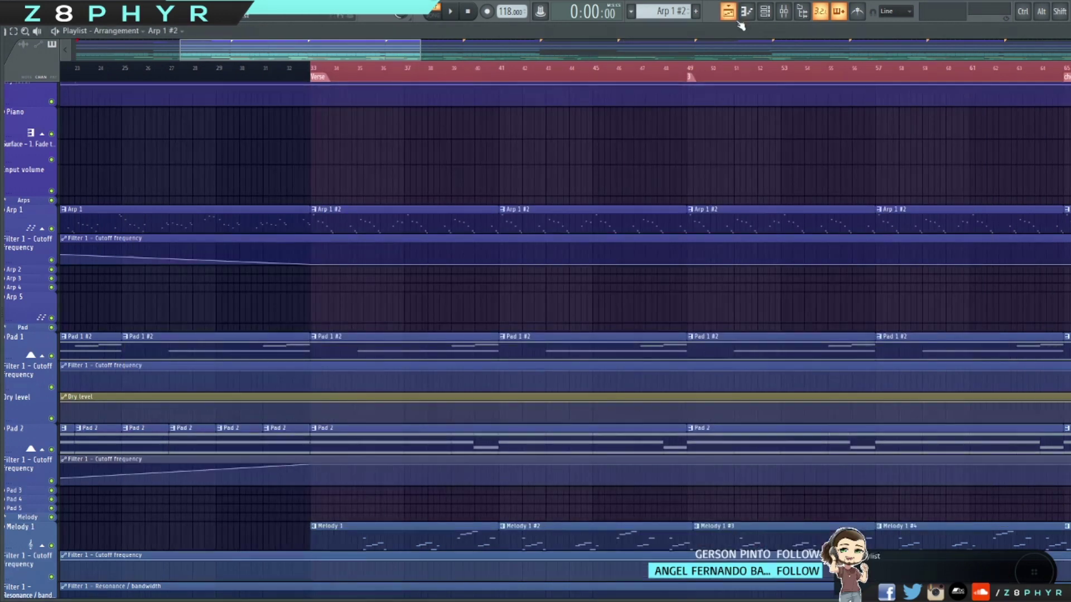
scroll(369, 56, "left", 3)
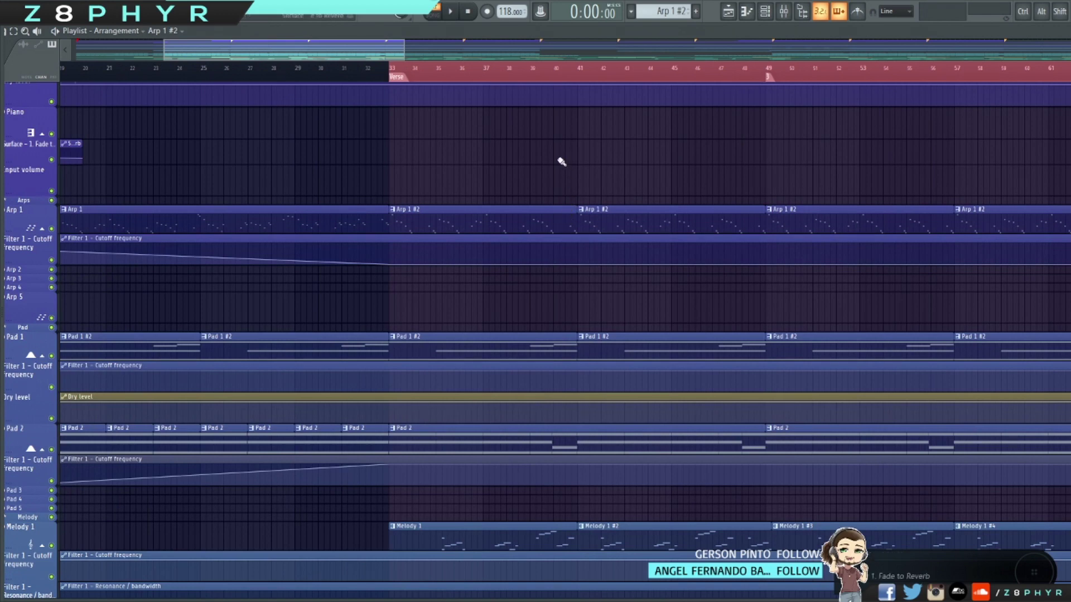
scroll(445, 172, "left", 2)
scroll(448, 170, "left", 2)
scroll(450, 169, "down", 3)
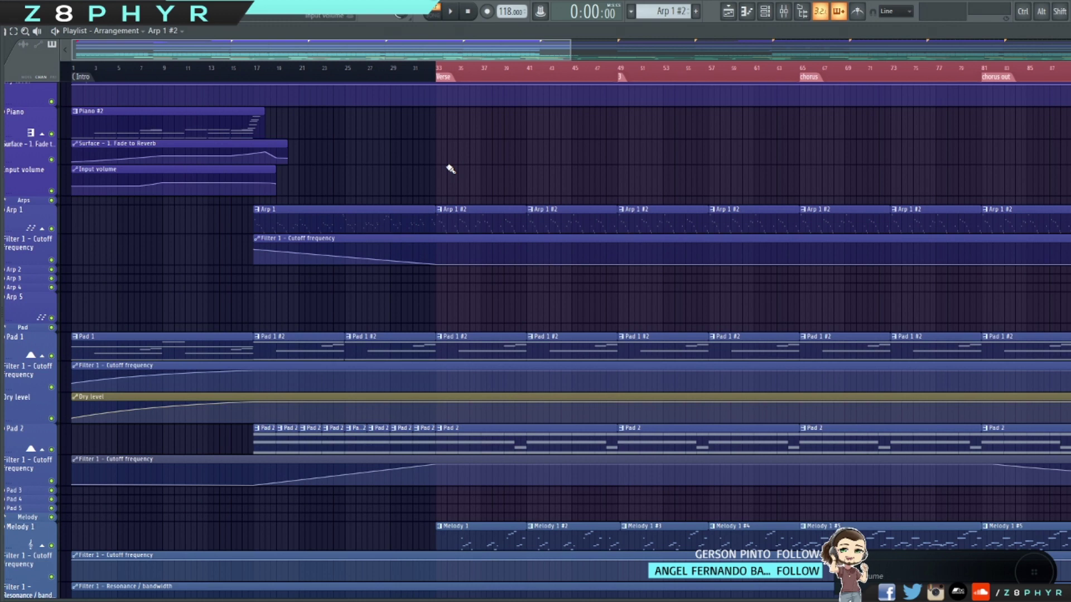
scroll(509, 143, "right", 5)
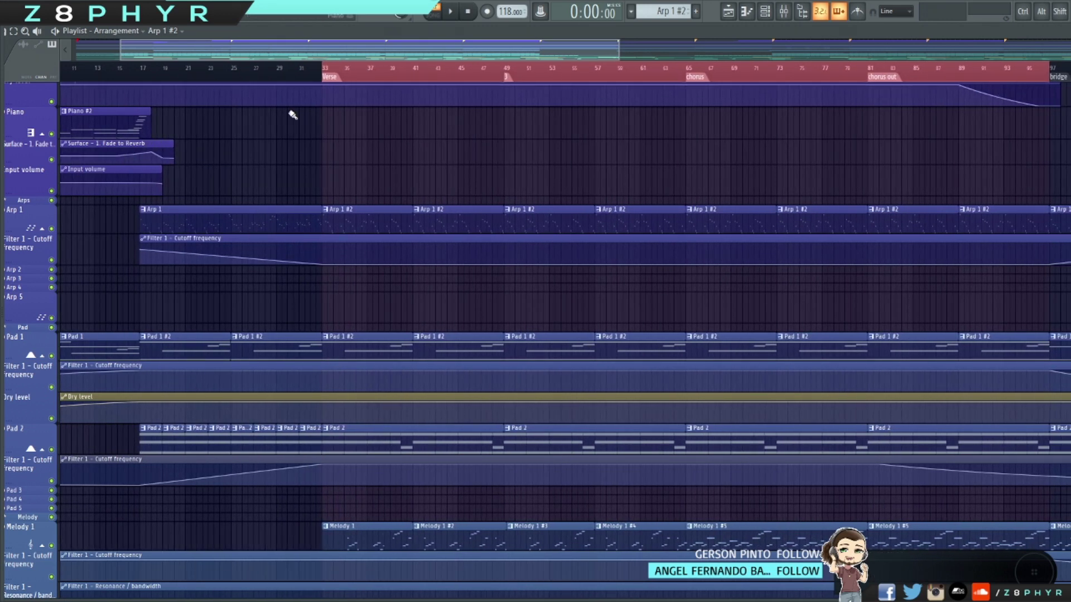
scroll(444, 139, "left", 5)
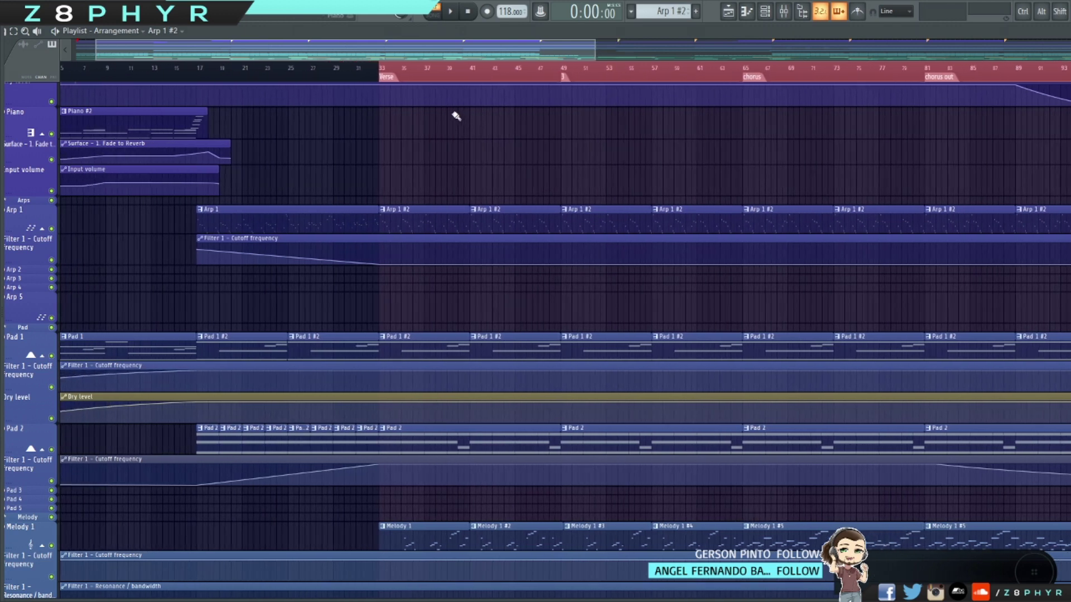
double_click(485, 208)
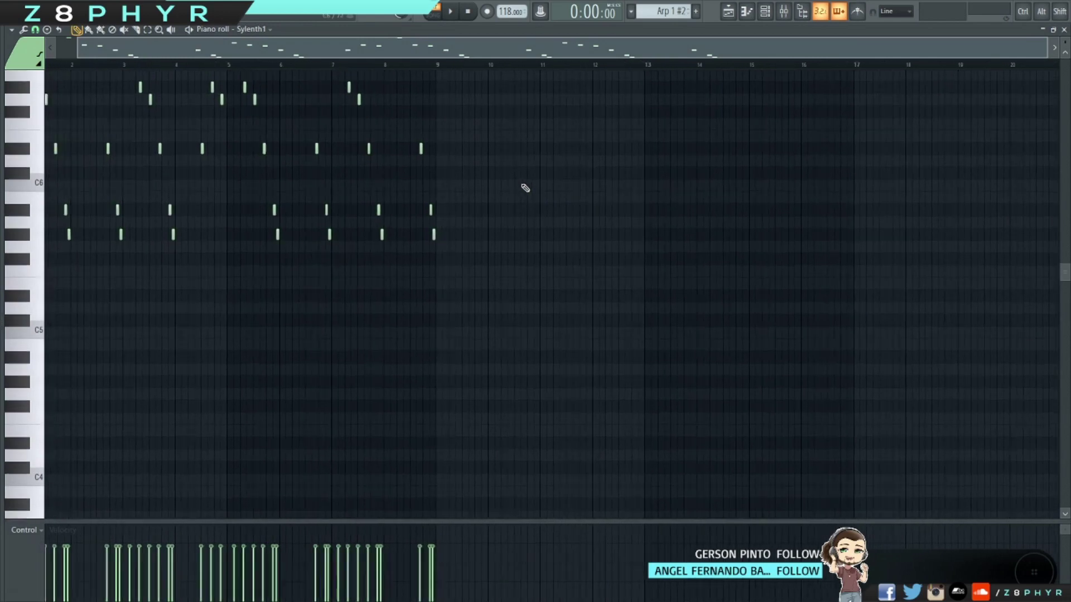
Reopen the Arp 1 #2 piano roll with F7, scroll through the arpeggio, then close it.
left_click(1064, 29)
key("F7")
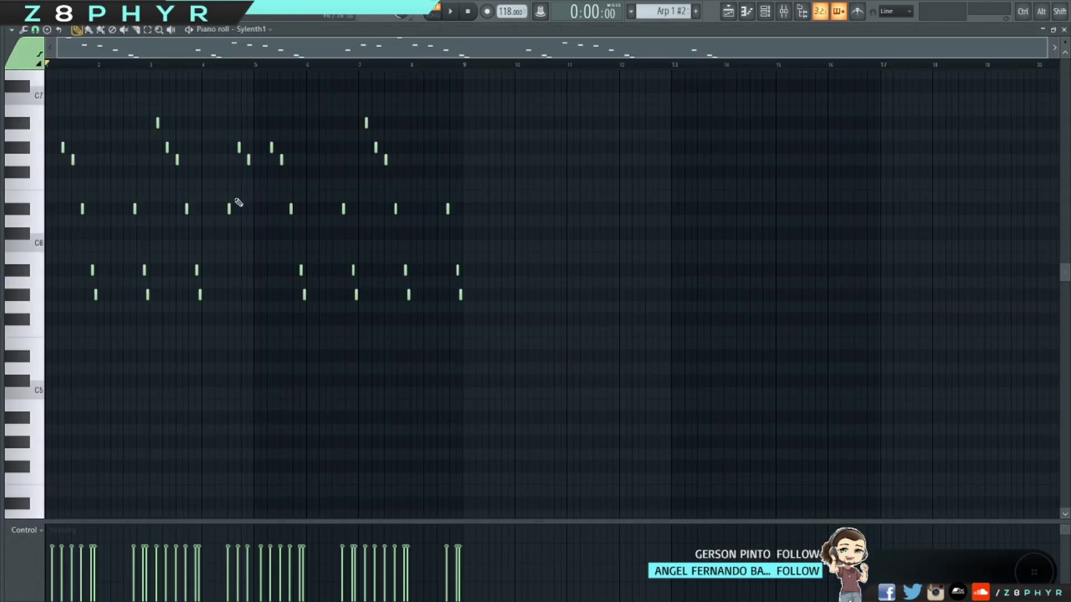
scroll(290, 208, "up", 4)
scroll(290, 210, "up", 1, "ctrl")
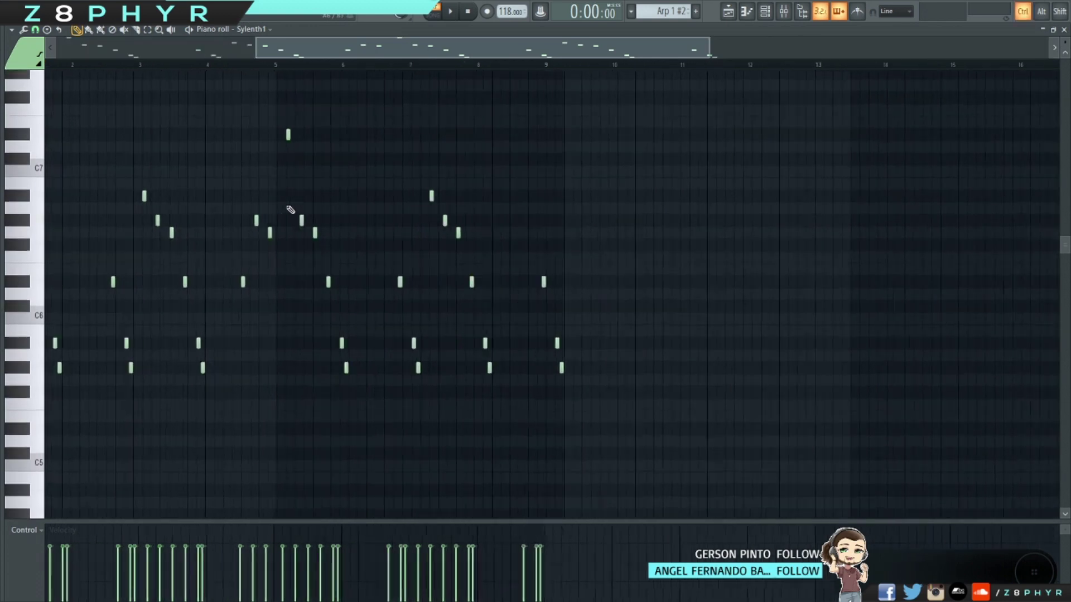
scroll(463, 217, "up", 4, "ctrl")
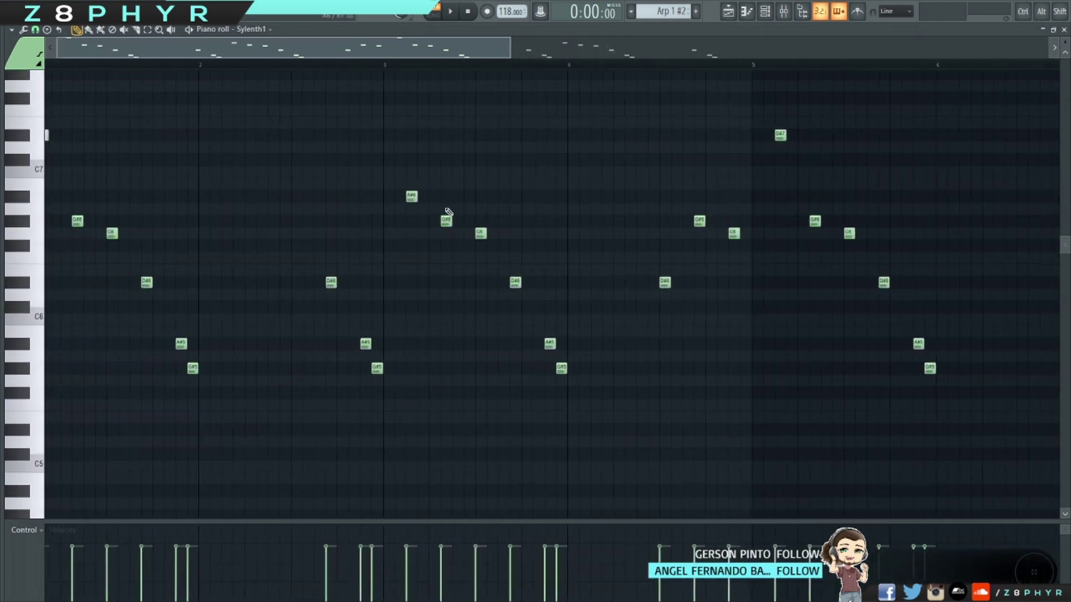
scroll(446, 211, "left", 1)
scroll(605, 112, "down", 1, "ctrl")
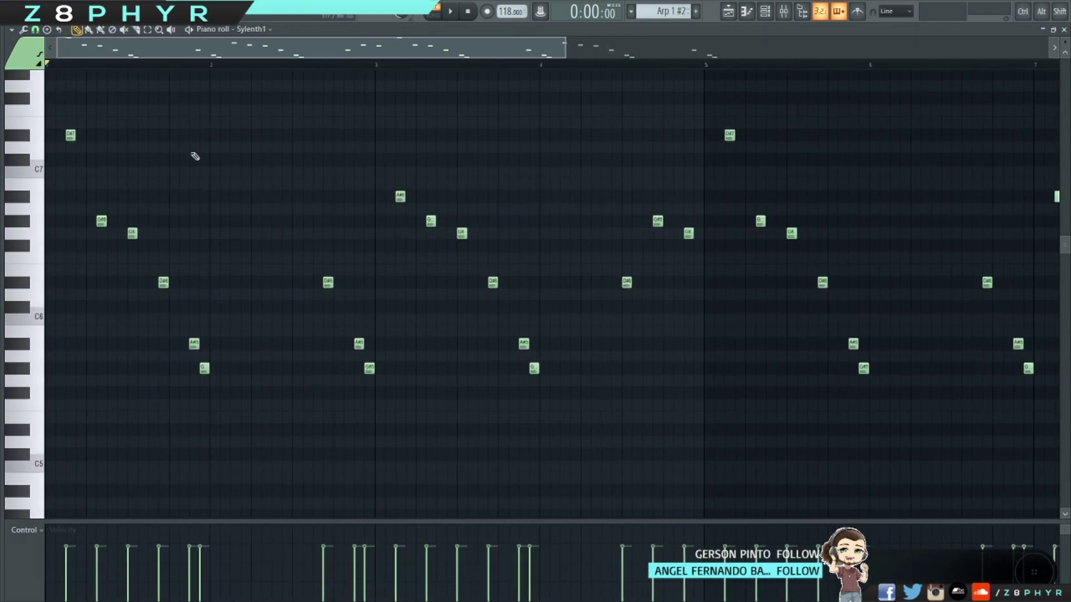
left_click(1064, 29)
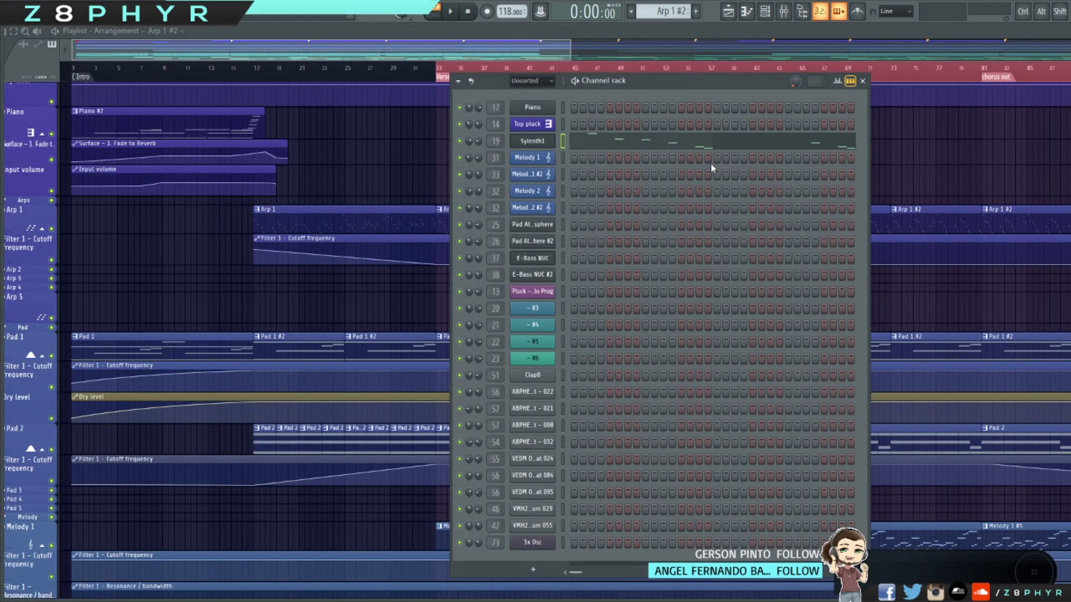
View and close the Sylenth1 channel's notes, hide the channel rack, and set position to bar 33.
left_click(682, 149)
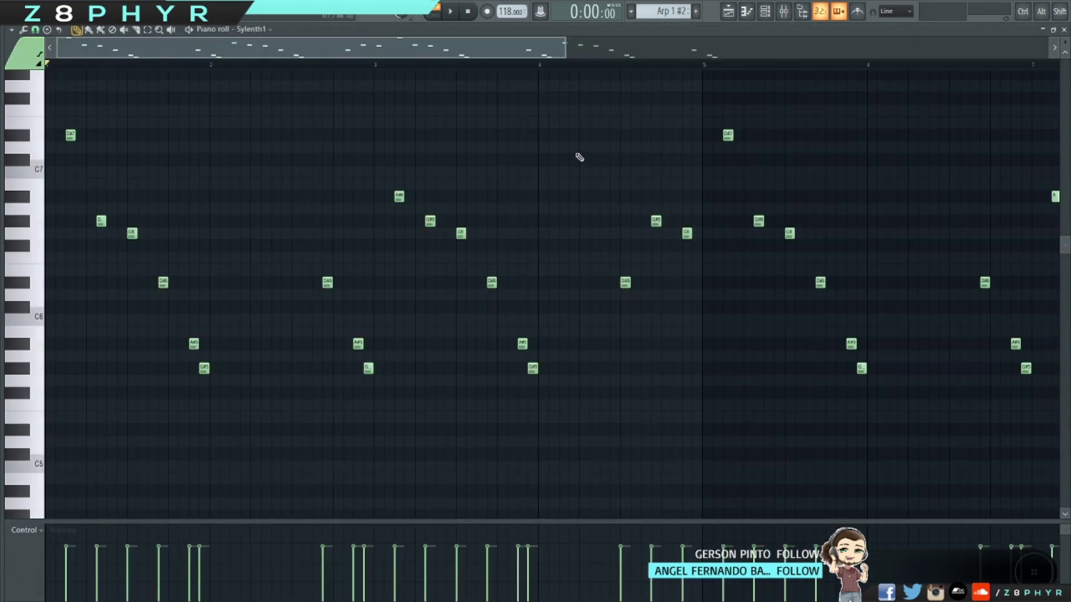
left_click(1064, 29)
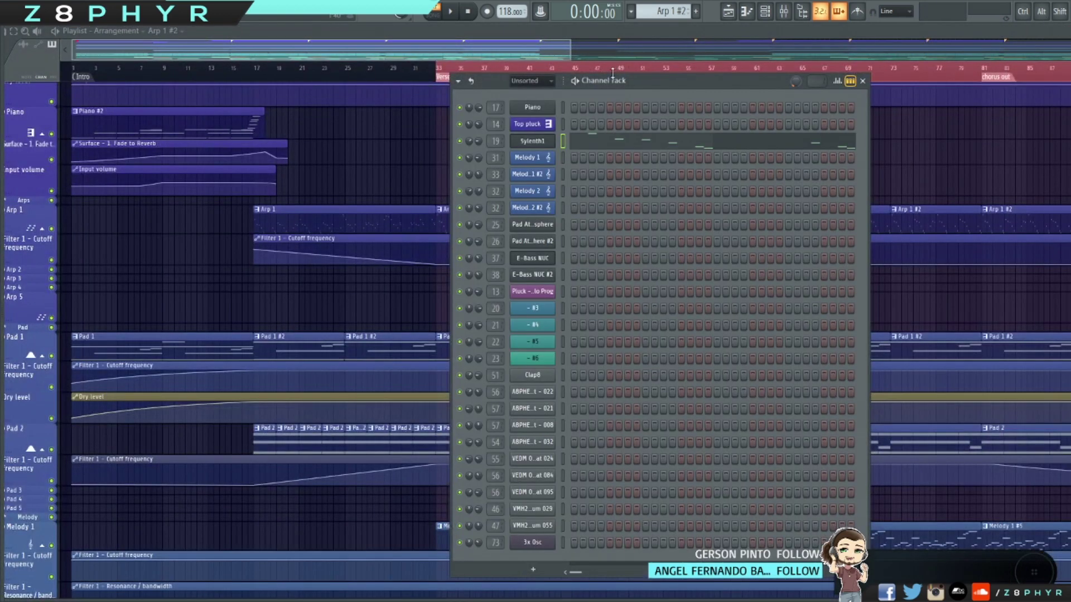
key("F6")
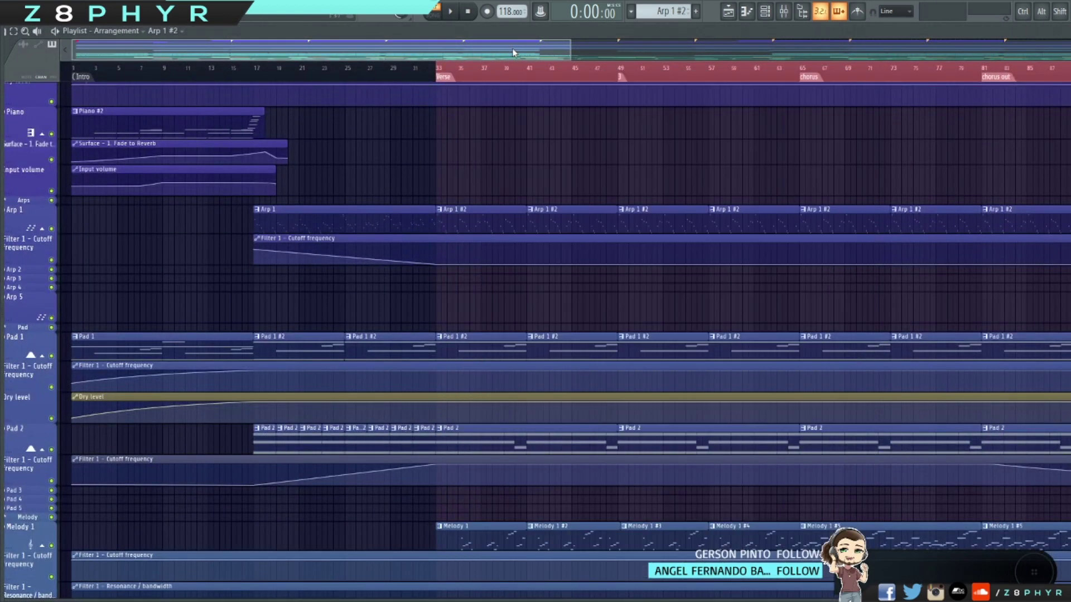
left_click(444, 78)
Reopen the Arp 1 #2 clip's notes, scroll to the C6–C7 range, and audition a pitch.
double_click(466, 212)
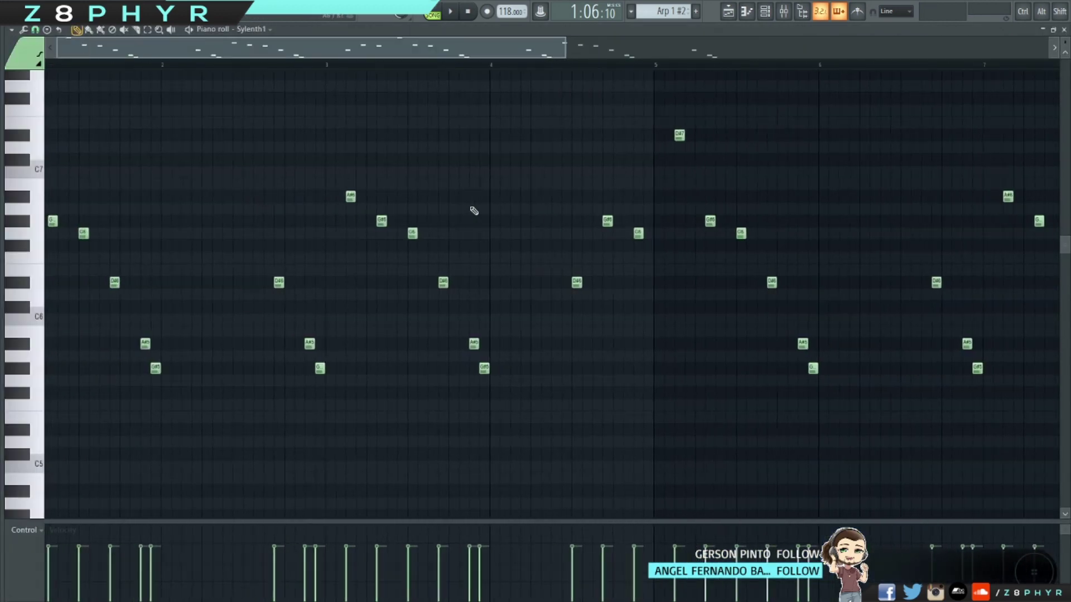
scroll(375, 248, "up", 3)
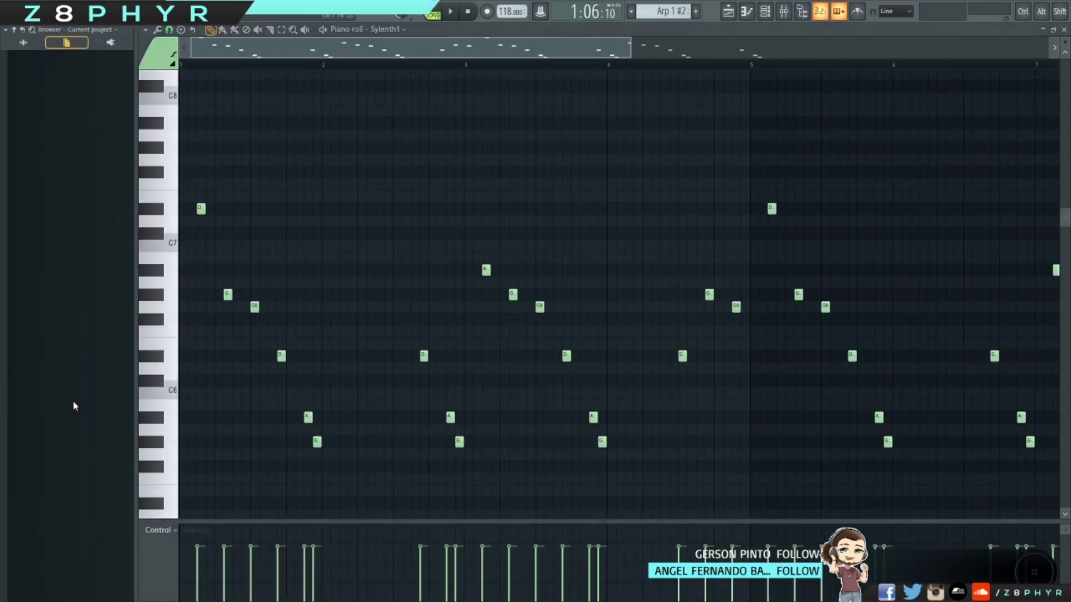
scroll(602, 446, "up", 1)
scroll(569, 404, "down", 5, "ctrl")
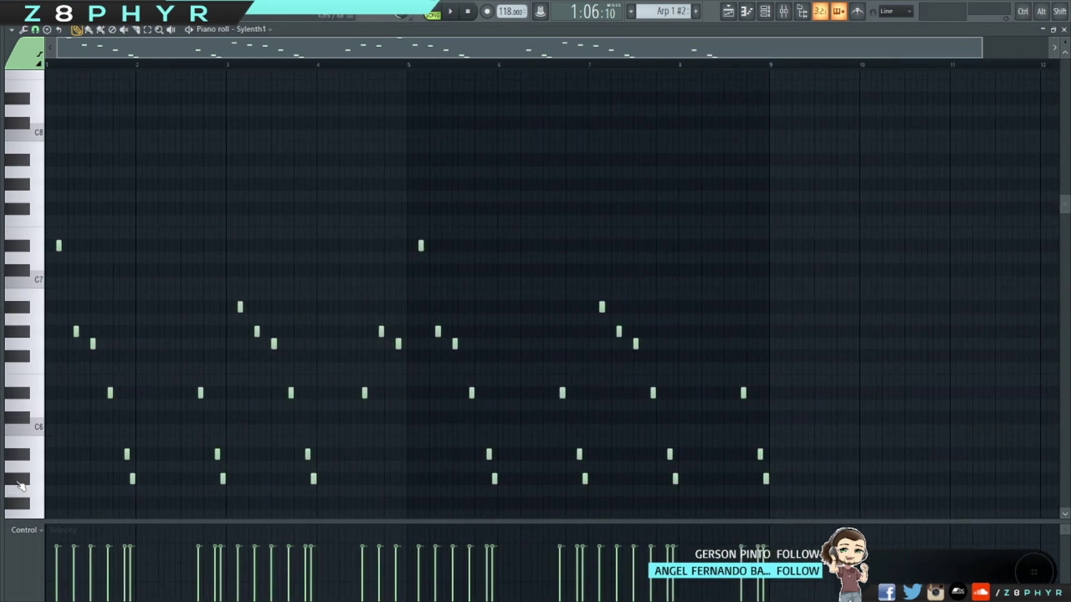
left_click(26, 249)
scroll(865, 293, "down", 2)
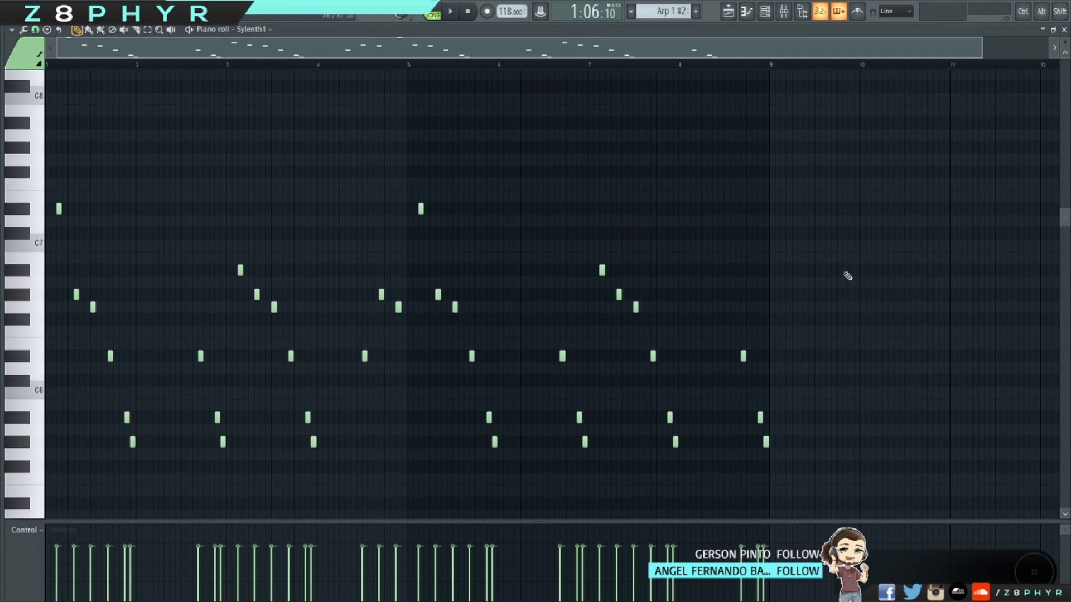
scroll(320, 155, "down", 2)
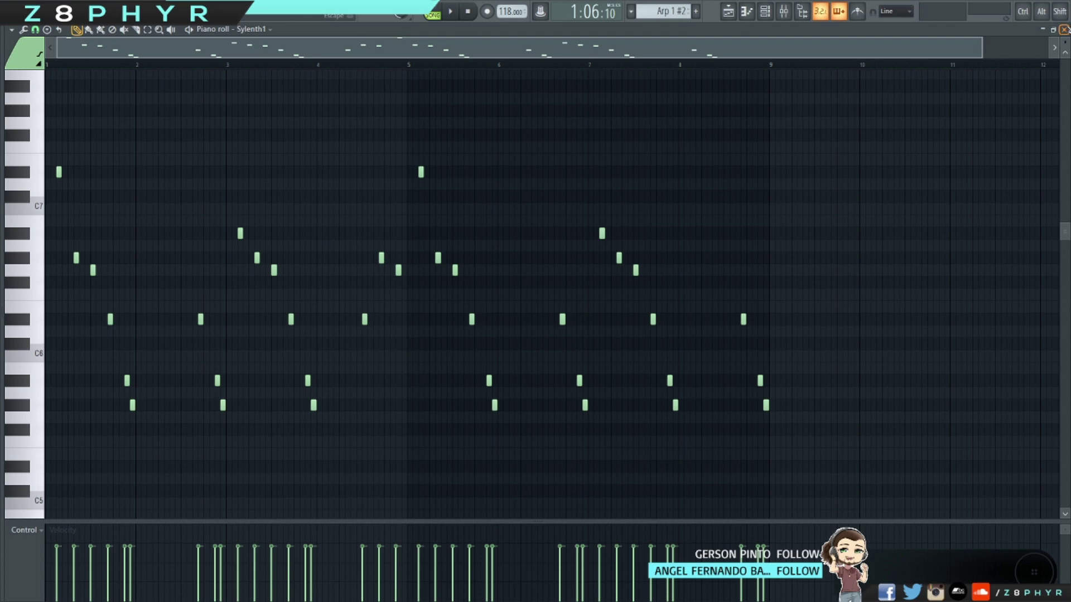
key("F7")
Hide the channel rack and start the song playing while scrolling the playlist.
key("F6")
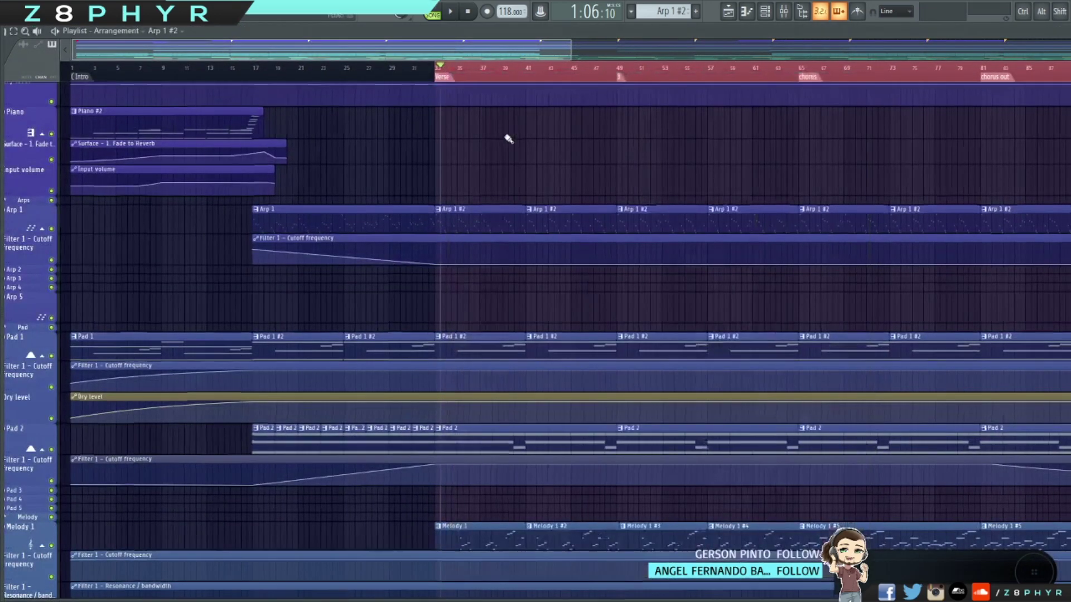
scroll(514, 162, "down", 3)
key("space")
key("space")
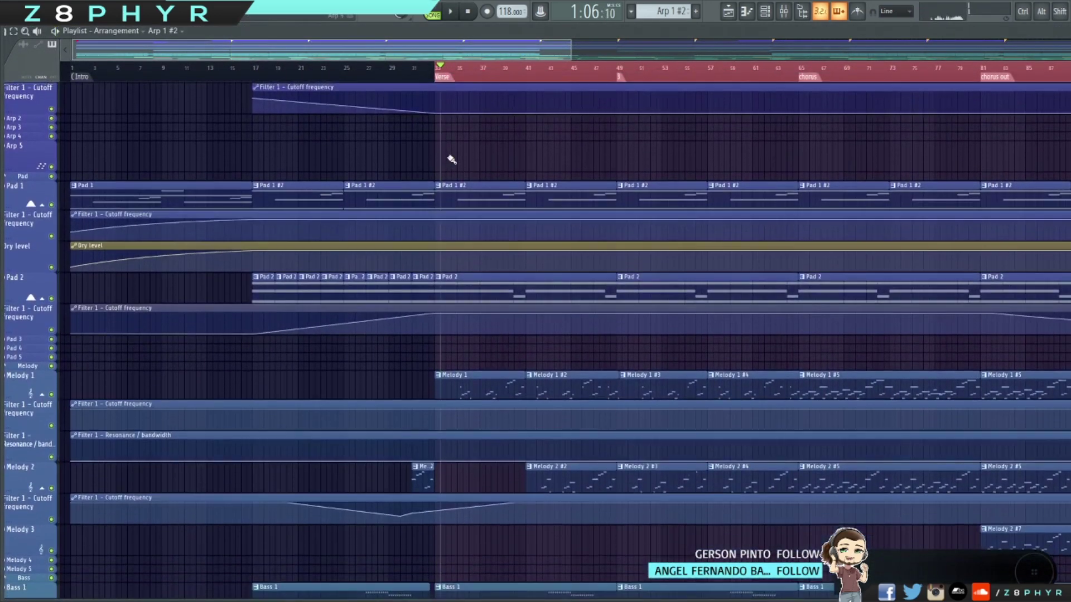
scroll(471, 172, "up", 3)
scroll(471, 172, "up", 2, "ctrl")
scroll(558, 221, "left", 3)
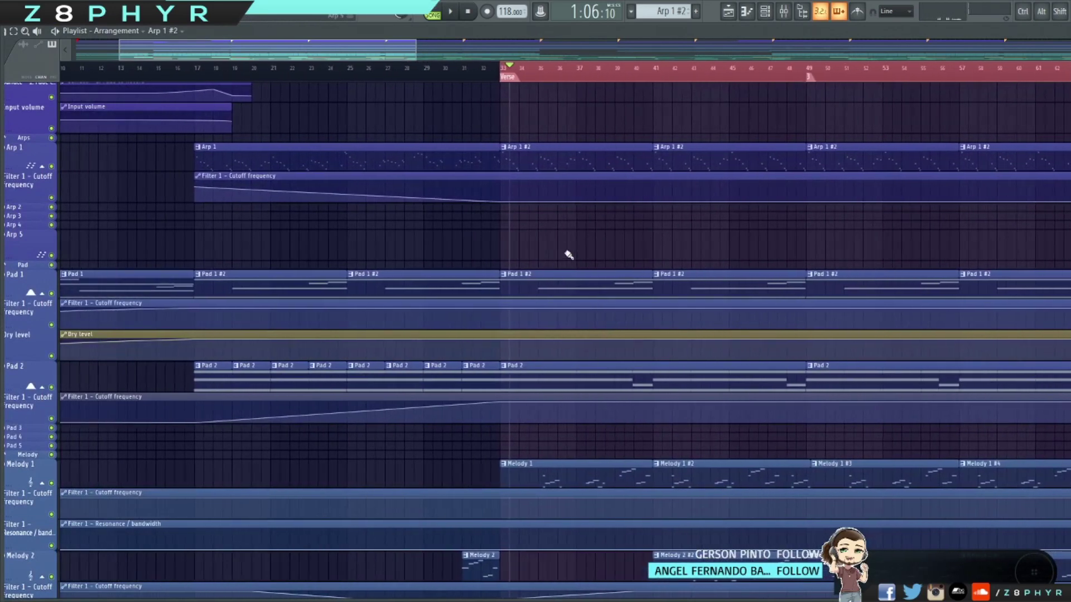
Glance at the Pad 1 #2 notes and the Pad Atmosphere Hybrid 3 synth, then move the channel rack aside.
double_click(554, 272)
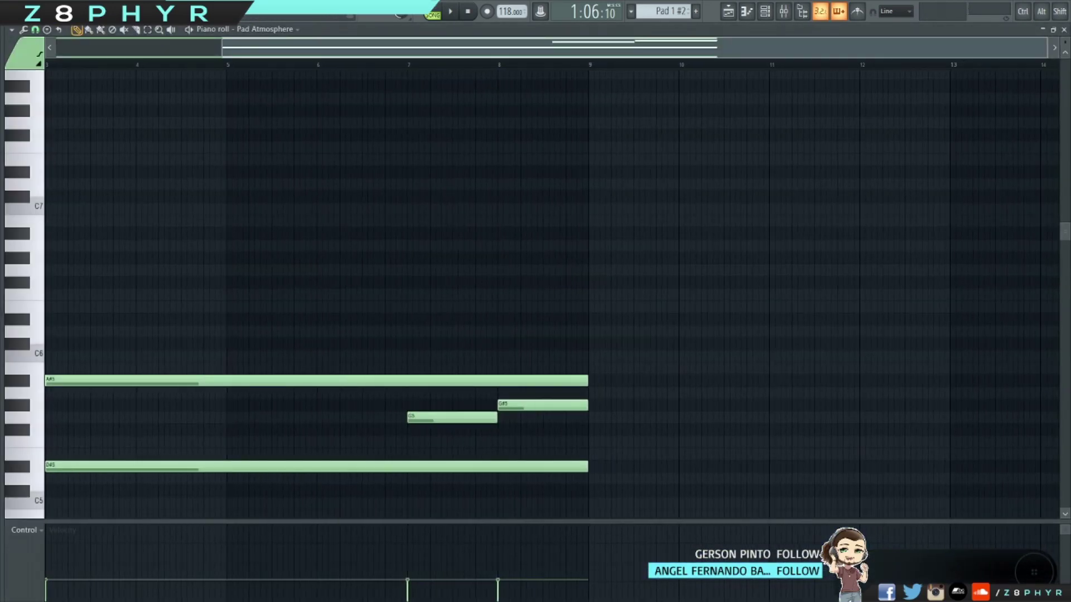
left_click(1063, 32)
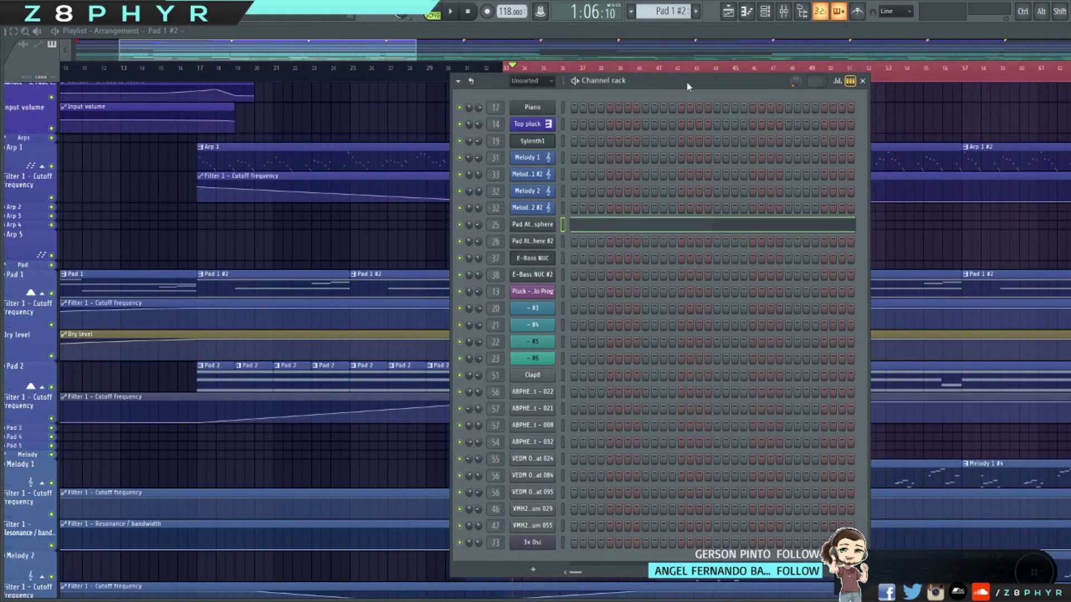
left_click_drag(686, 82, 737, 77)
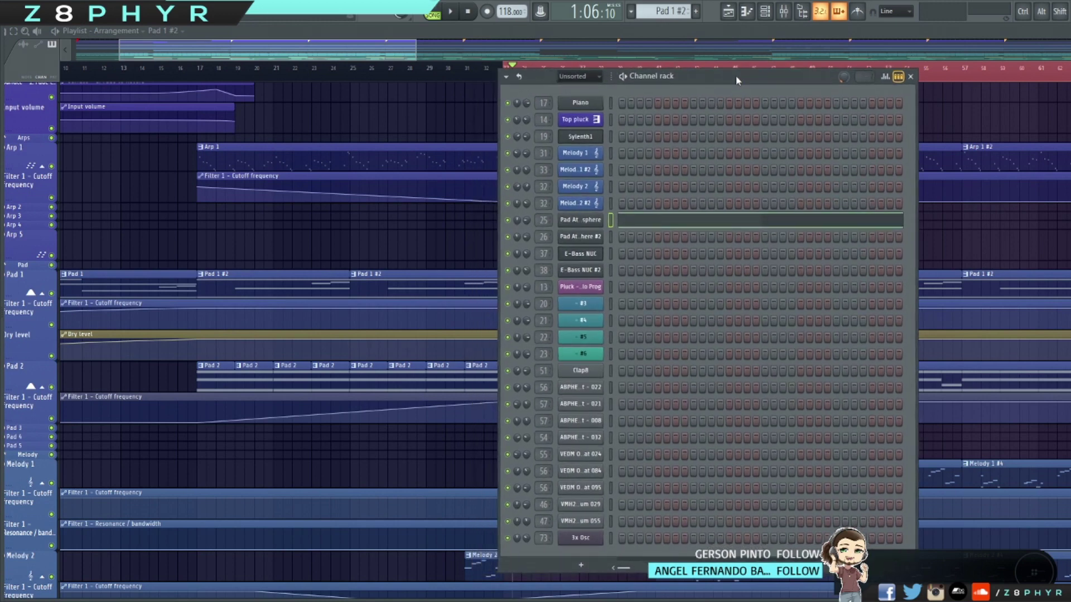
left_click(604, 221)
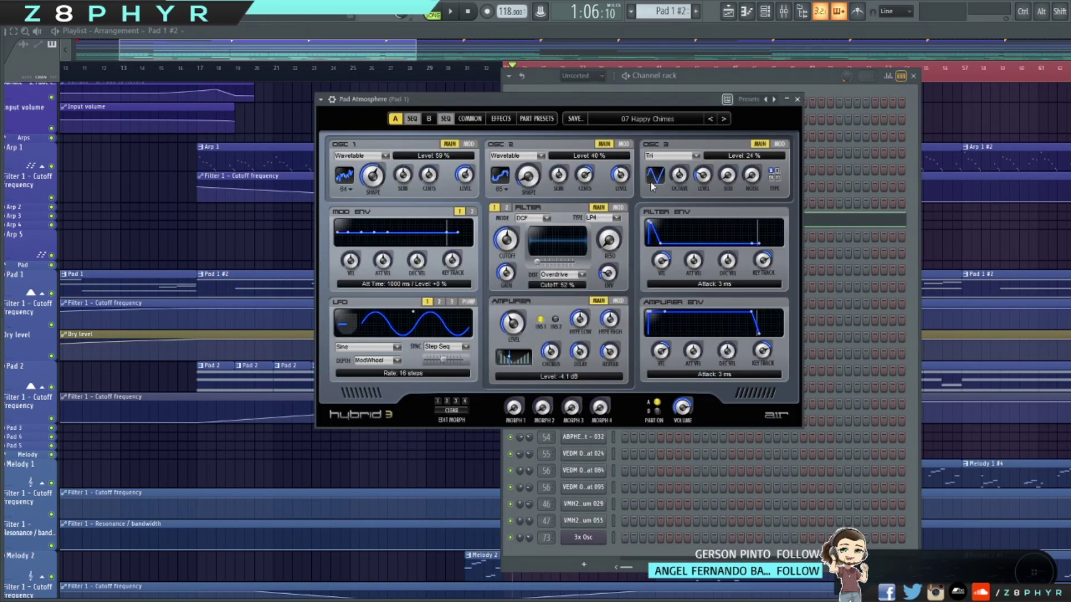
left_click(798, 99)
left_click_drag(785, 81, 884, 75)
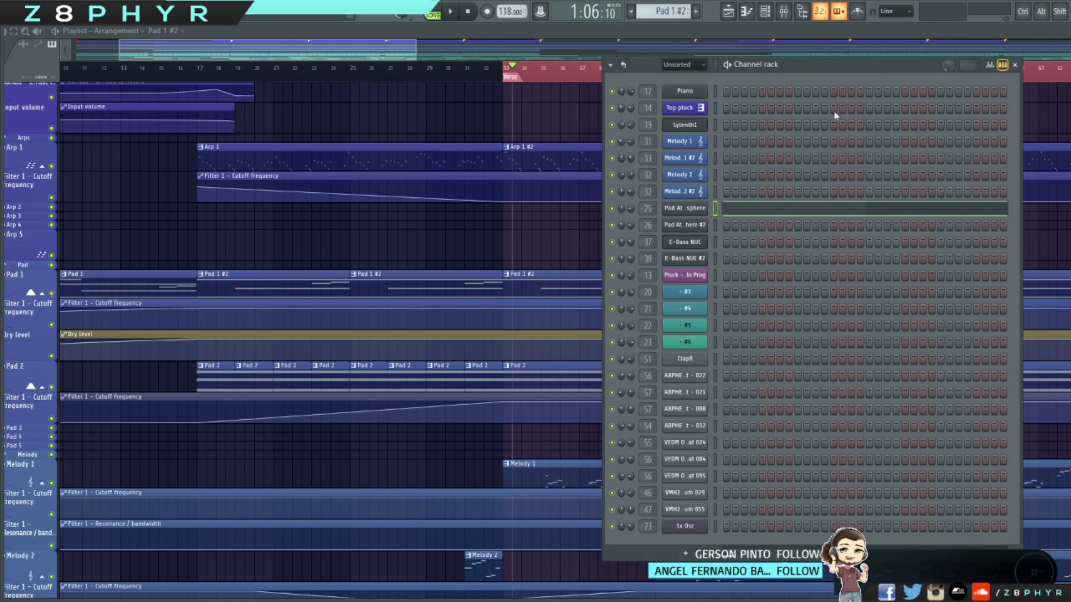
Set the song position to the Verse start, scroll the playlist, and open the Pad 2 clip's notes.
left_click_drag(406, 56, 425, 57)
left_click(433, 67)
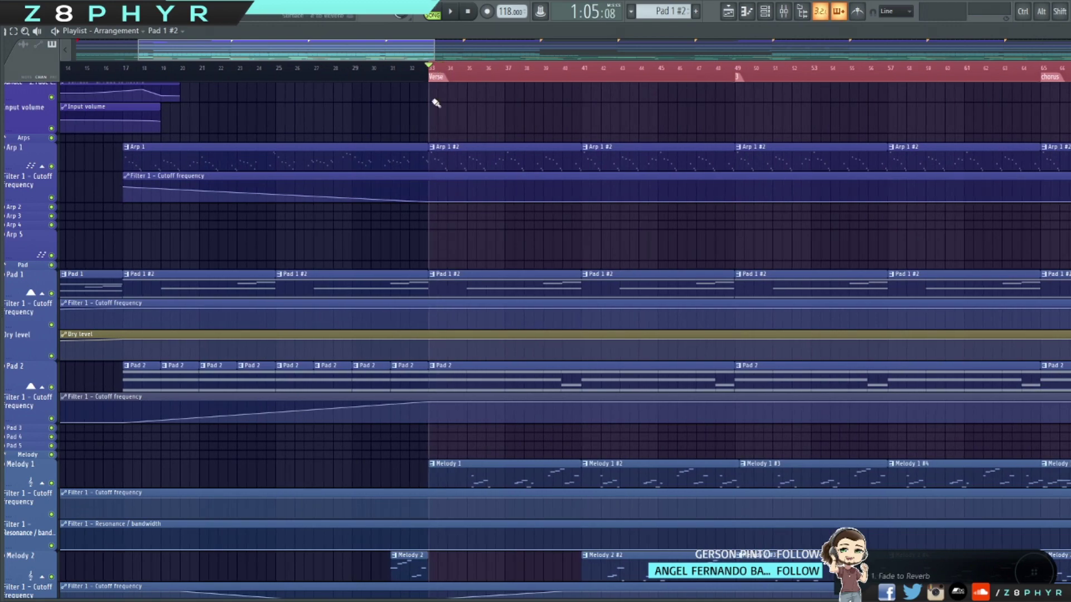
scroll(578, 253, "left", 3)
scroll(575, 220, "down", 2)
scroll(575, 219, "down", 3)
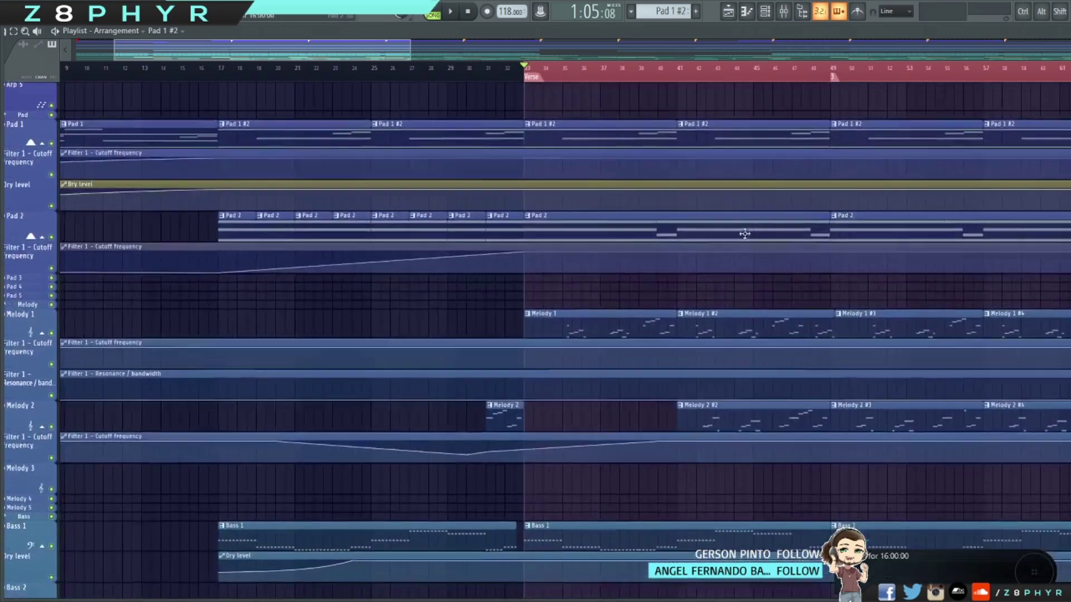
scroll(608, 233, "right", 3)
scroll(607, 234, "up", 11)
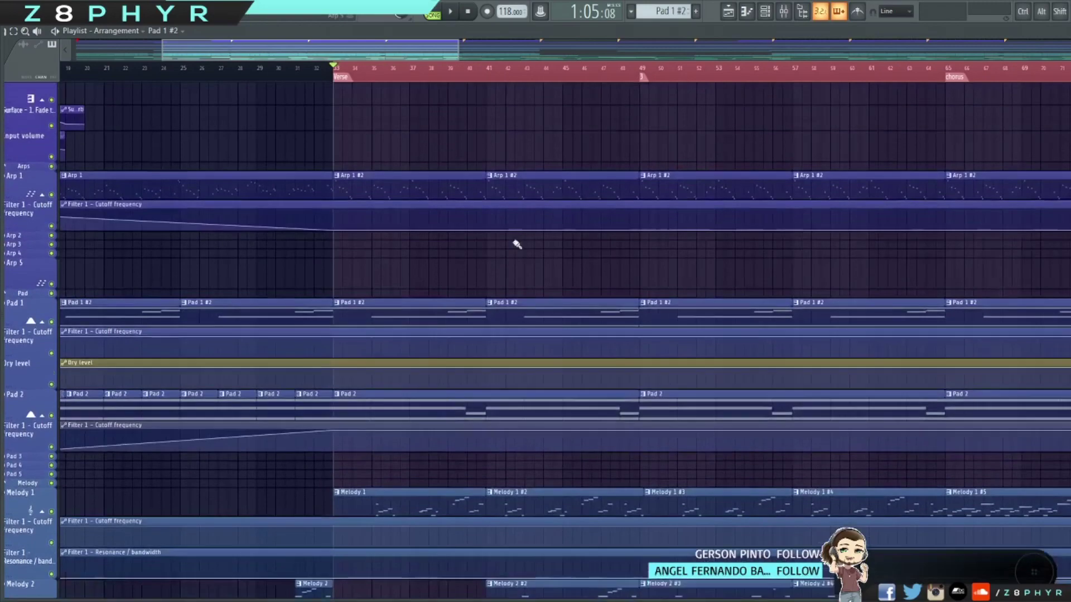
scroll(429, 215, "down", 9)
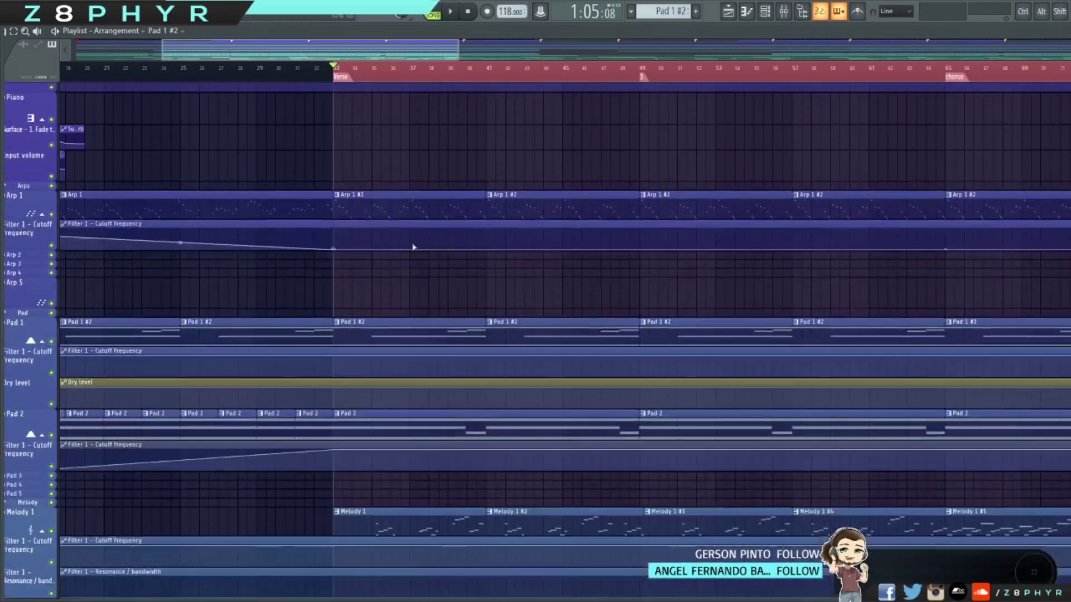
scroll(412, 279, "up", 6)
scroll(416, 322, "down", 7)
scroll(420, 321, "up", 4)
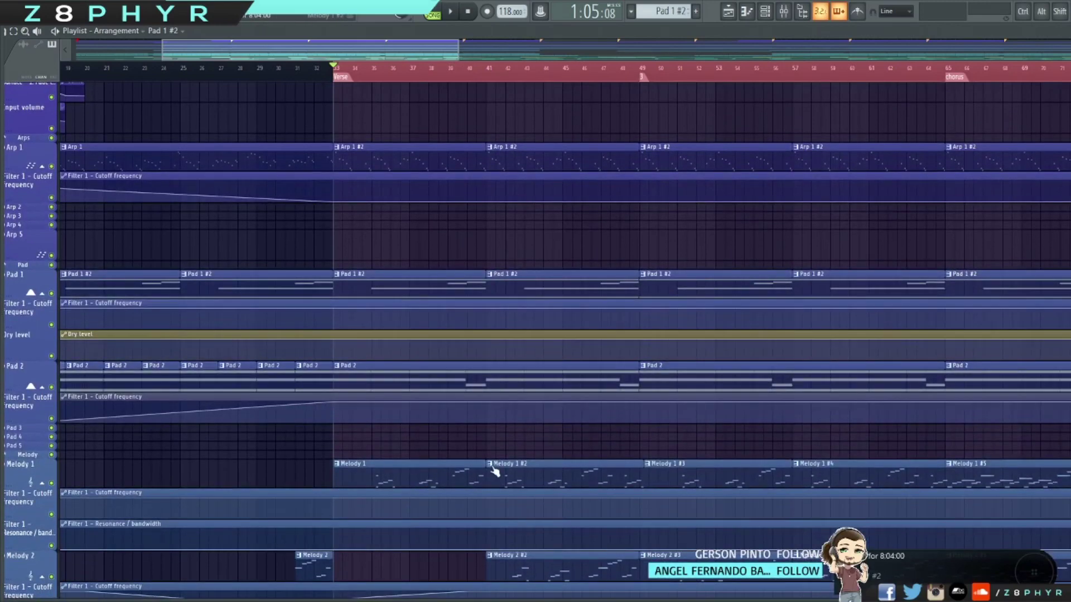
double_click(411, 375)
Zoom out to bars 1–16, scrub through the Pad 2 chords, then close the piano roll.
scroll(474, 294, "up", 6)
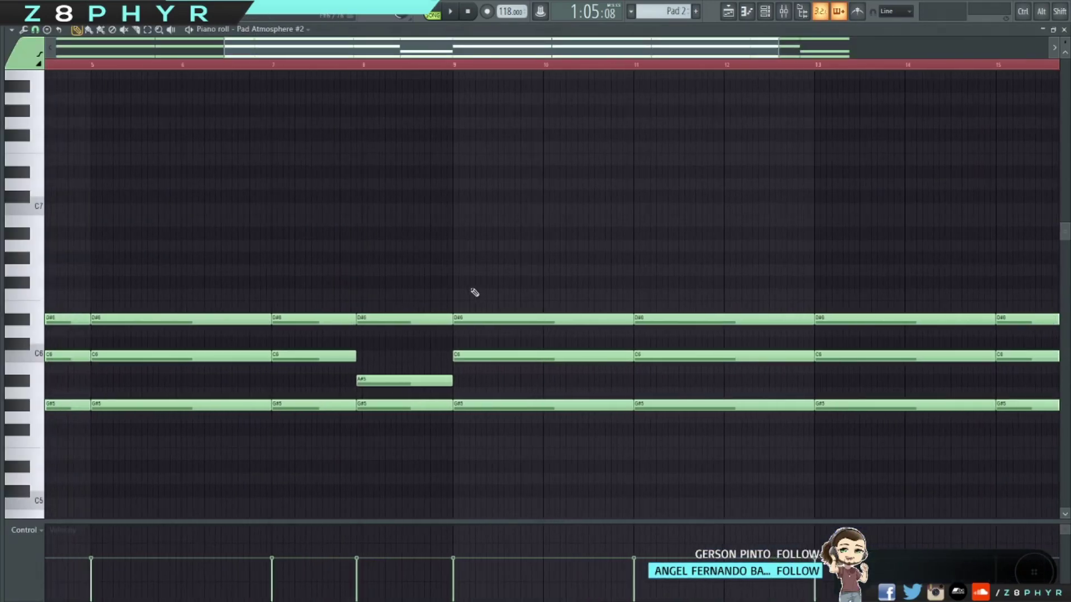
scroll(473, 293, "up", 2)
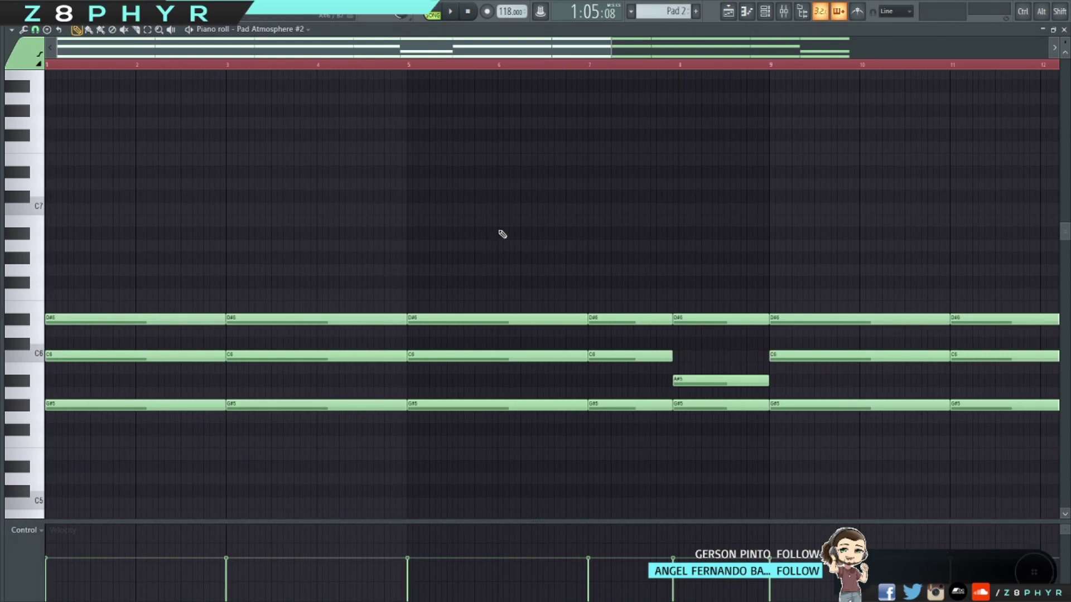
scroll(502, 234, "down", 4, "ctrl")
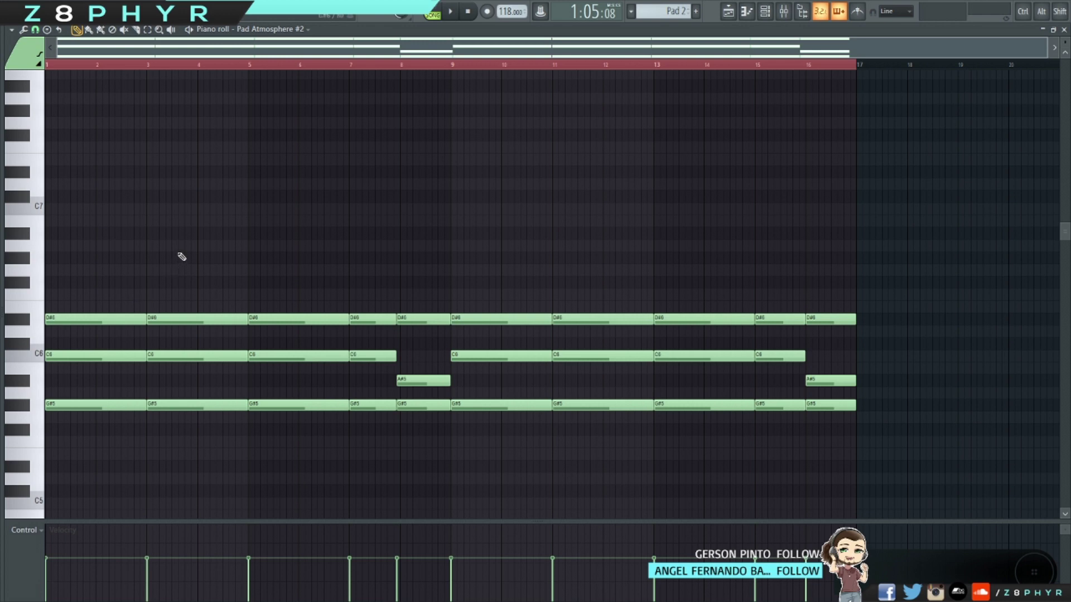
left_click(127, 265, "alt")
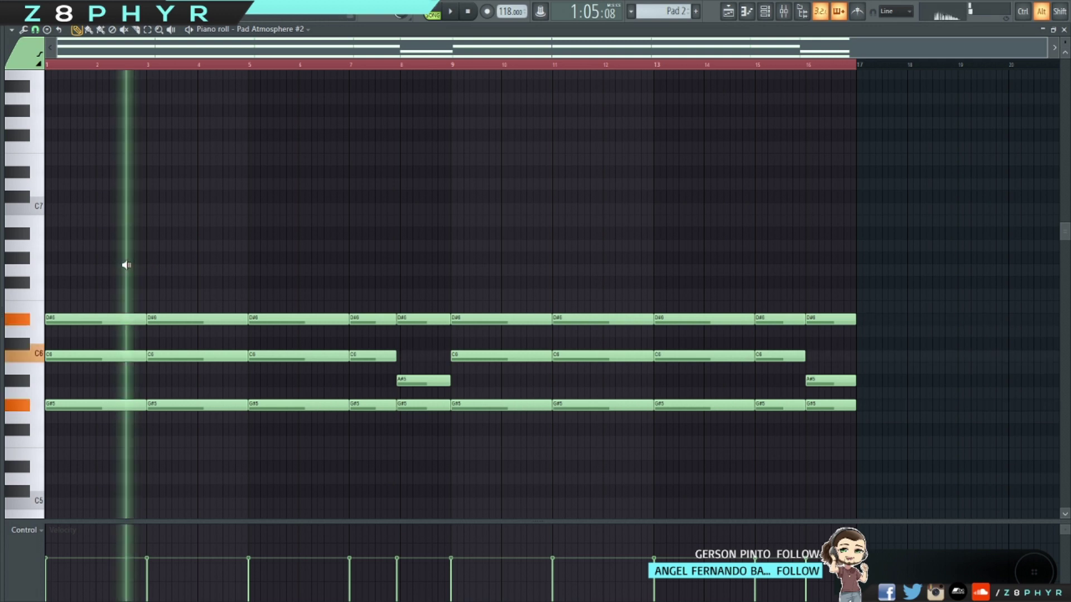
left_click_drag(126, 265, 416, 241)
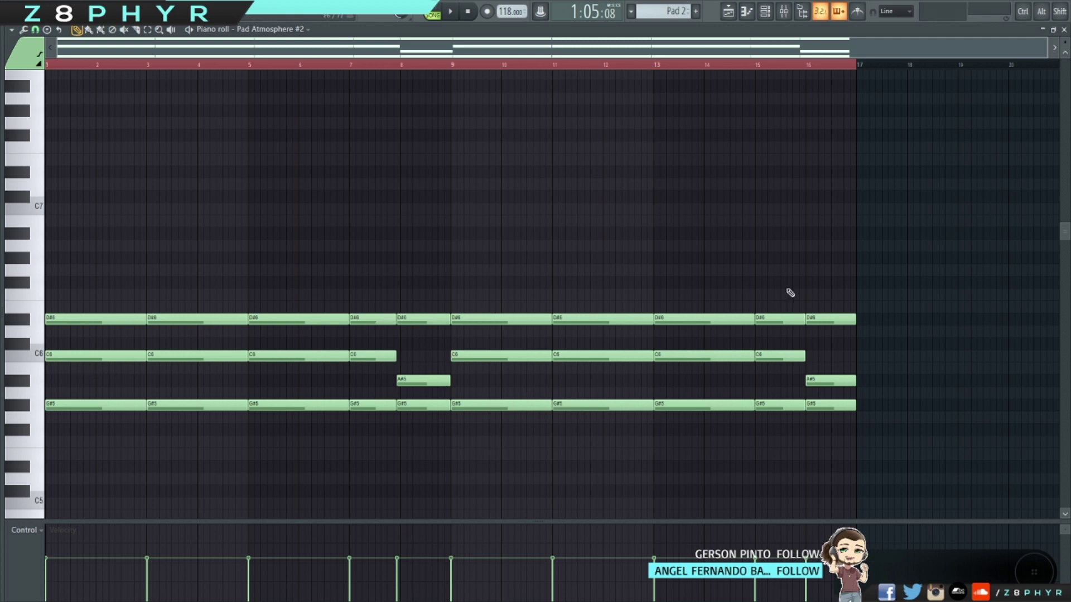
left_click(1063, 29)
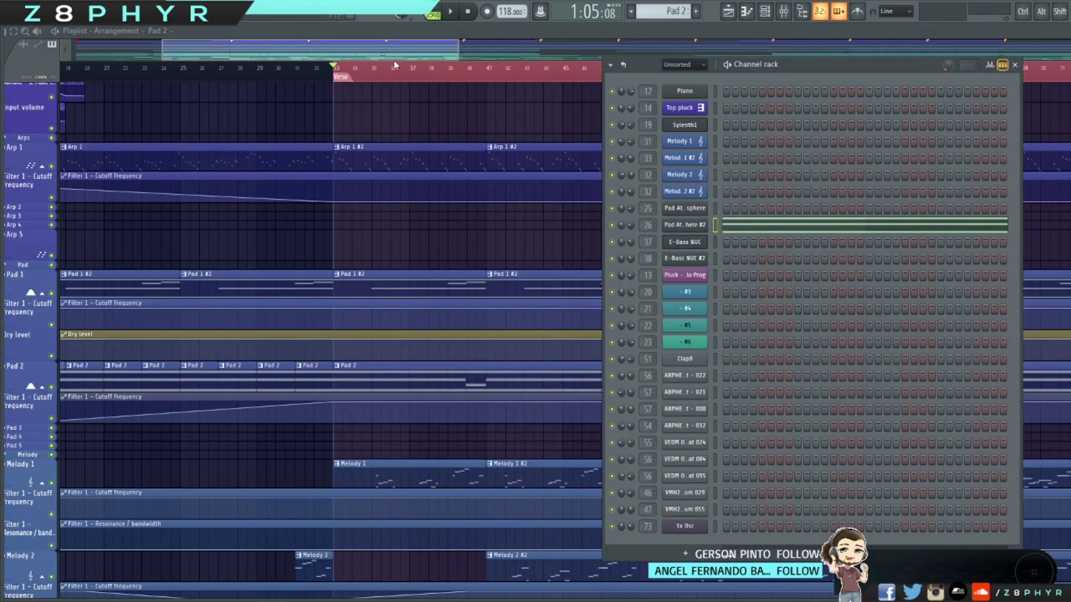
key("F6")
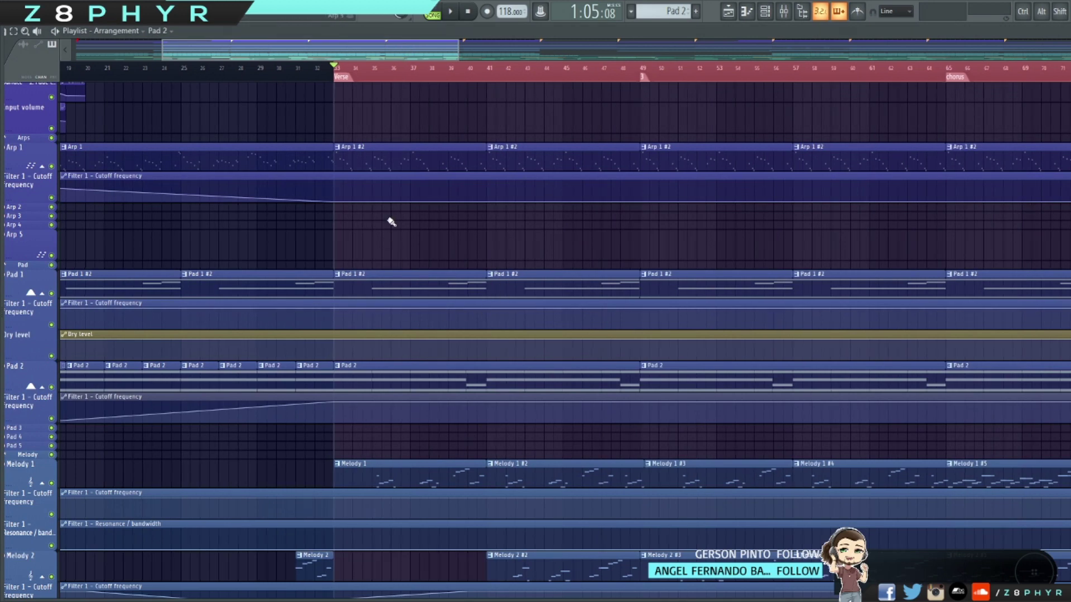
scroll(516, 246, "up", 2)
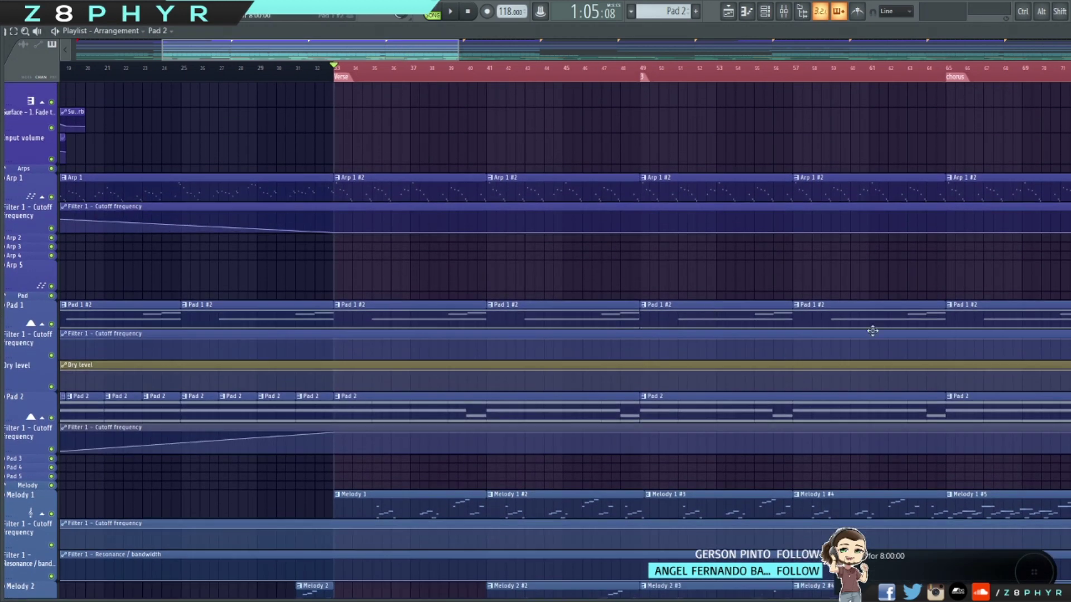
scroll(550, 301, "right", 1)
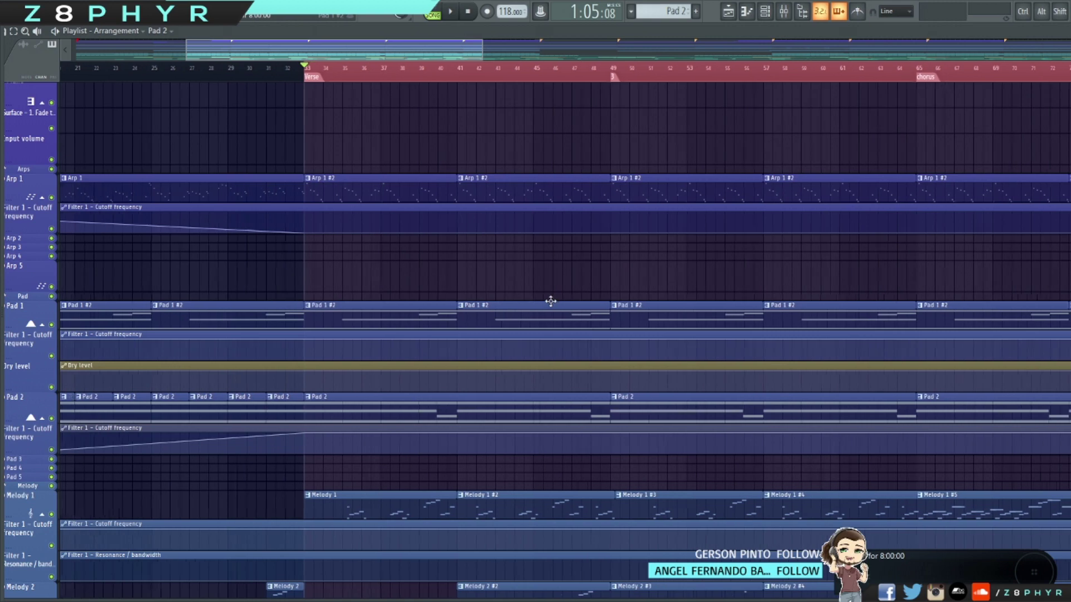
scroll(552, 302, "right", 5)
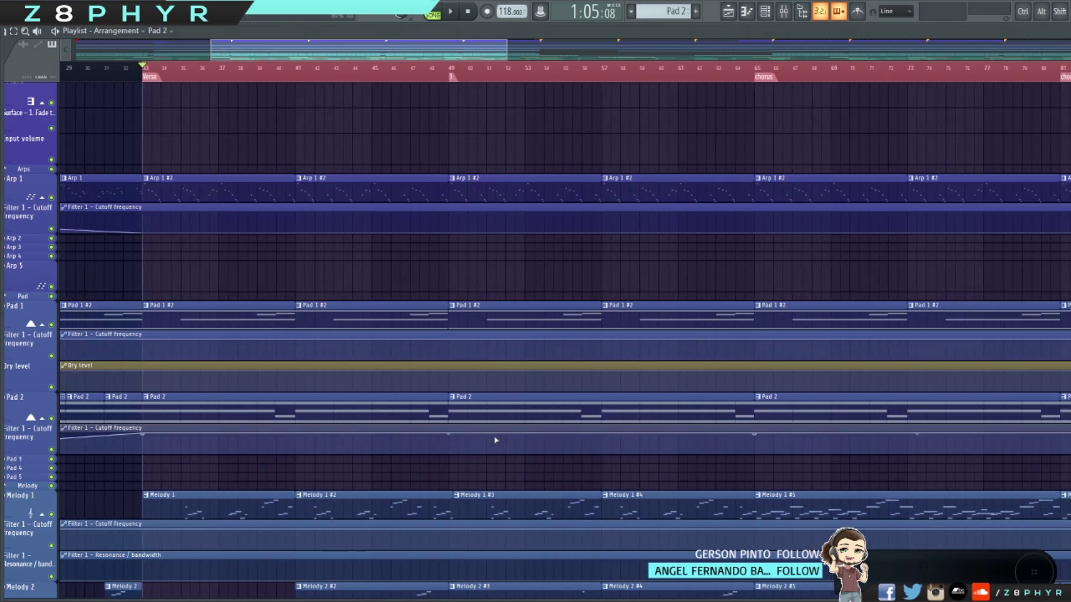
double_click(168, 311)
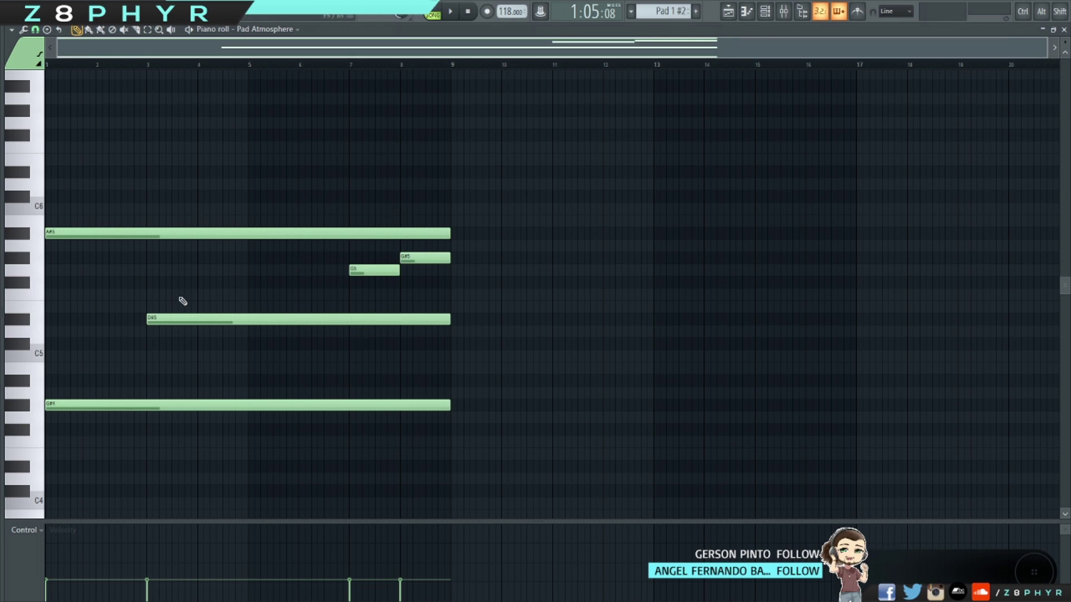
left_click(183, 293, "alt")
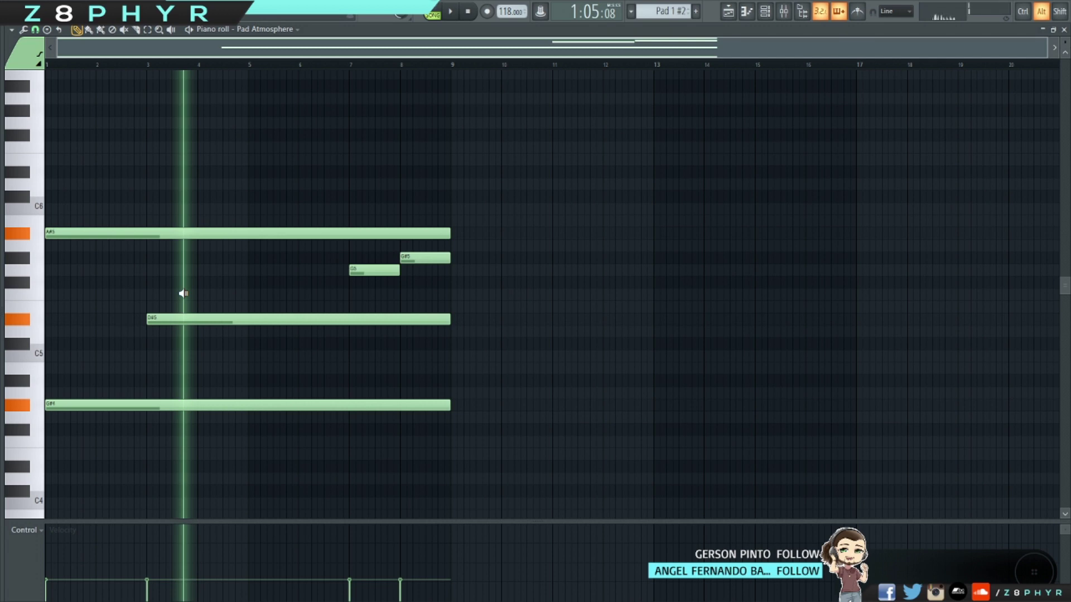
left_click_drag(183, 293, 419, 276)
left_click(1064, 29)
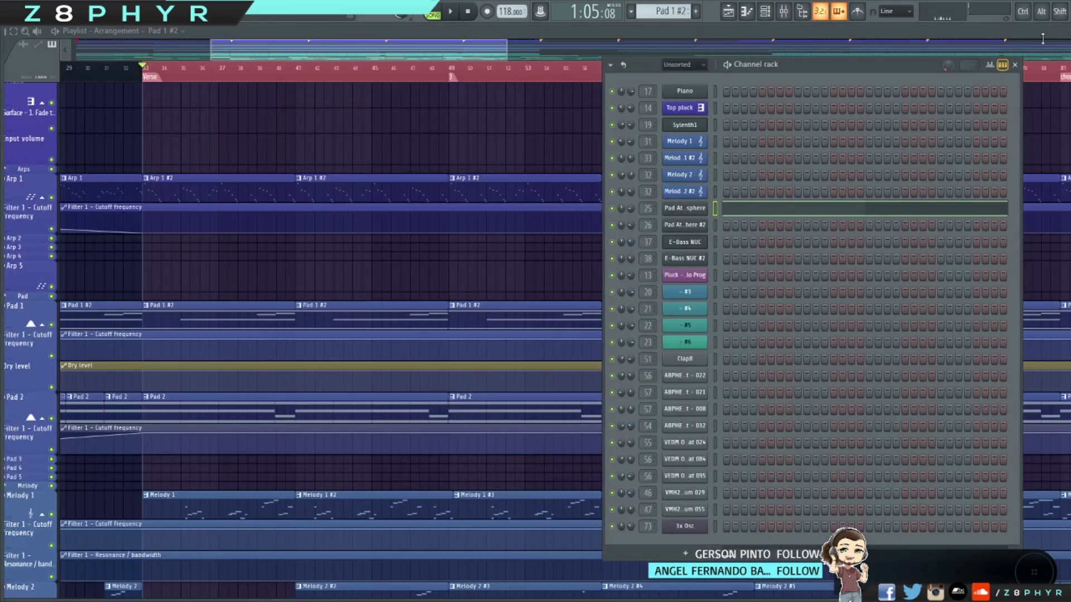
left_click(706, 225)
left_click(800, 99)
Open Pad 2 in the piano roll and the Pad Atmosphere #2 Hybrid 3 window, moved left.
double_click(234, 405)
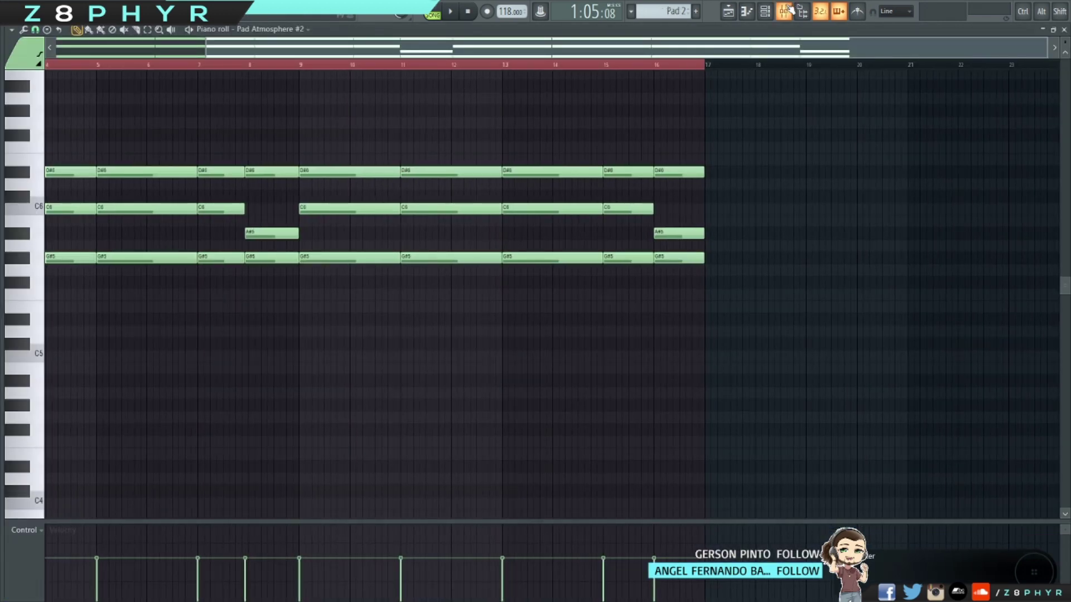
left_click(784, 11)
left_click(713, 225)
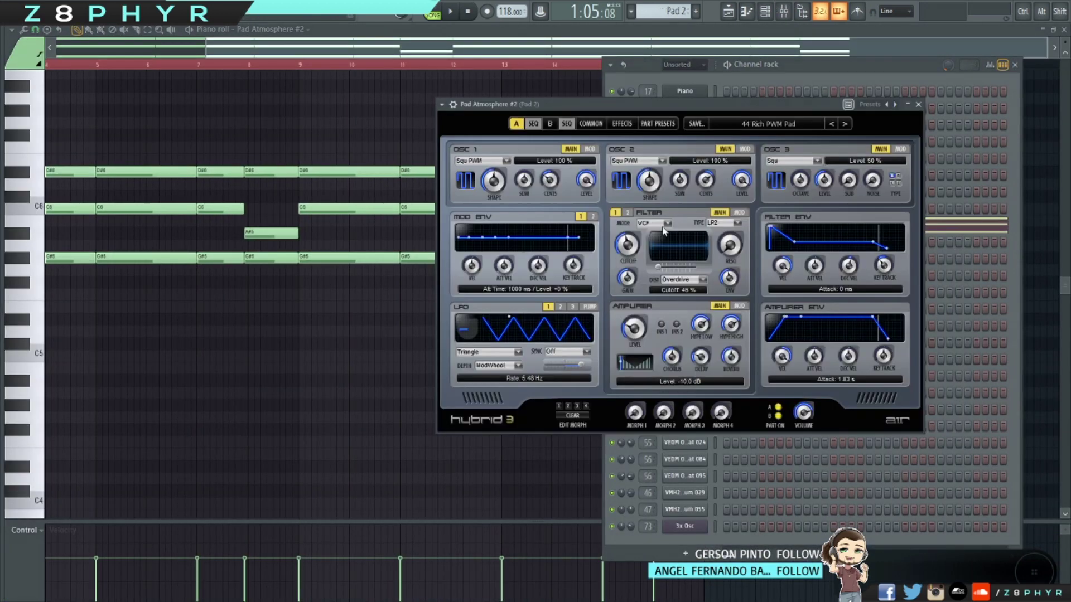
left_click_drag(666, 115, 318, 121)
Open the Pad Atmosphere Hybrid 3 on the right, comparing its part B and effects tab.
key("alt")
left_click(679, 209)
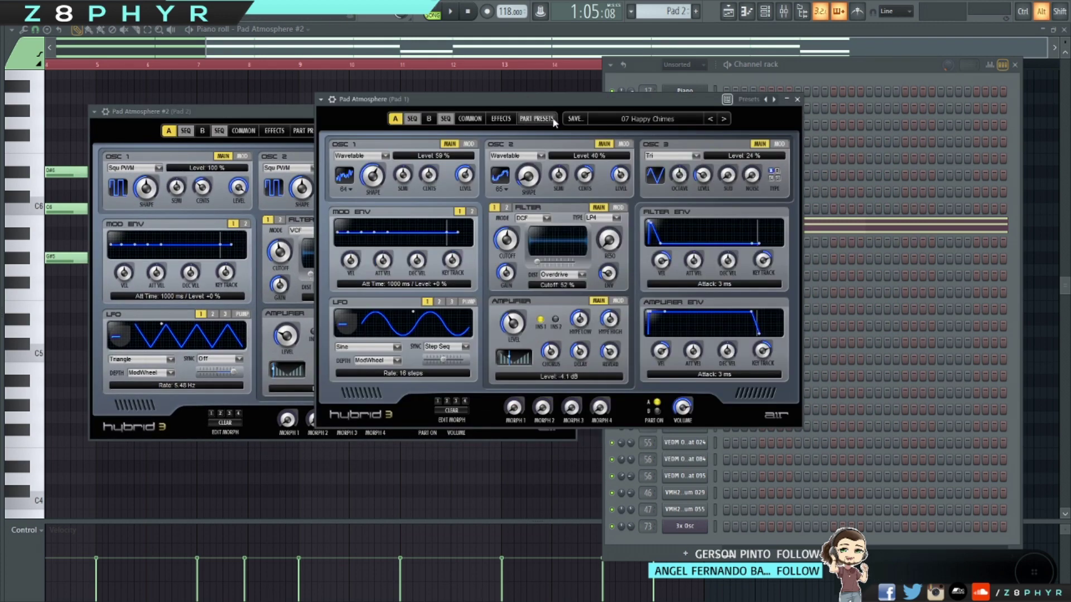
left_click_drag(568, 102, 831, 112)
left_click(392, 112)
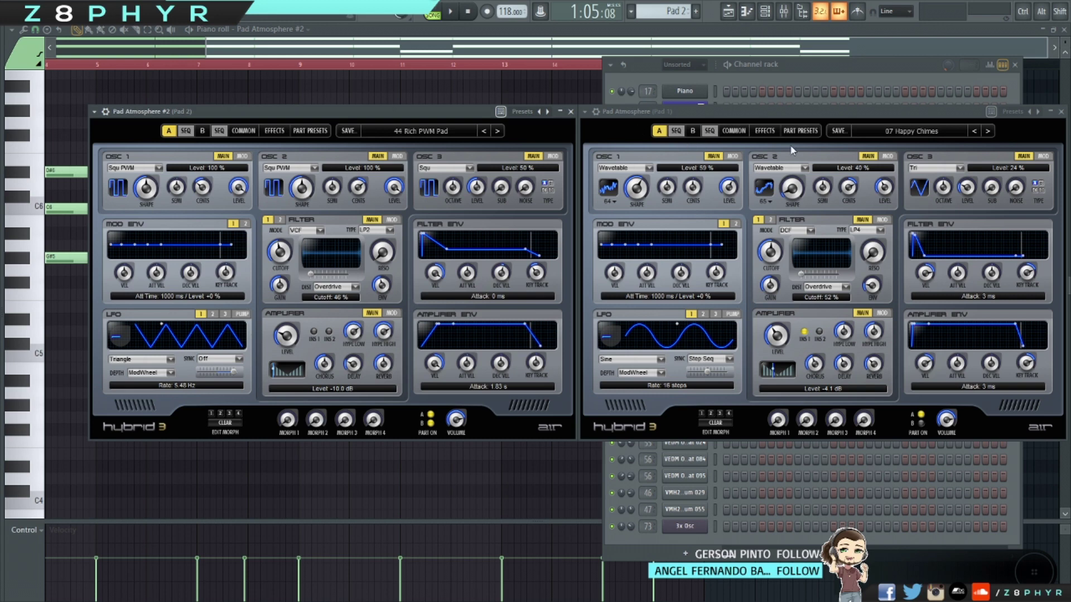
left_click(693, 131)
left_click_drag(774, 114, 446, 184)
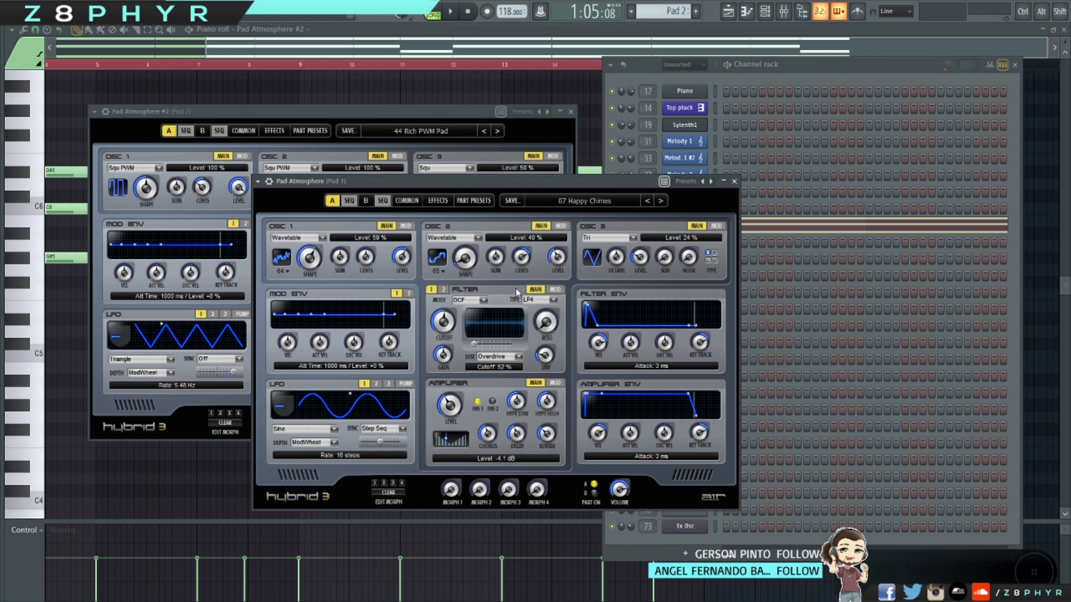
left_click_drag(512, 181, 606, 166)
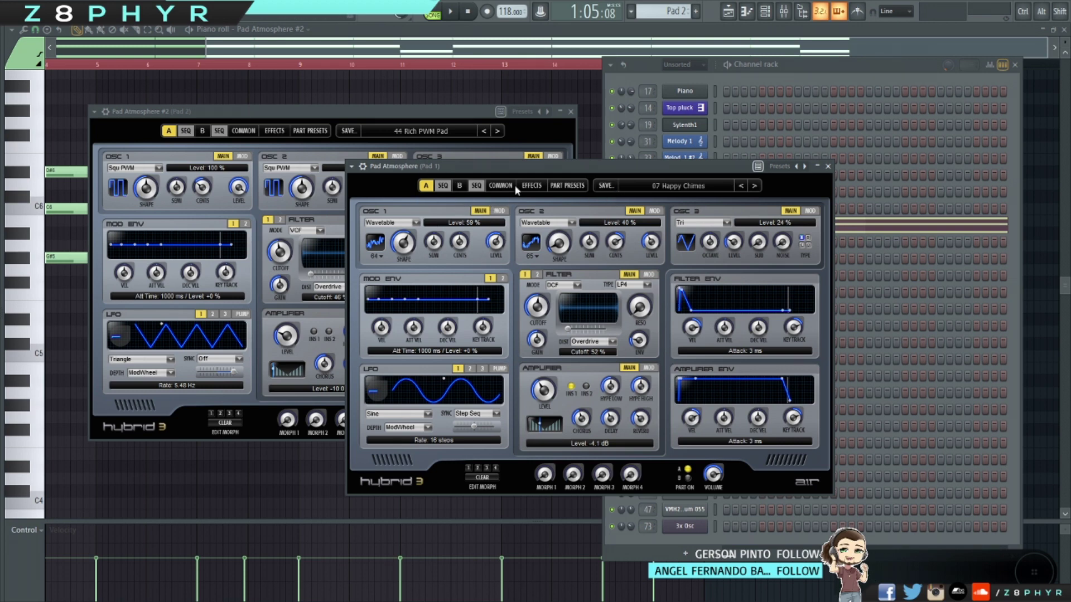
left_click(532, 185)
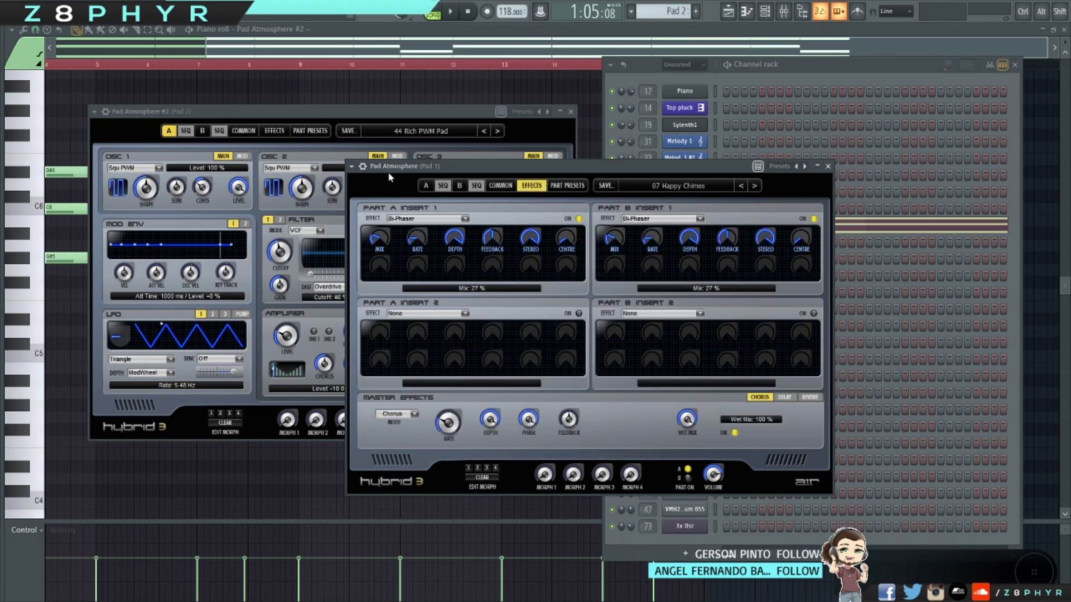
Close the Pad Atmosphere synth, then bring forward, nudge and close the Pad Atmosphere #2 synth.
left_click(828, 166)
left_click(686, 226)
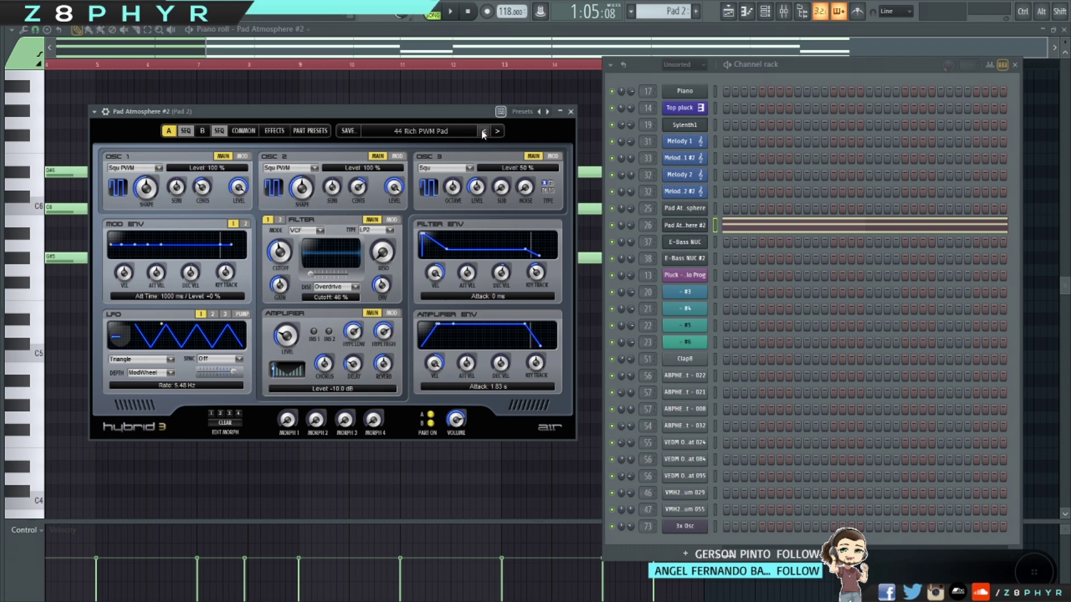
left_click_drag(476, 111, 500, 110)
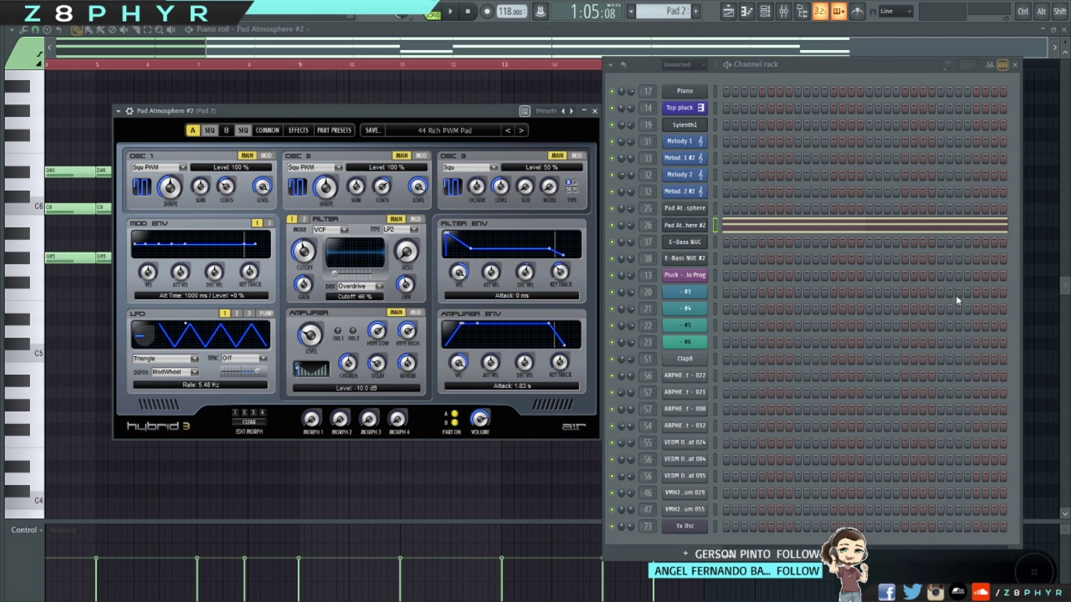
left_click(594, 111)
Close the channel rack and Pad 2 editor, then scroll the playlist to the Melody clips.
left_click(1017, 65)
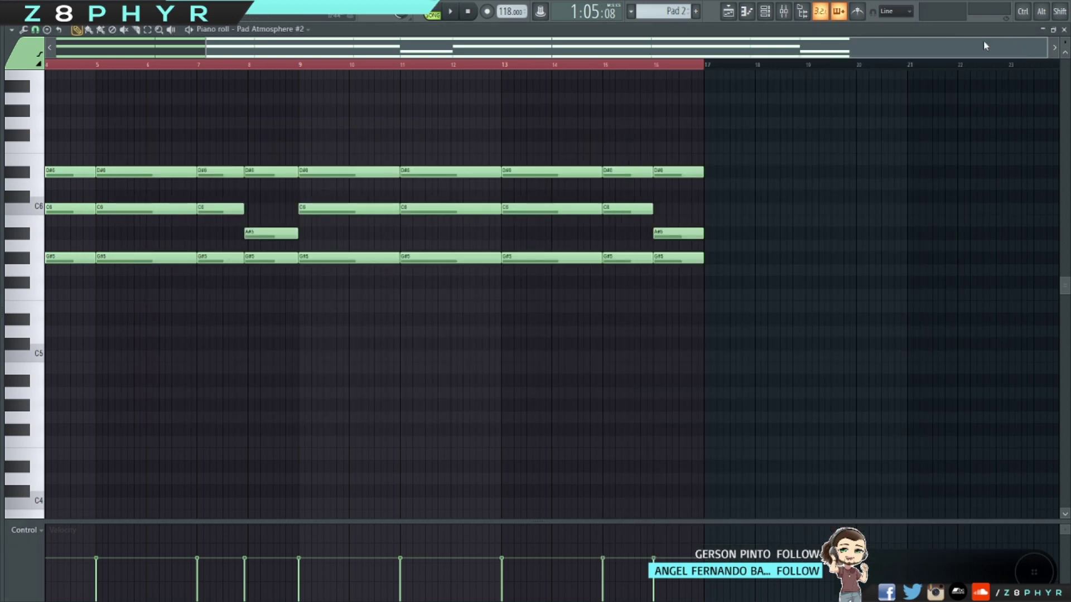
left_click(1064, 29)
scroll(327, 168, "left", 5)
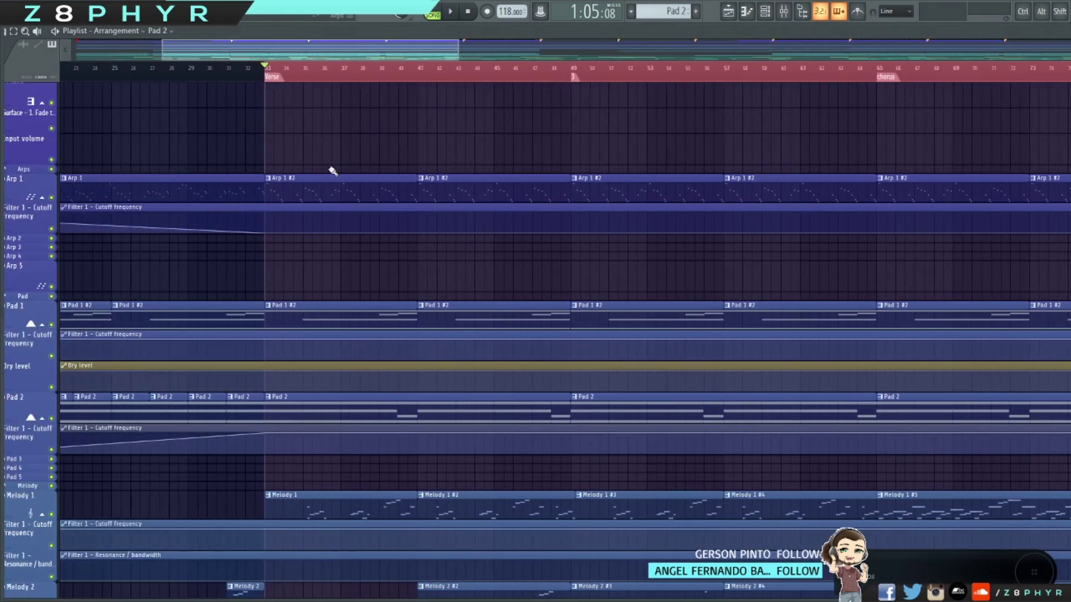
scroll(330, 172, "down", 5)
scroll(412, 239, "down", 2)
scroll(447, 239, "right", 5)
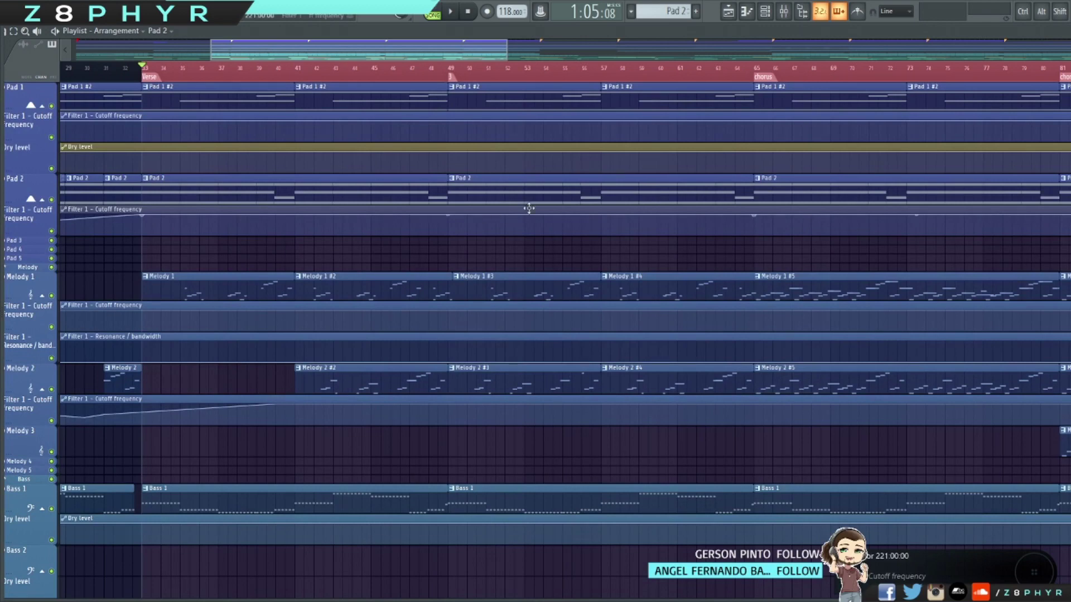
scroll(825, 238, "right", 12)
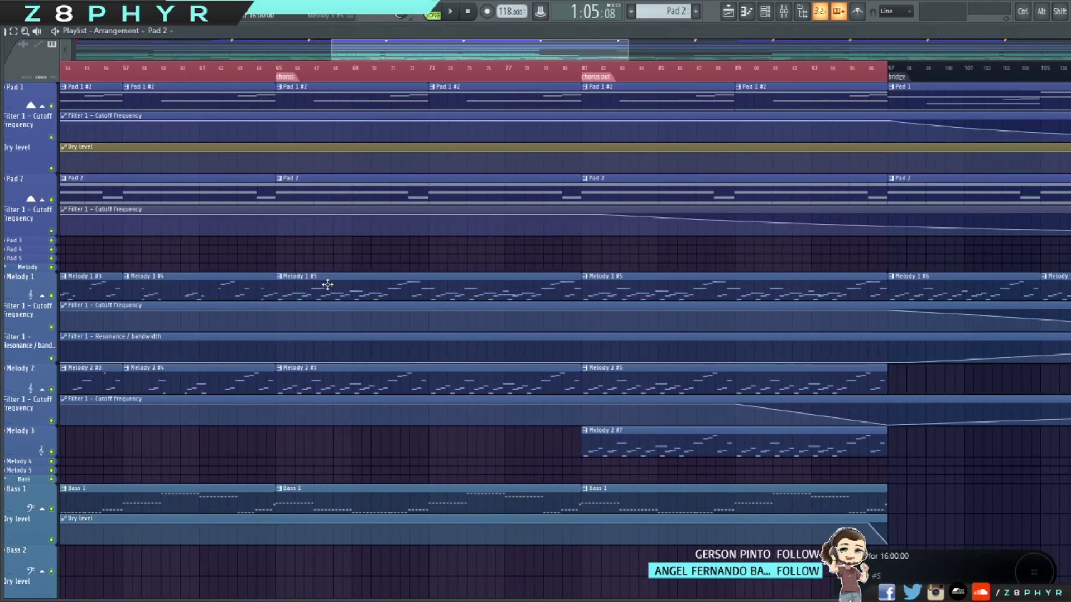
Play the Melody 1 #5 pattern alone in PAT mode, returning to the playlist.
double_click(330, 282)
scroll(438, 172, "left", 4)
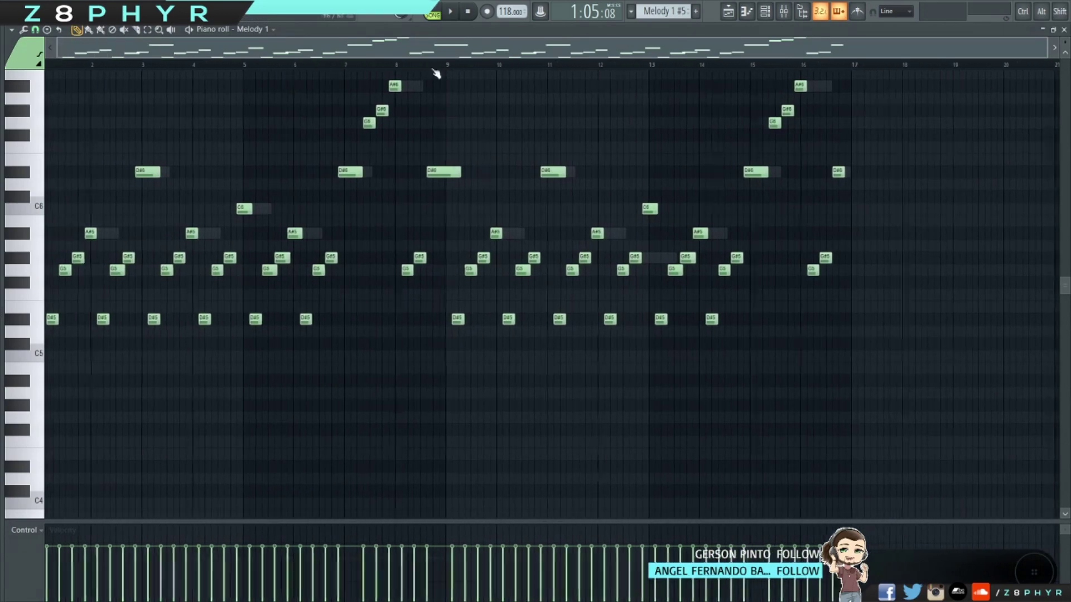
left_click(434, 12)
key("space")
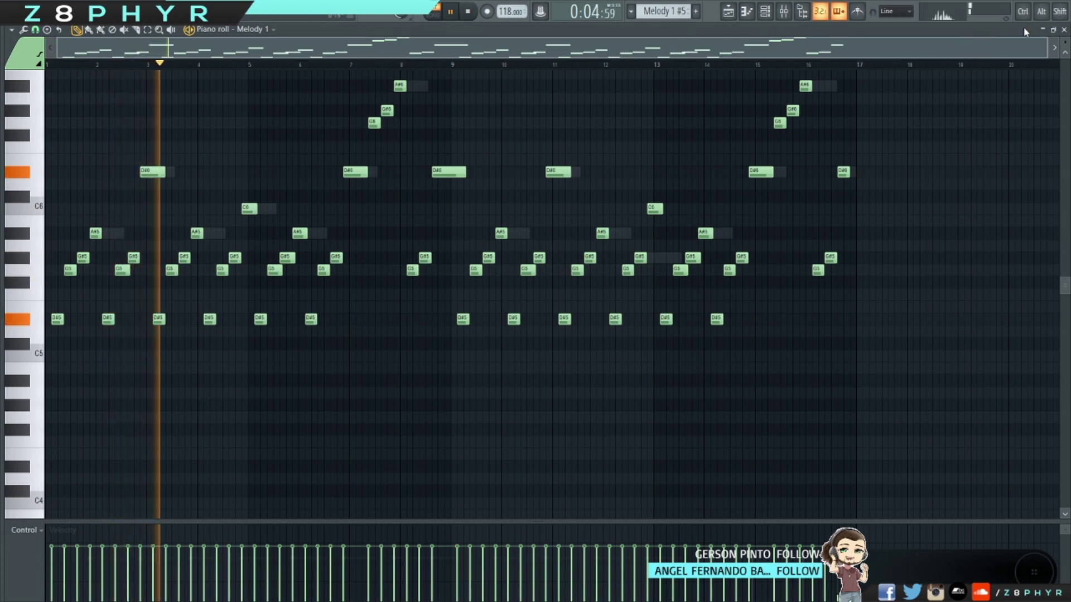
left_click(1042, 29)
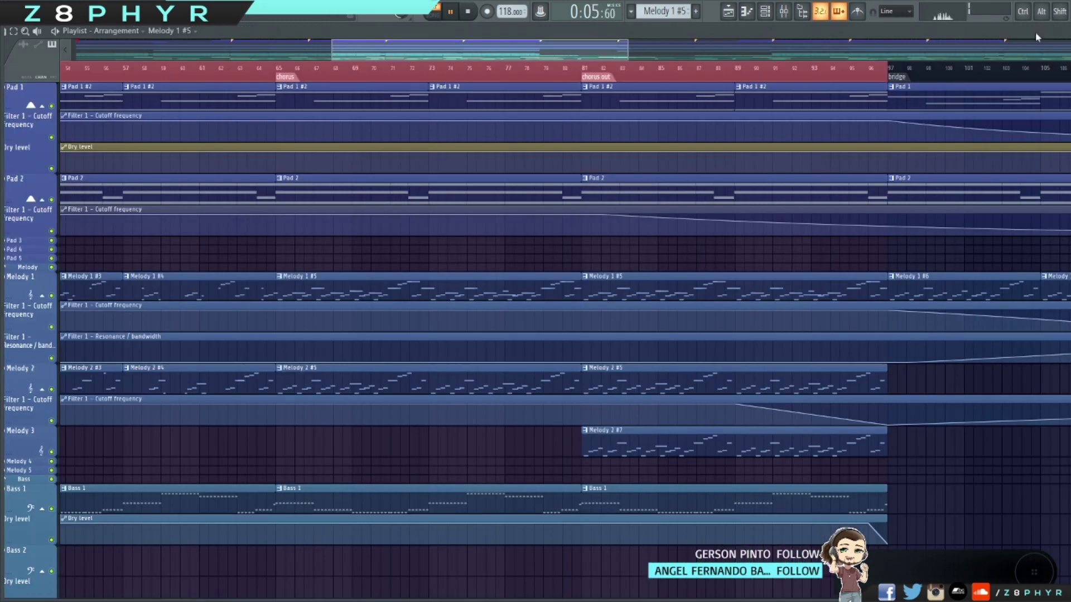
Open the Melody 1 and Melody 1 #2 Xpand!2 windows side by side, then pause playback.
left_click(764, 12)
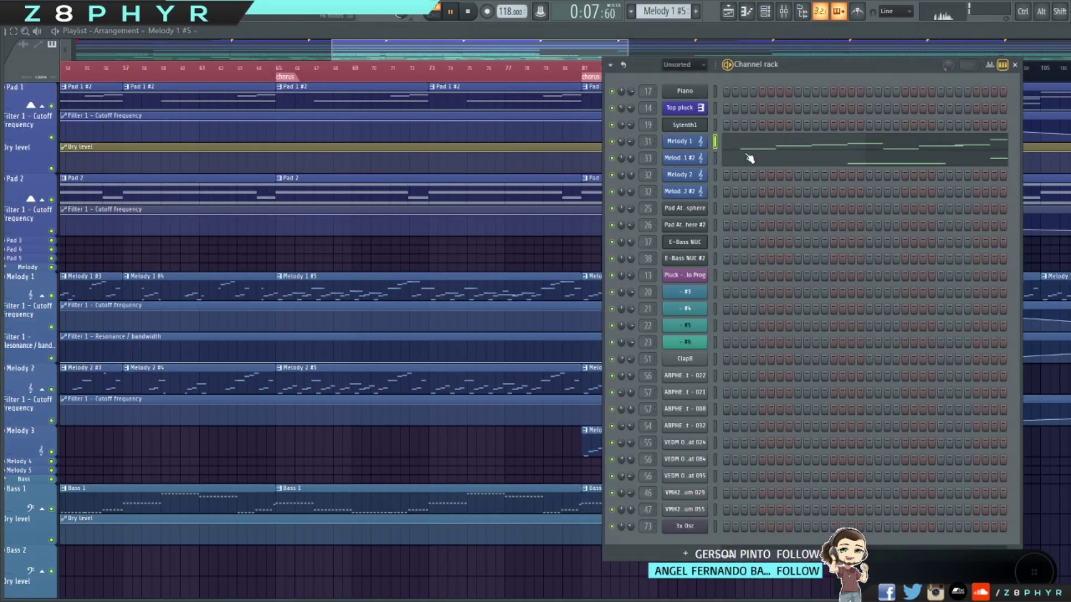
left_click(691, 143)
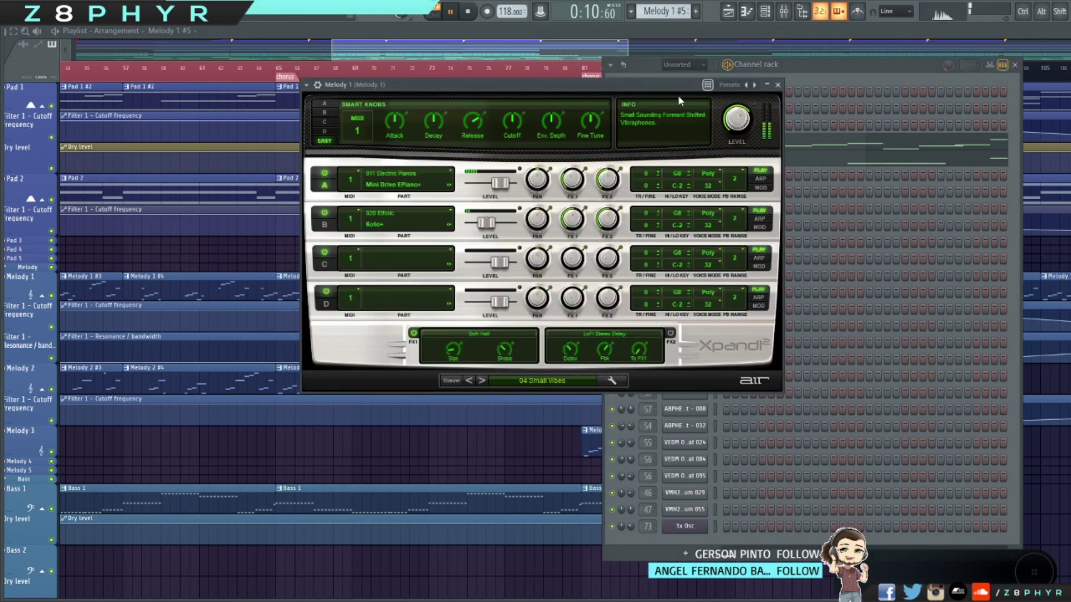
left_click_drag(681, 89, 440, 95)
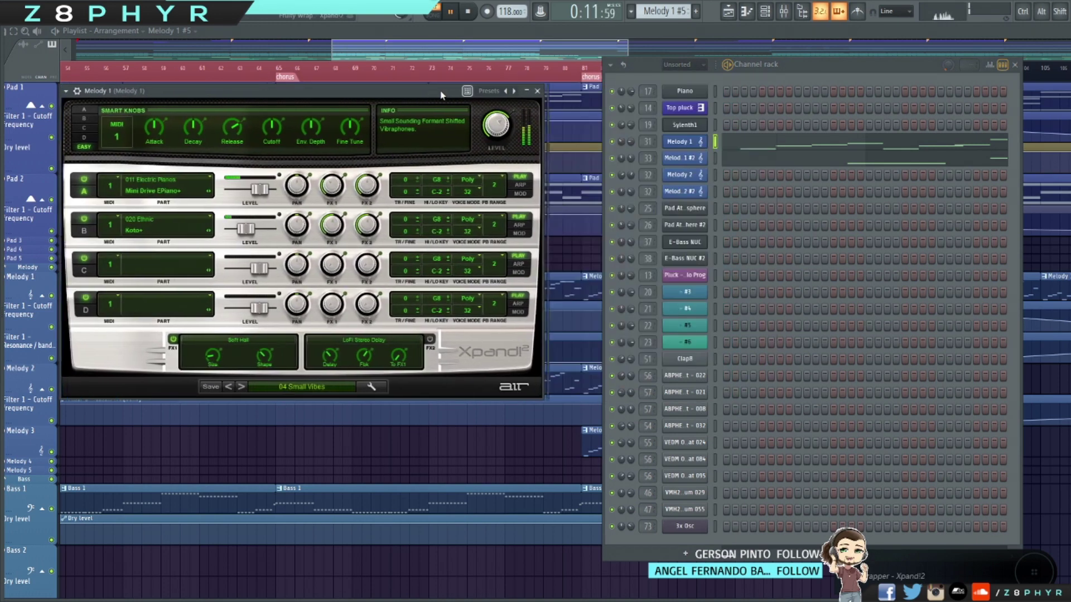
left_click(683, 159)
left_click_drag(681, 164, 738, 275)
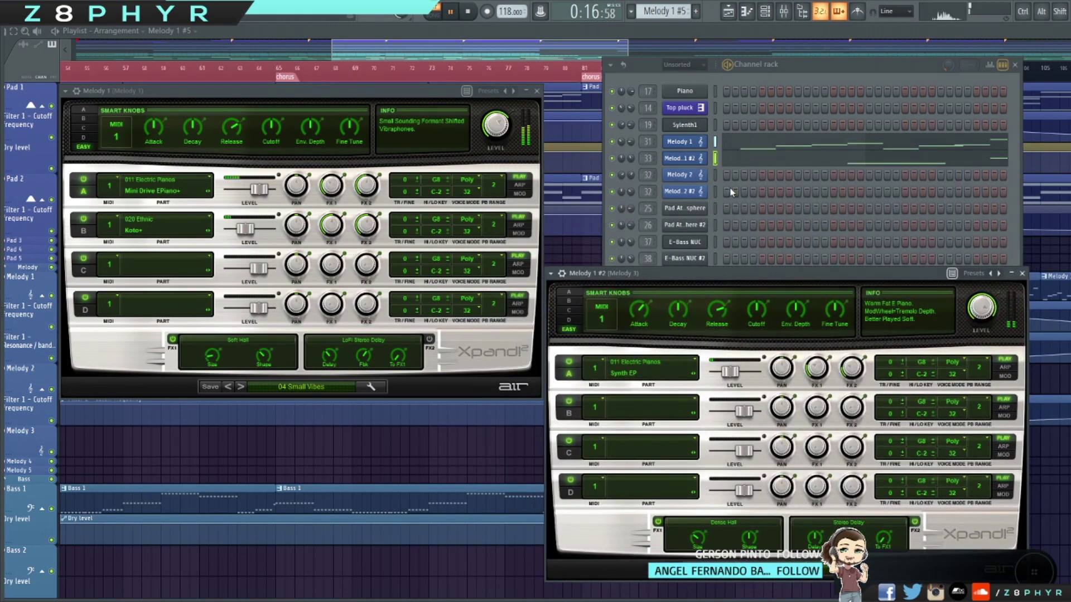
left_click(454, 15)
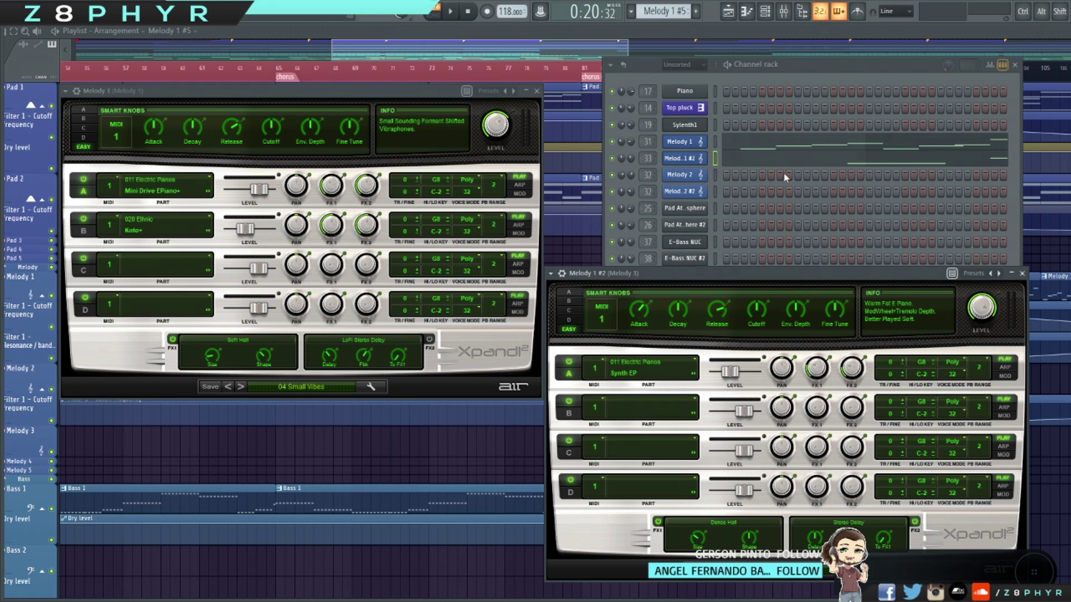
Open the Melody 1 pattern in the piano roll and scroll through its D#5–A#6 melody across bars 1–17.
left_click(774, 153)
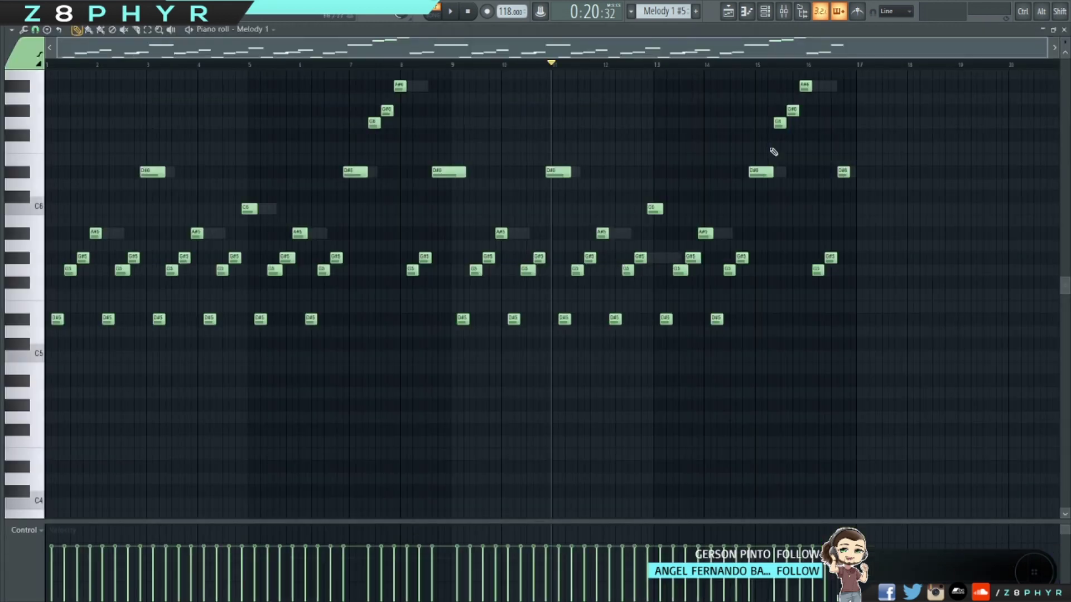
scroll(479, 240, "up", 3)
scroll(296, 220, "up", 2)
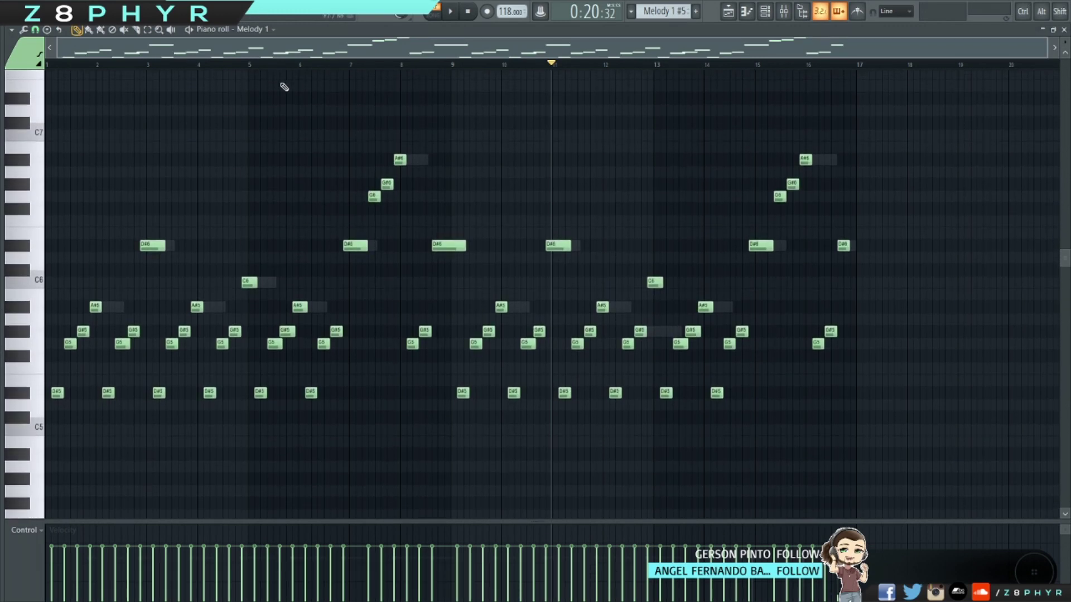
scroll(252, 317, "down", 3)
scroll(252, 317, "down", 1)
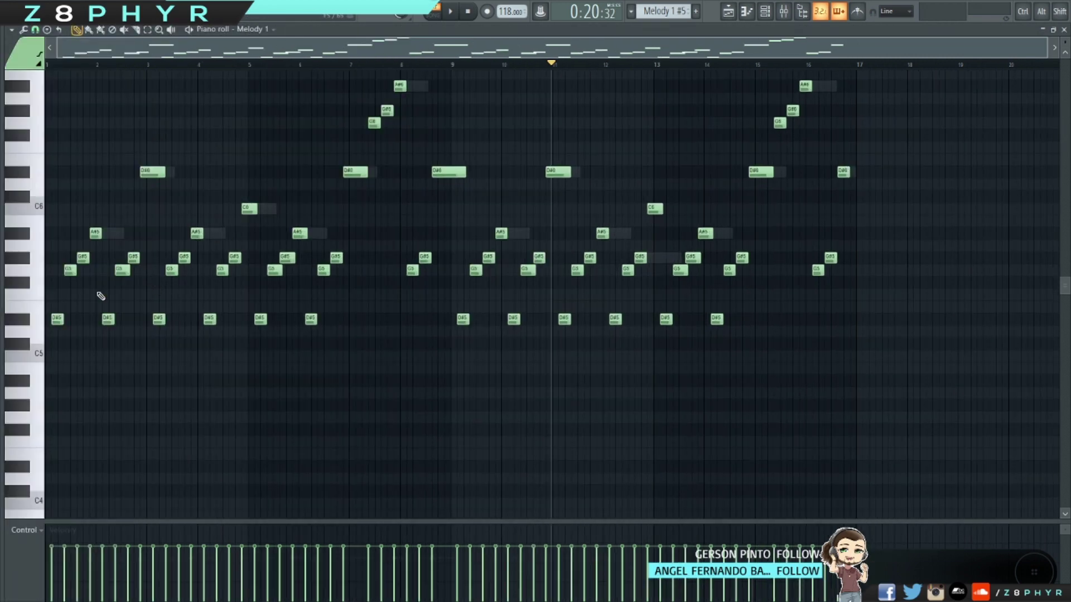
scroll(165, 375, "up", 5)
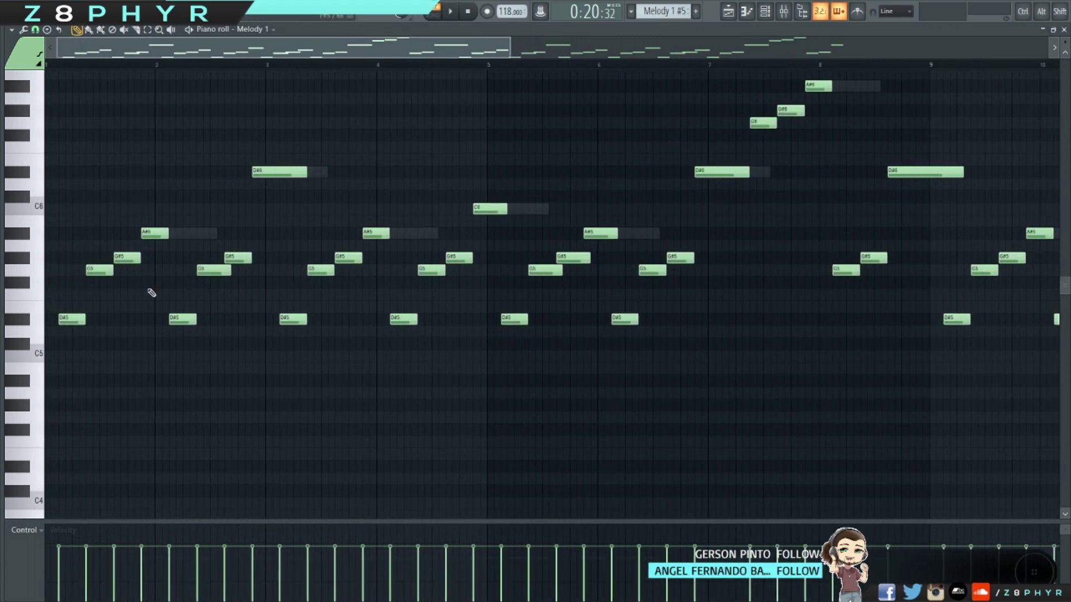
scroll(280, 113, "up", 1)
scroll(280, 112, "up", 2)
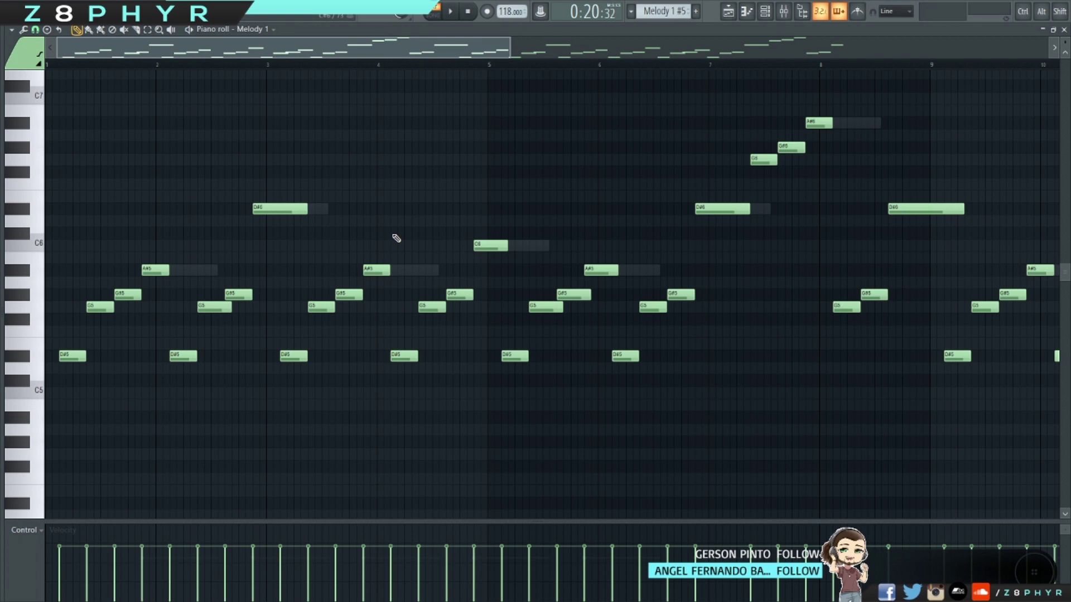
scroll(385, 239, "up", 5)
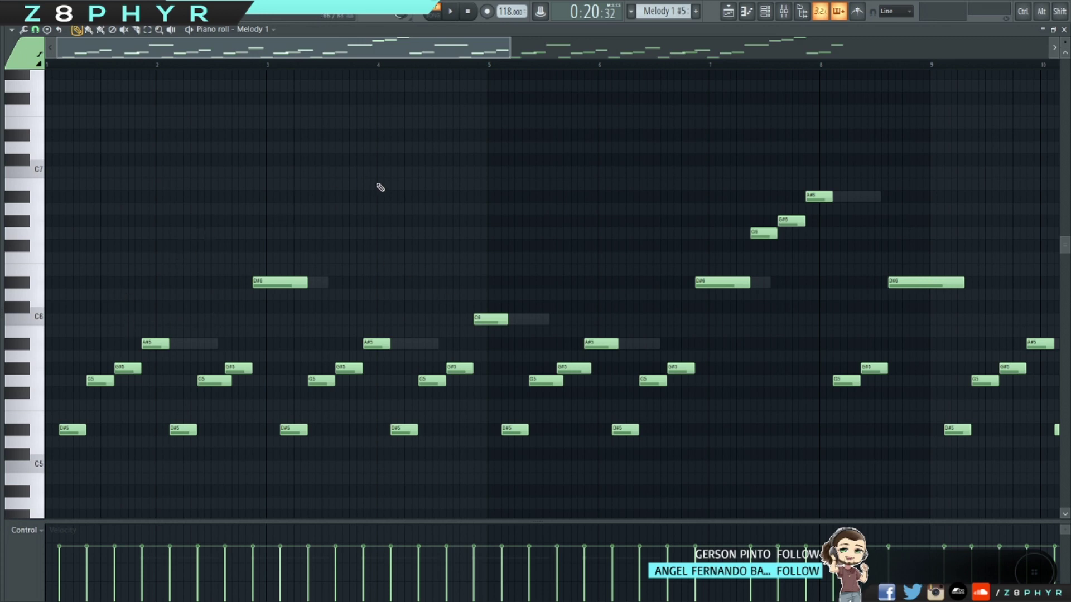
scroll(652, 208, "right", 5)
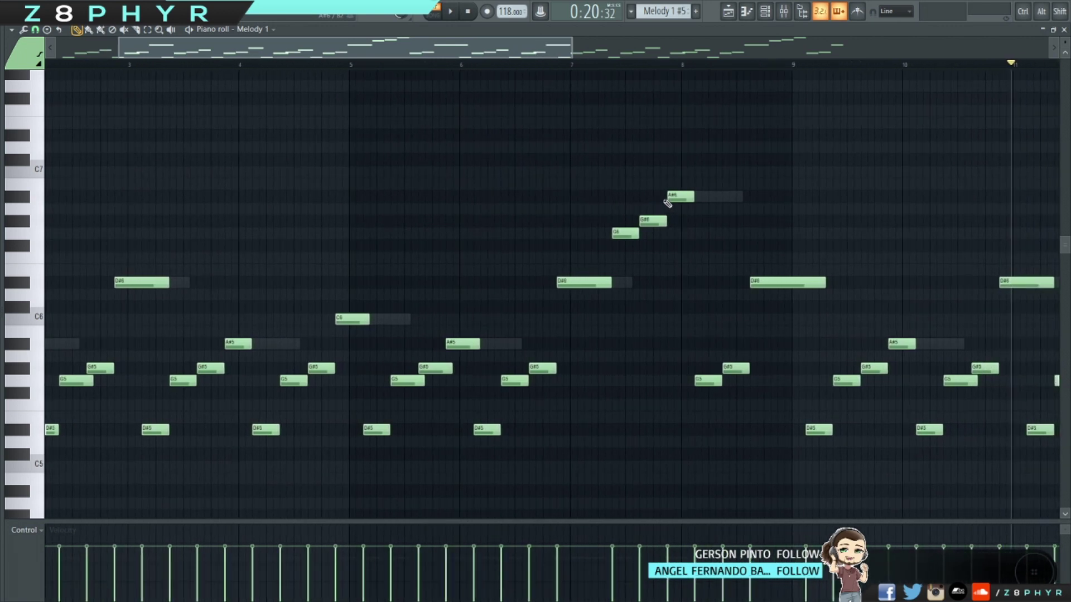
scroll(668, 203, "right", 10)
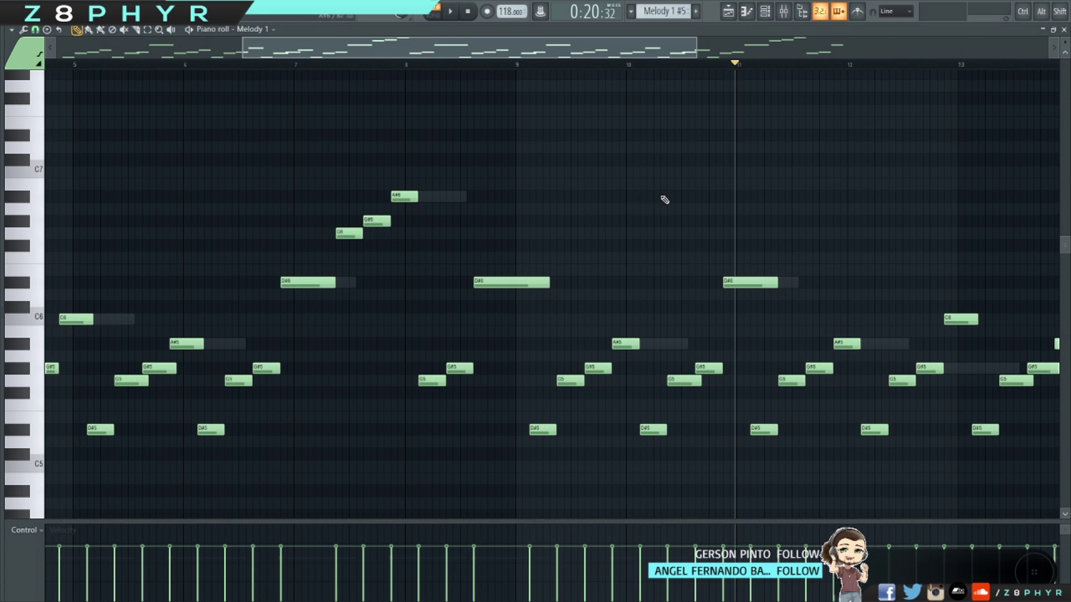
scroll(662, 206, "down", 5)
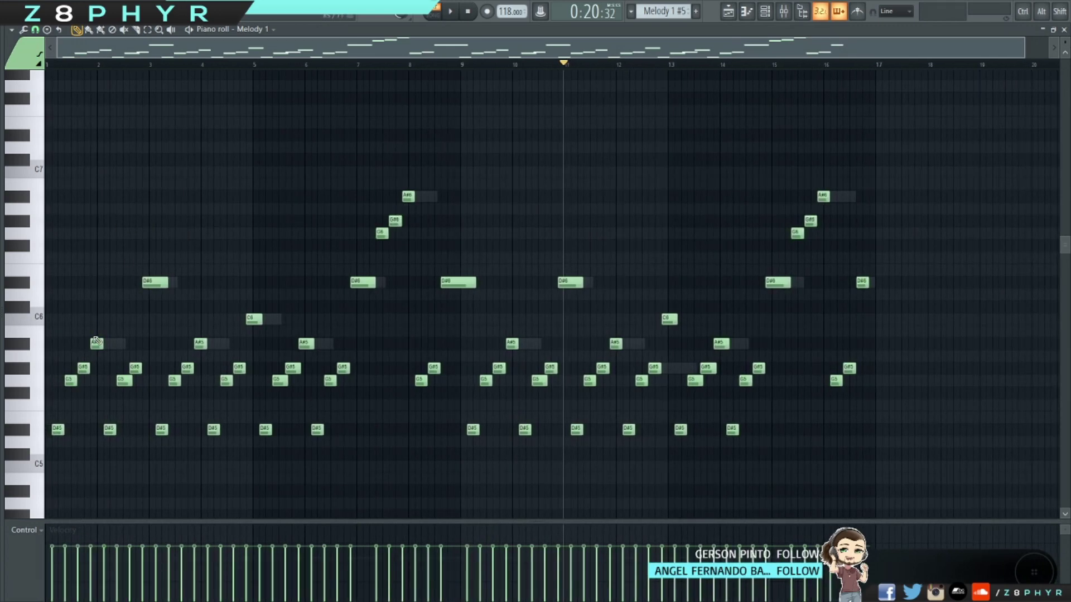
Close the Melody 1 piano roll, briefly reopen its notes, and close them again.
left_click(1064, 29)
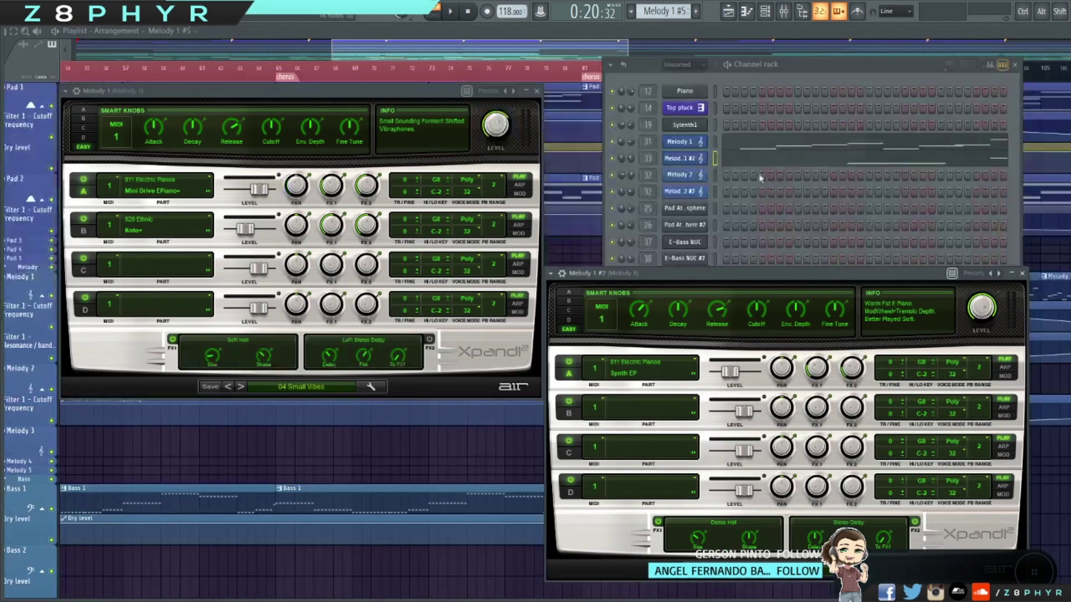
left_click(712, 146)
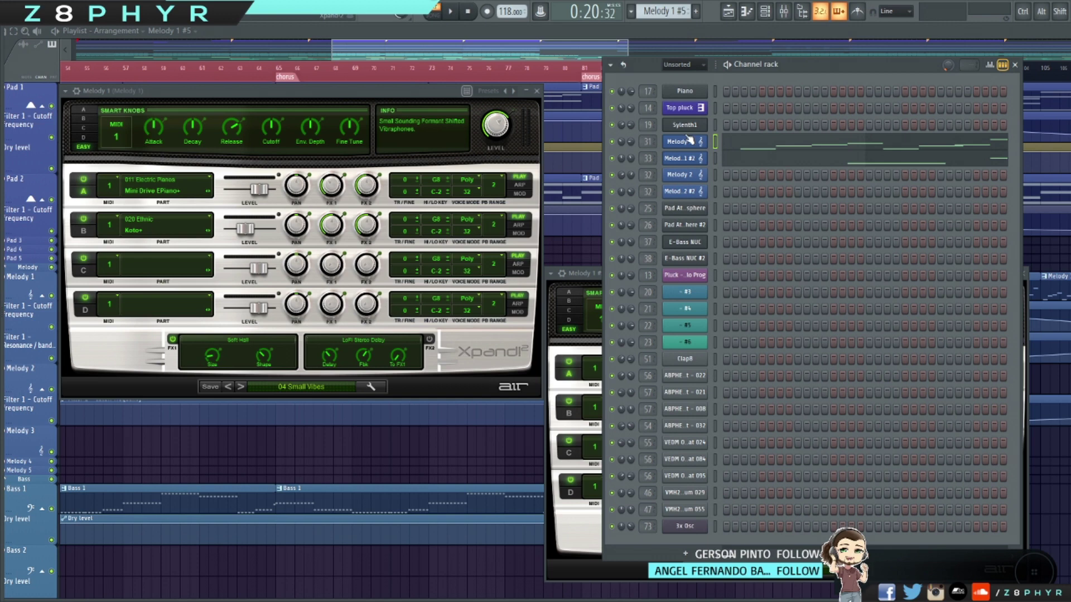
left_click(742, 148)
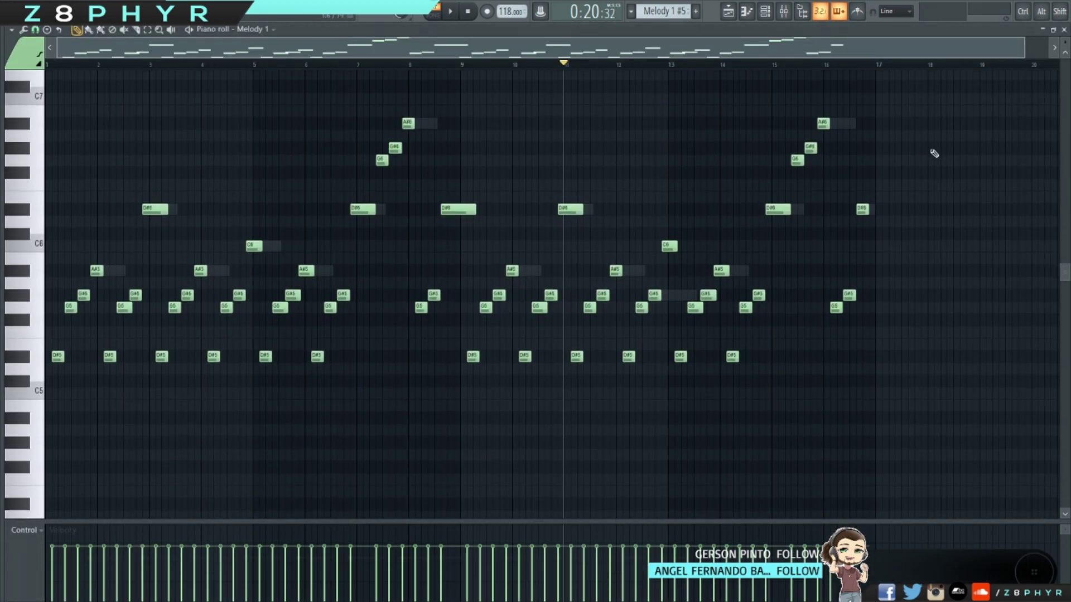
left_click(1063, 29)
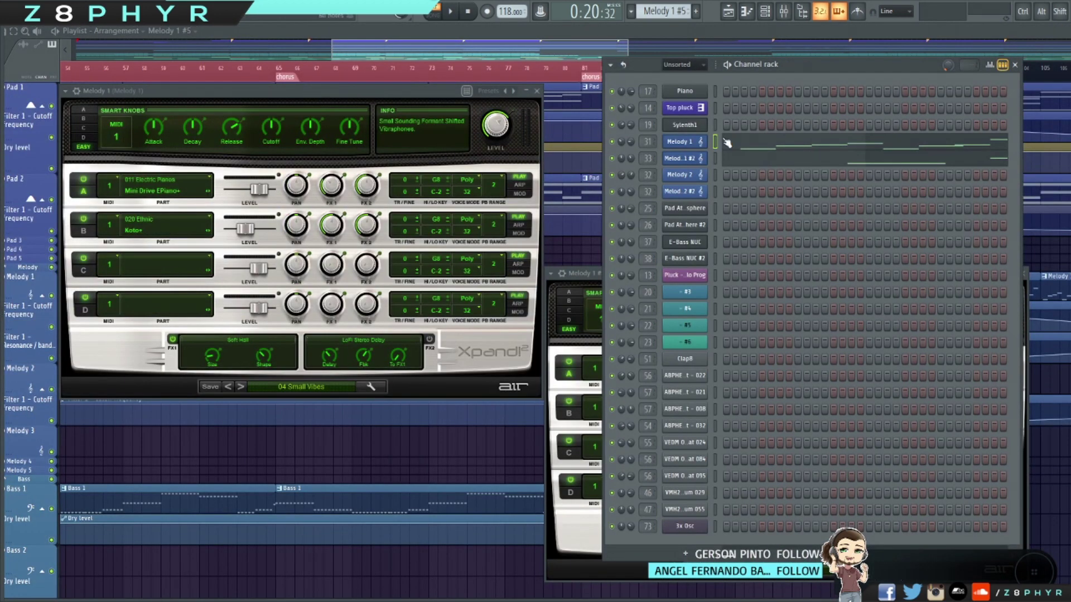
Open the Melody 1 #2 Xpand!2 instrument, reposition it, and review its notes in the piano roll.
left_click(680, 158)
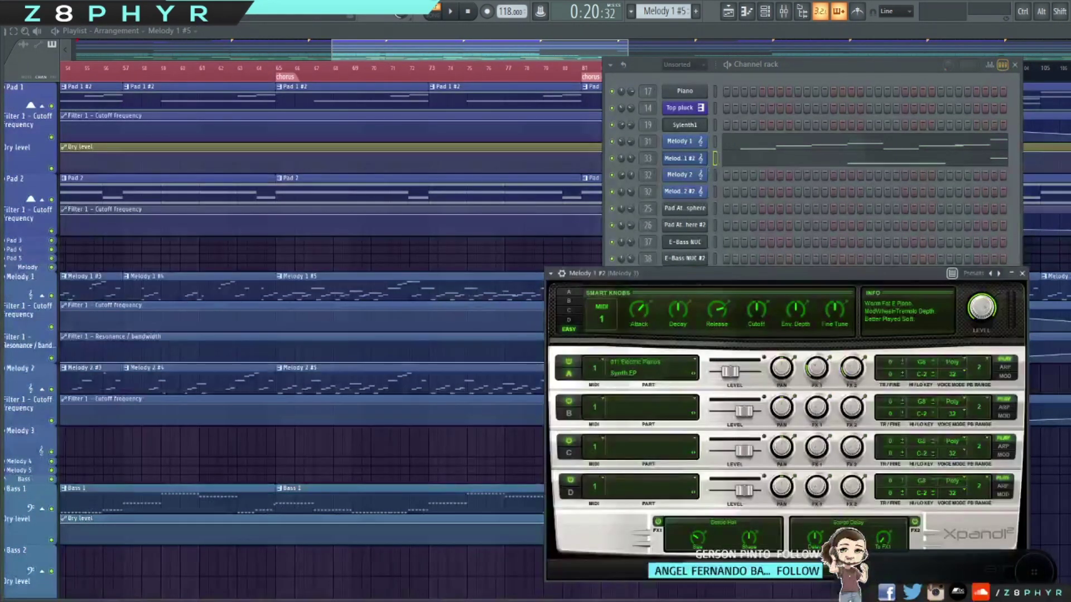
left_click_drag(642, 273, 513, 189)
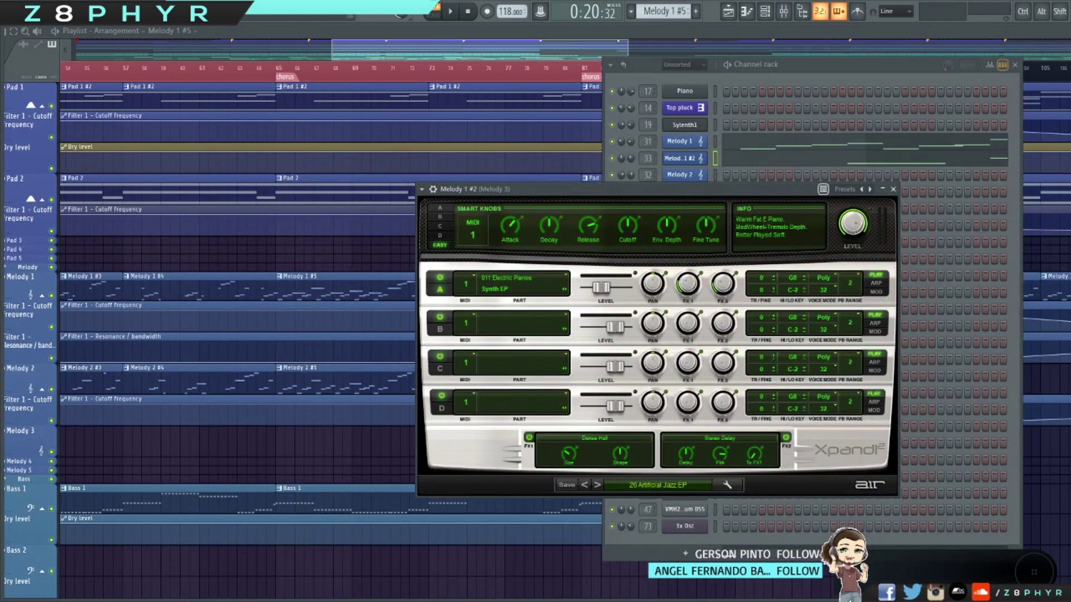
left_click(893, 189)
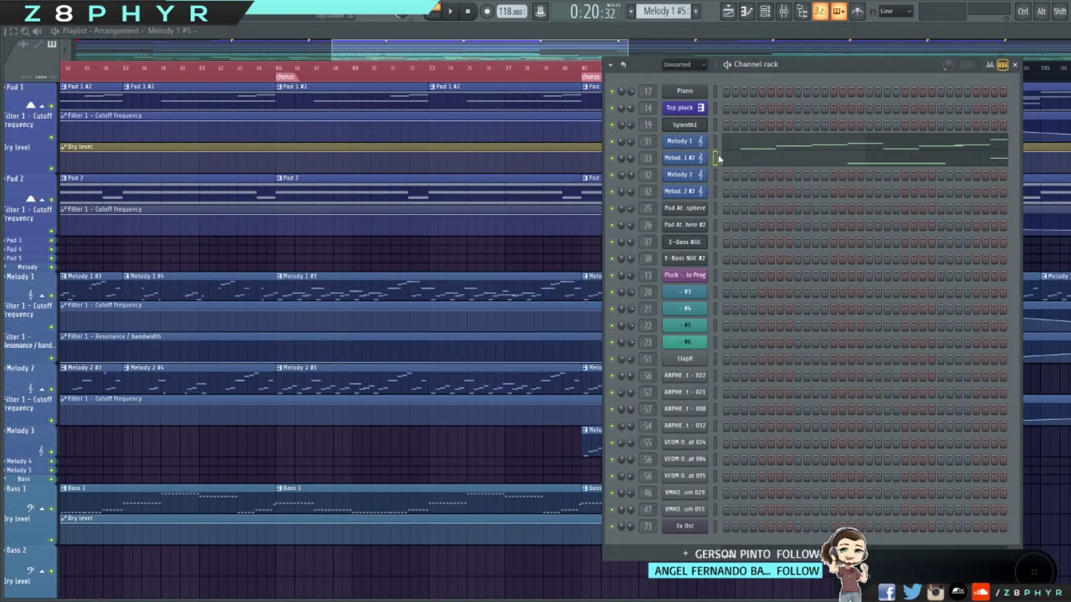
left_click(693, 161)
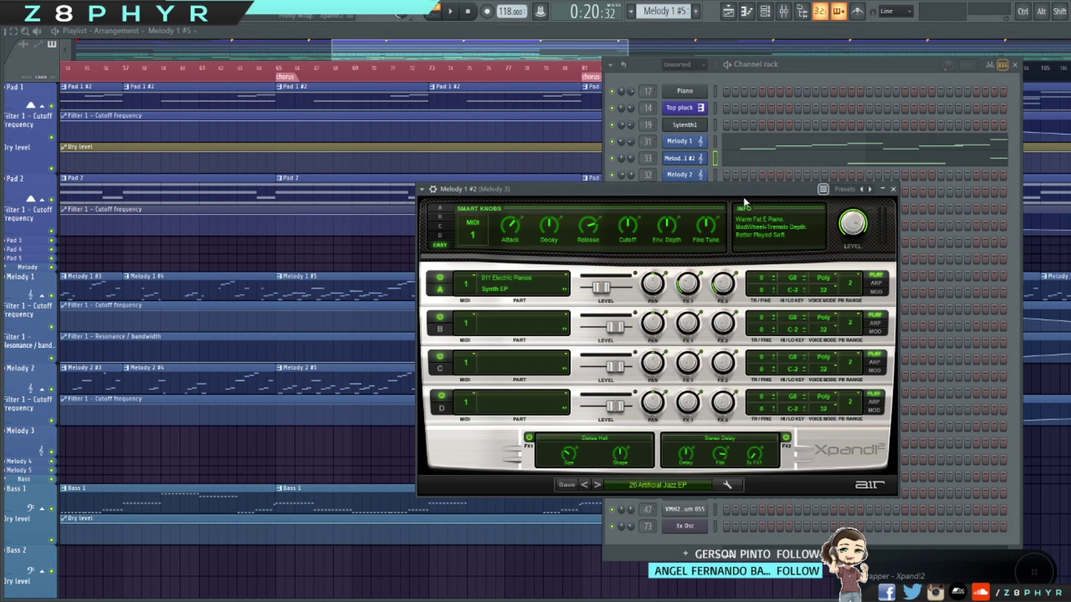
left_click(743, 163)
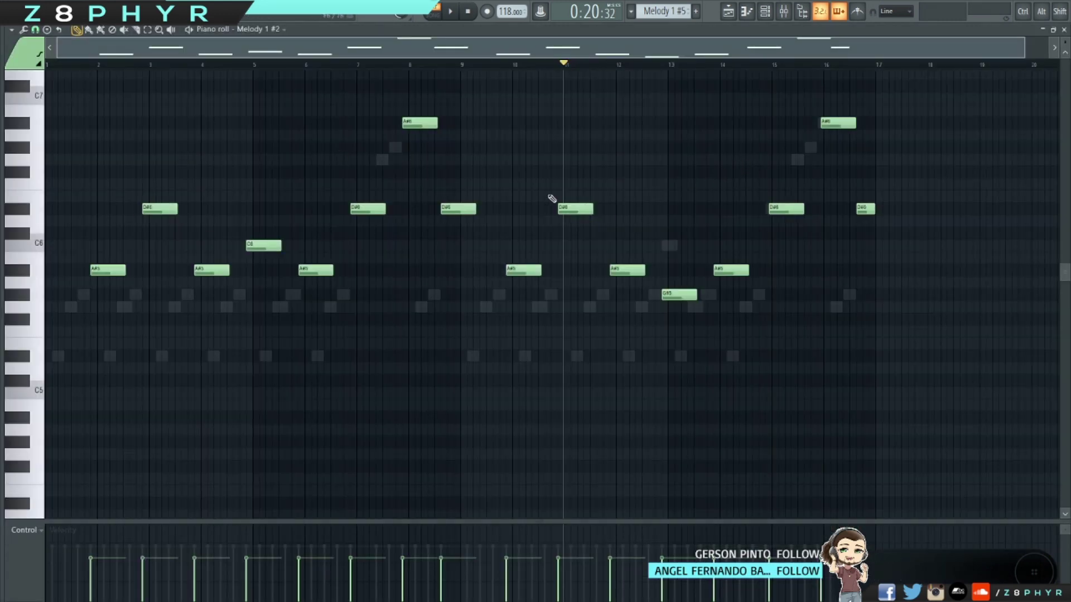
left_click(1063, 29)
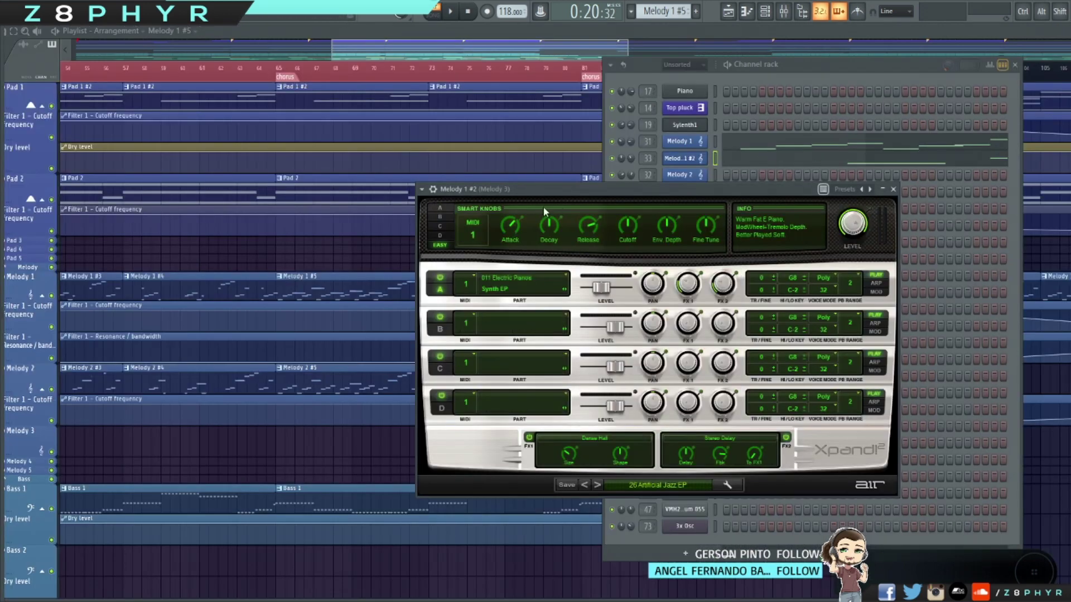
Start song playback and view the Melody 1 #2 notes while it plays.
left_click(740, 117)
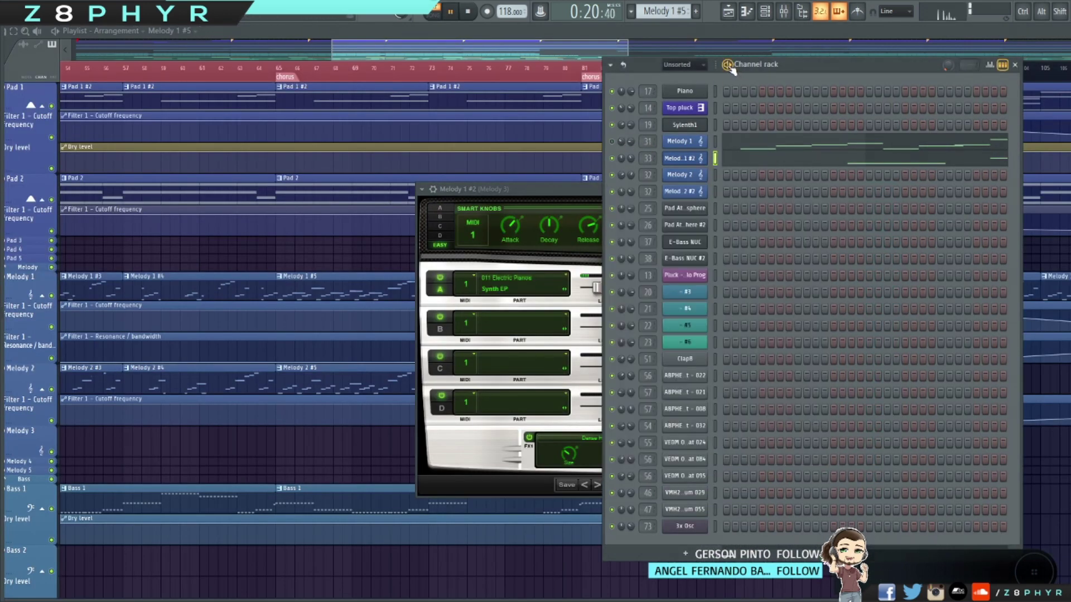
key("space")
left_click(760, 162)
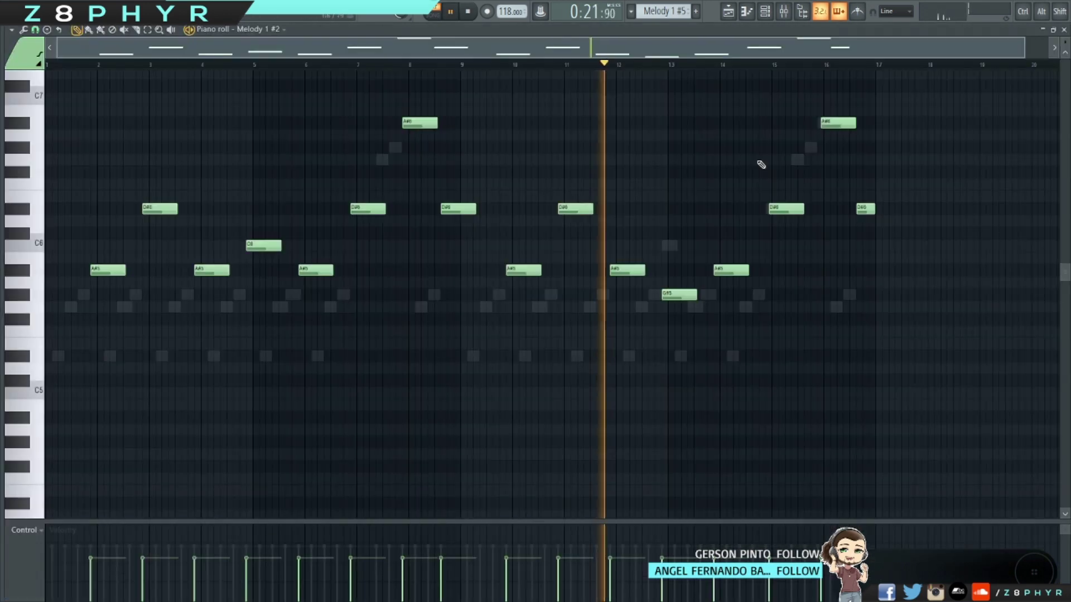
left_click(1063, 29)
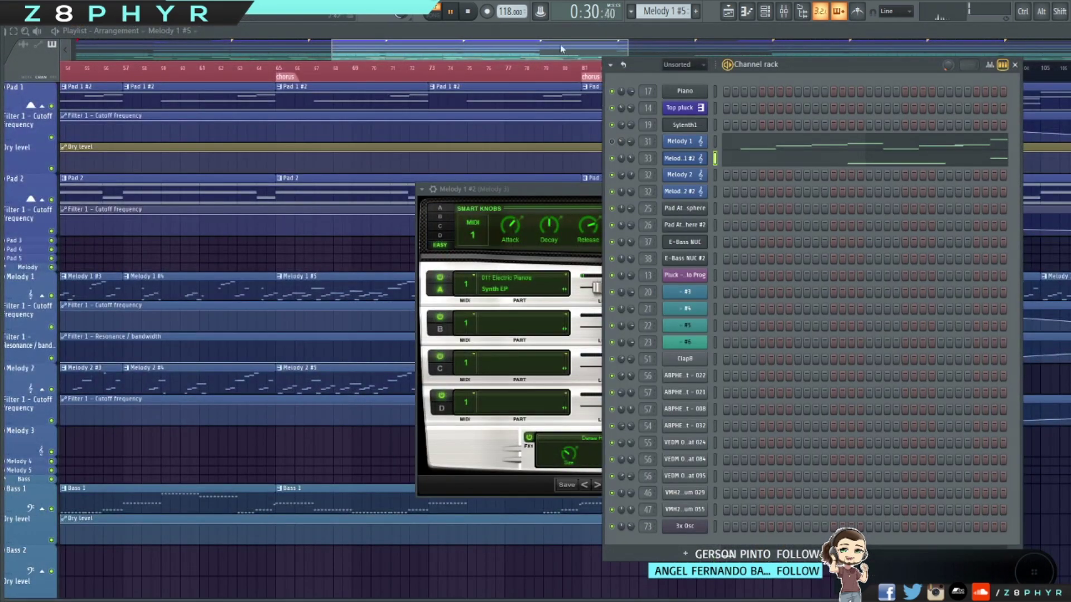
Pause playback and close the Melody 1 #2 Xpand!2 window.
left_click(459, 13)
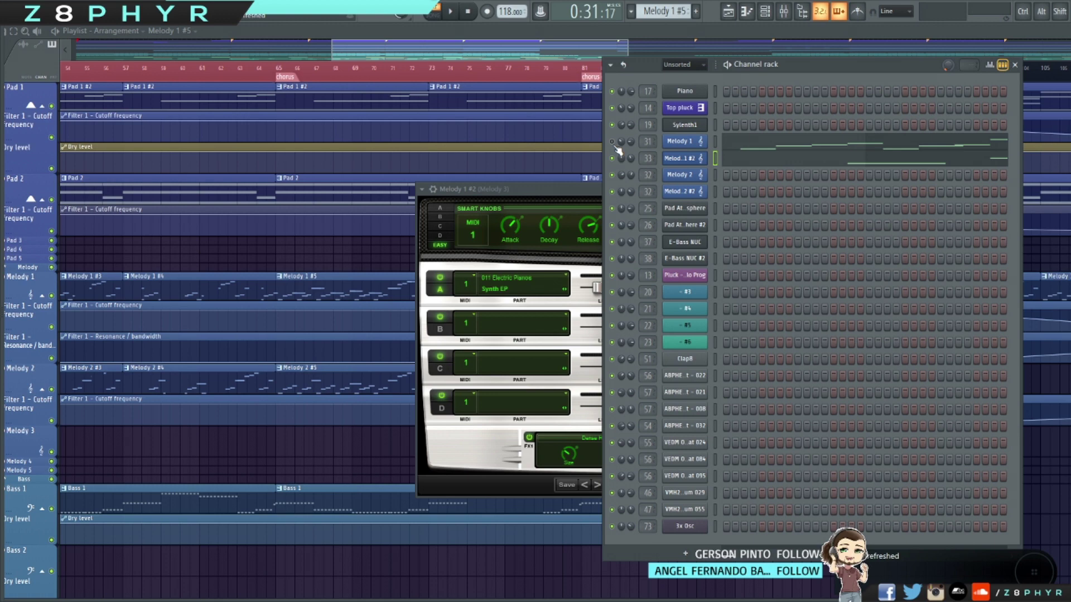
left_click(701, 159)
left_click(893, 189)
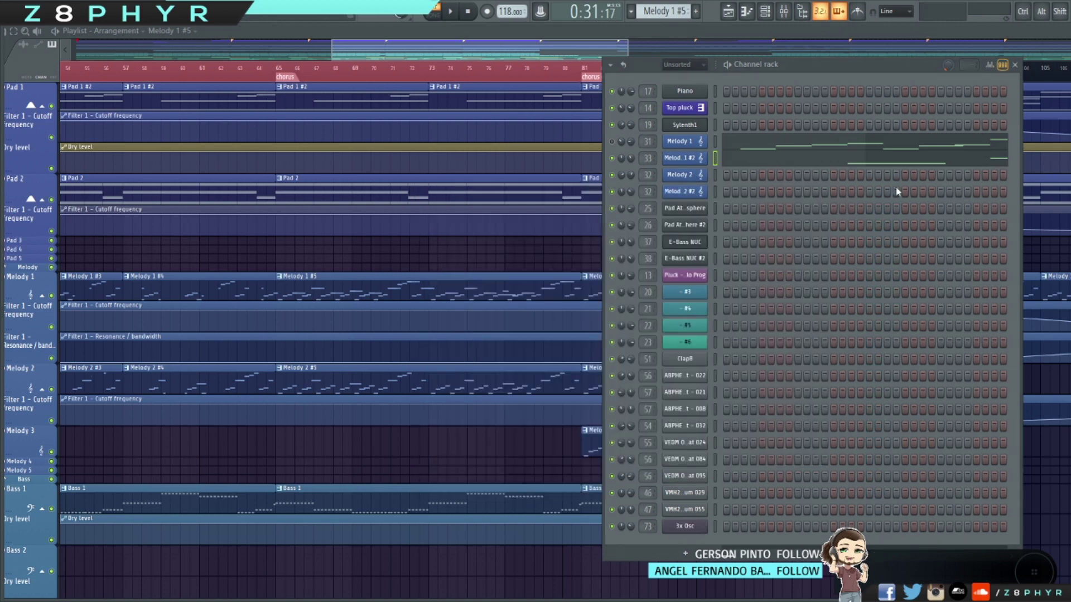
Review the Melody 1 #2 notes once more, then bring the arrangement playlist forward.
left_click(829, 165)
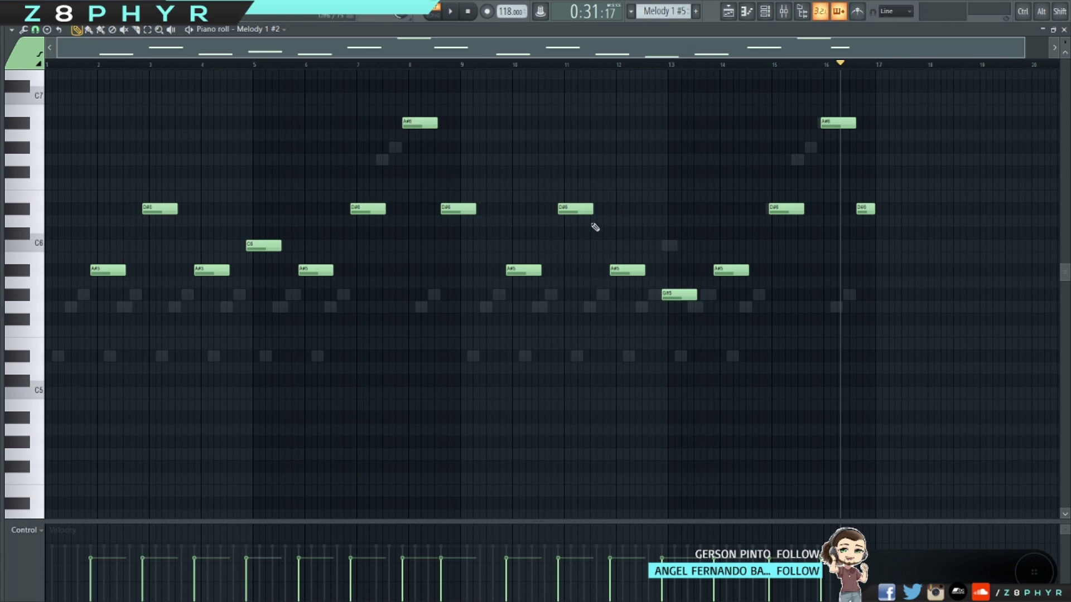
left_click(1063, 29)
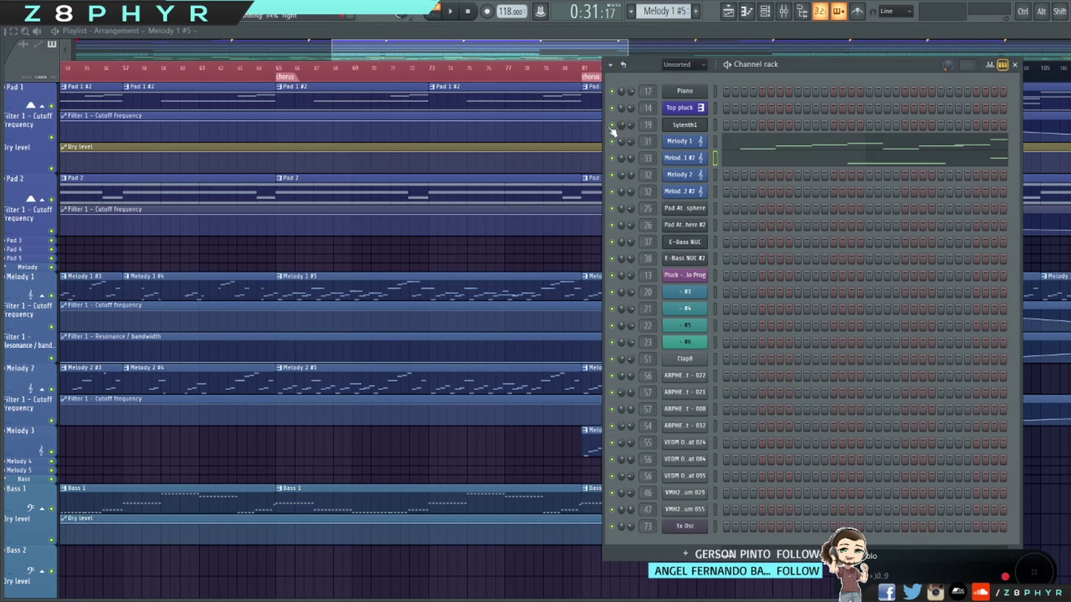
left_click_drag(405, 59, 389, 59)
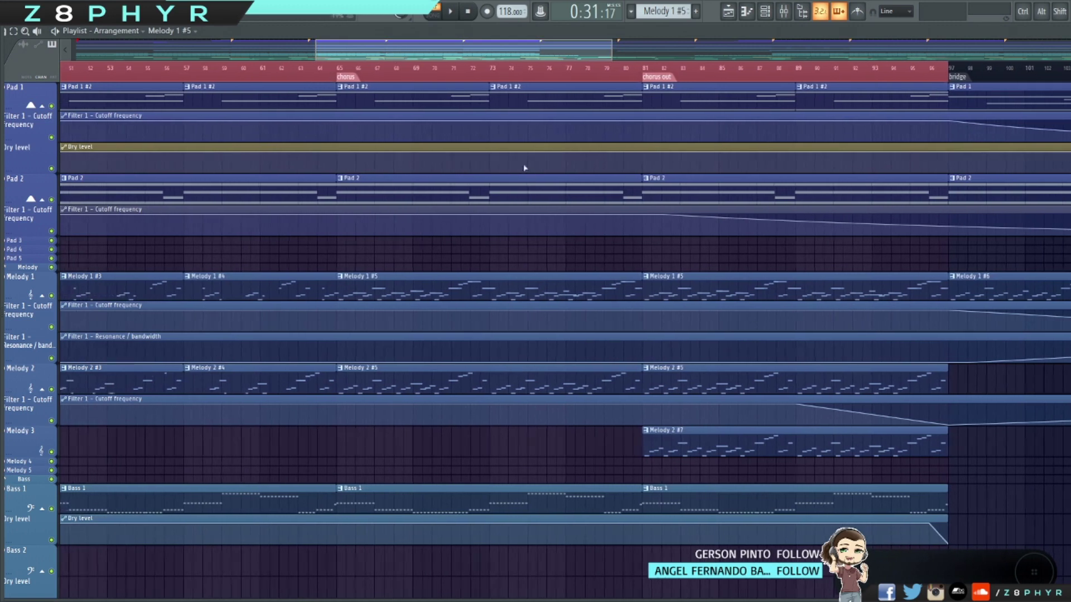
scroll(553, 282, "down", 5)
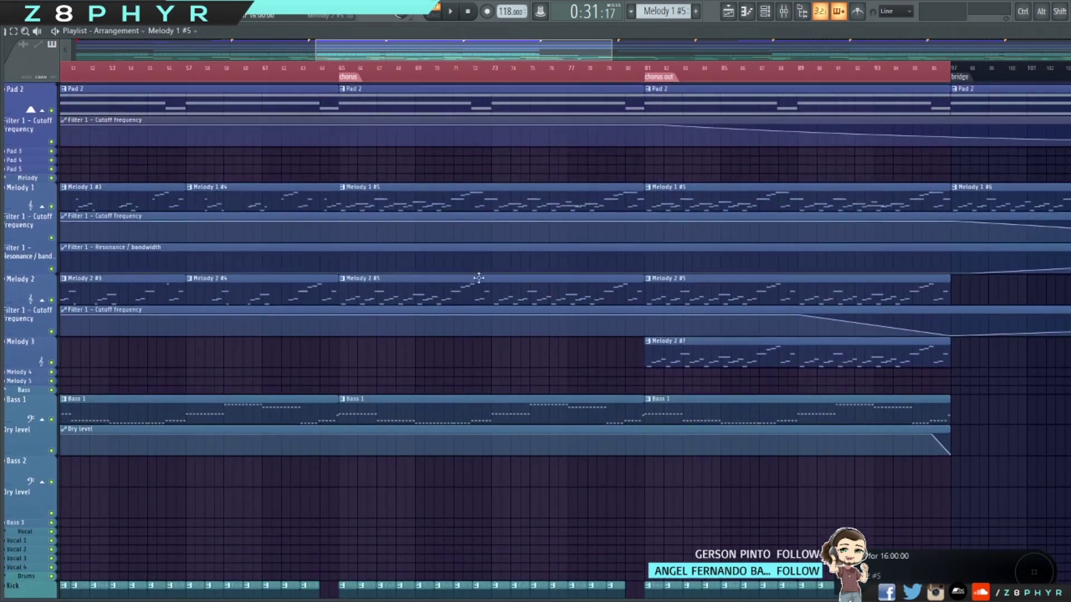
Audition the Melody 2 #5 clip's notes in the piano roll, then close the editor and channel rack.
double_click(654, 356)
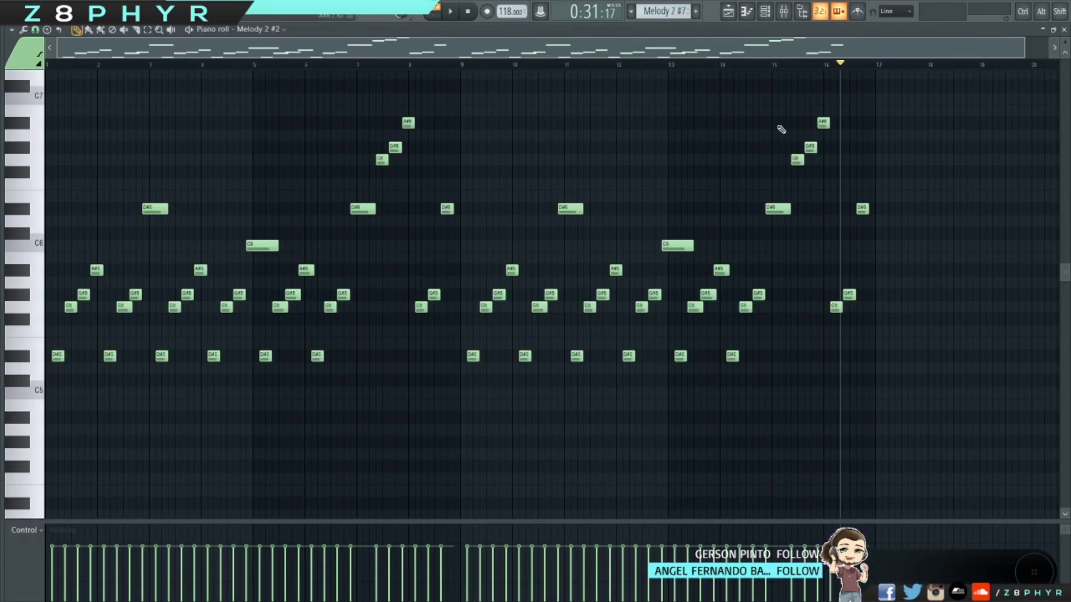
key("F7")
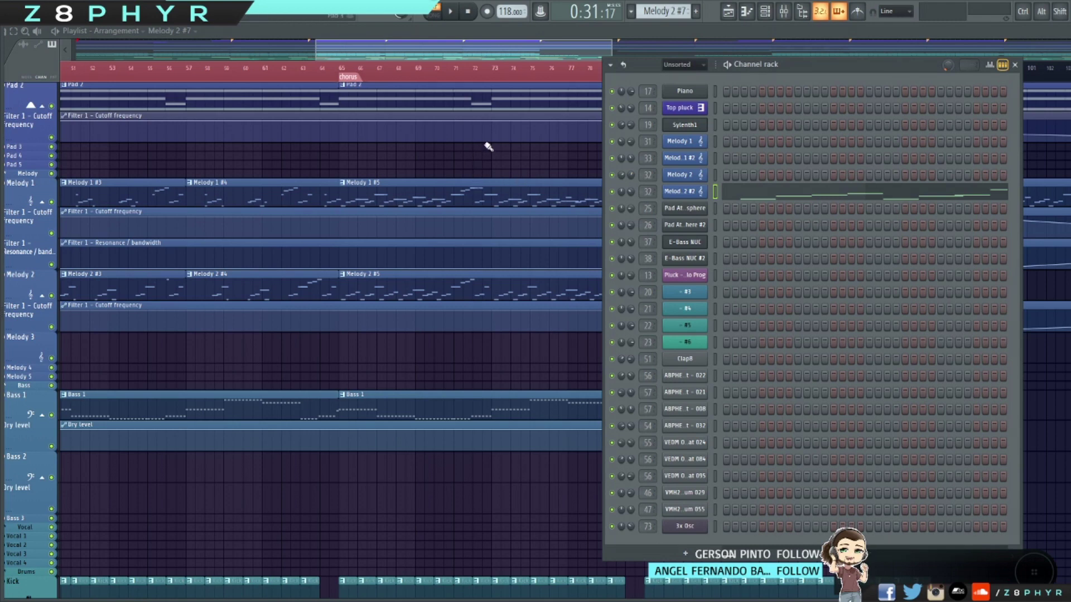
left_click(476, 184)
double_click(426, 282)
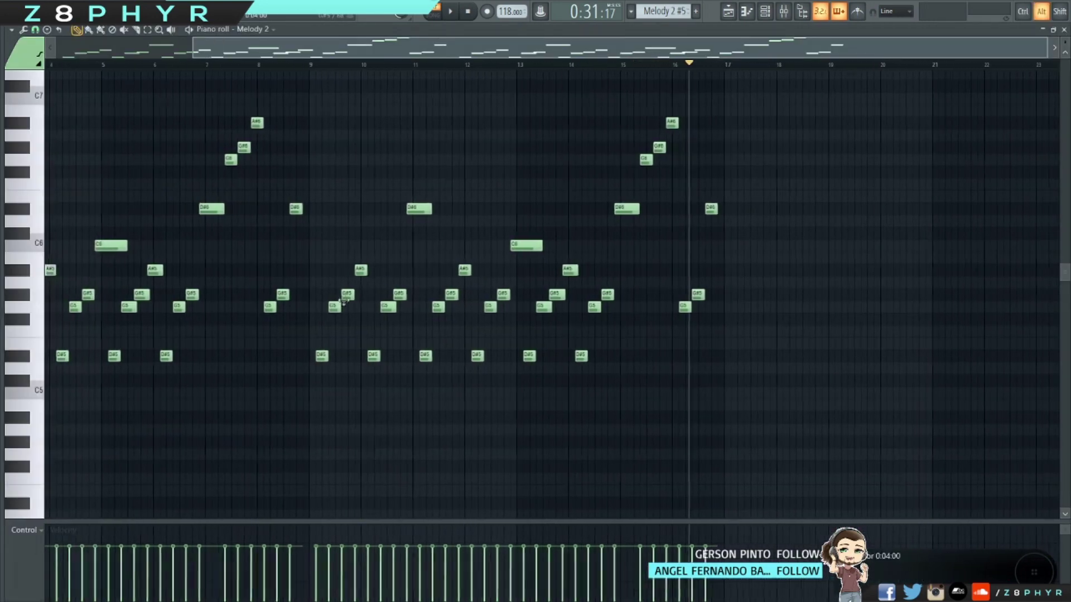
left_click_drag(329, 308, 427, 312)
left_click(765, 11)
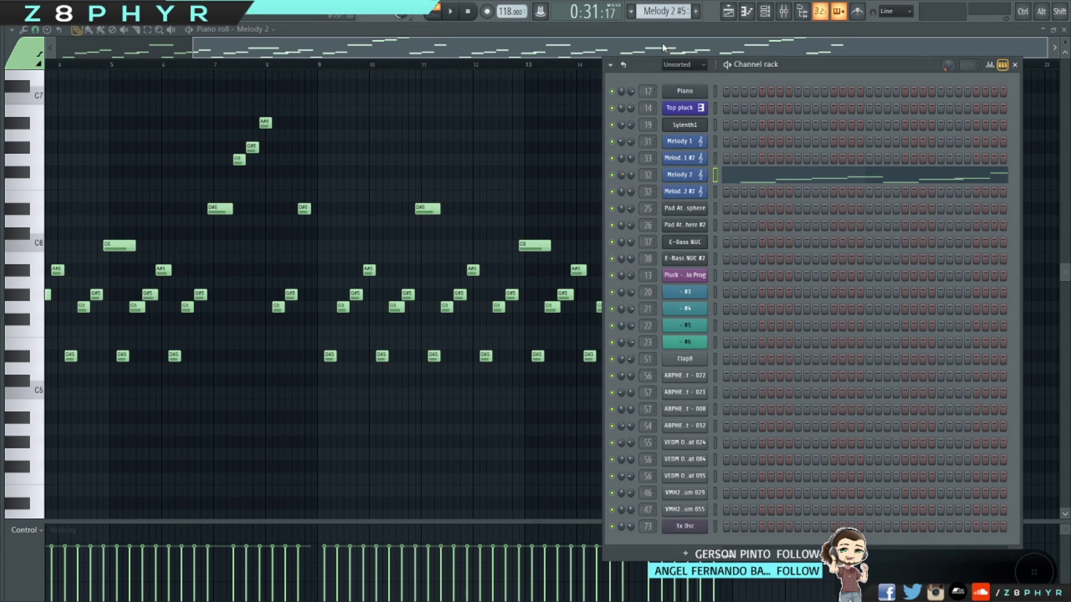
left_click(1014, 65)
left_click(1064, 29)
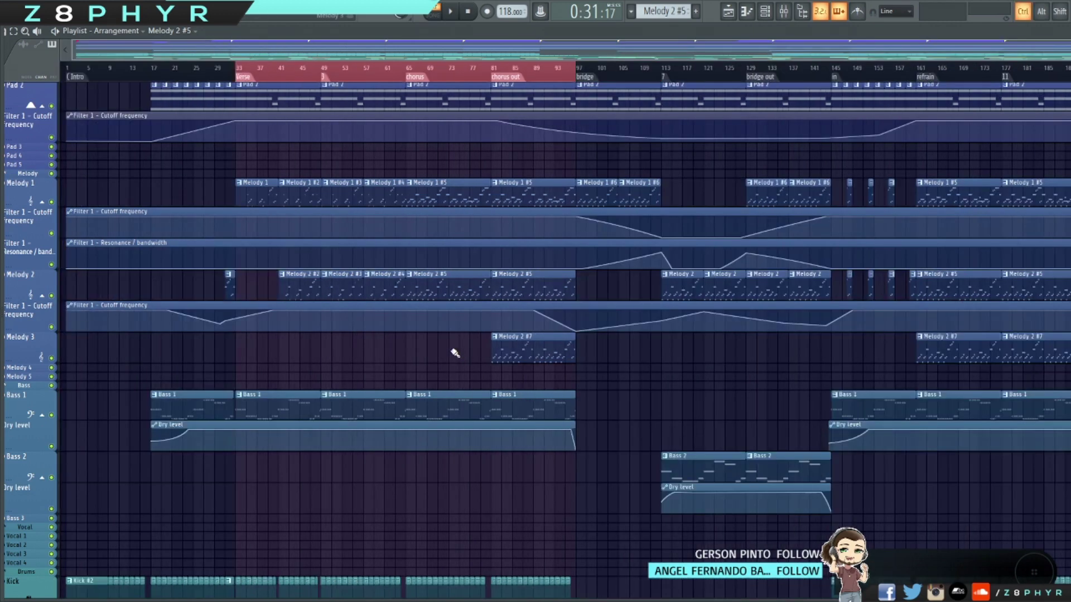
Solo Melody 1 with its Filter 1 Cutoff and Resonance automation, plus Melody 2 and Melody 3.
left_click(52, 202, "ctrl")
left_click(52, 234)
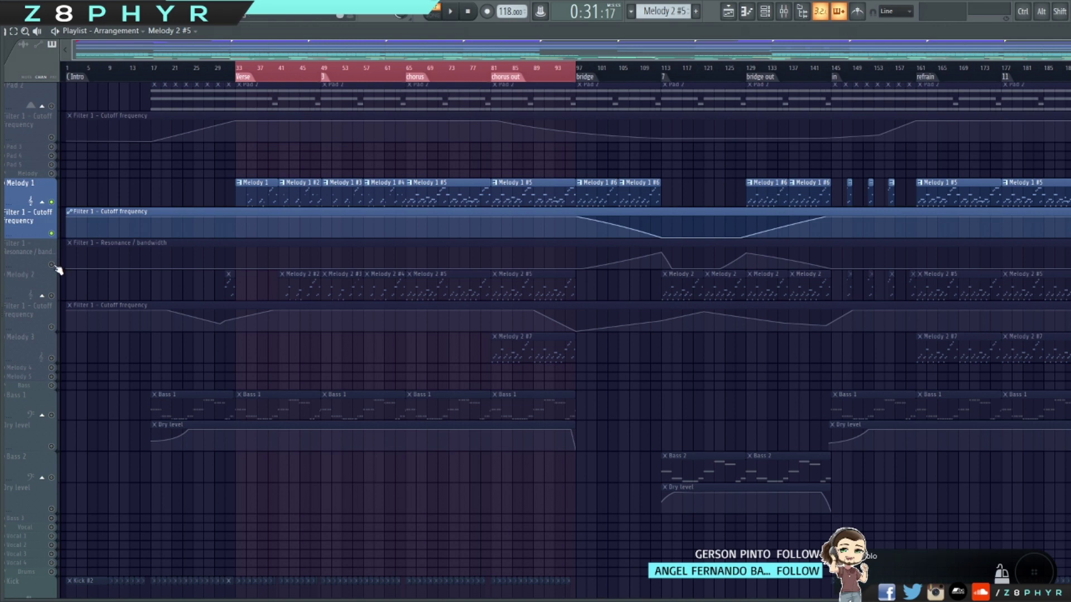
left_click(51, 265)
left_click(52, 296)
left_click(51, 328)
left_click(52, 359)
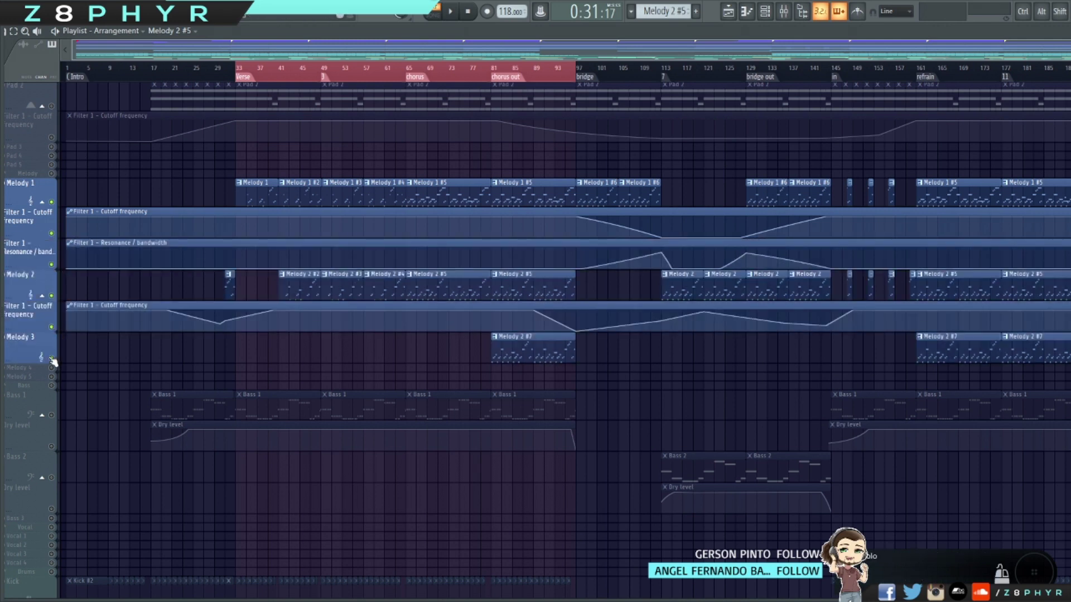
Play from bar 65 through the chorus out at bar 81, then stop and return to bar 33.
left_click(237, 70)
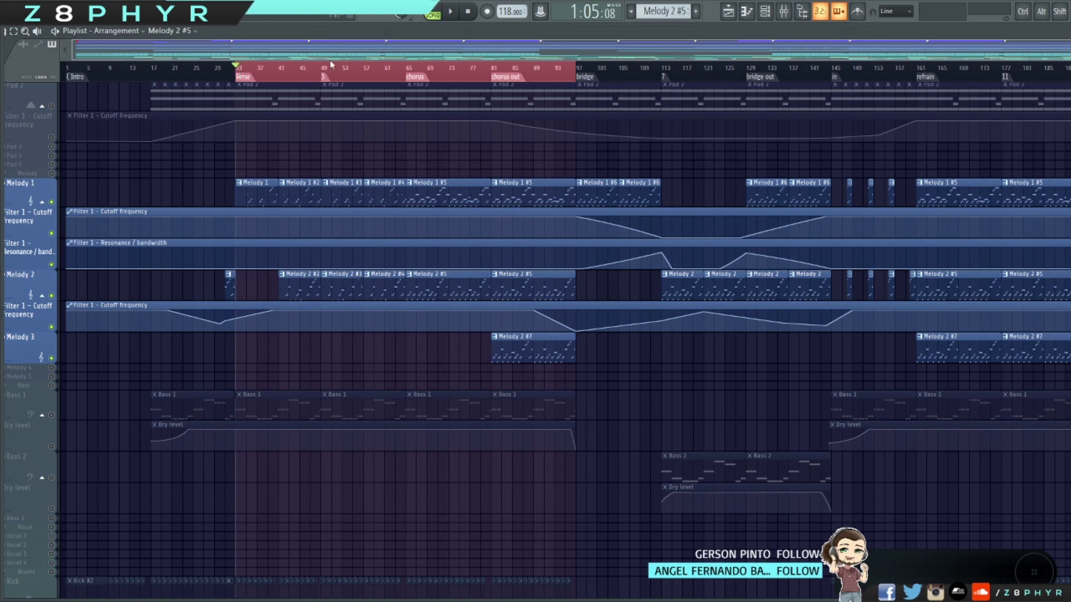
left_click(407, 68)
key("space")
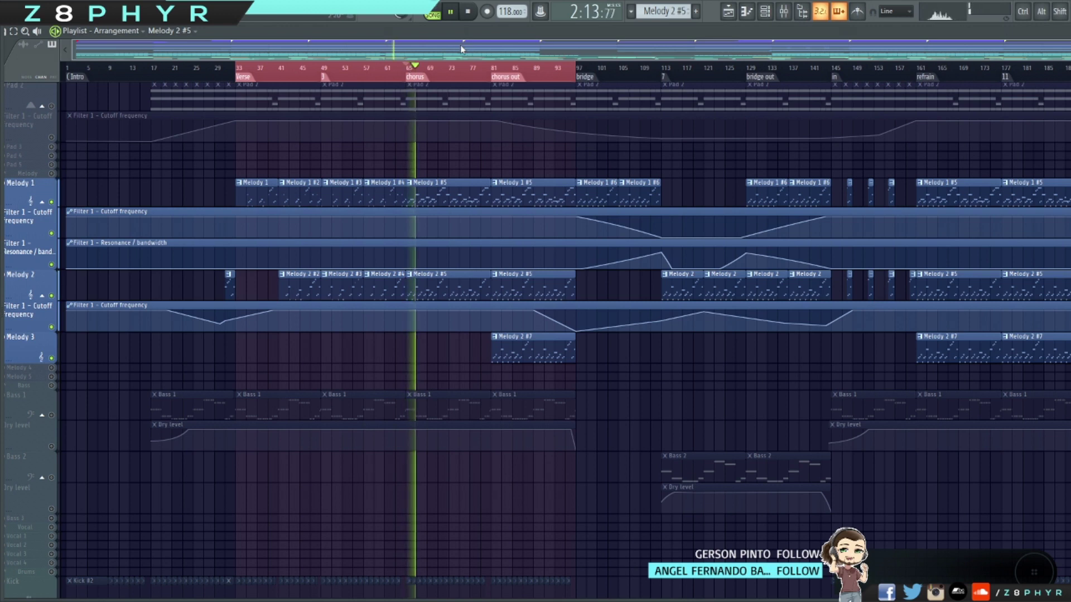
left_click(493, 68)
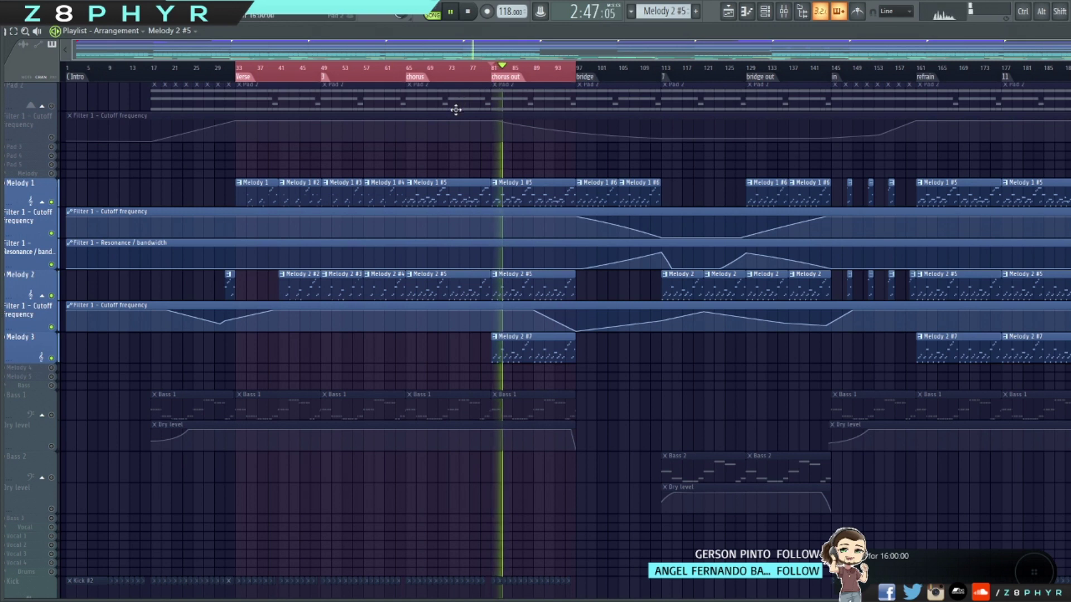
key("space")
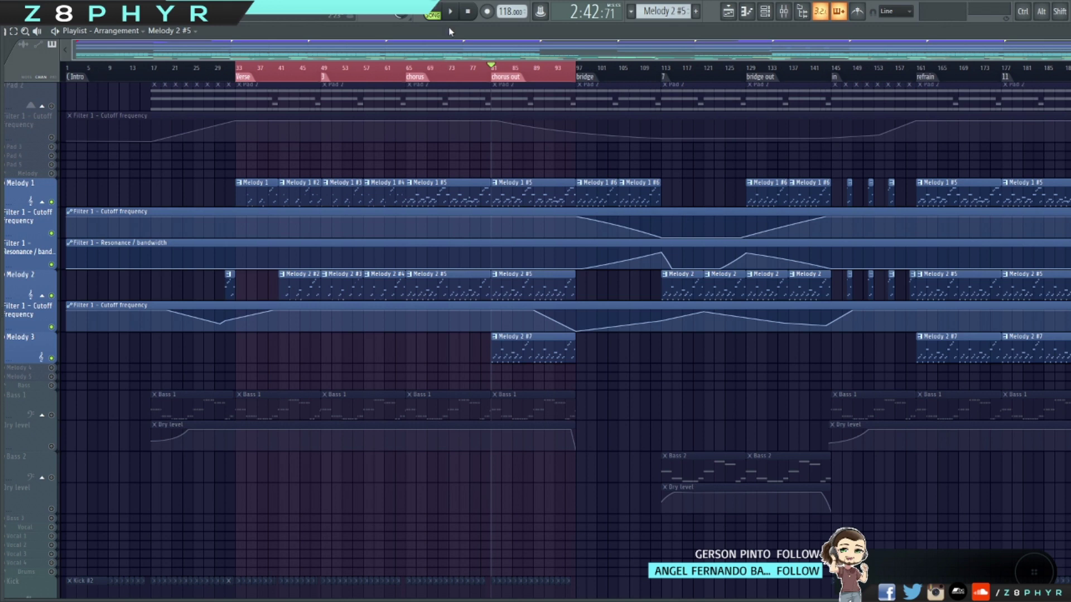
left_click(244, 69)
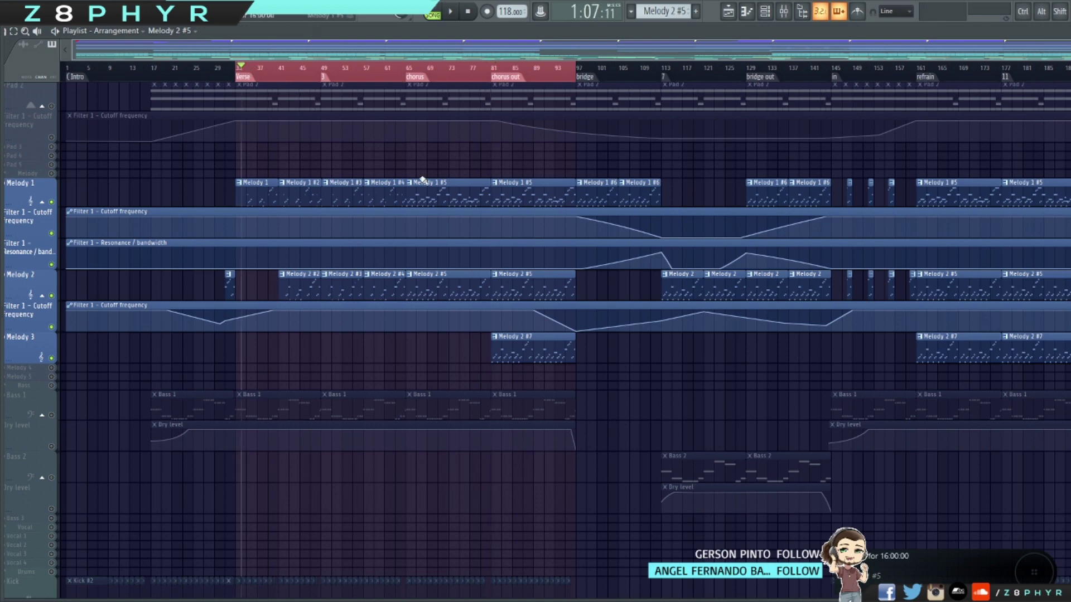
Open a Melody 1 clip's notes in the piano roll.
scroll(222, 114, "down", 5)
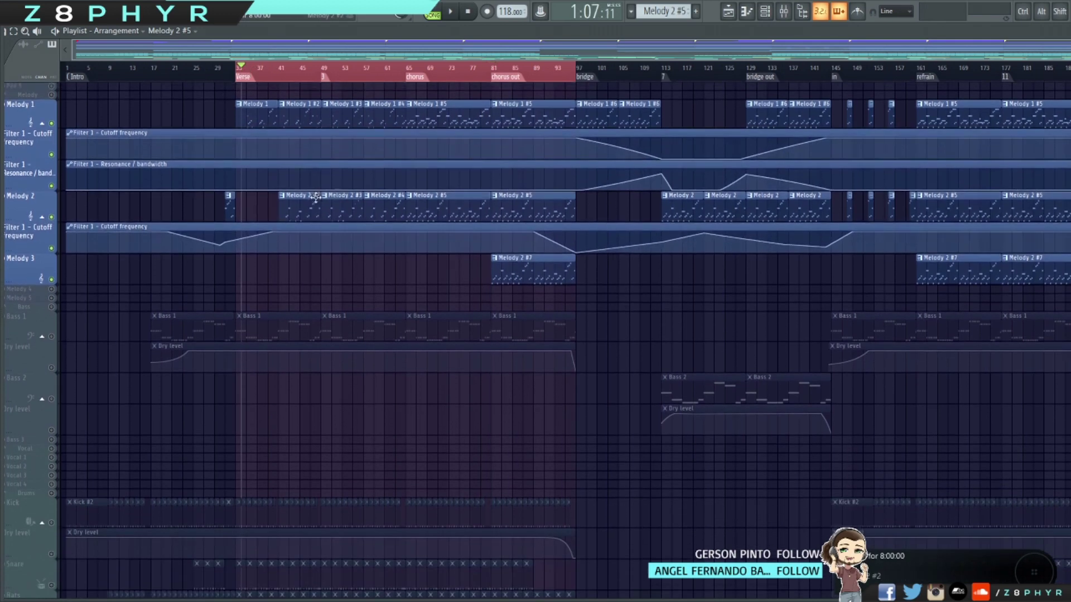
scroll(256, 206, "up", 4)
scroll(375, 173, "up", 4)
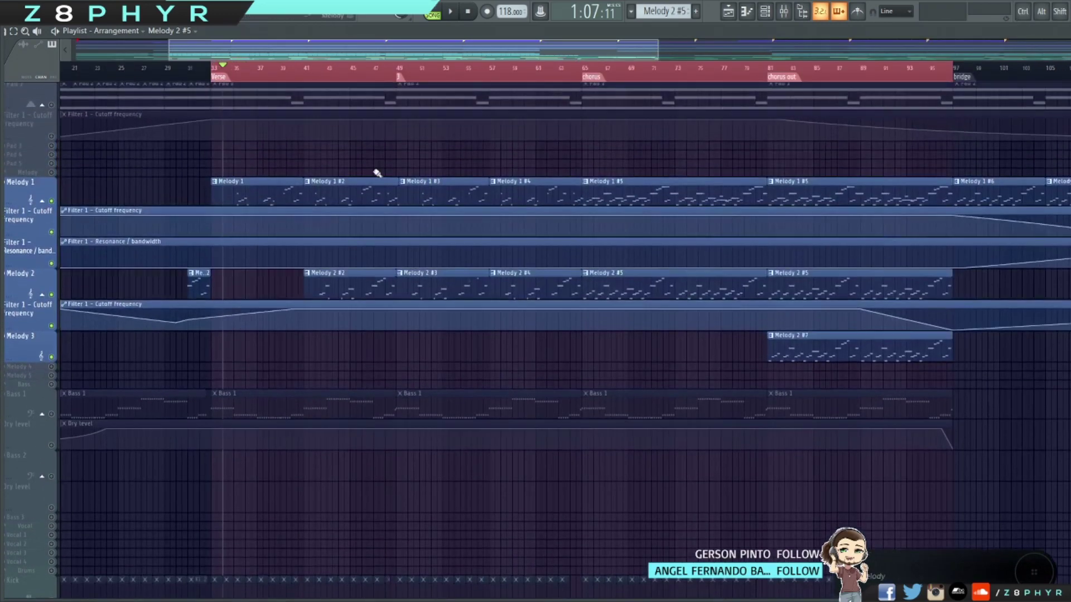
double_click(337, 194)
Audition the opening Melody 1 notes from bar 1, then close the note editor.
scroll(343, 198, "left", 4)
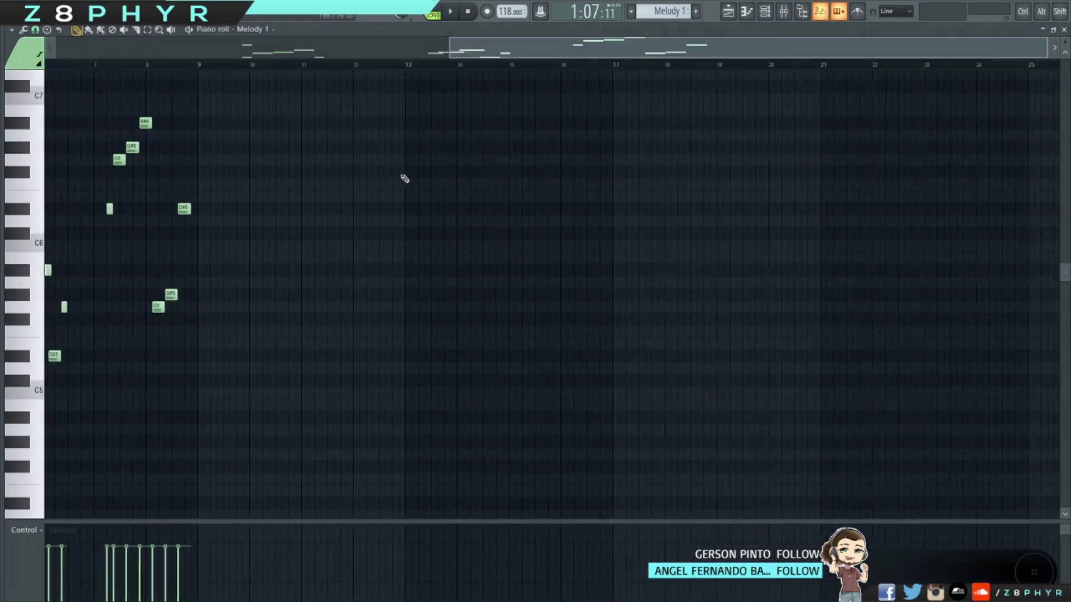
scroll(413, 164, "left", 2)
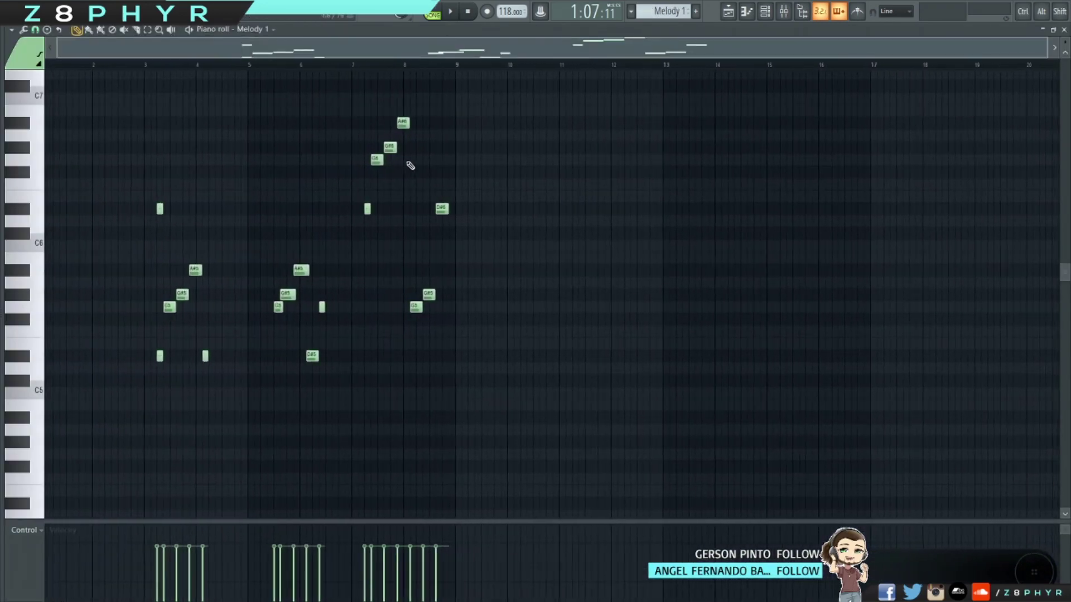
mouse_move(156, 246)
left_mouse_down()
mouse_move(206, 245)
mouse_move(454, 184)
left_mouse_up()
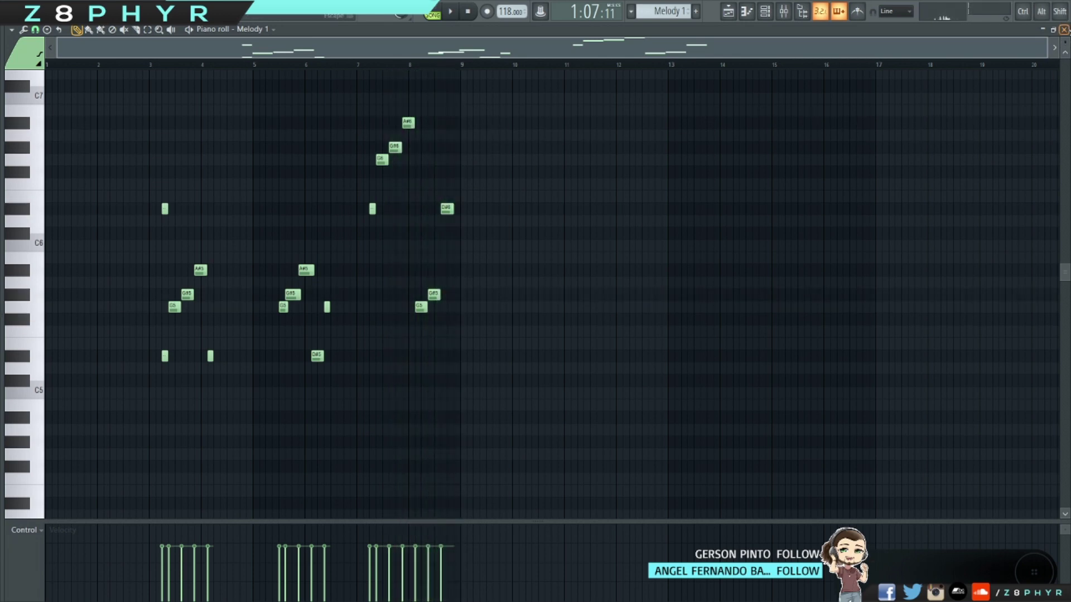
left_click(1063, 29)
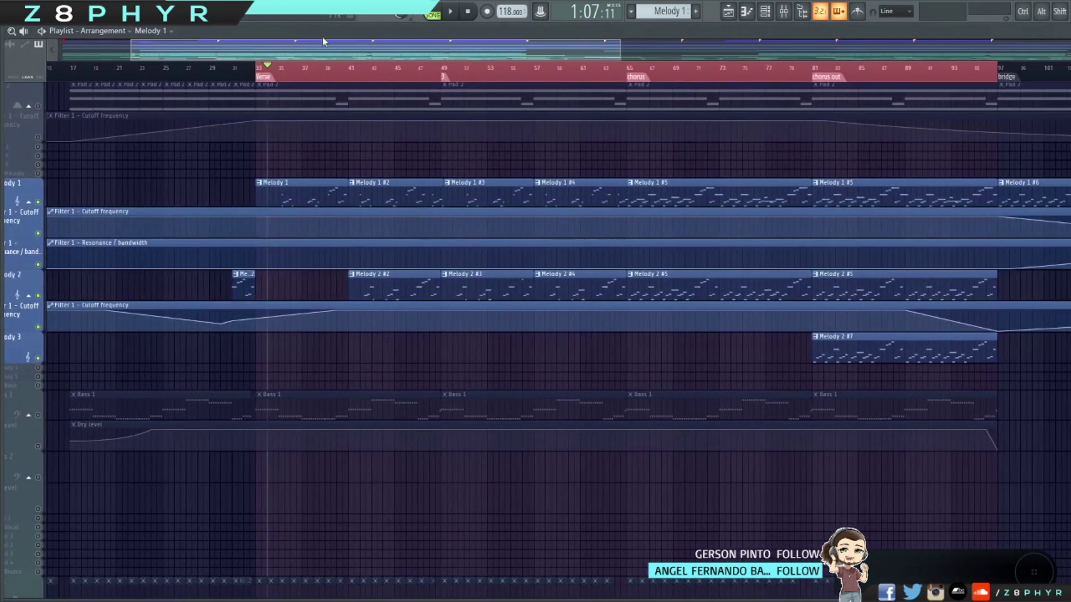
left_click_drag(322, 40, 94, 49)
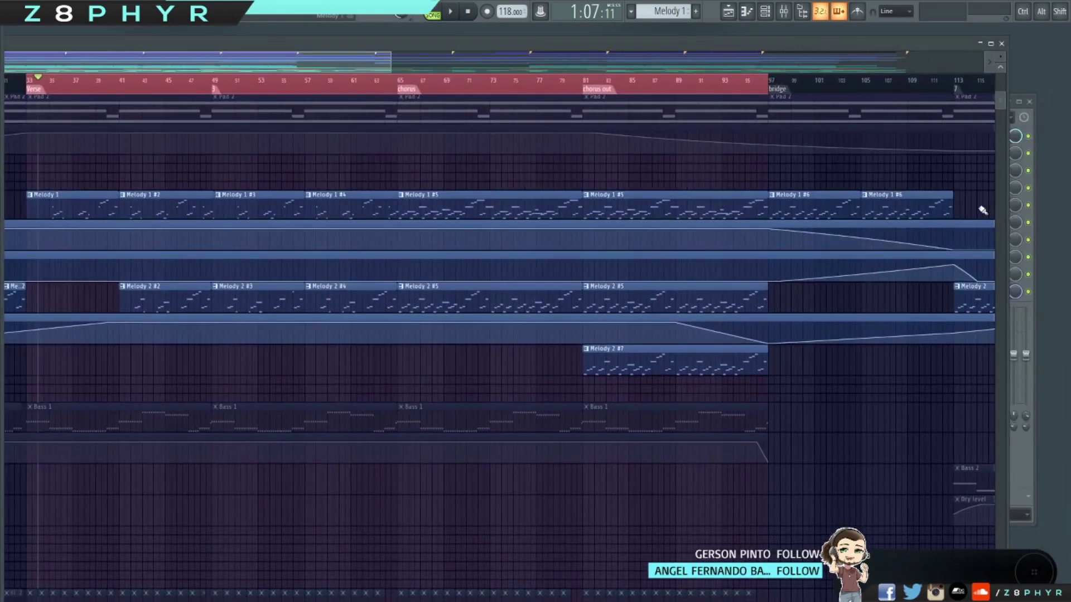
Resize and reposition the playlist, then open the channel rack and narrow it beside the playlist.
left_click_drag(1005, 217, 521, 217)
left_click_drag(383, 27, 551, 28)
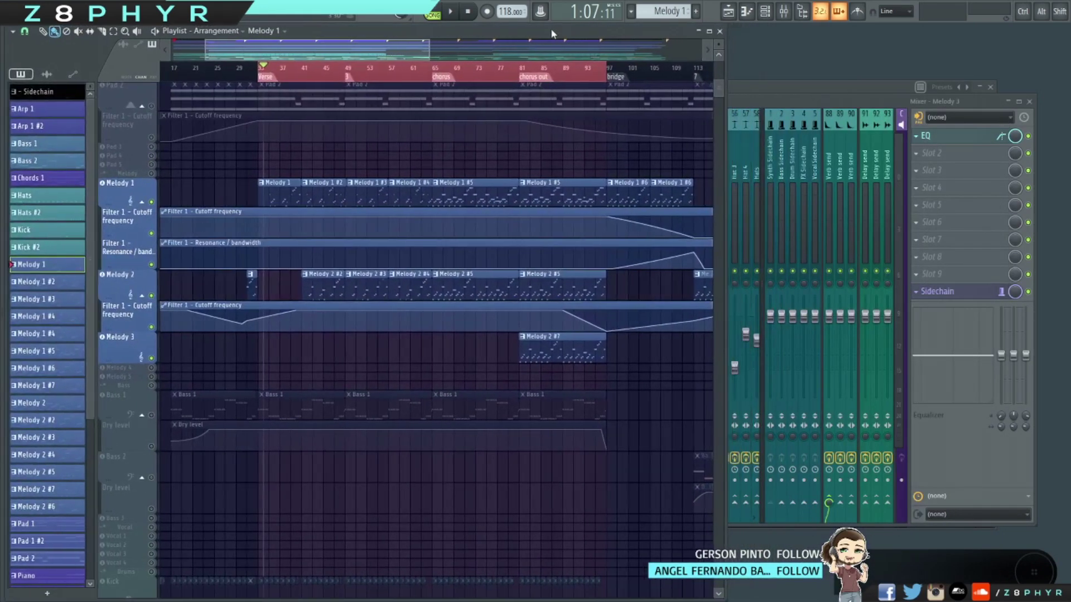
left_click(764, 11)
left_click_drag(815, 70, 871, 34)
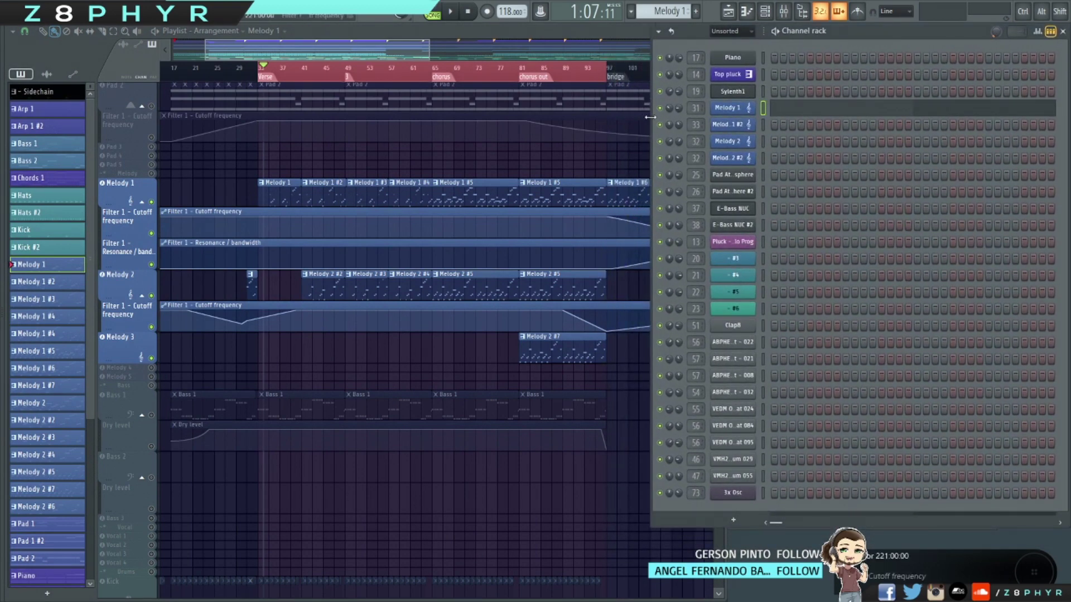
left_click_drag(649, 116, 724, 115)
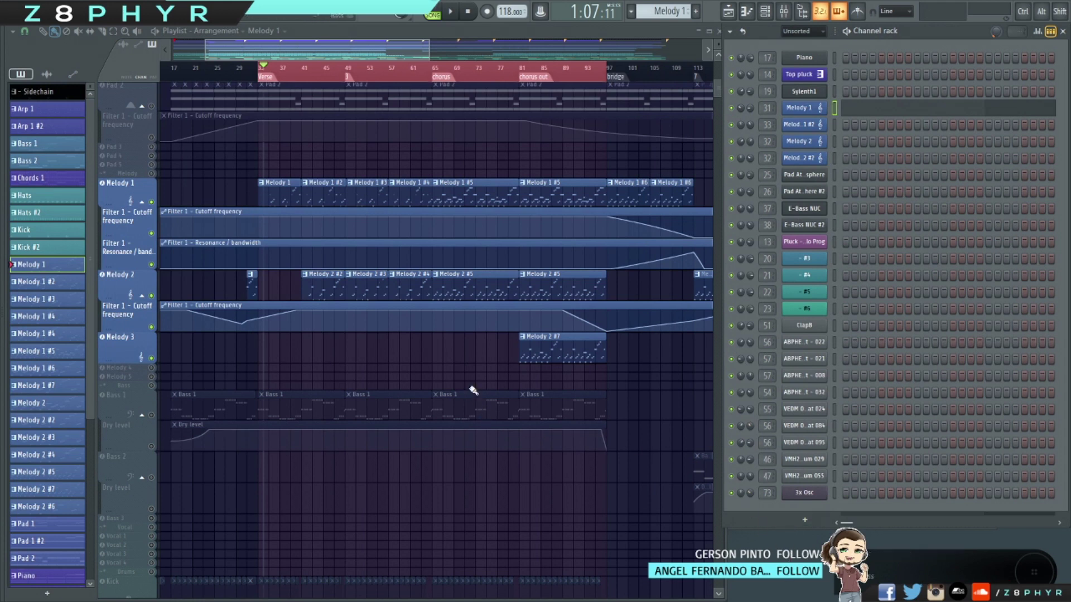
scroll(337, 256, "up", 3)
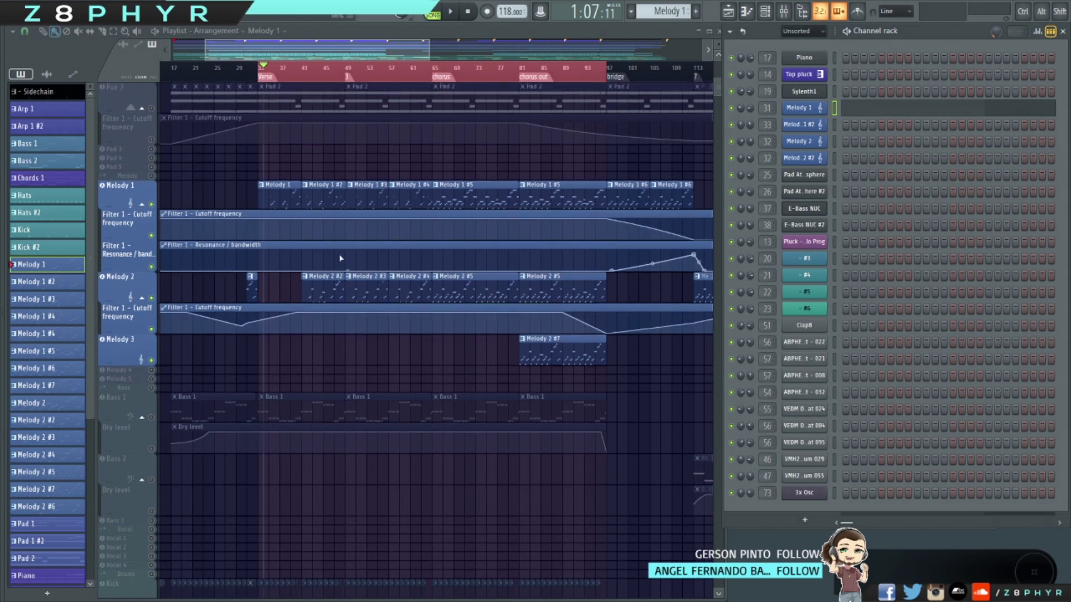
scroll(262, 252, "up", 3)
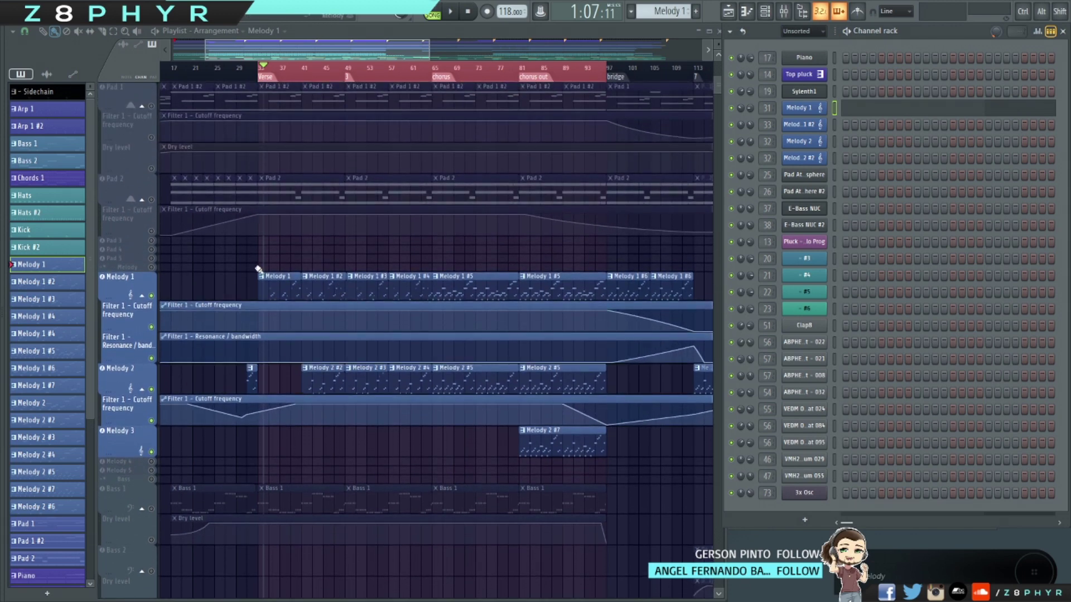
scroll(256, 279, "up", 3)
scroll(252, 292, "up", 6)
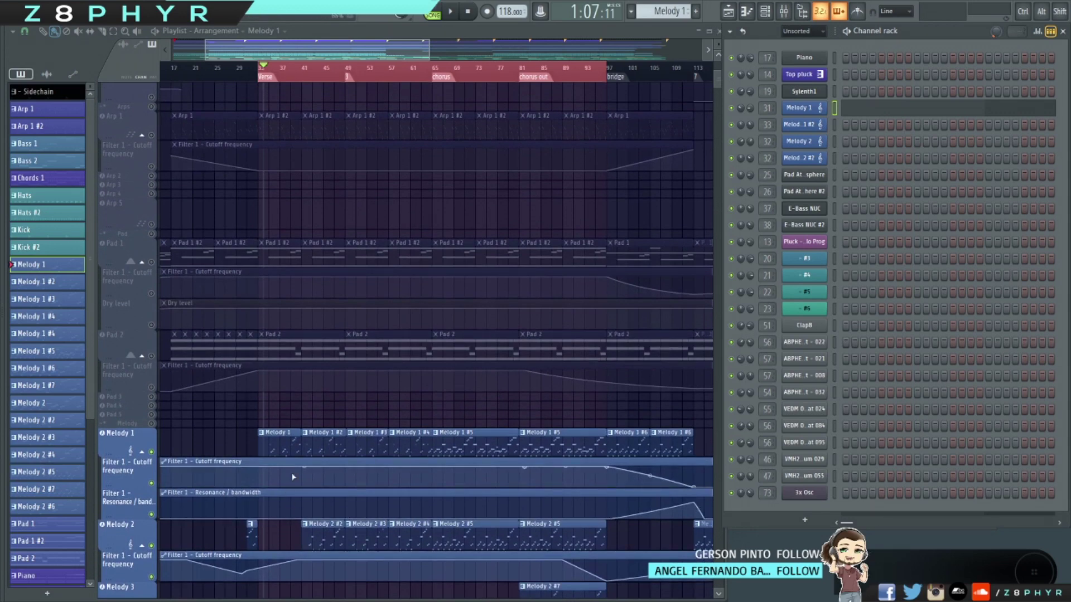
scroll(268, 440, "down", 2)
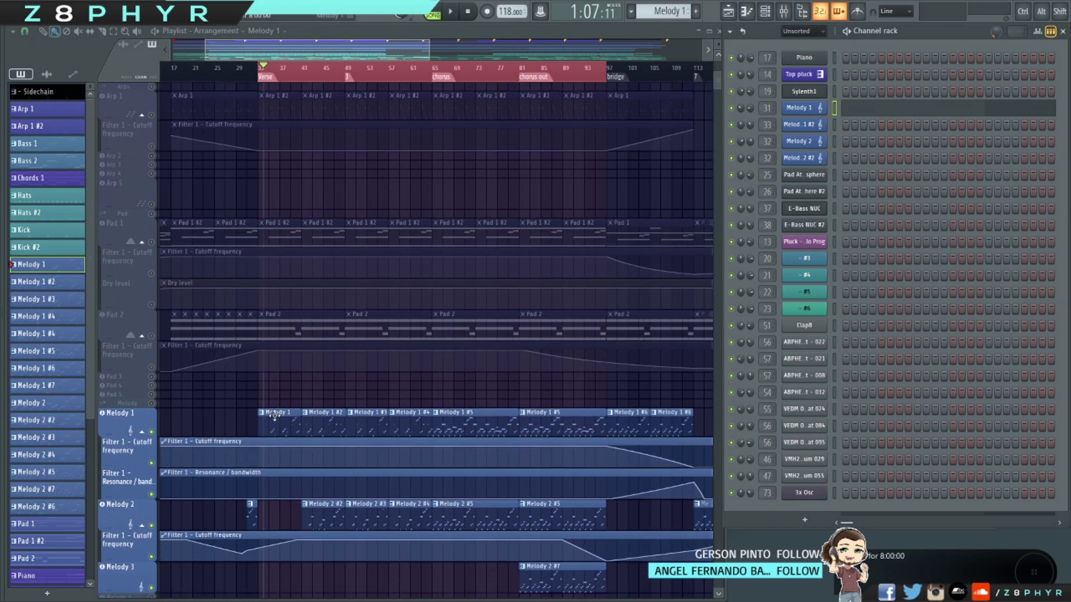
scroll(373, 382, "left", 3)
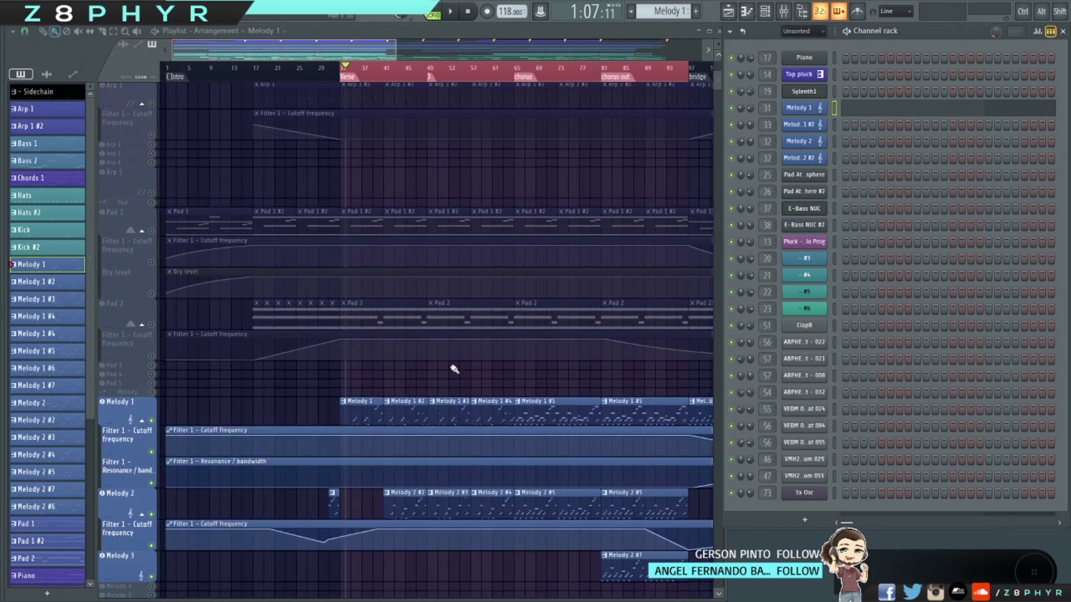
scroll(368, 252, "up", 3)
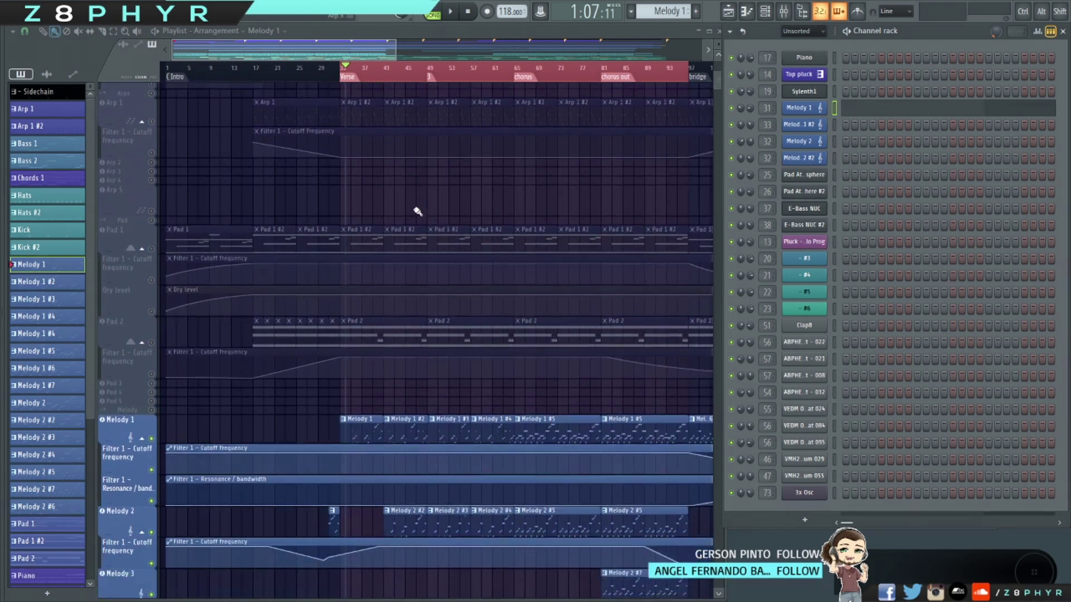
scroll(418, 485, "down", 3)
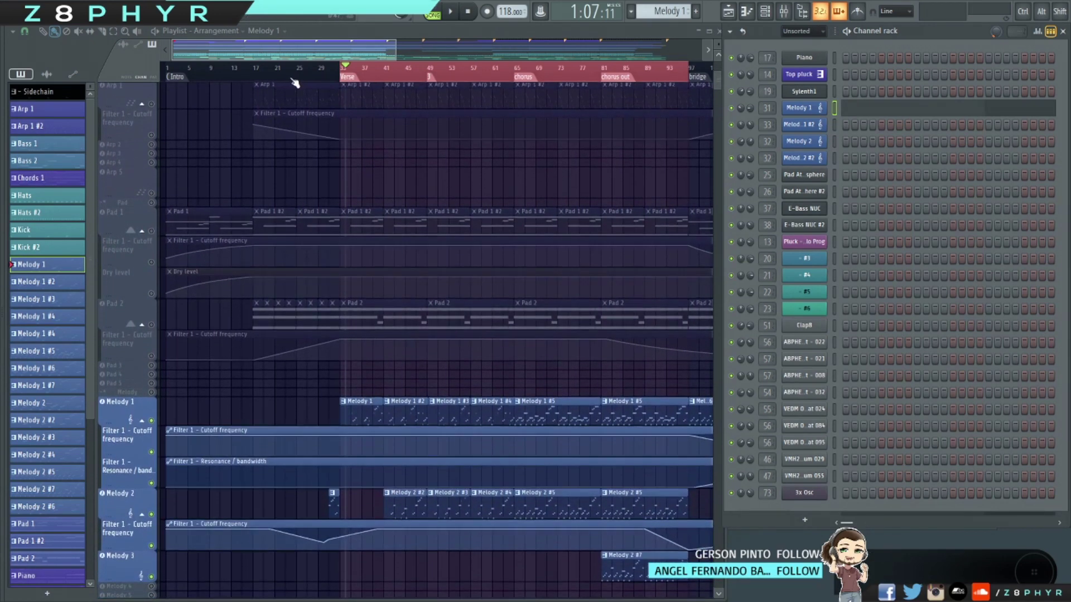
scroll(270, 119, "up", 3)
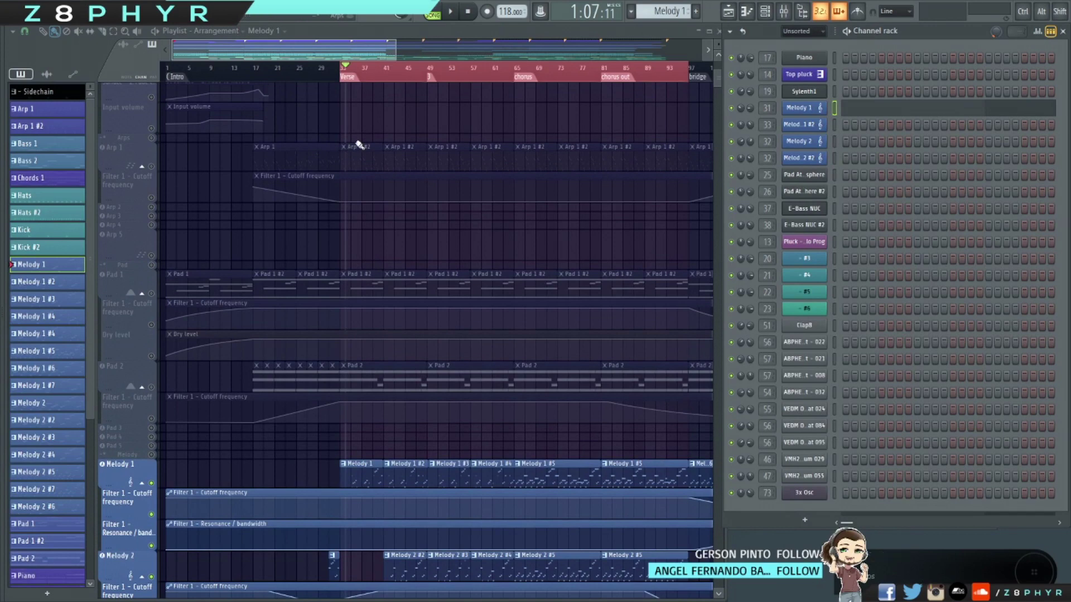
scroll(401, 459, "down", 6)
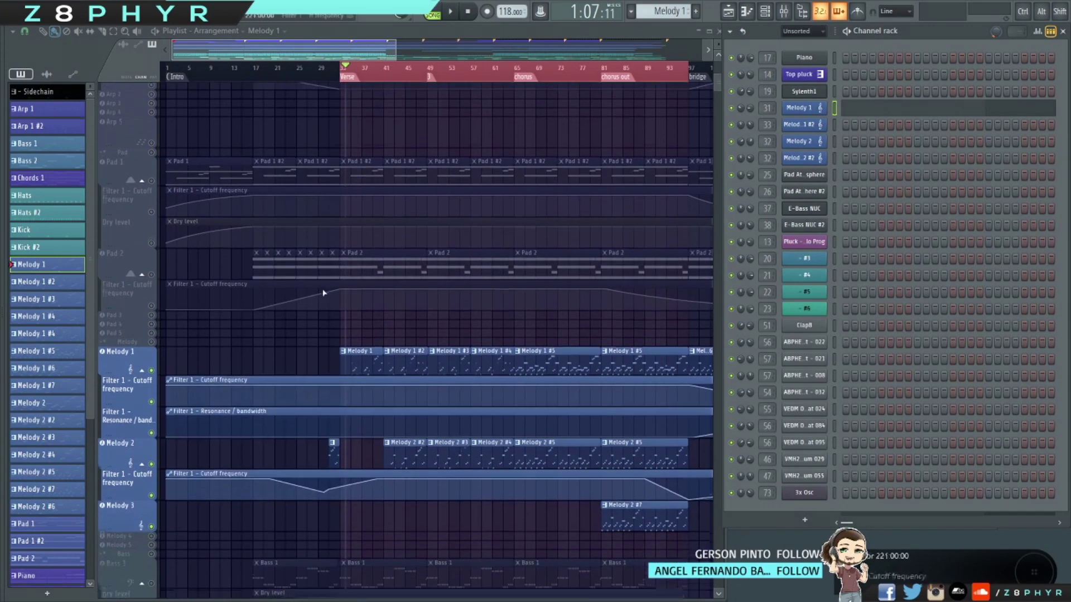
scroll(476, 336, "down", 3)
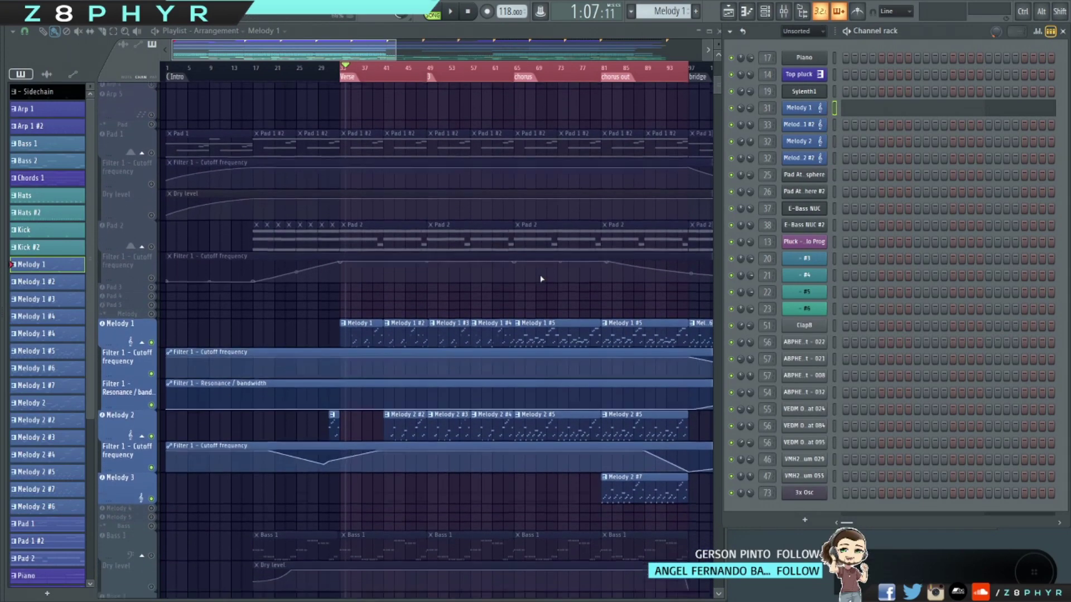
scroll(353, 376, "down", 6)
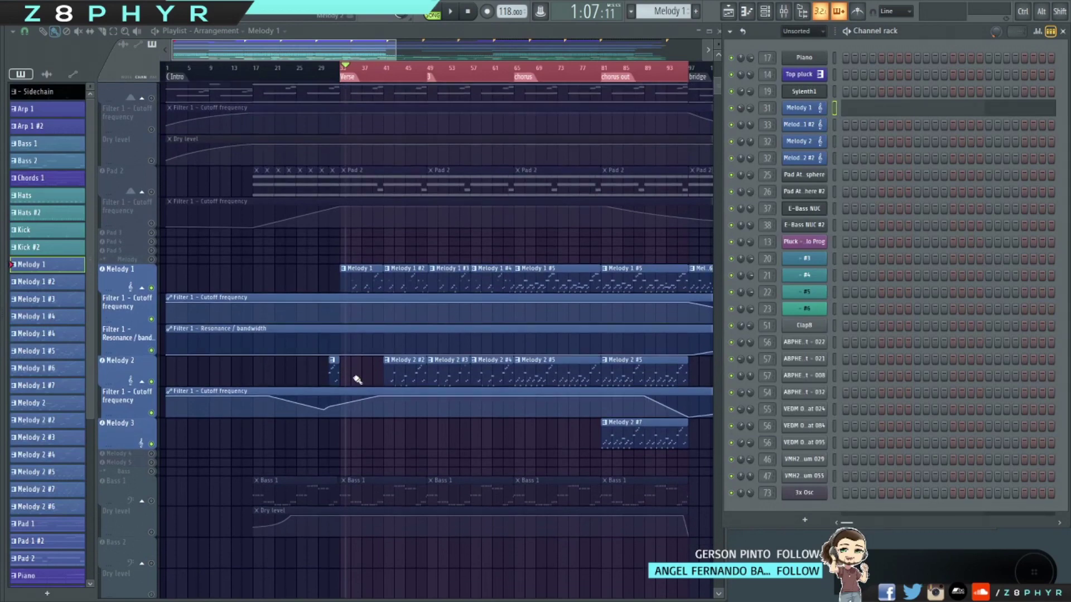
scroll(354, 351, "up", 10)
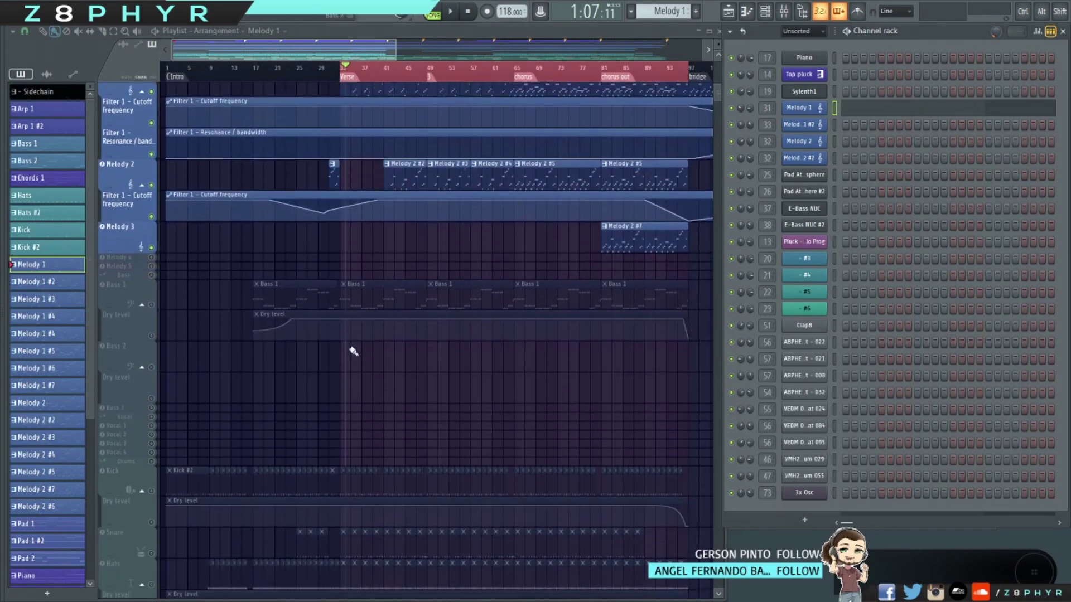
scroll(252, 346, "up", 12)
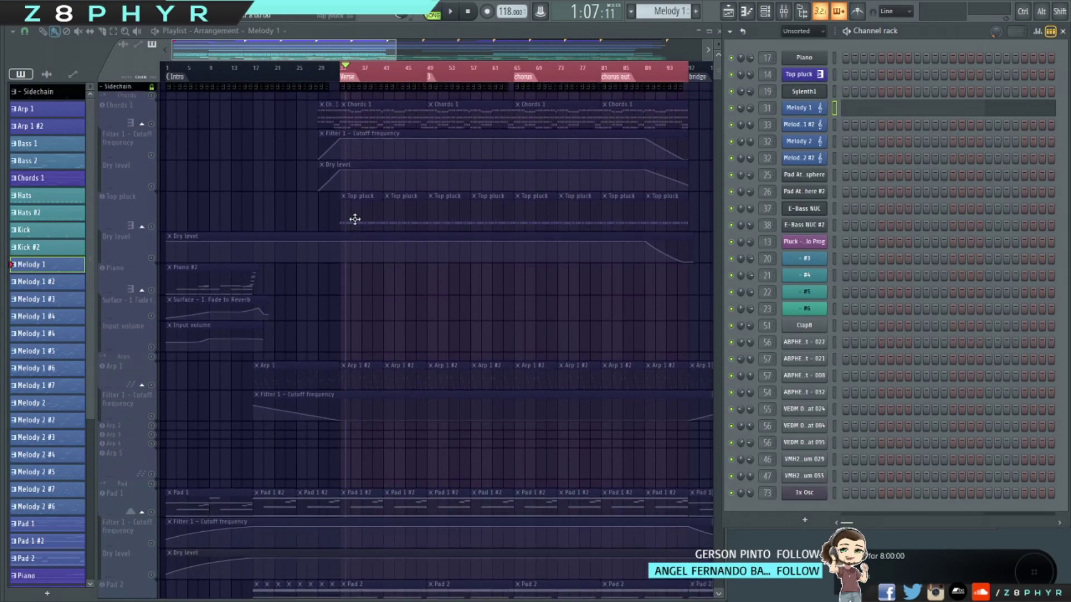
scroll(435, 296, "down", 13)
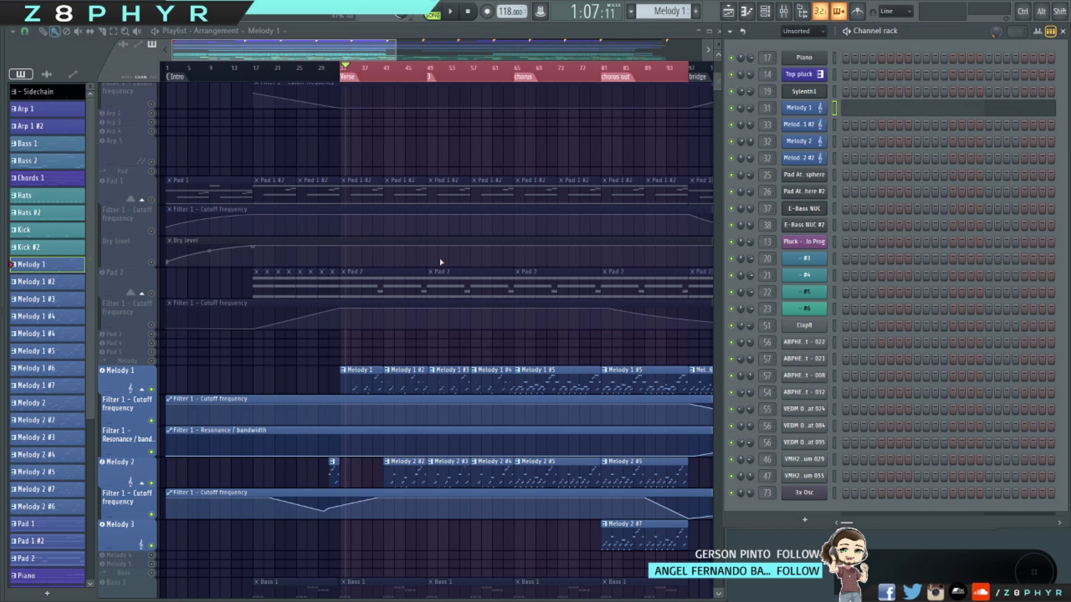
scroll(440, 262, "up", 10)
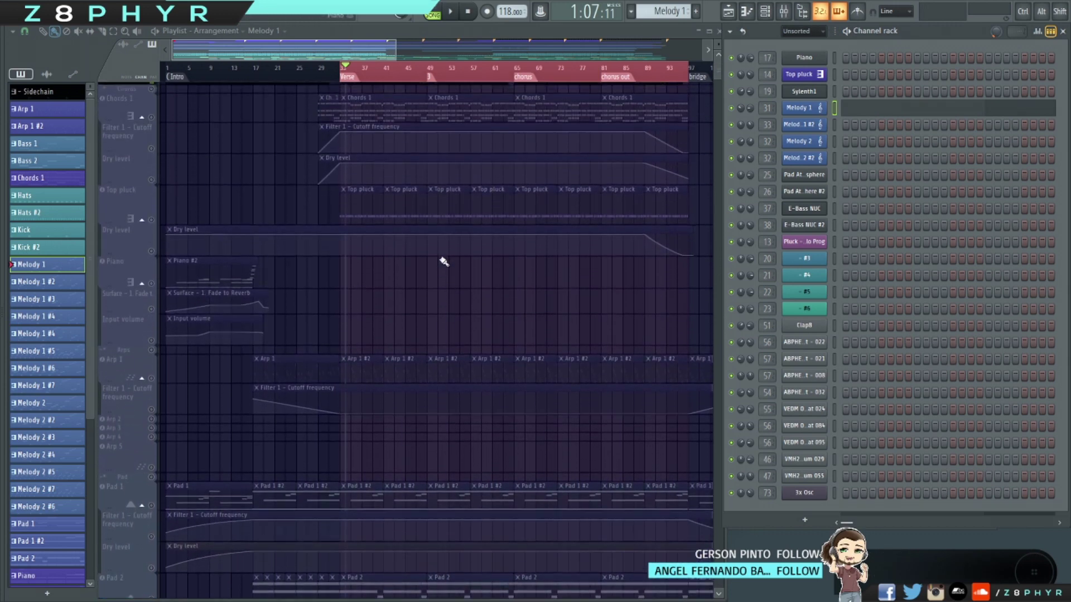
scroll(444, 262, "up", 1)
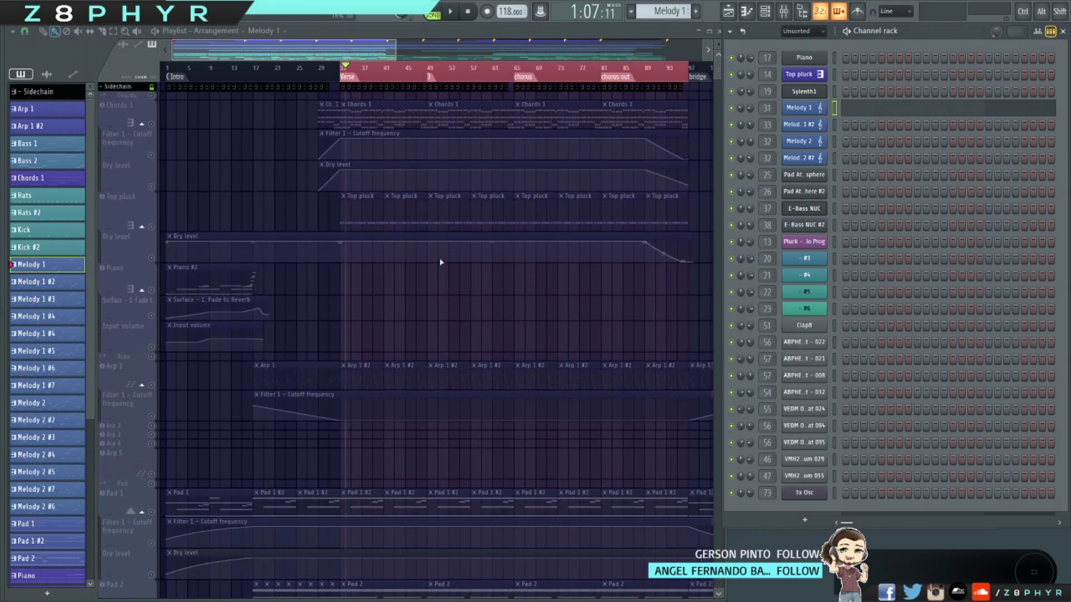
scroll(441, 262, "down", 5)
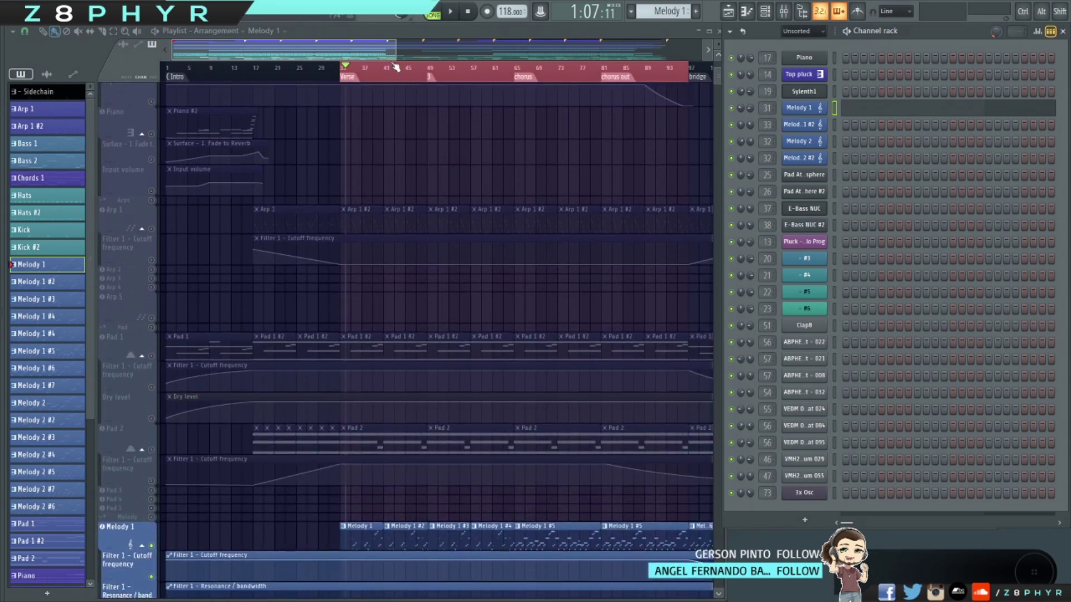
Zoom out the playlist and make all muted tracks audible again.
scroll(395, 67, "down", 3)
scroll(461, 150, "up", 4)
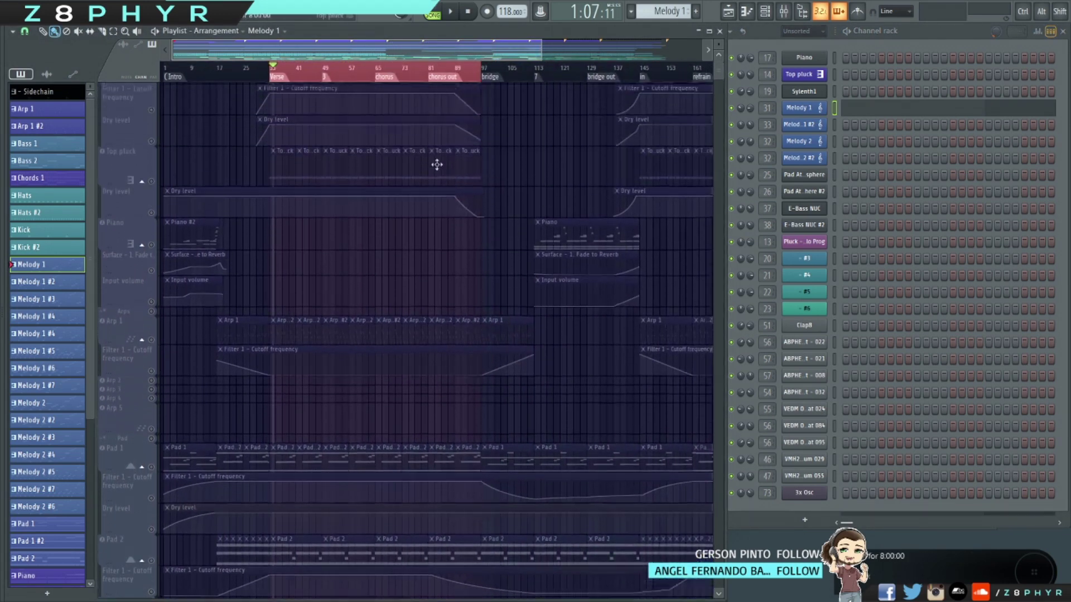
scroll(334, 139, "up", 2)
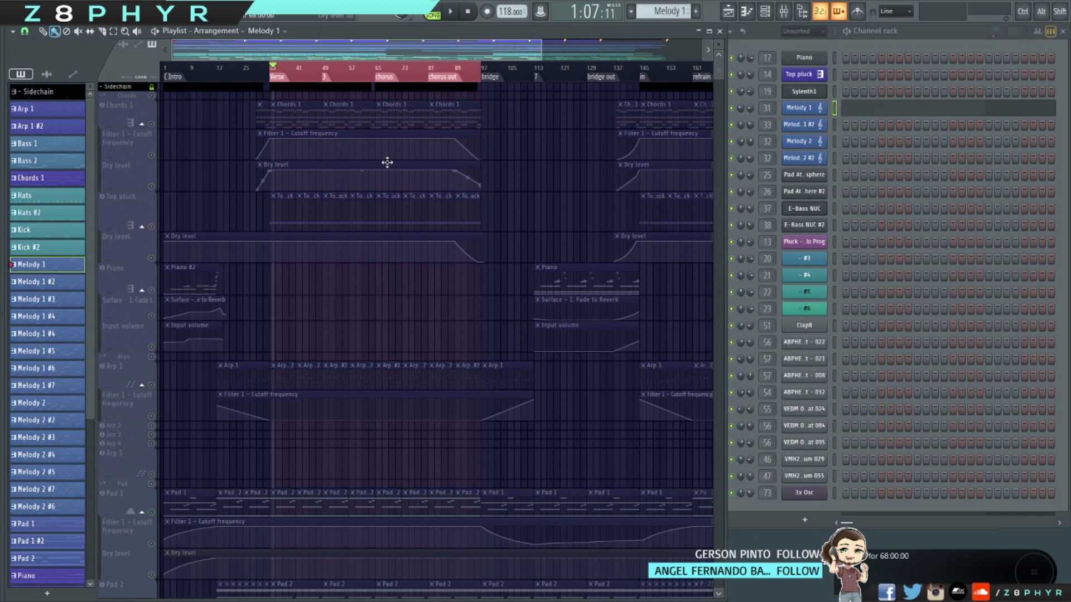
left_click(153, 124)
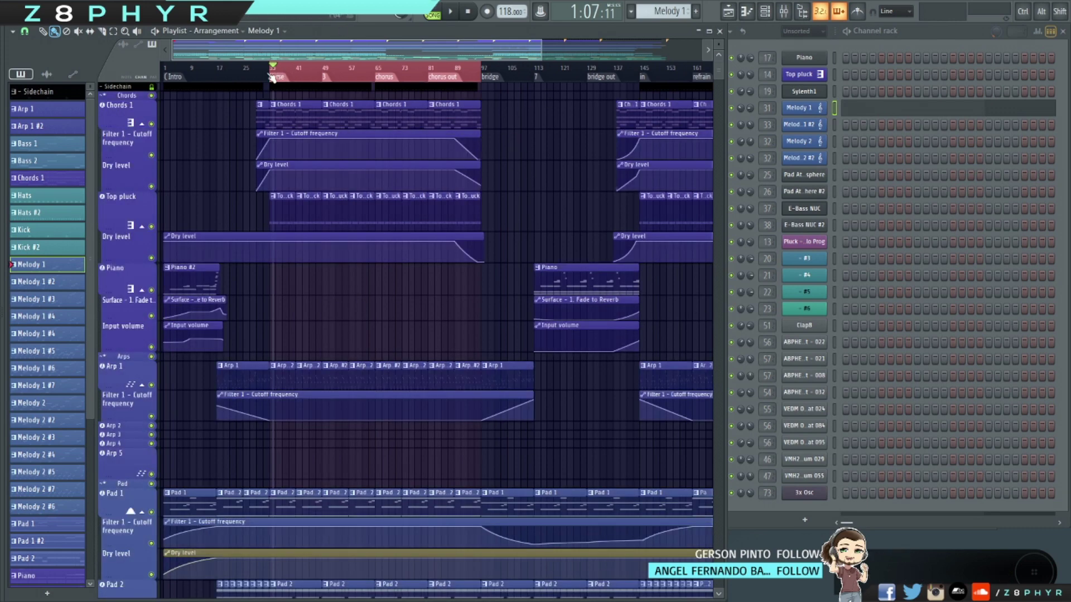
Select bars 97–161 on the ruler and set playback to start at bar 113.
mouse_move(271, 72)
left_mouse_down()
mouse_move(474, 65)
mouse_move(626, 78)
mouse_move(614, 72)
left_mouse_up()
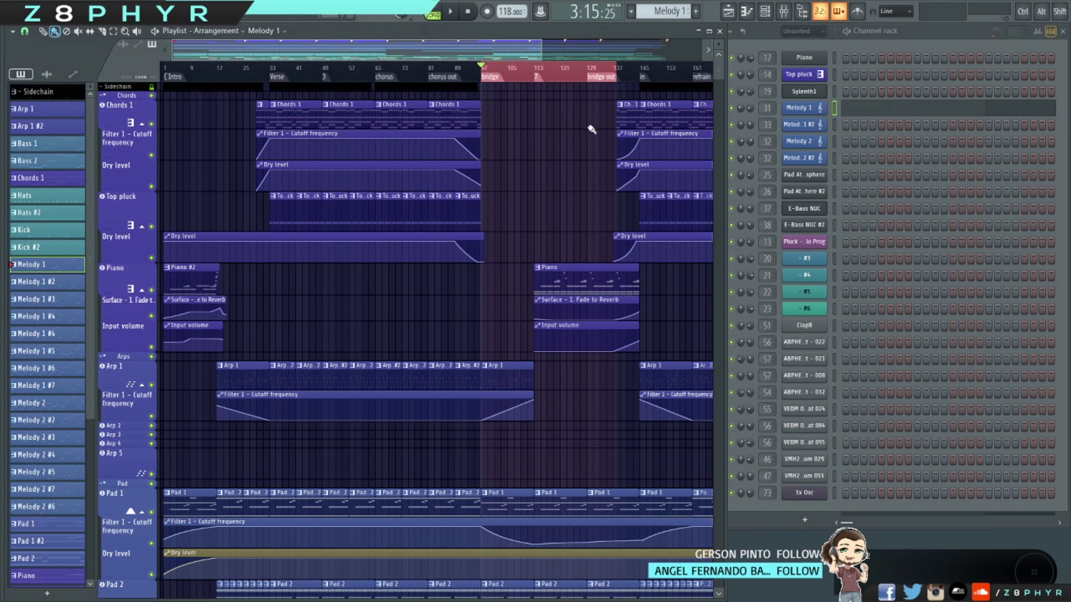
scroll(547, 110, "right", 3)
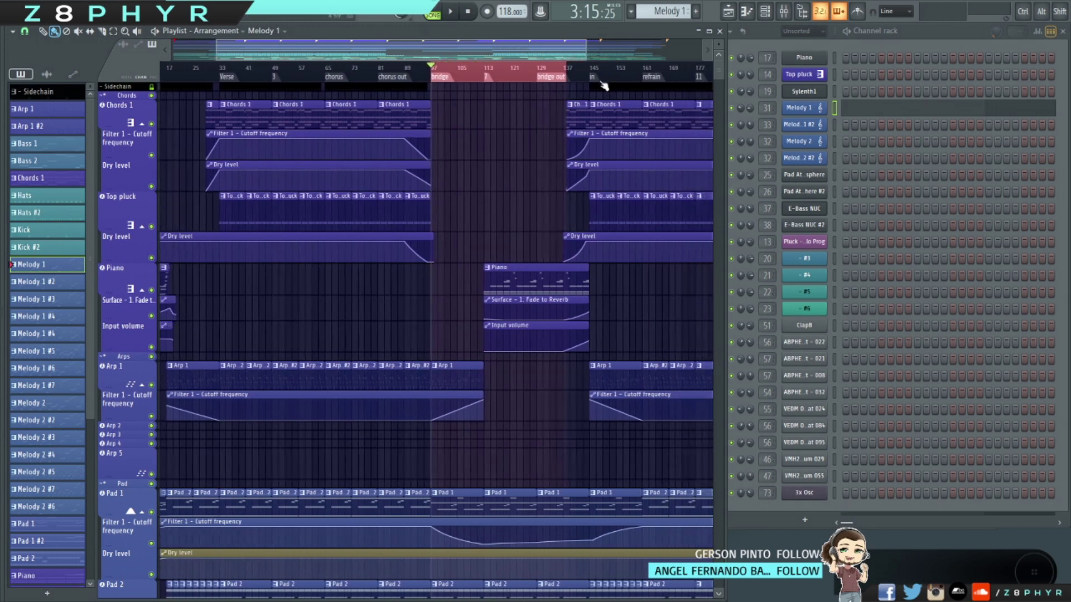
left_click_drag(431, 71, 630, 73)
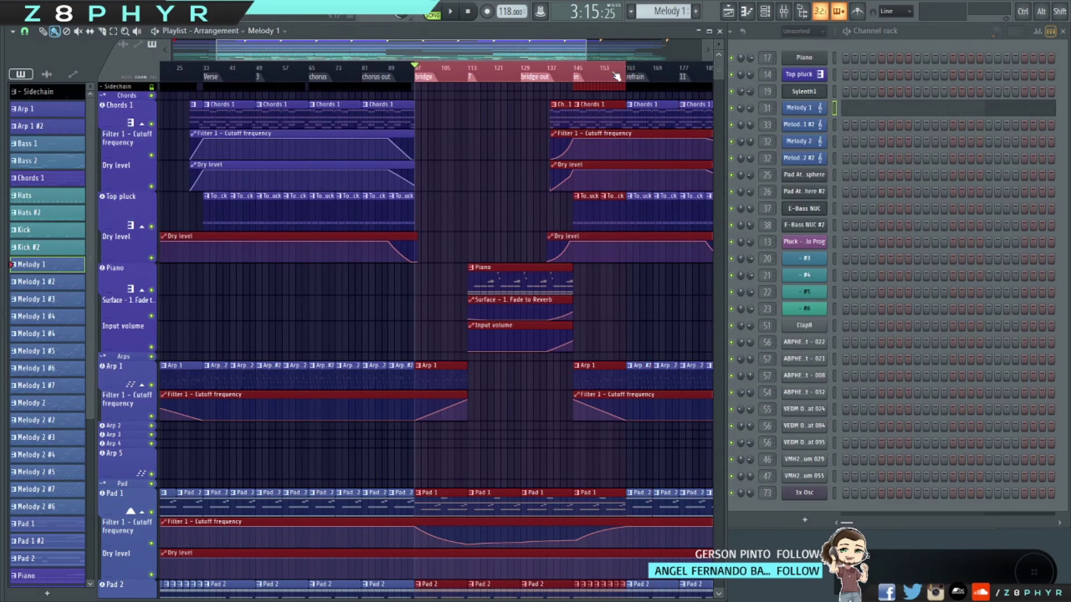
left_click(545, 125, "ctrl")
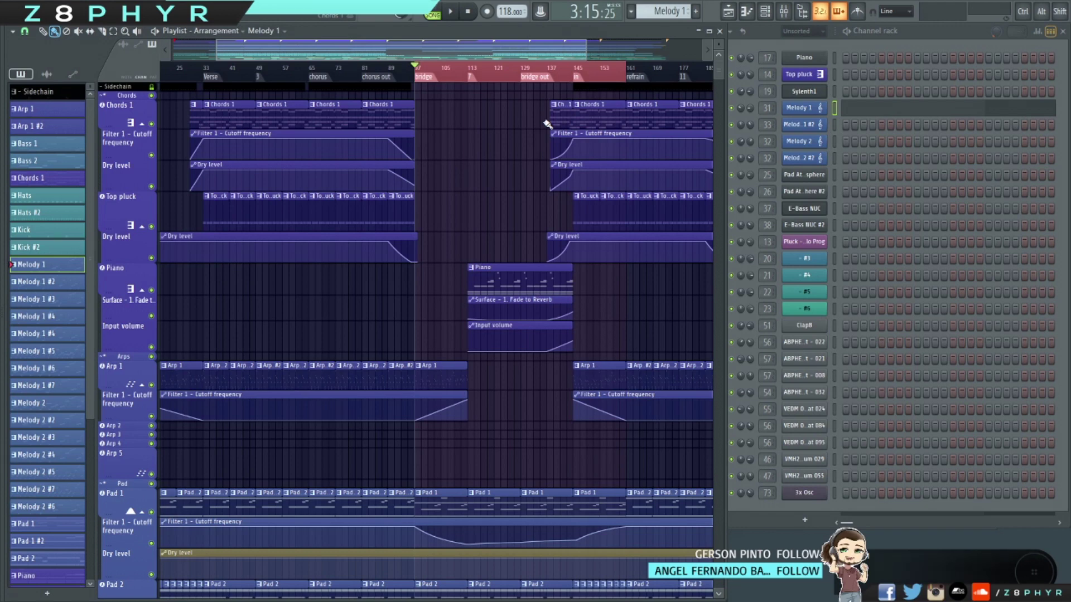
left_click(469, 72)
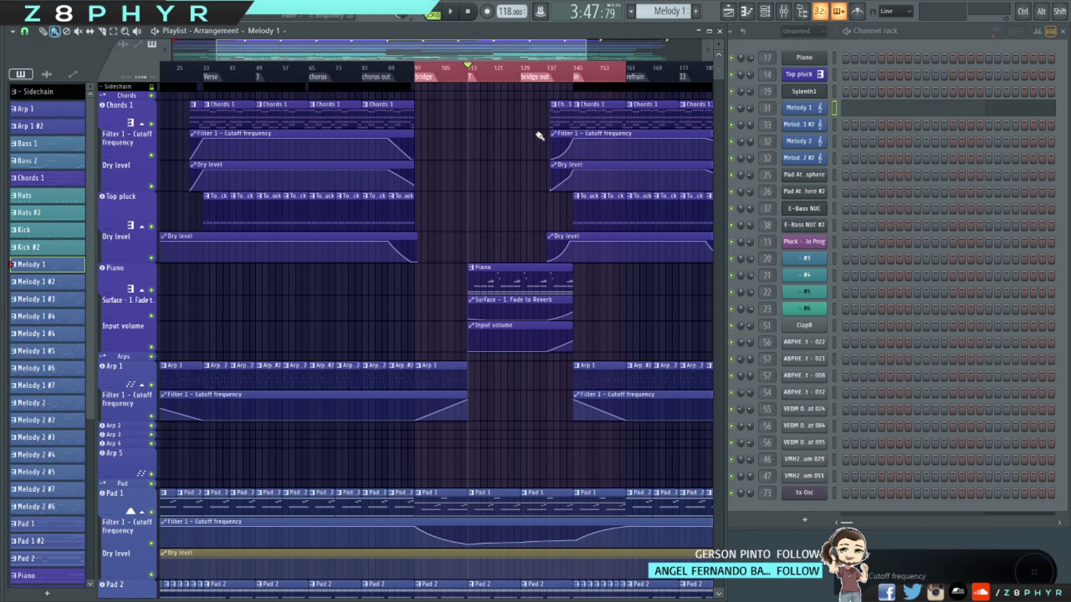
scroll(565, 80, "right", 1)
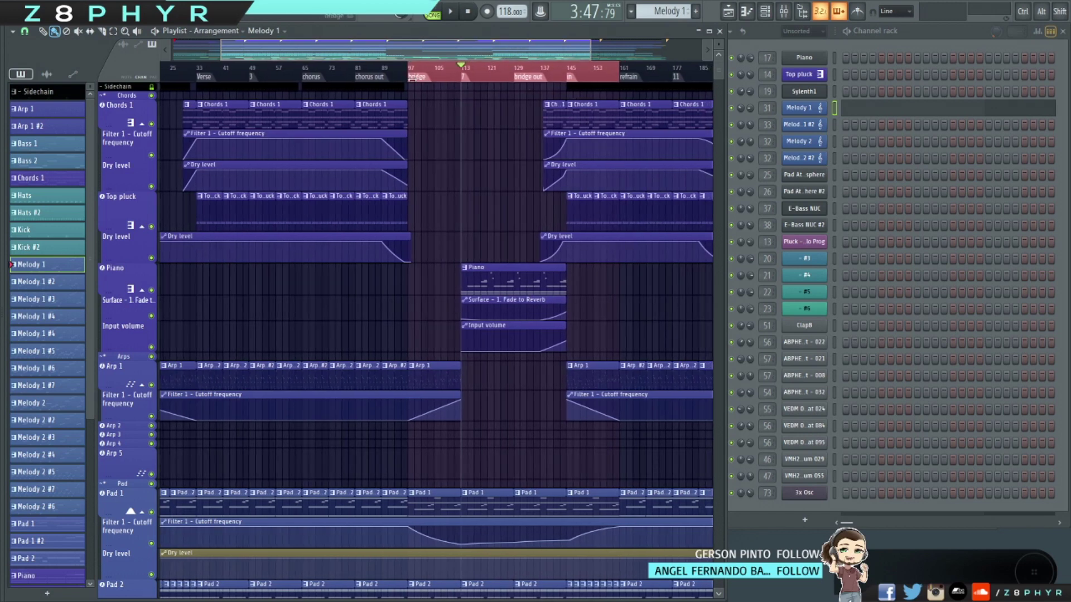
Play from bar 113 and open the bridge's Piano clip in the piano roll.
key("space")
scroll(561, 209, "down", 7)
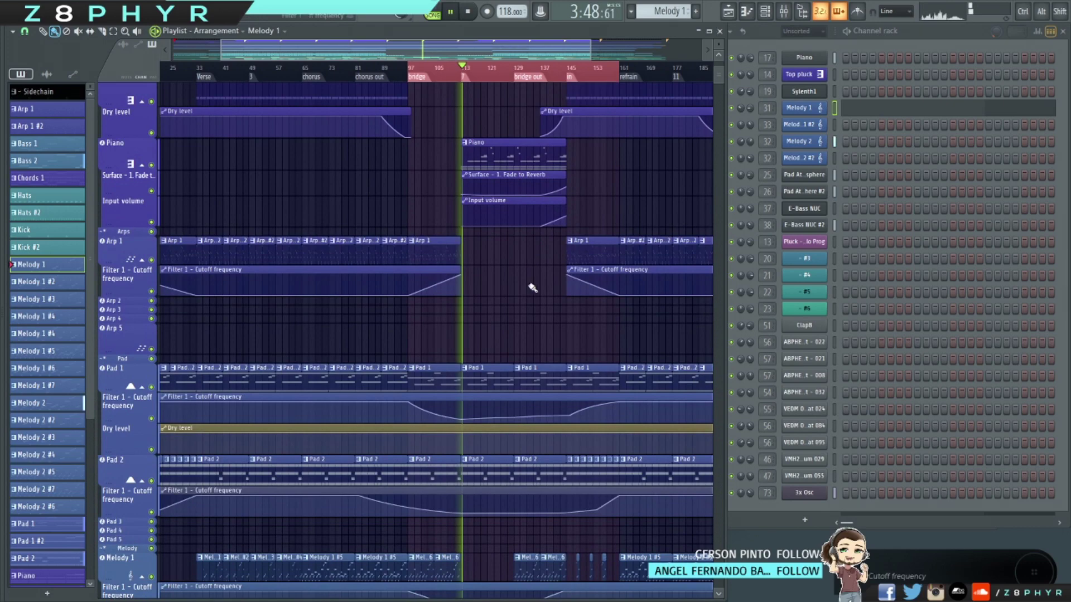
scroll(517, 347, "up", 7)
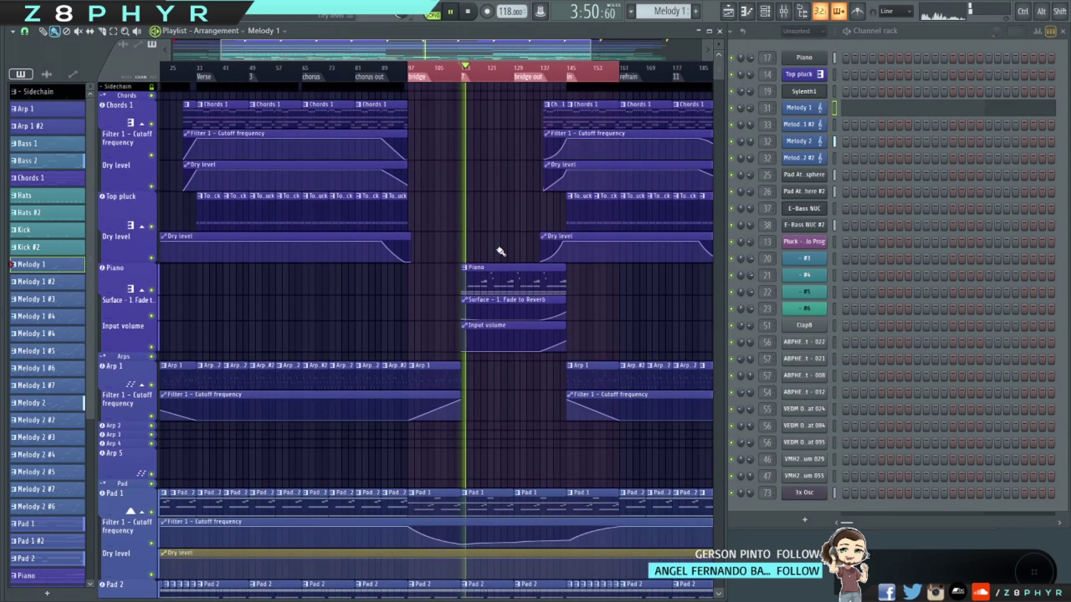
scroll(496, 226, "down", 8)
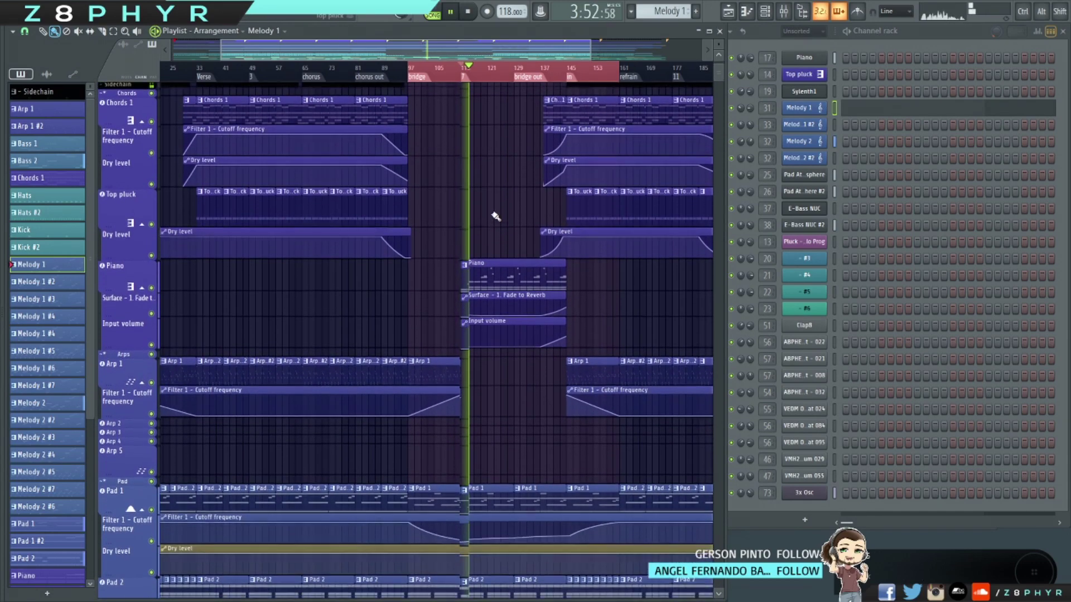
scroll(496, 218, "up", 5, "ctrl")
scroll(496, 216, "up", 3)
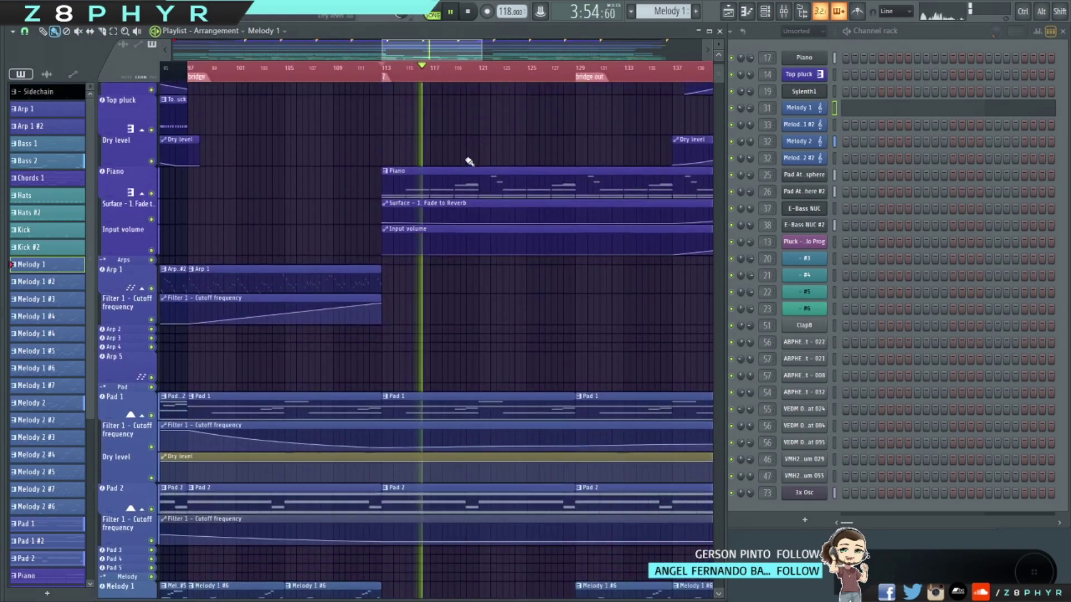
scroll(509, 147, "right", 3, "shift")
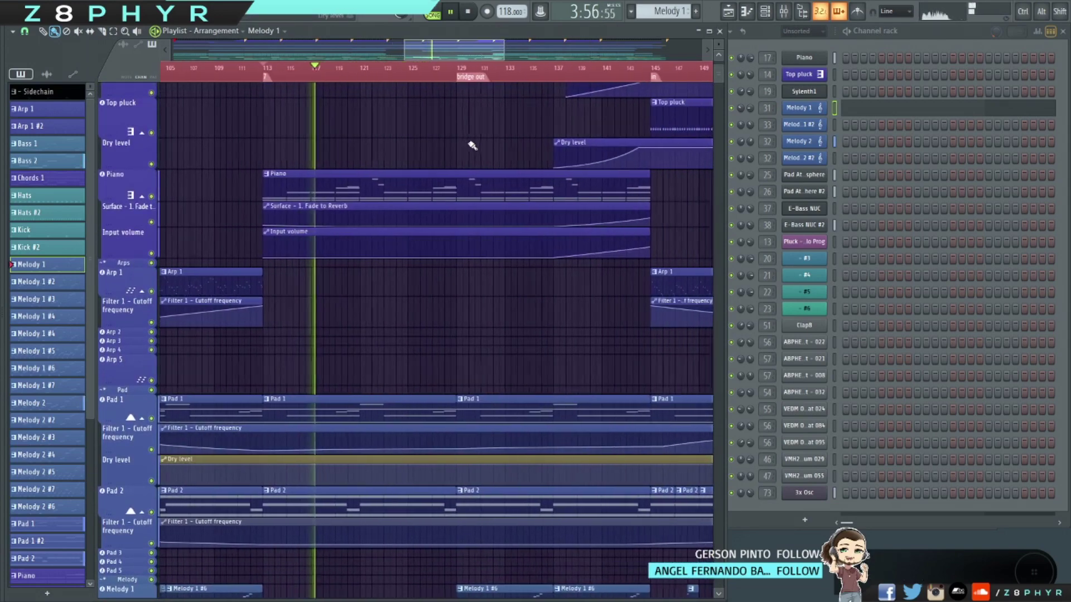
scroll(471, 146, "up", 4)
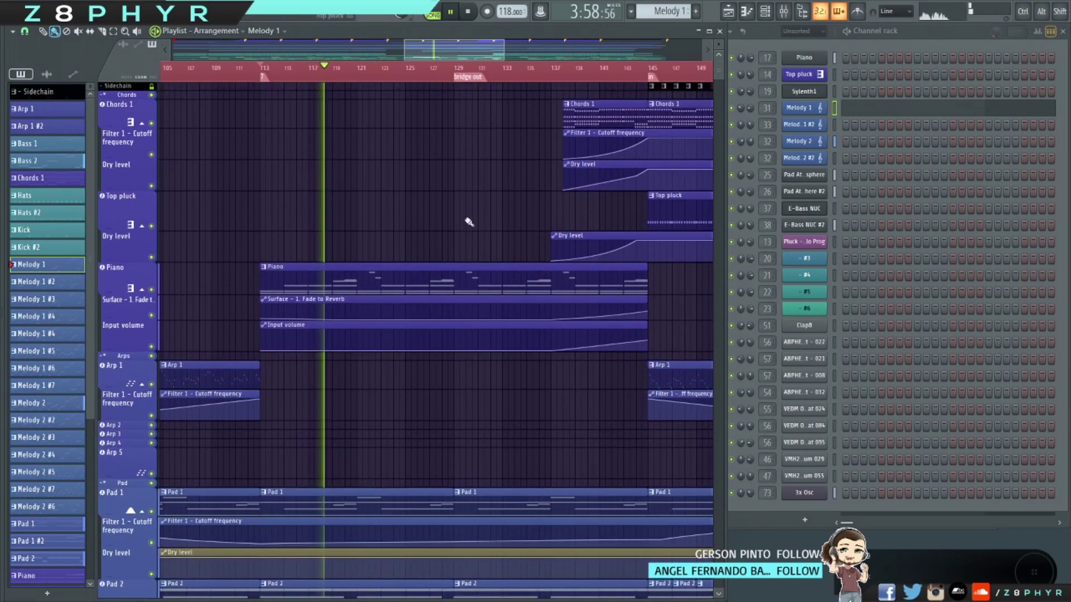
double_click(466, 271)
Zoom out to view the whole Piano pattern and stop playback.
scroll(463, 260, "down", 4, "ctrl")
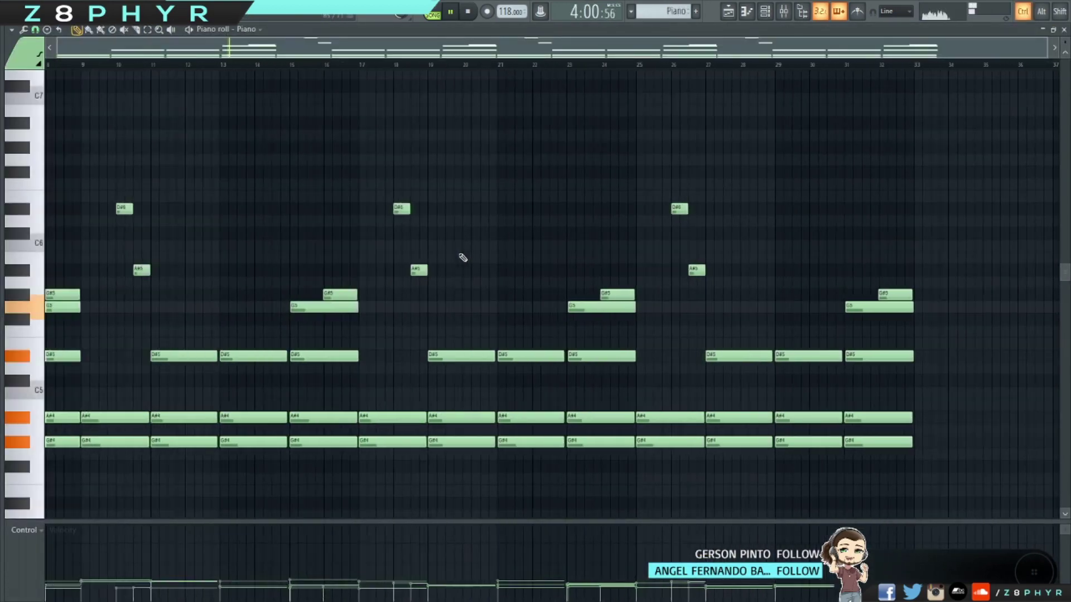
scroll(454, 250, "down", 3)
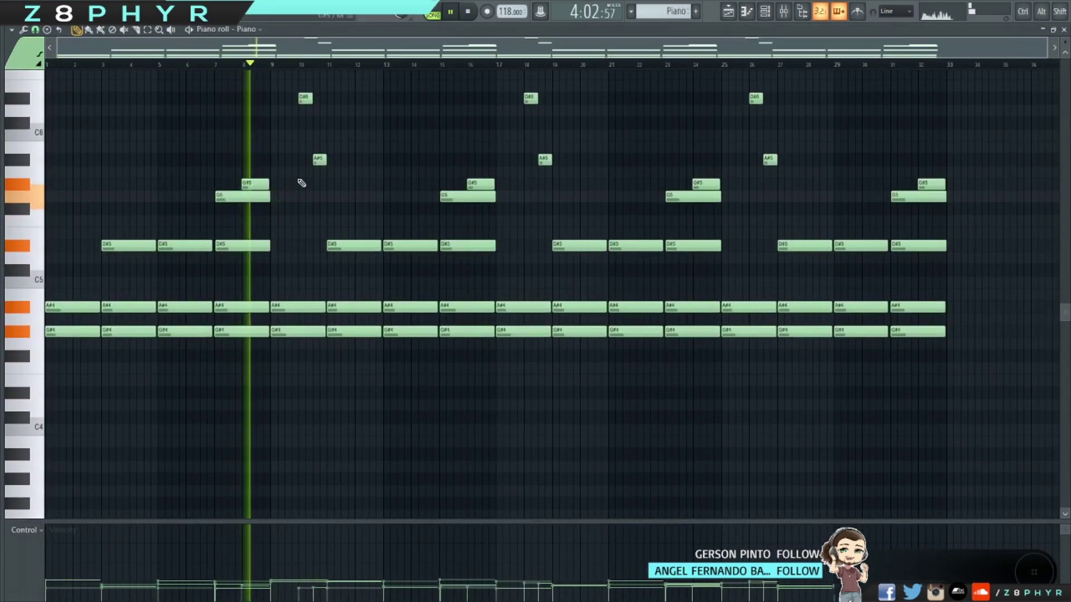
scroll(301, 182, "up", 2)
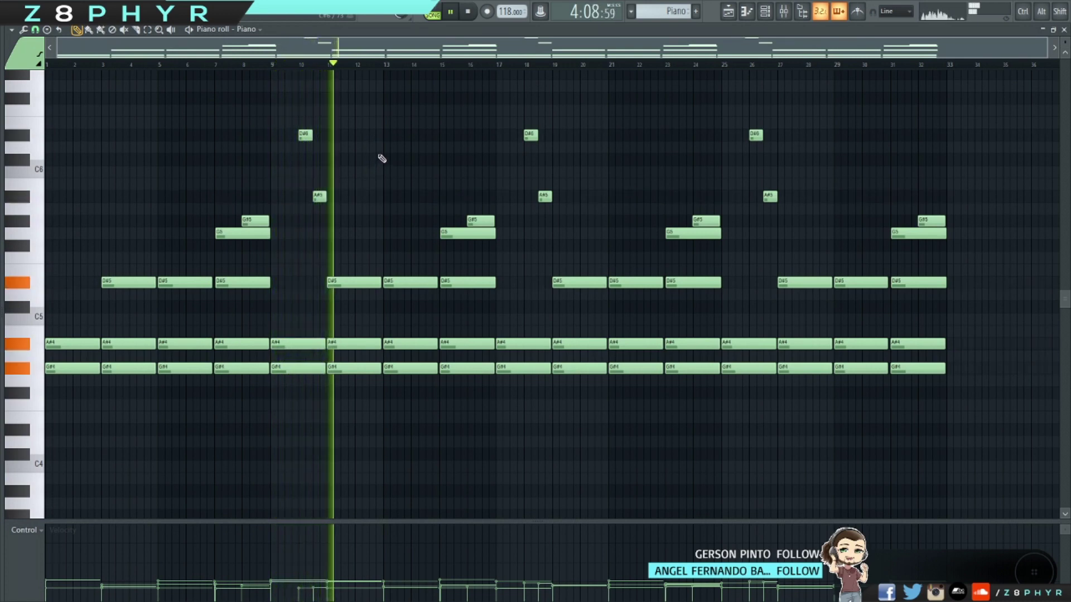
key("space")
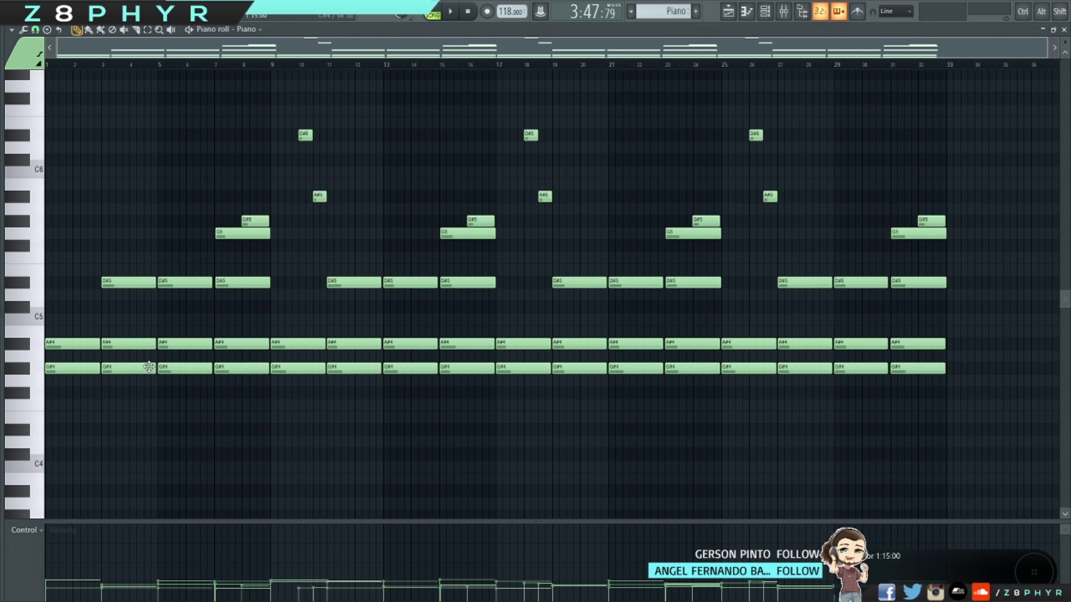
scroll(468, 348, "down", 2)
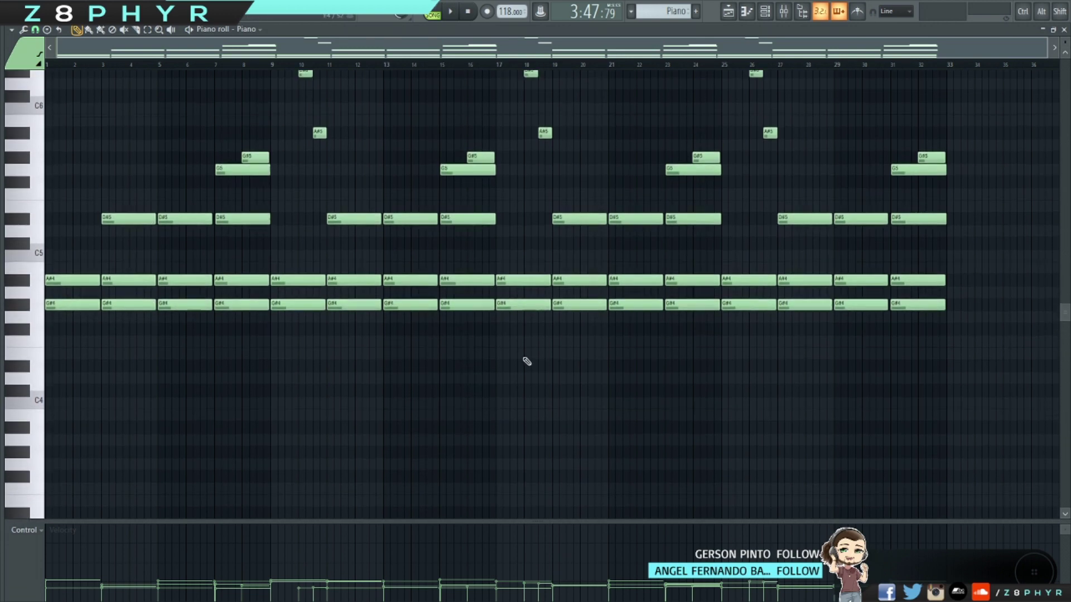
scroll(727, 380, "up", 1)
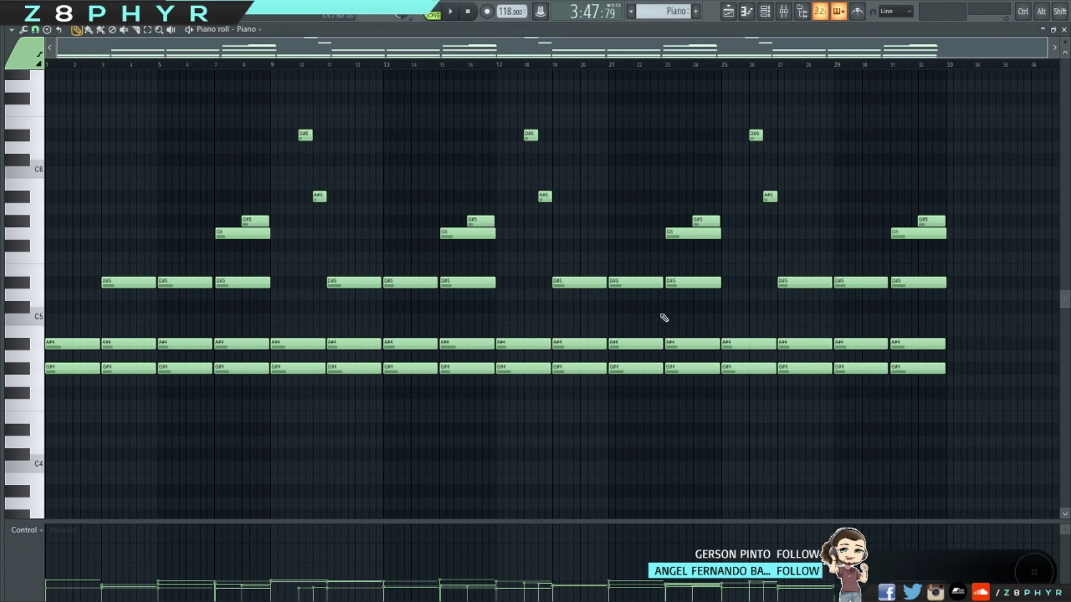
mouse_move(29, 377)
Select the Piano chord notes, close the randomizer without applying it, deselect, and exit the piano roll.
left_click_drag(975, 411, 3, 123)
key("alt+r")
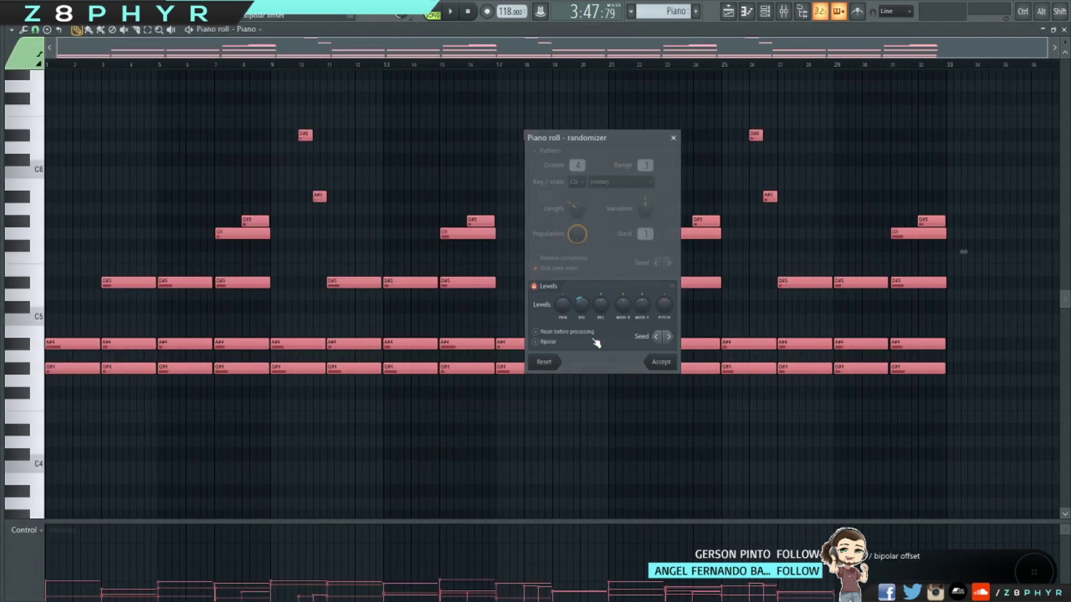
left_click(673, 138)
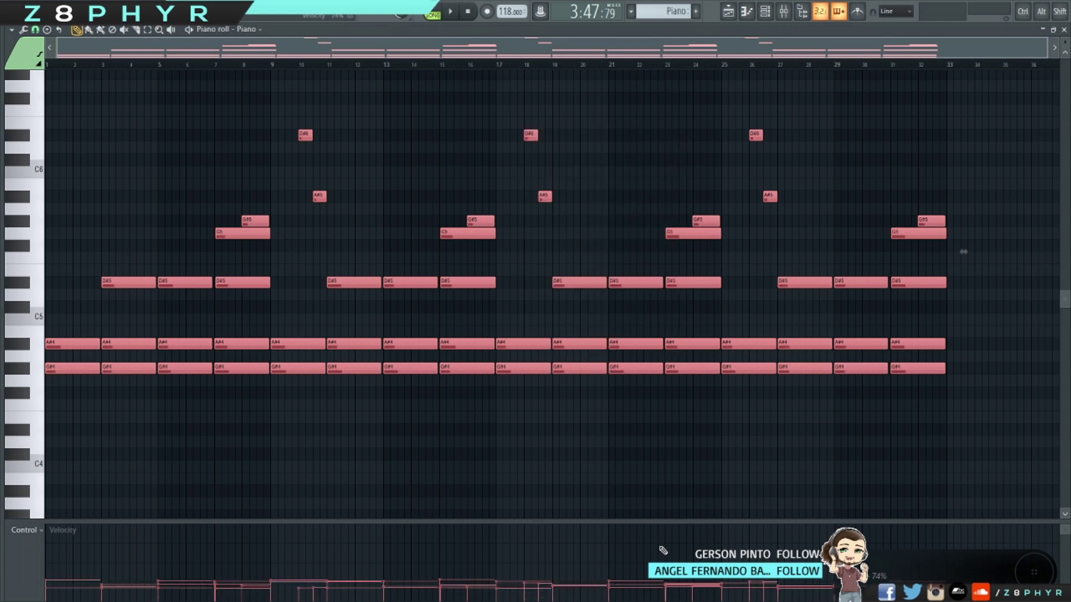
key("ctrl+d")
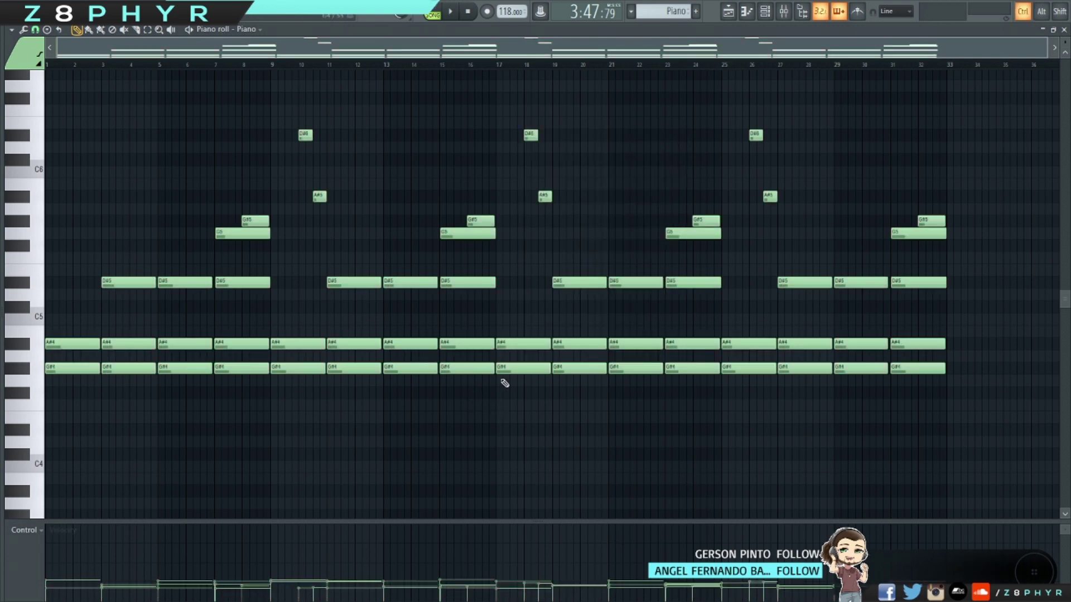
left_click(1063, 29)
mouse_move(468, 54)
left_mouse_down()
mouse_move(481, 55)
mouse_move(460, 52)
left_mouse_up()
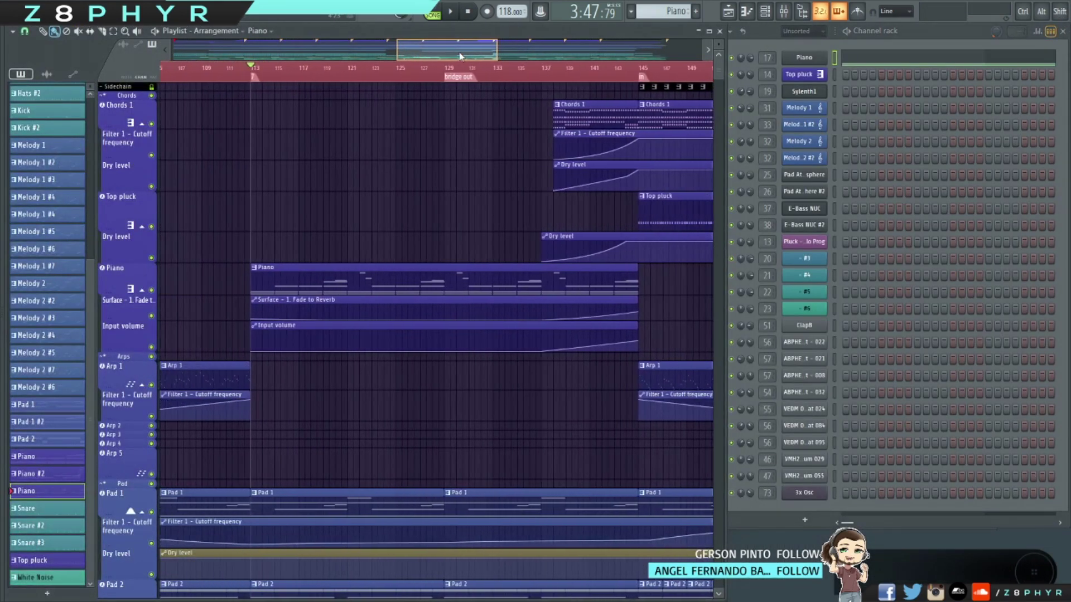
Bring the drum, loop and SFX tracks at the chorus-to-bridge transition into view, then pick Kick and Hats #2 patterns.
scroll(413, 168, "down", 6)
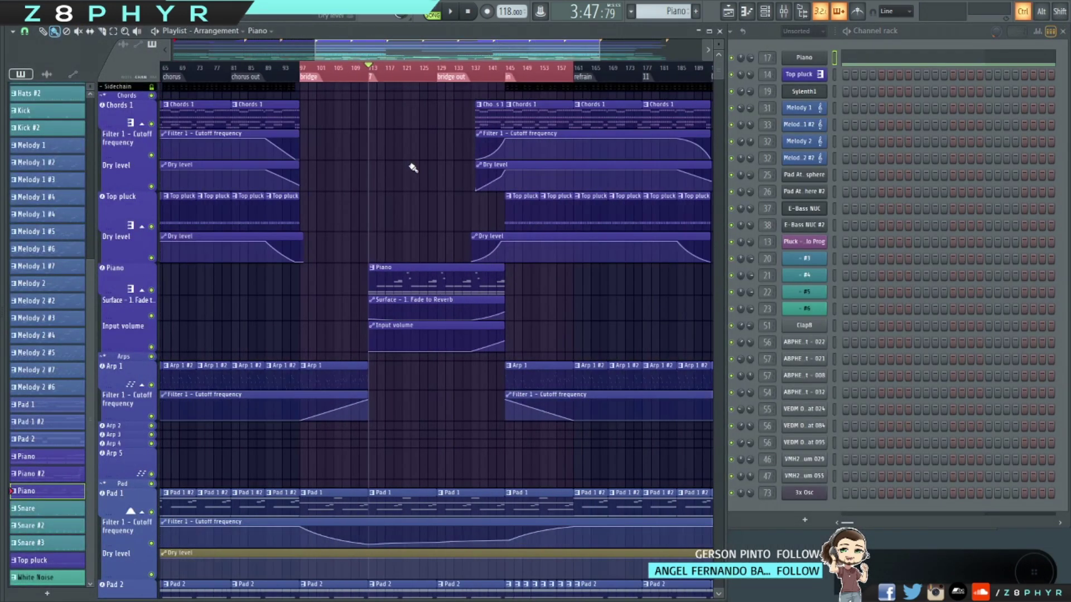
scroll(318, 304, "up", 4)
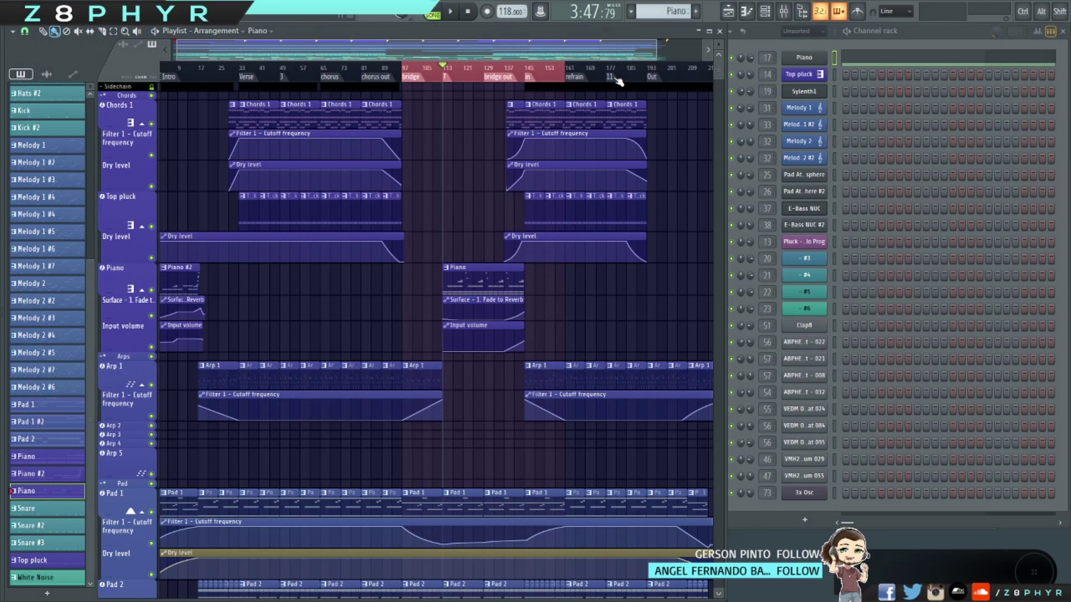
scroll(425, 332, "up", 1)
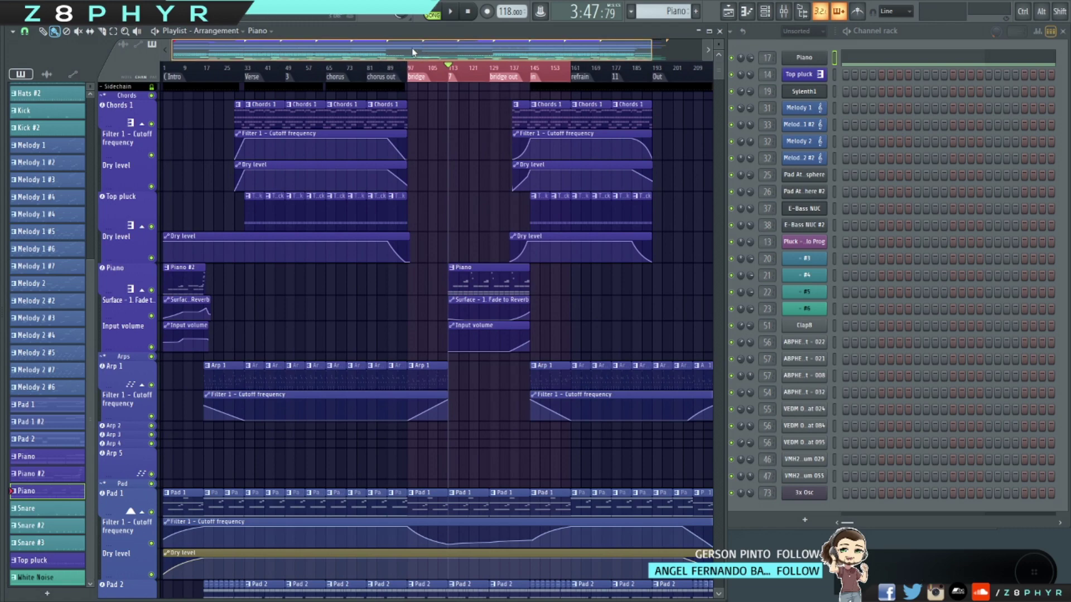
scroll(406, 148, "down", 5)
scroll(412, 148, "up", 3)
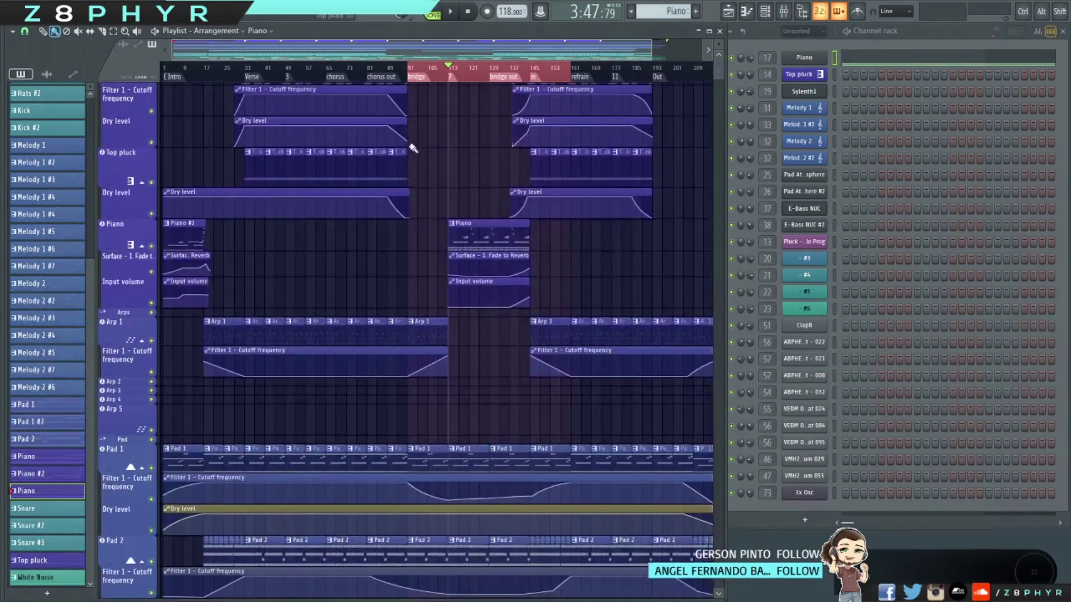
scroll(436, 156, "down", 5)
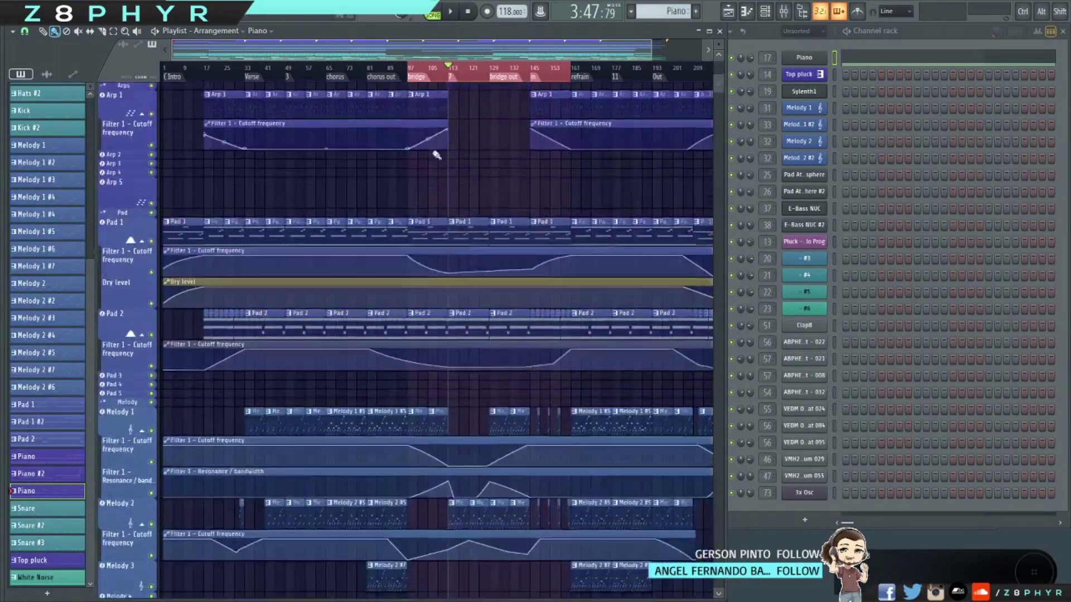
scroll(436, 156, "down", 10)
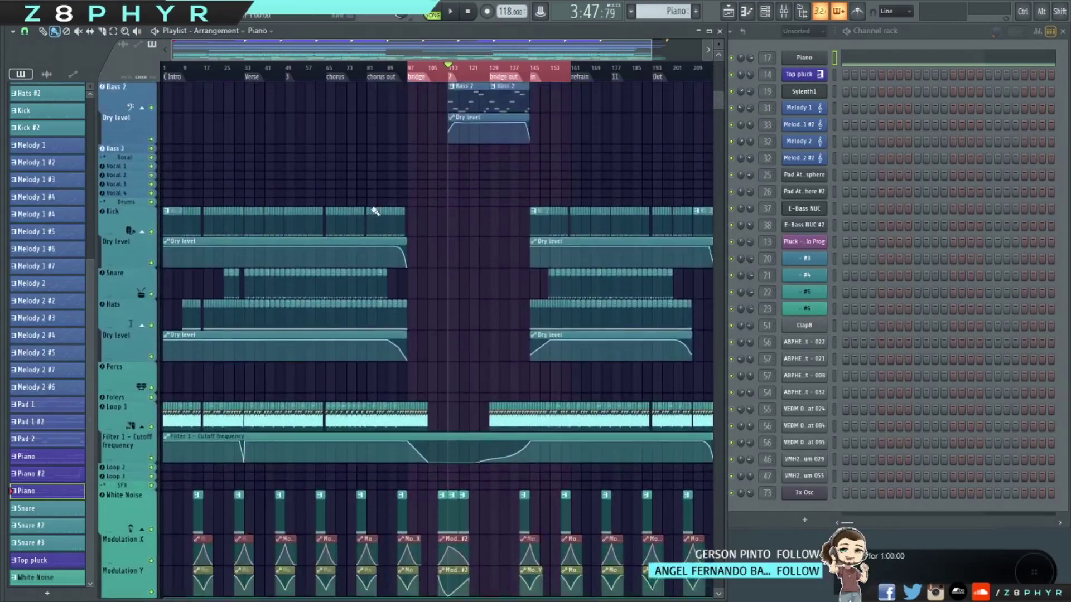
scroll(377, 219, "down", 2)
scroll(449, 340, "up", 5, "ctrl")
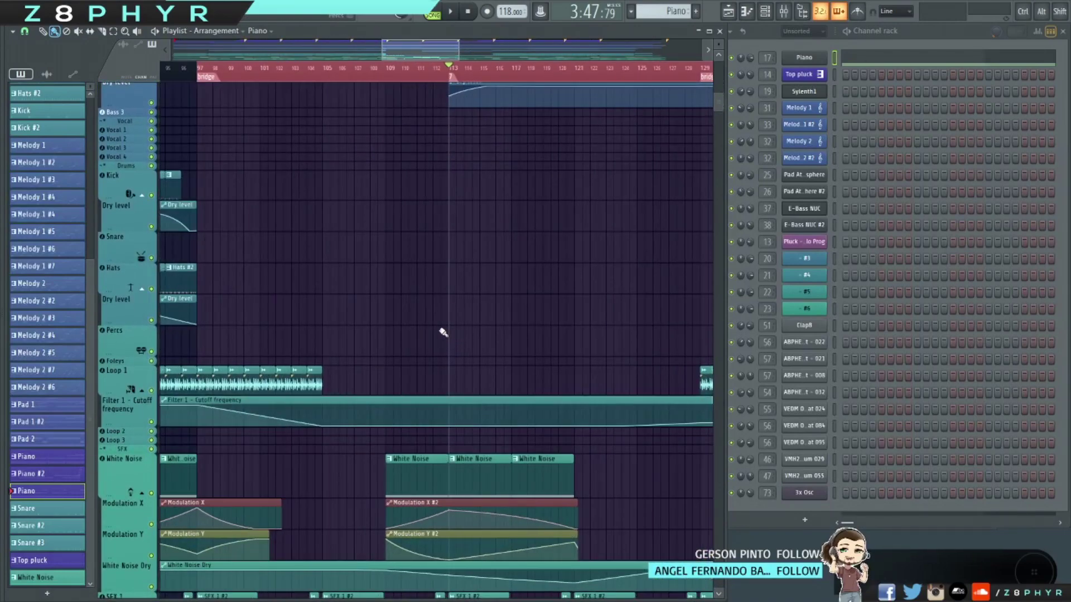
scroll(444, 326, "left", 6, "shift")
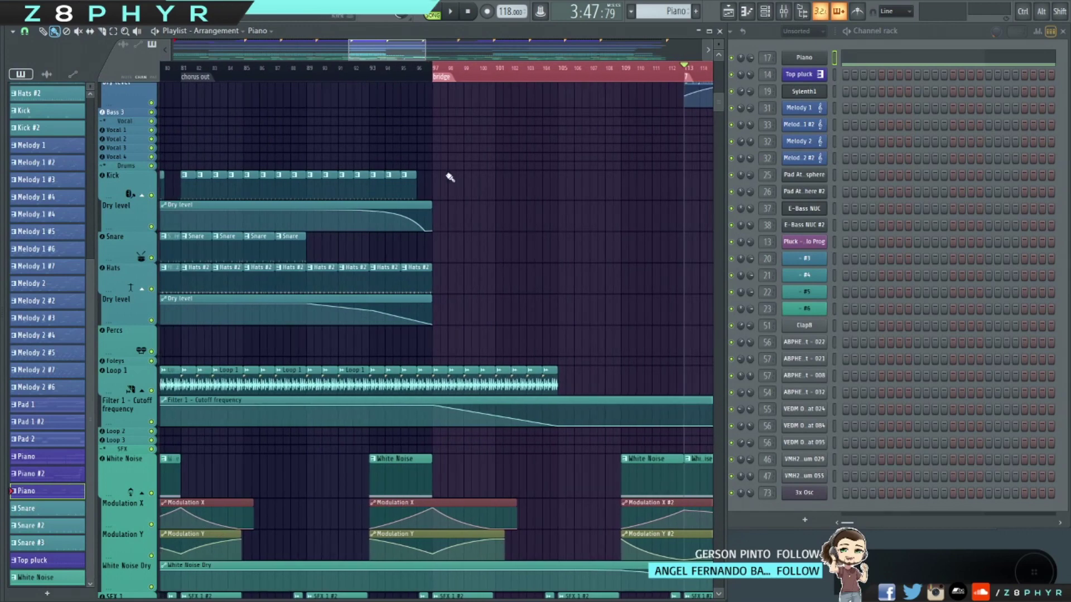
left_click(408, 179)
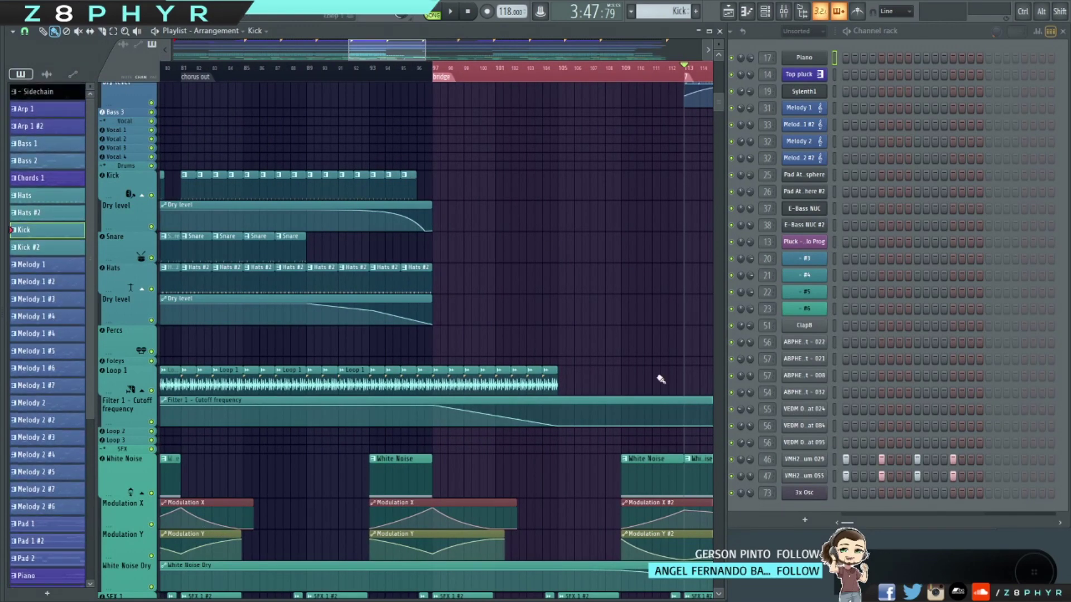
left_click(385, 276)
Open the mixer with F9, widen the channel rack, pan a VMH2 channel, and widen the playlist.
scroll(832, 350, "down", 5)
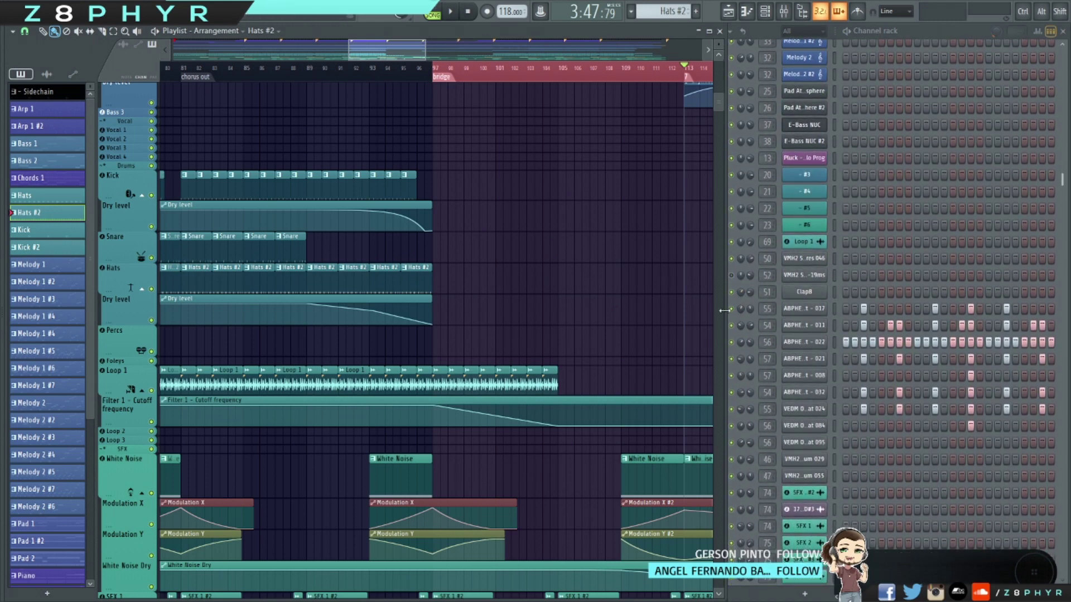
key("F9")
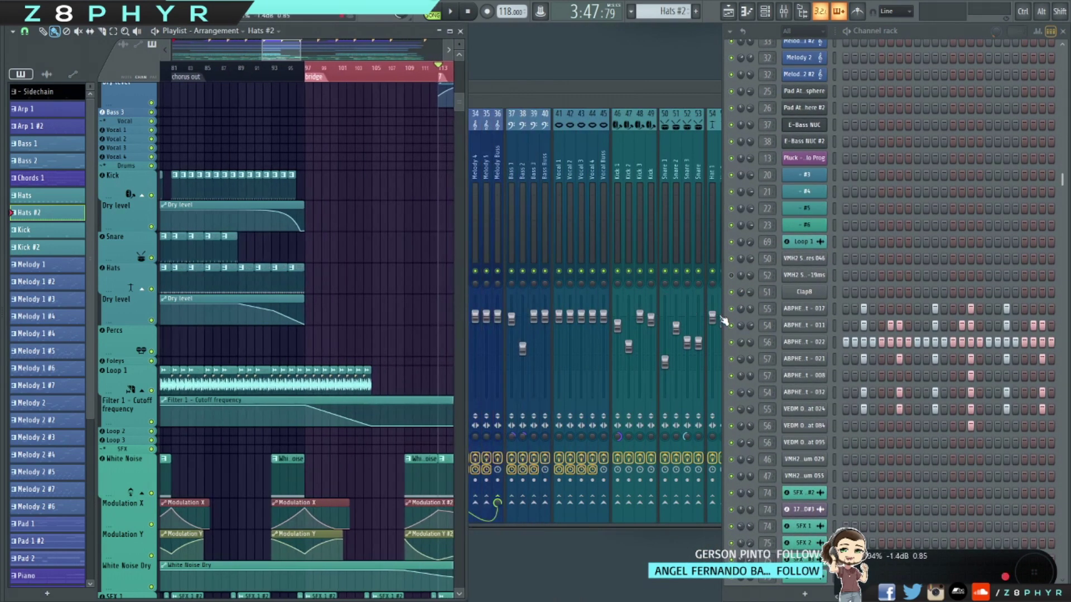
left_click_drag(723, 321, 516, 304)
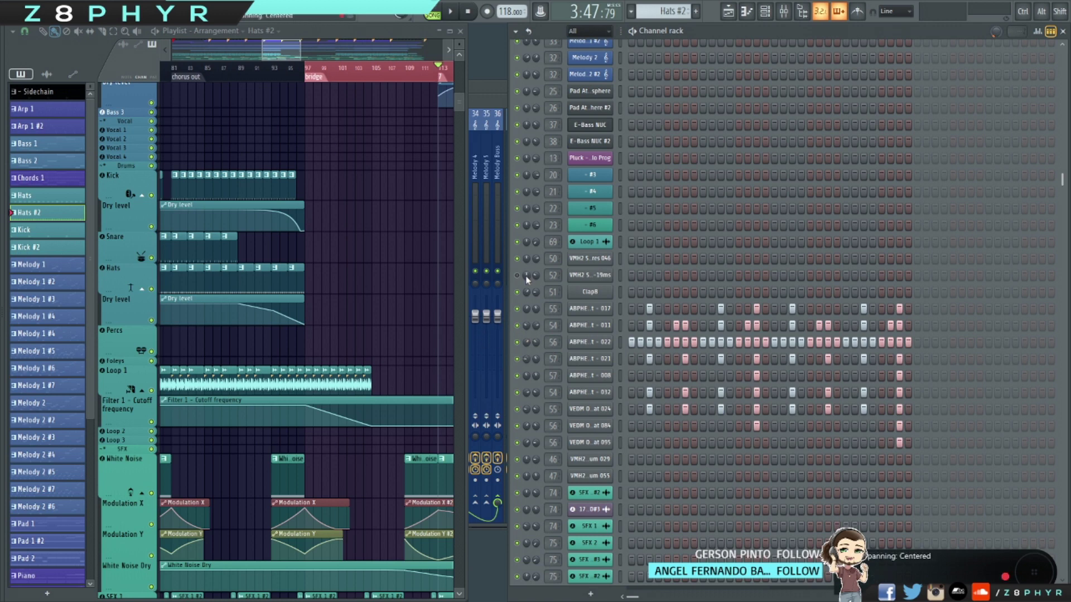
left_click_drag(525, 275, 524, 344)
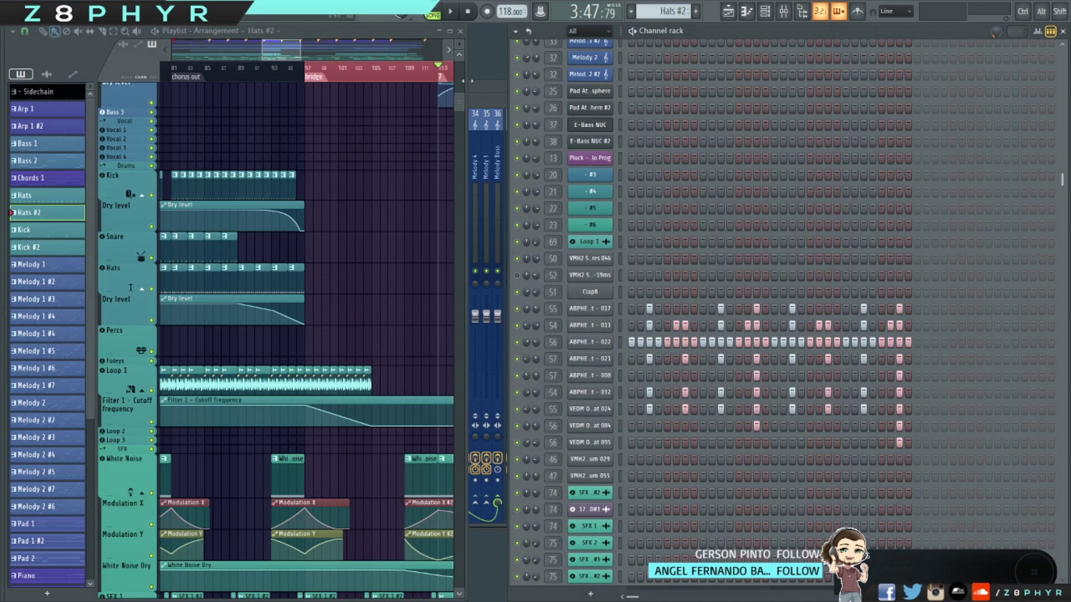
left_click_drag(464, 72, 496, 73)
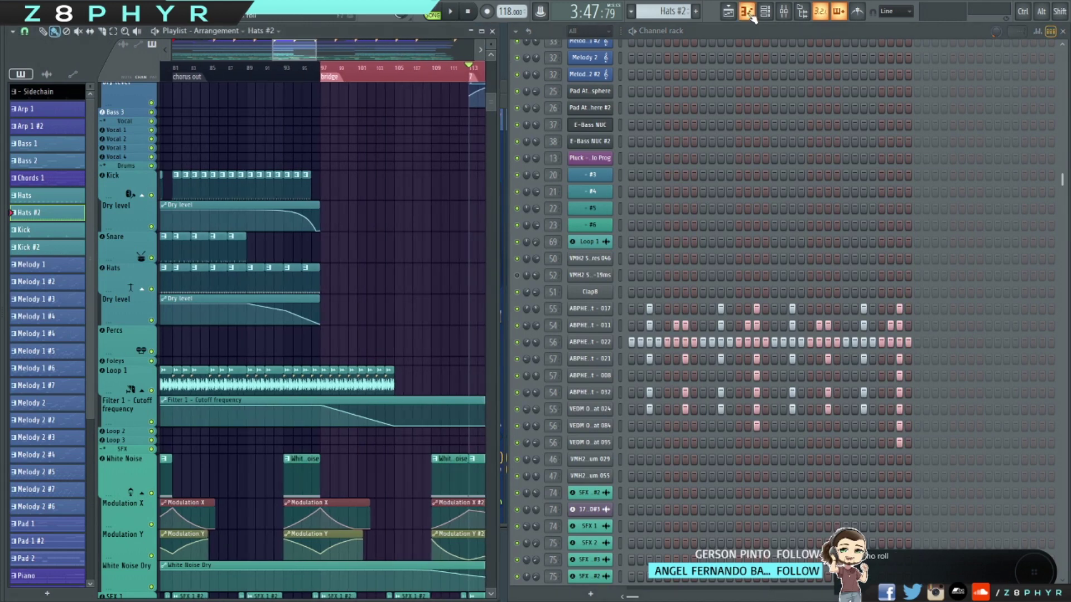
Show the mixer's SFX inserts, then bring the playlist forward and stretch it across the screen.
left_click(783, 11)
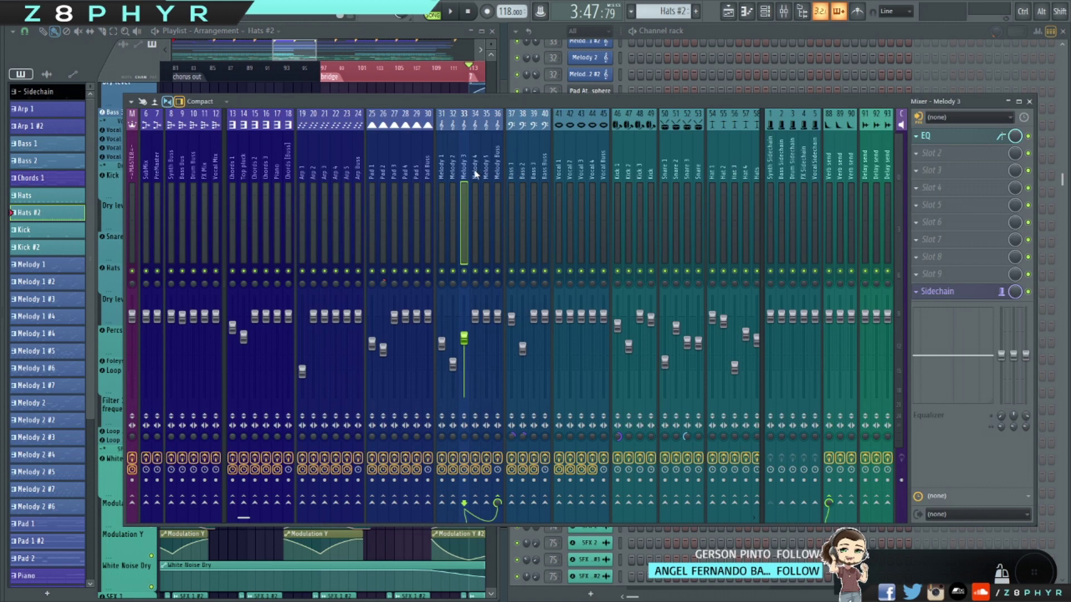
scroll(549, 143, "down", 3)
scroll(550, 142, "down", 15)
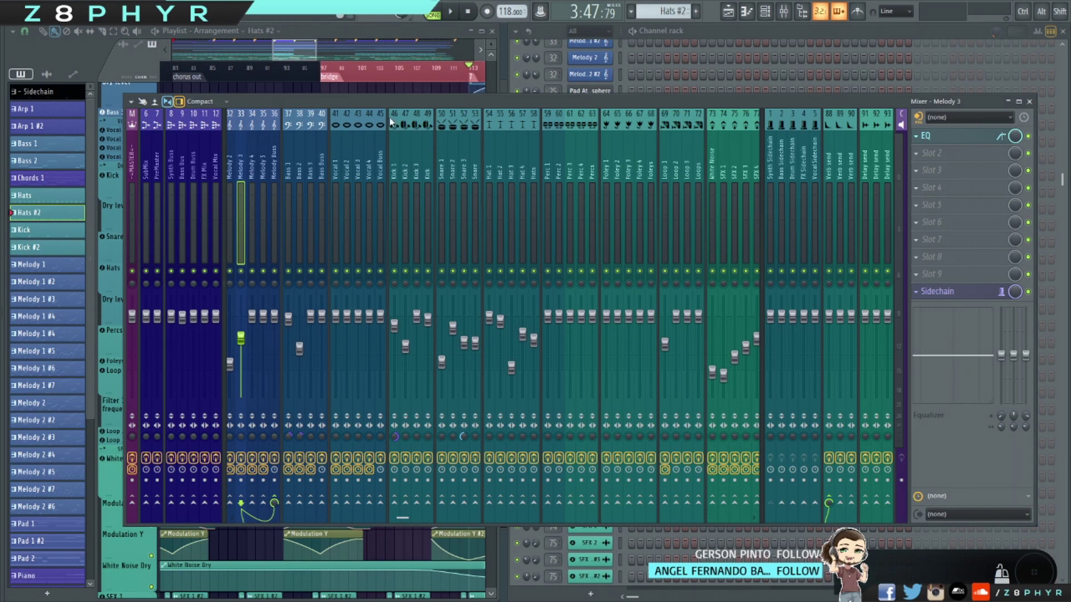
left_click(494, 93)
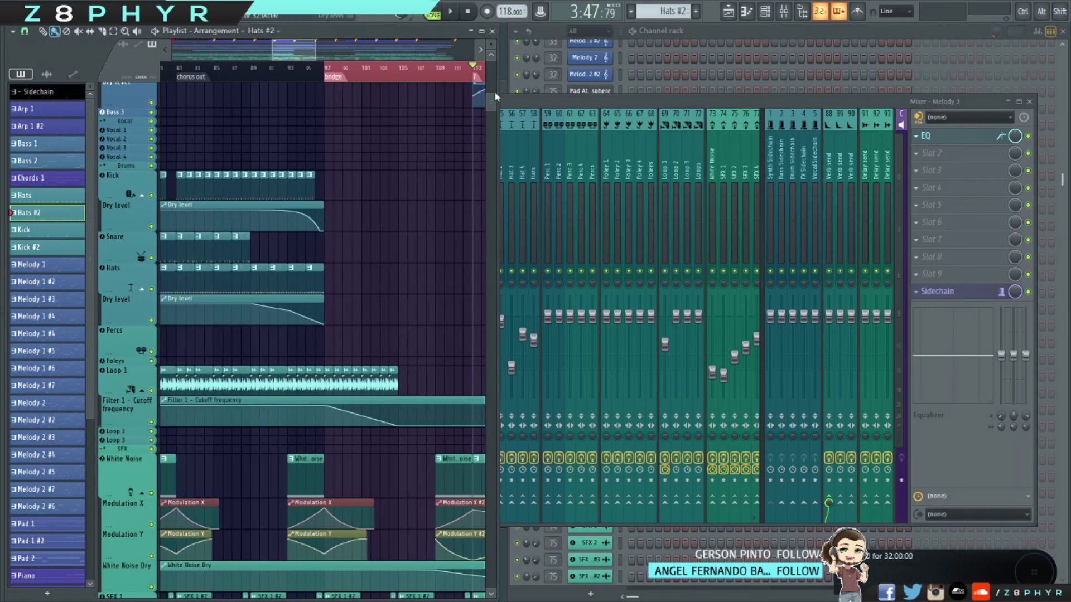
left_click_drag(497, 93, 1058, 141)
Scroll through the SFX, drum, bass and pad tracks, then zoom out to show Intro through END near bar 217.
scroll(837, 120, "down", 3)
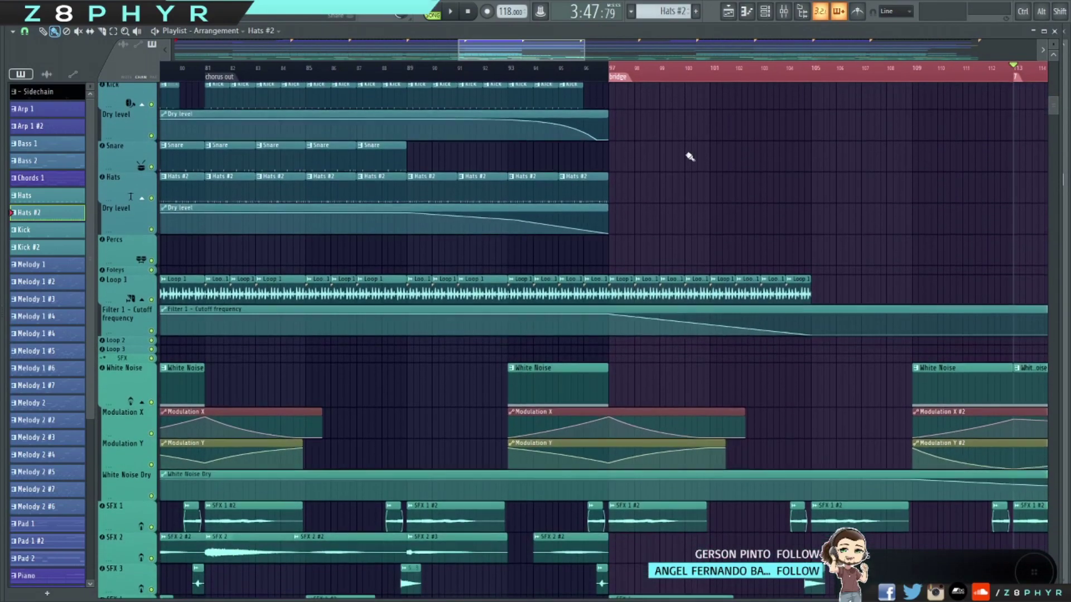
scroll(690, 162, "down", 6)
scroll(781, 279, "down", 4, "ctrl")
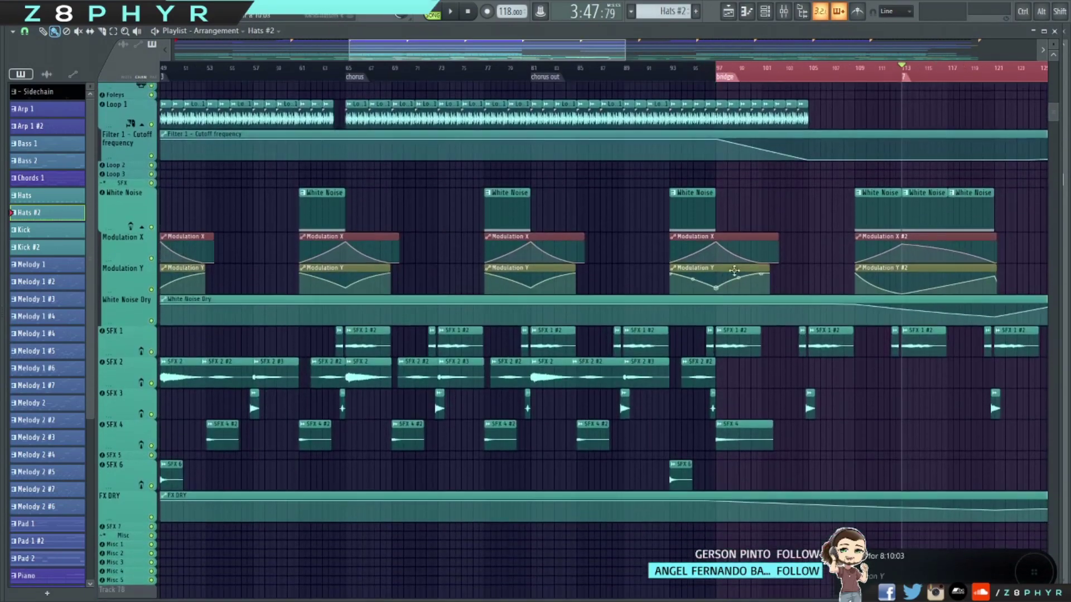
scroll(641, 235, "up", 5)
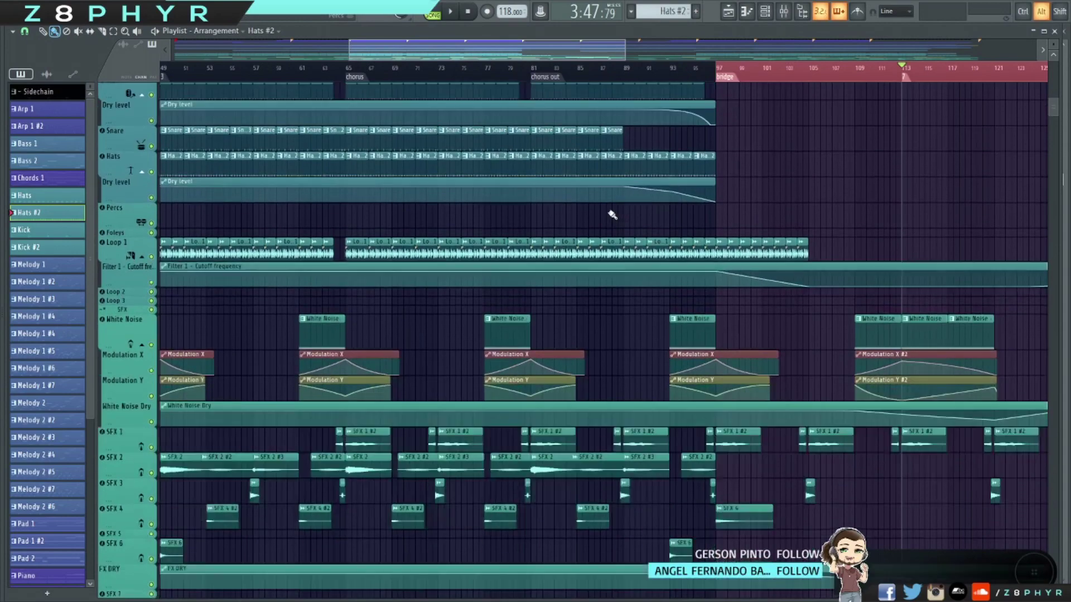
scroll(613, 214, "down", 2, "alt")
scroll(604, 211, "left", 4)
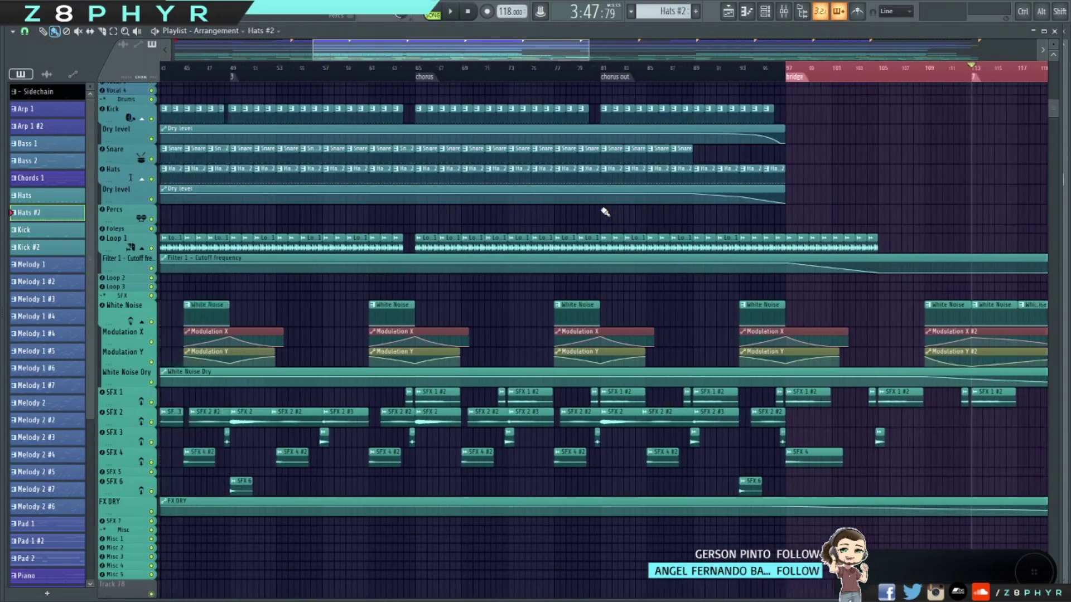
scroll(585, 195, "up", 4)
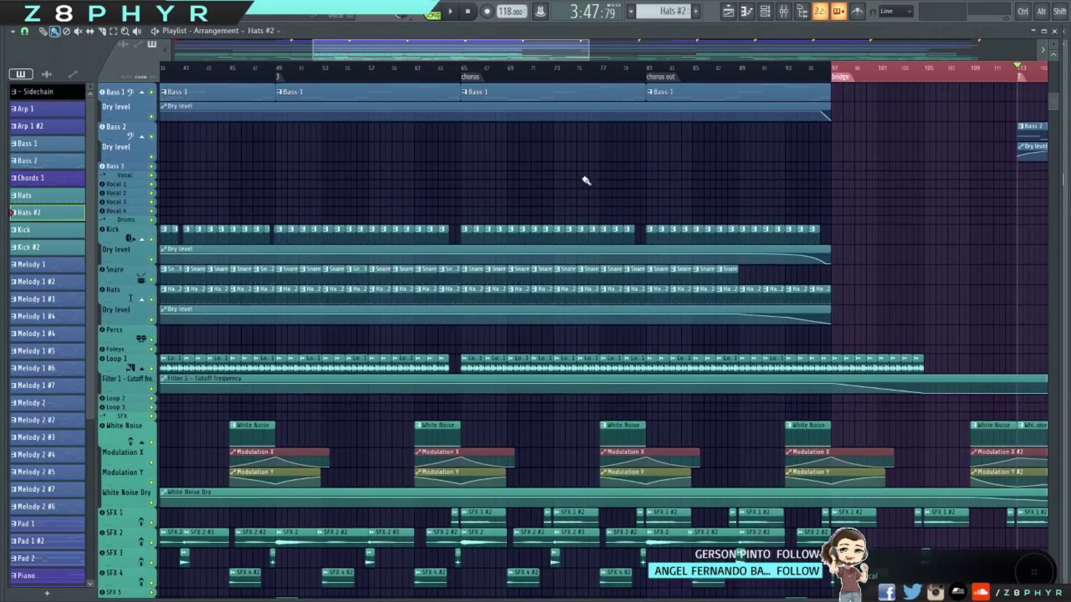
scroll(614, 196, "down", 4, "ctrl")
scroll(639, 202, "up", 8)
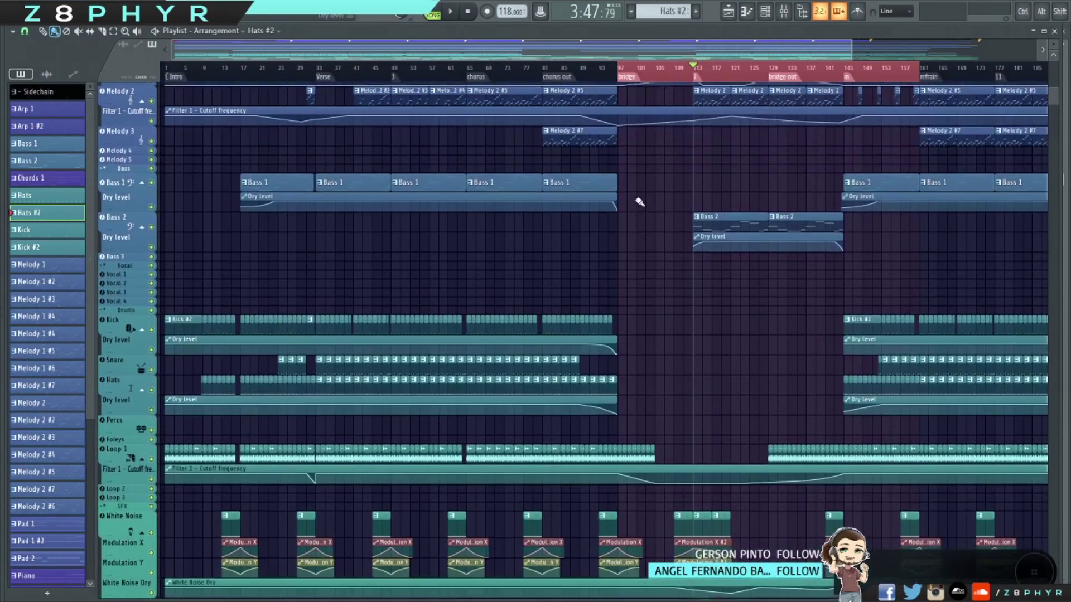
scroll(663, 213, "up", 1)
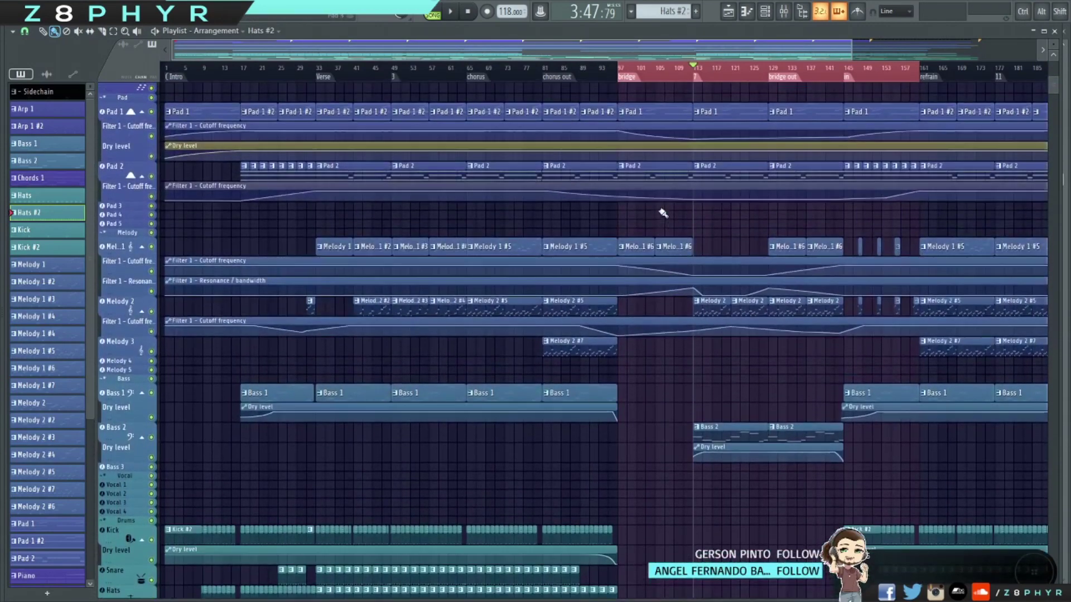
scroll(662, 212, "up", 7)
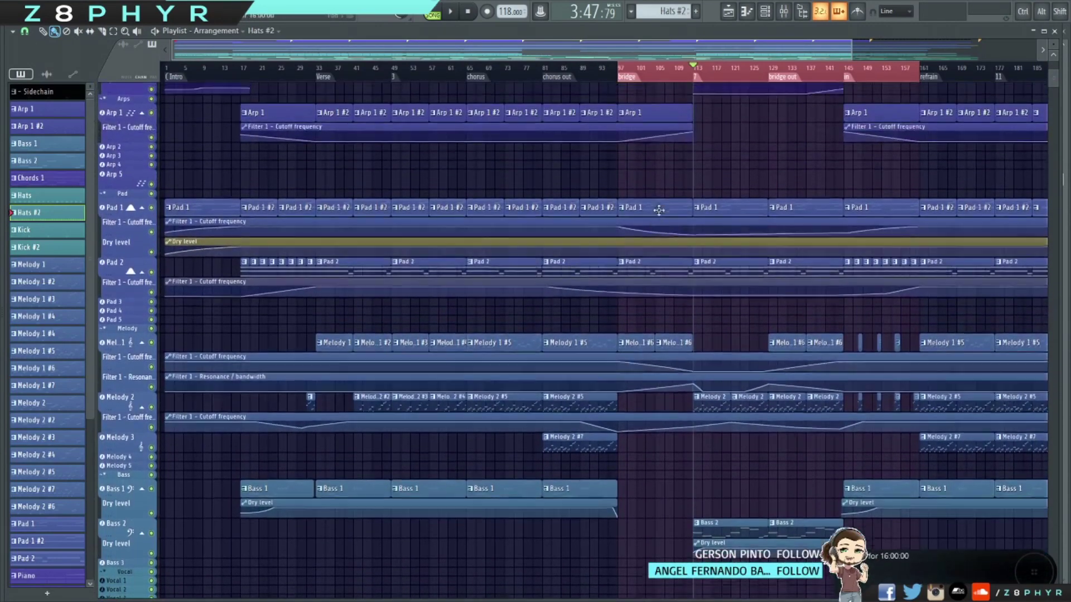
scroll(663, 213, "up", 1)
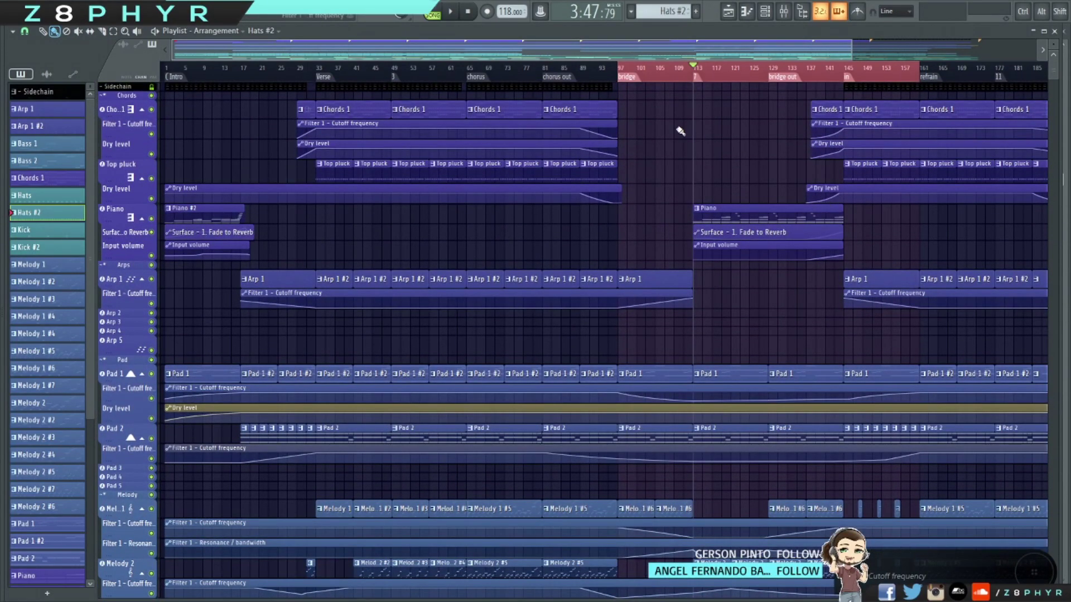
scroll(813, 186, "down", 1)
scroll(812, 186, "right", 3)
scroll(762, 335, "down", 12)
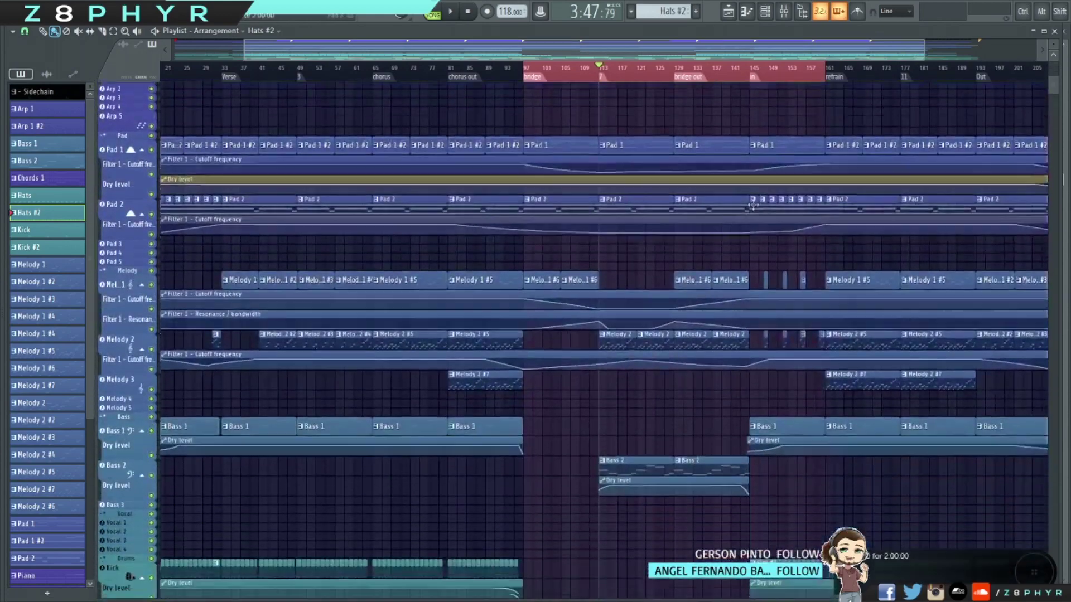
scroll(761, 335, "up", 3)
scroll(762, 336, "up", 3)
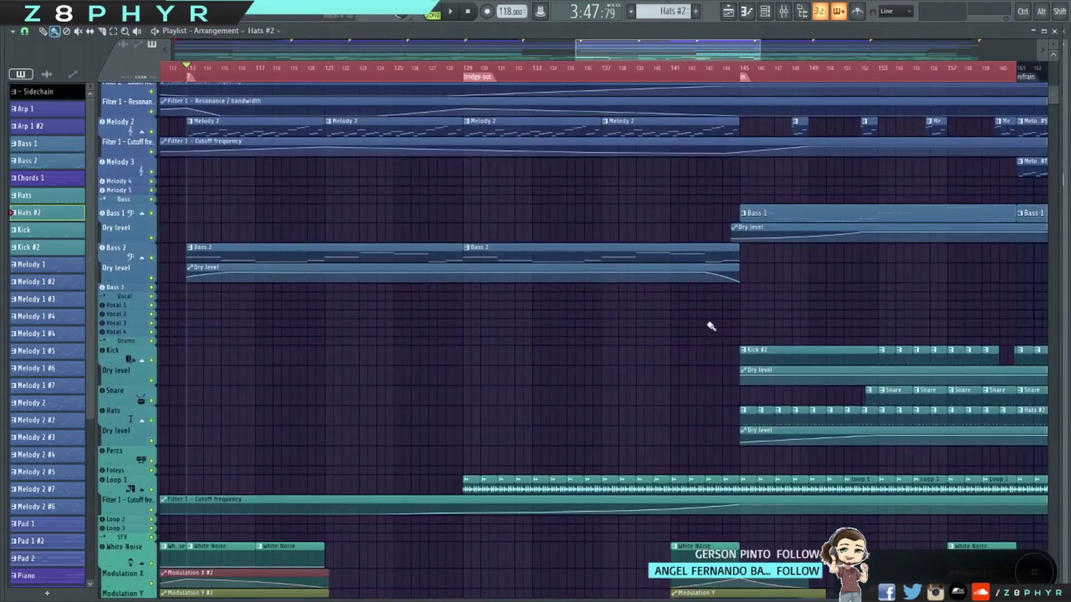
scroll(619, 366, "down", 5)
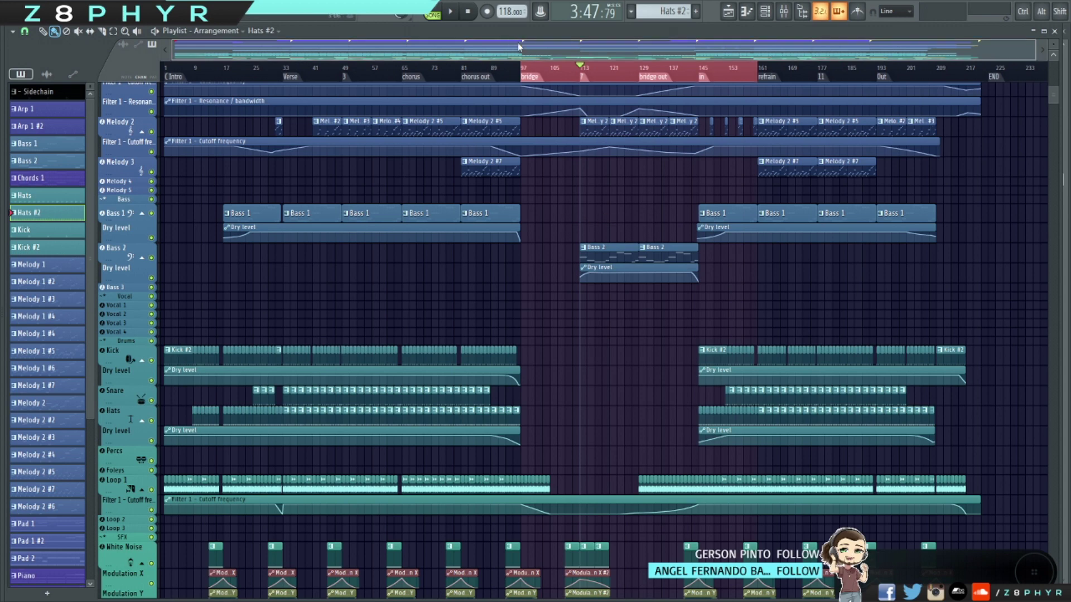
Select the song from bar 1 to END, then clear the clip selection so all clips show normal colours.
left_click_drag(522, 72, 165, 79)
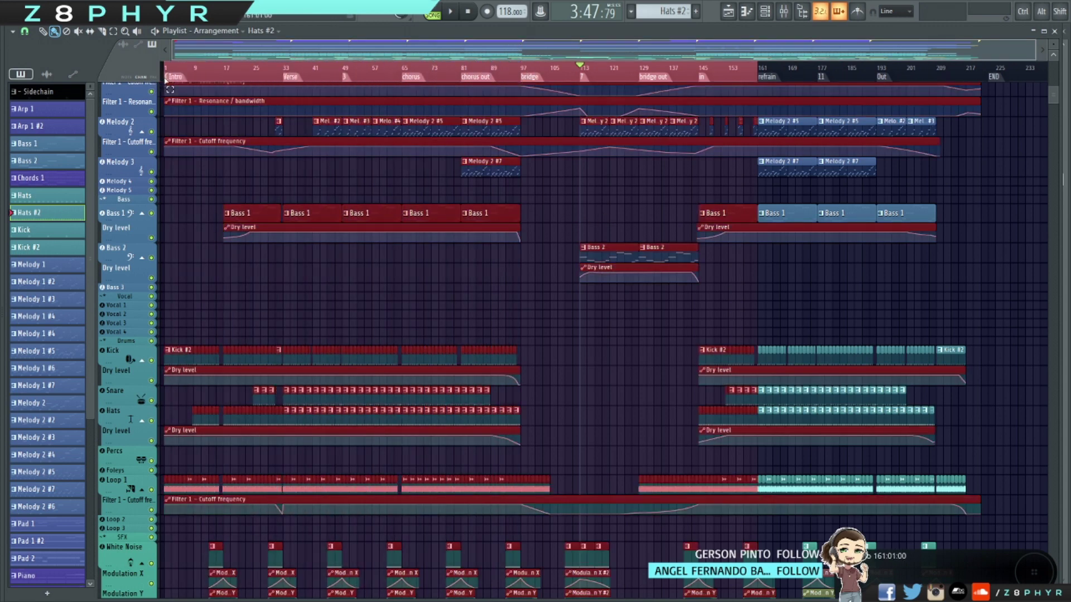
left_click(996, 77, "shift")
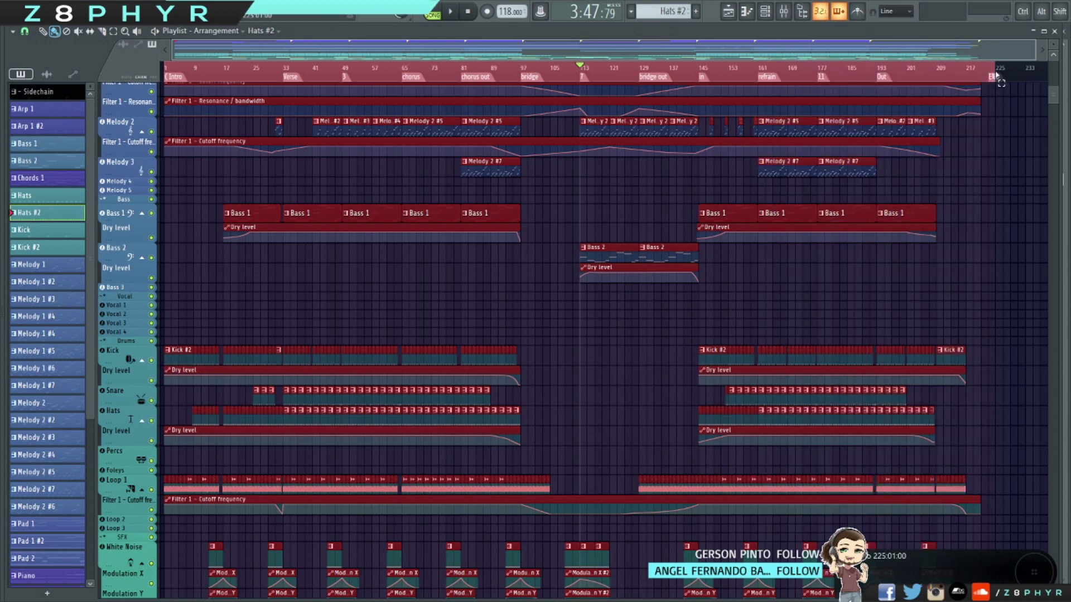
left_click(643, 191)
Zoom into bars 103–211 to focus on the bridge-out through the outro.
scroll(588, 246, "up", 1)
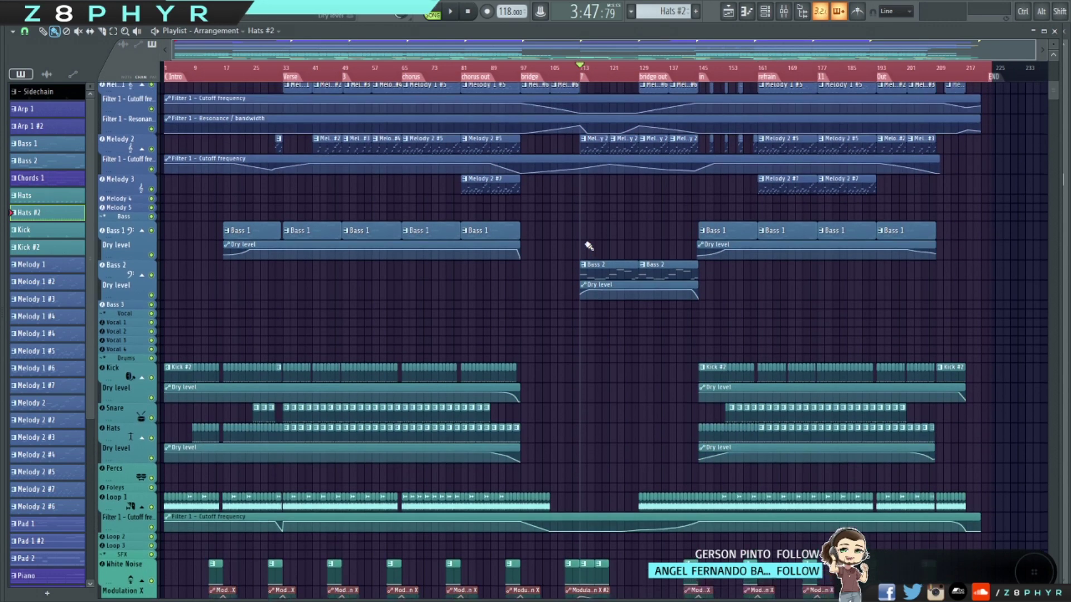
scroll(588, 246, "up", 15)
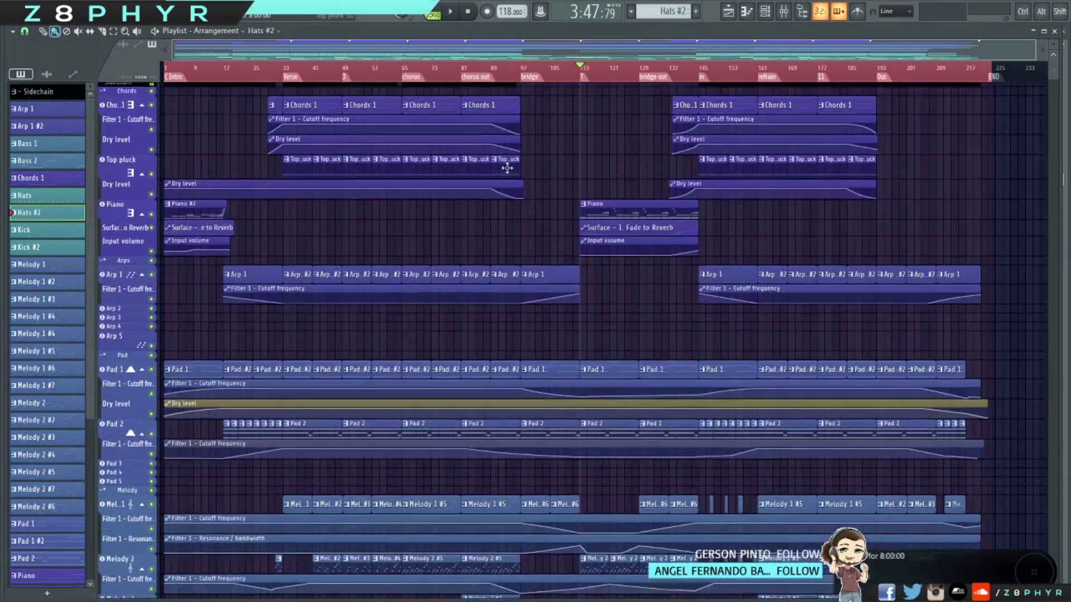
scroll(507, 168, "up", 1)
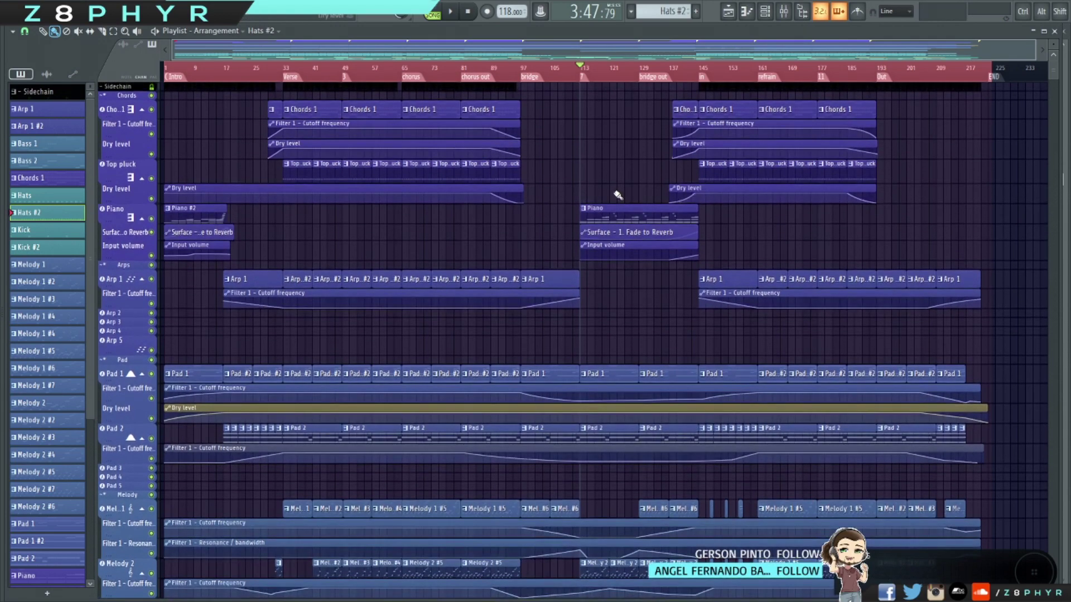
scroll(859, 242, "down", 3)
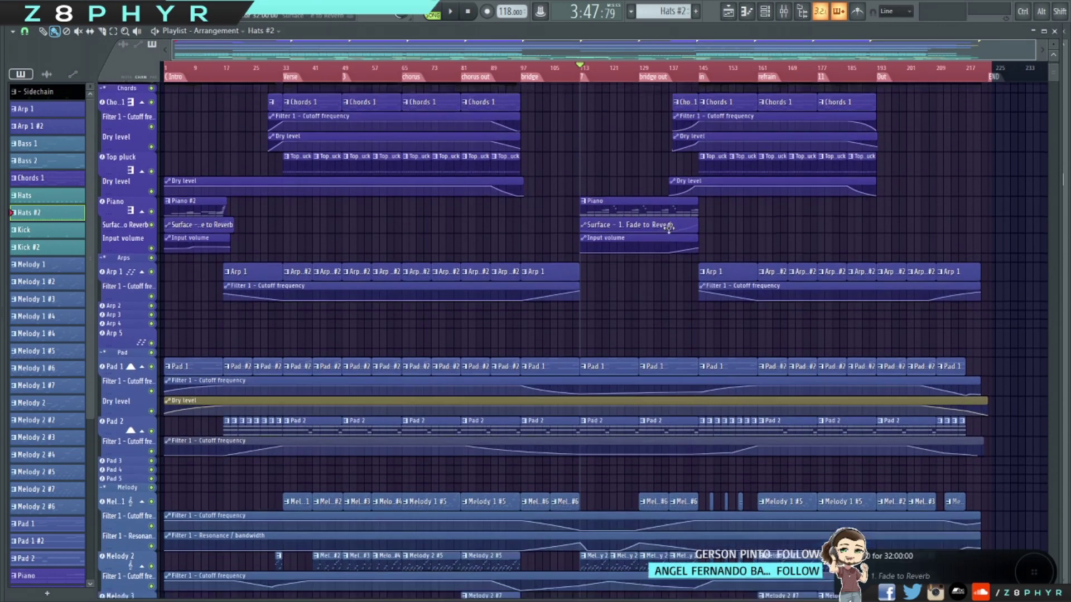
scroll(859, 242, "down", 10)
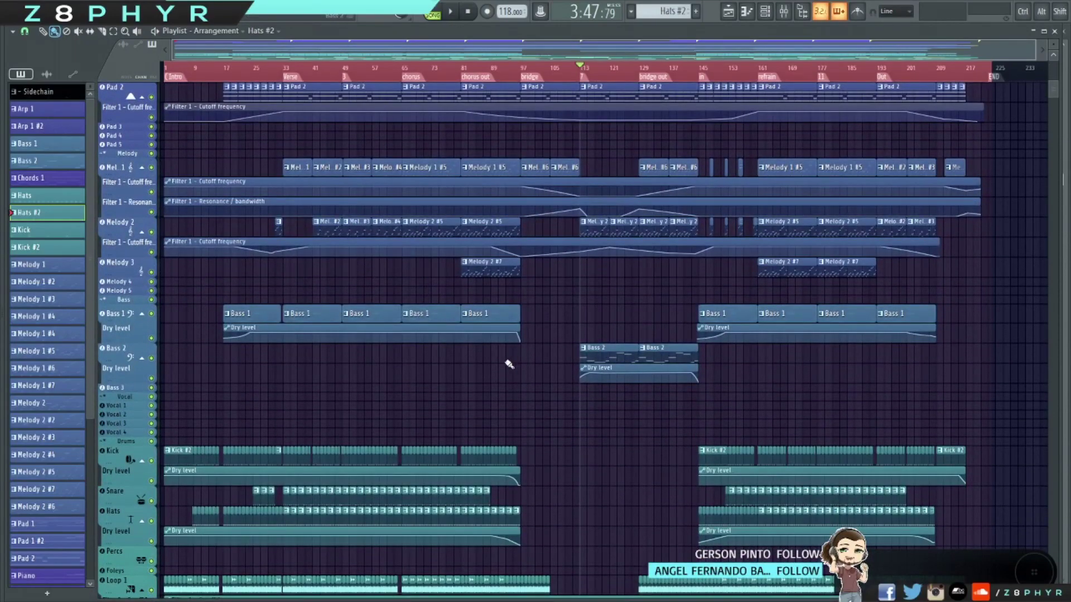
scroll(250, 185, "up", 10)
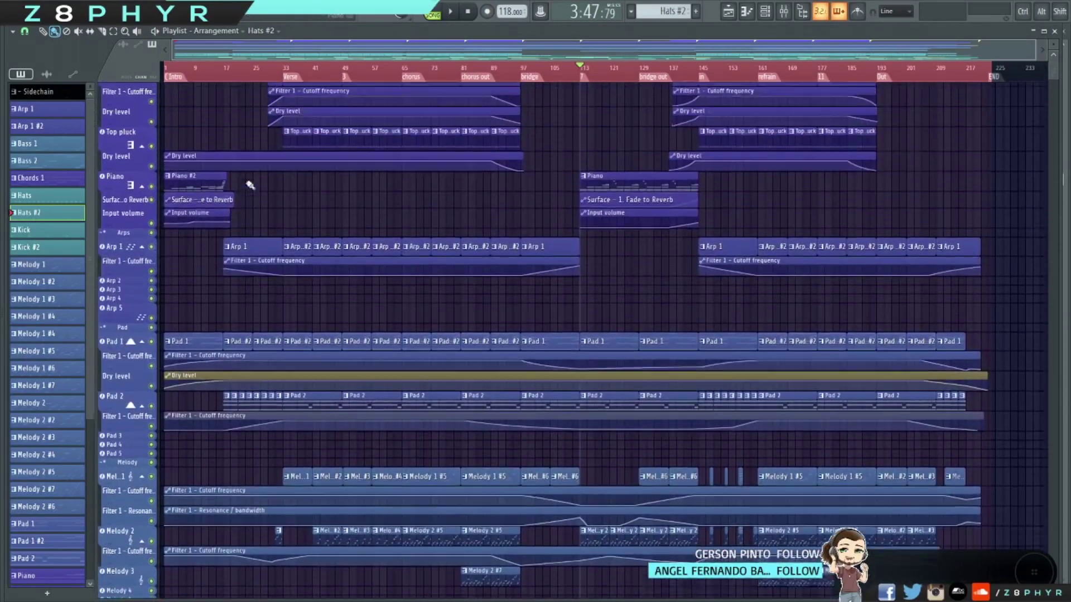
scroll(335, 173, "up", 1)
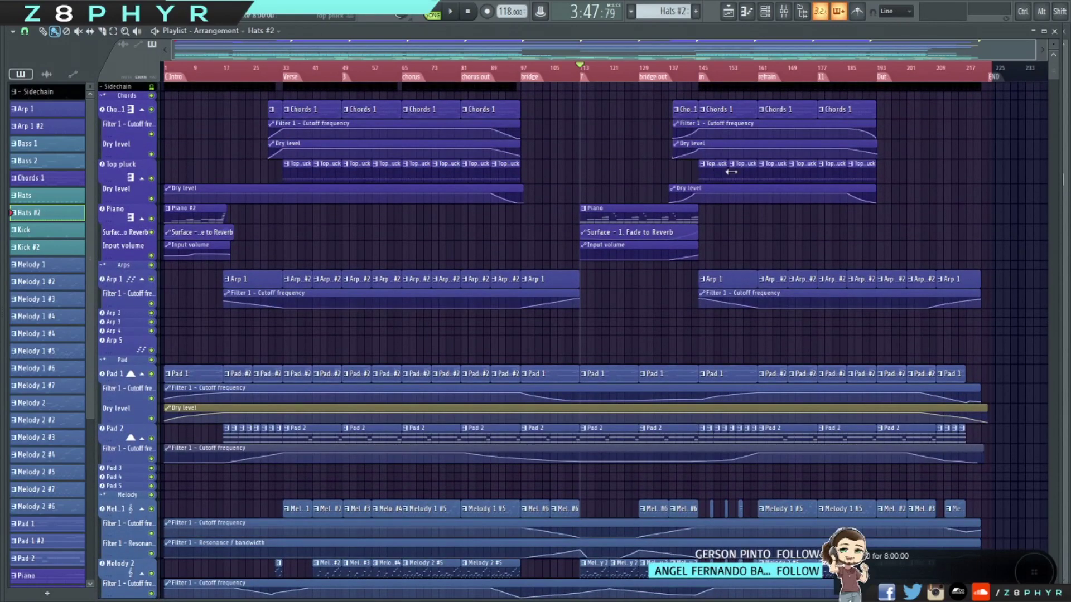
scroll(797, 182, "up", 3)
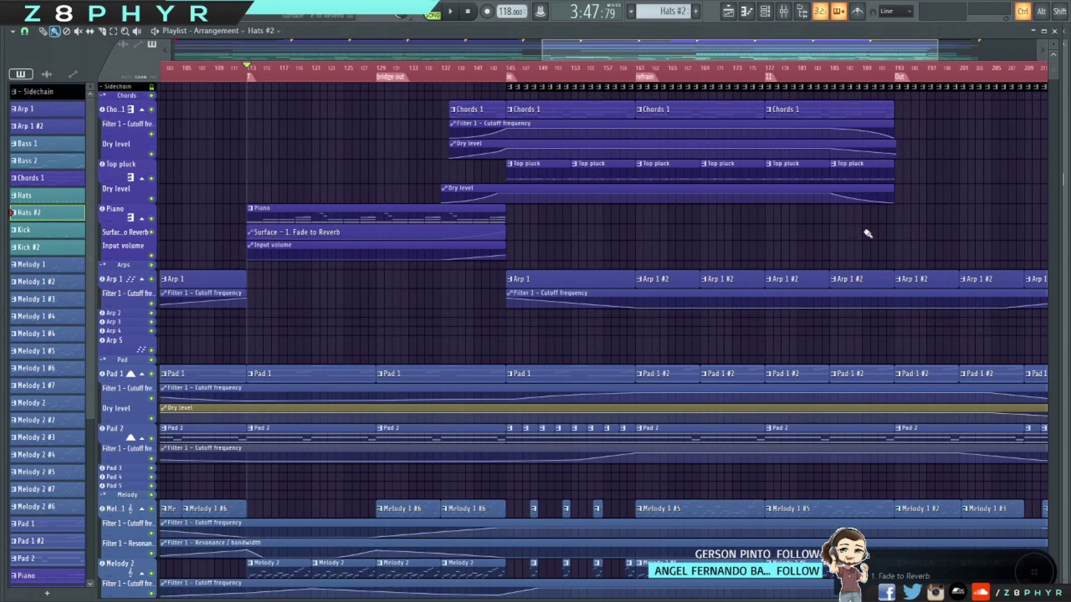
scroll(898, 246, "right", 3)
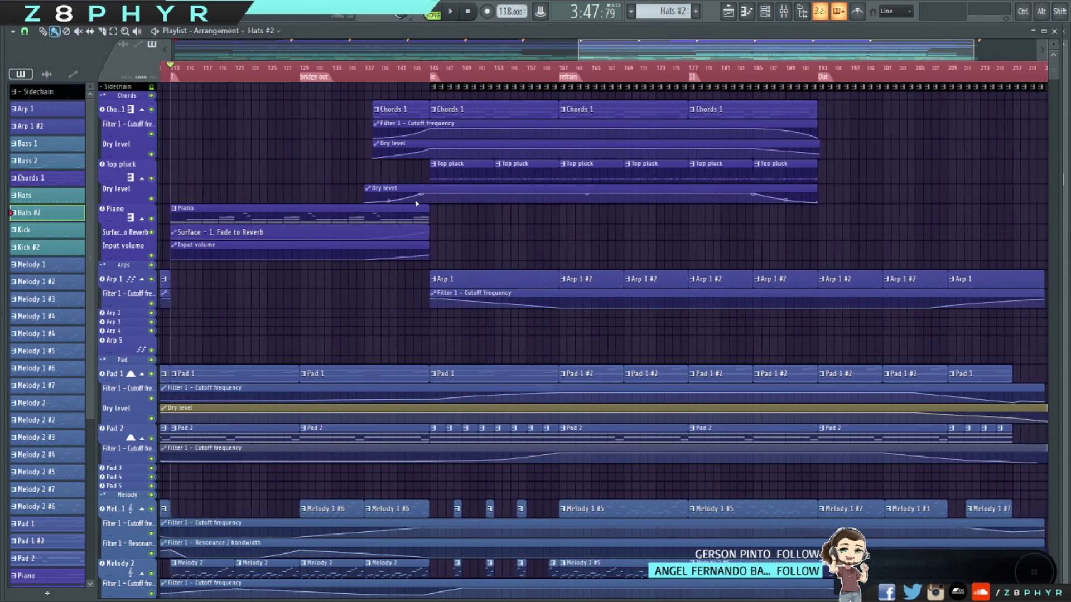
scroll(454, 199, "down", 3)
scroll(496, 230, "down", 4)
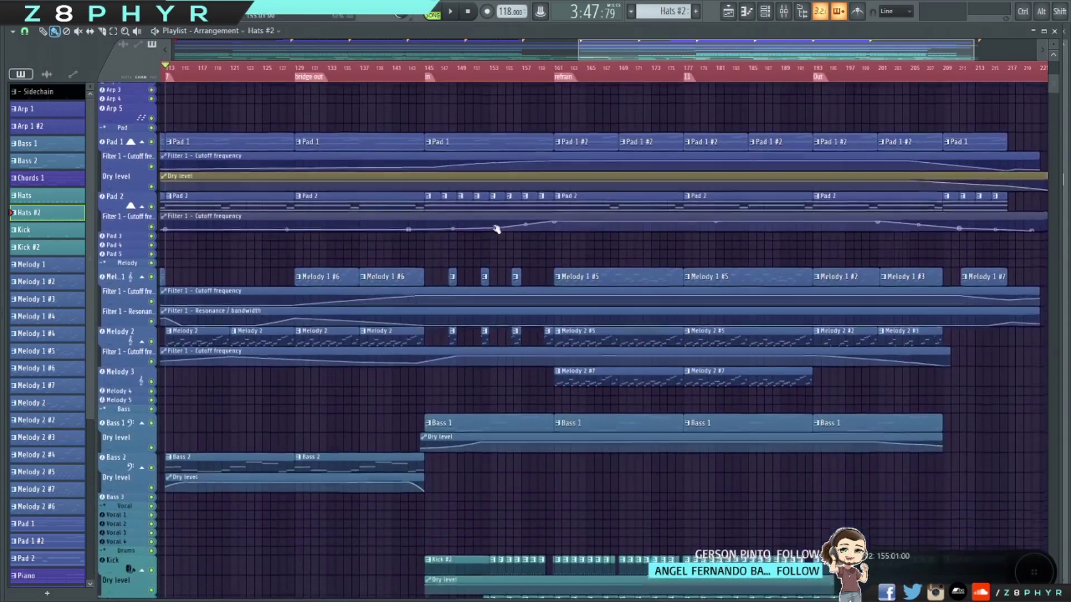
scroll(538, 352, "down", 8)
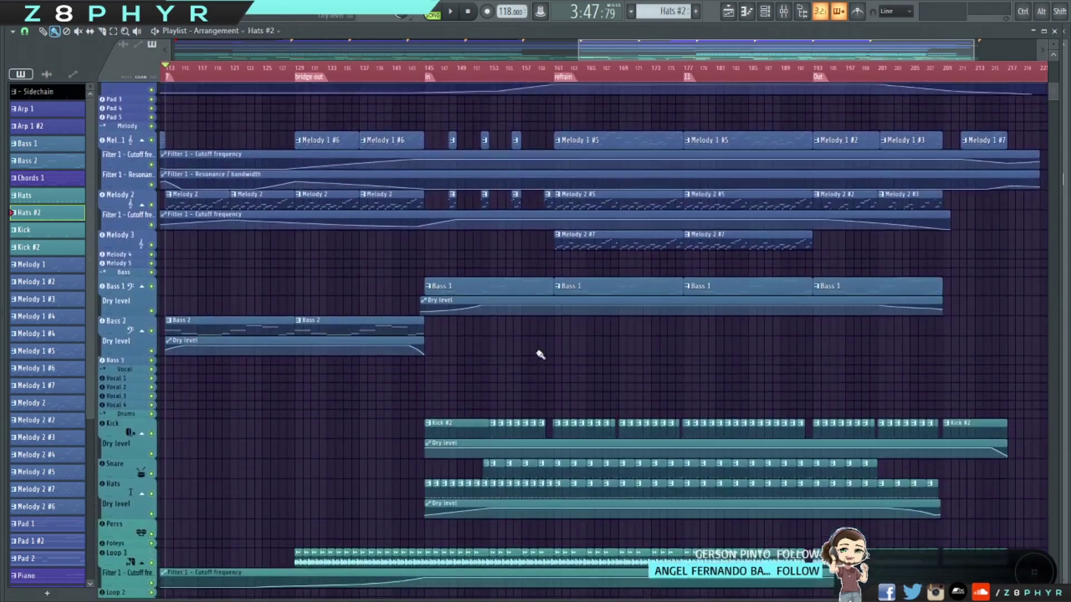
scroll(550, 339, "down", 3)
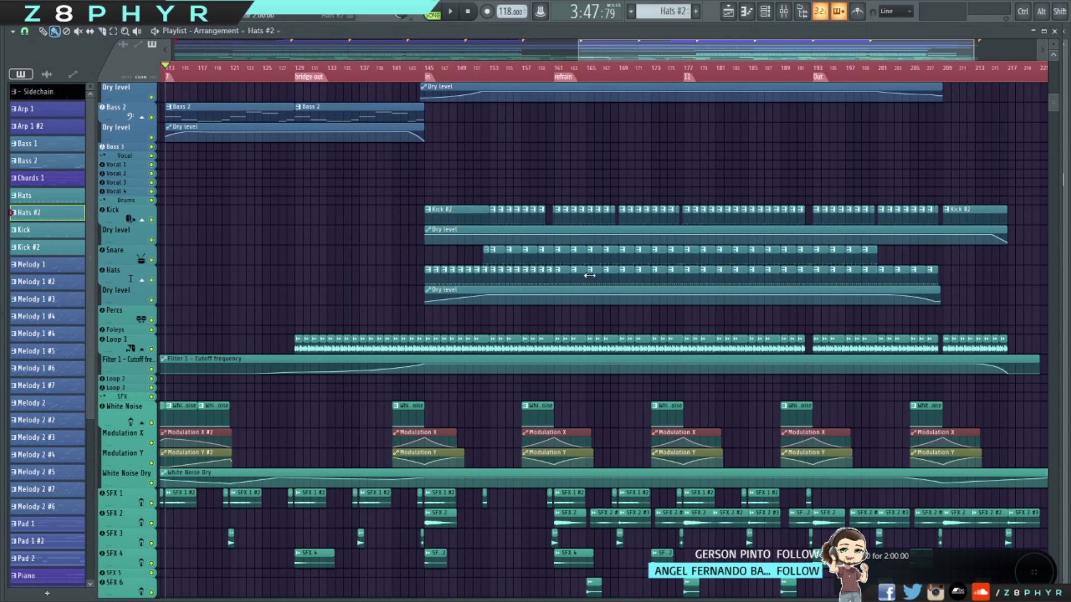
scroll(589, 275, "up", 5)
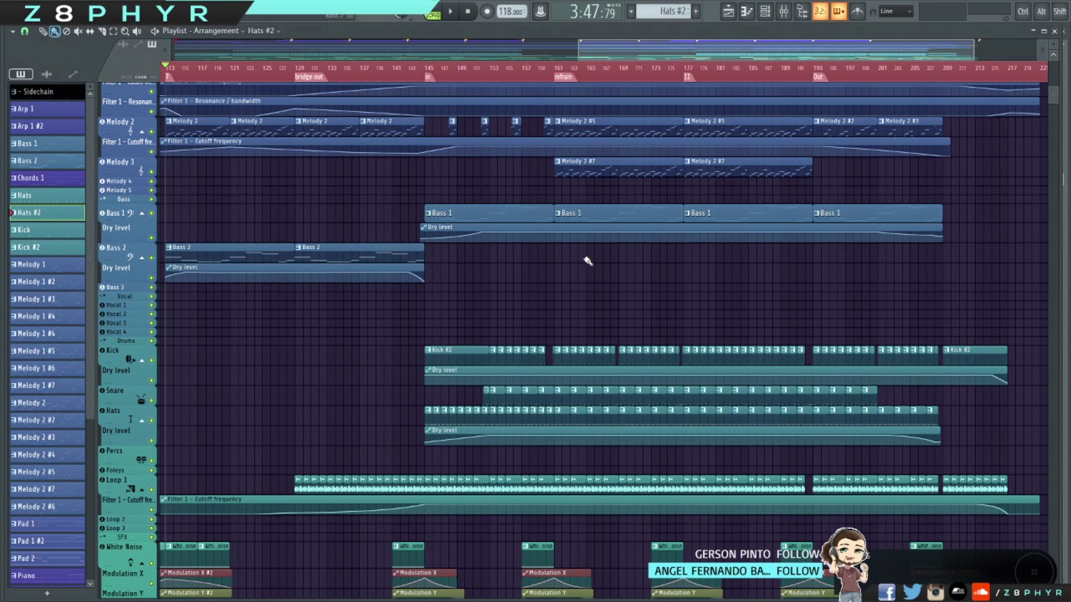
scroll(588, 261, "up", 10)
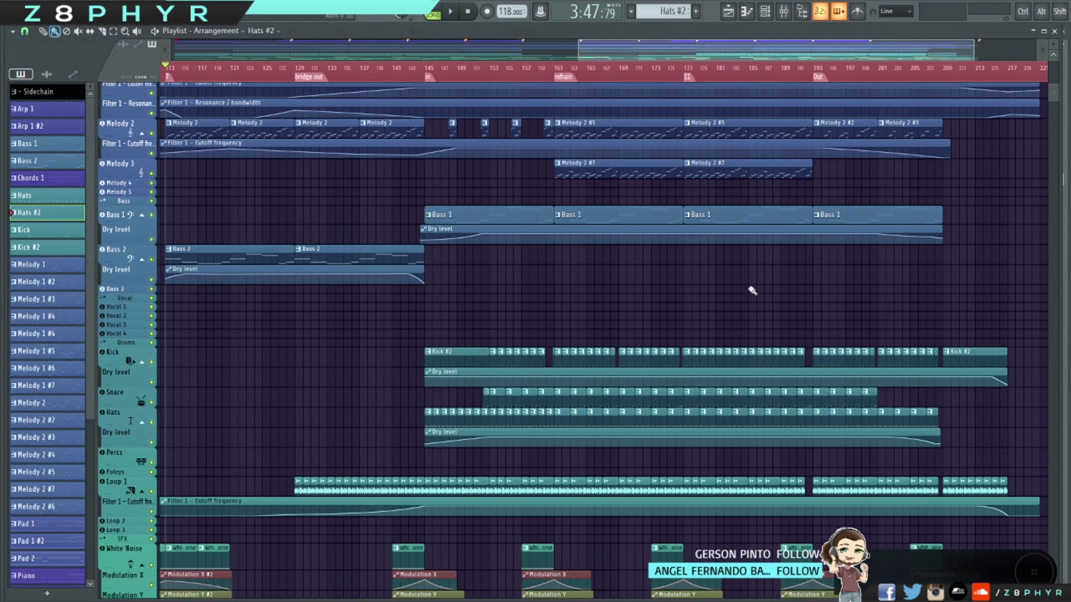
scroll(880, 392, "up", 5)
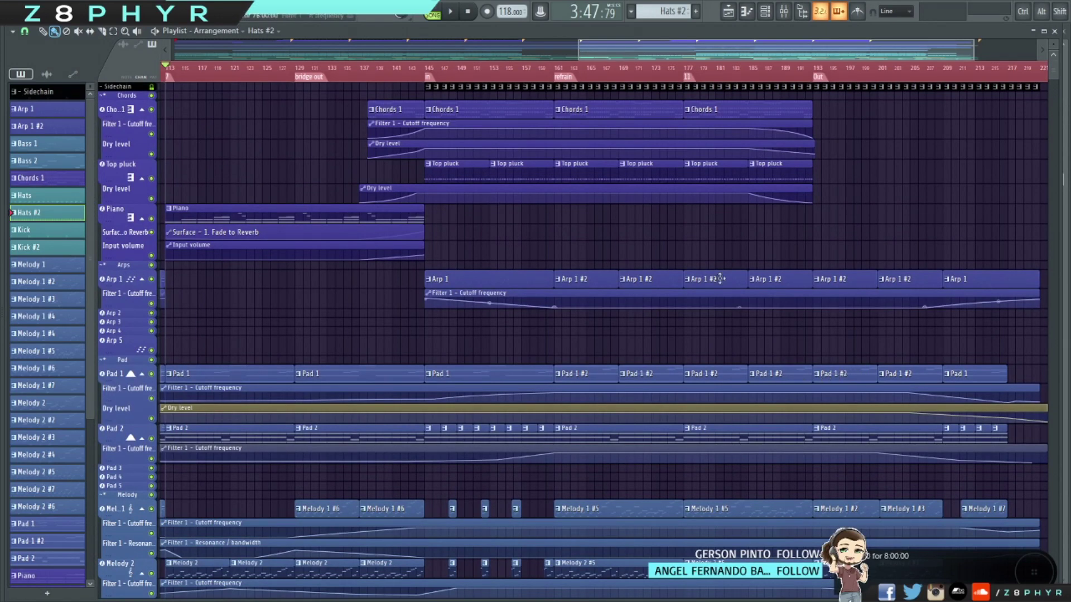
mouse_move(557, 145)
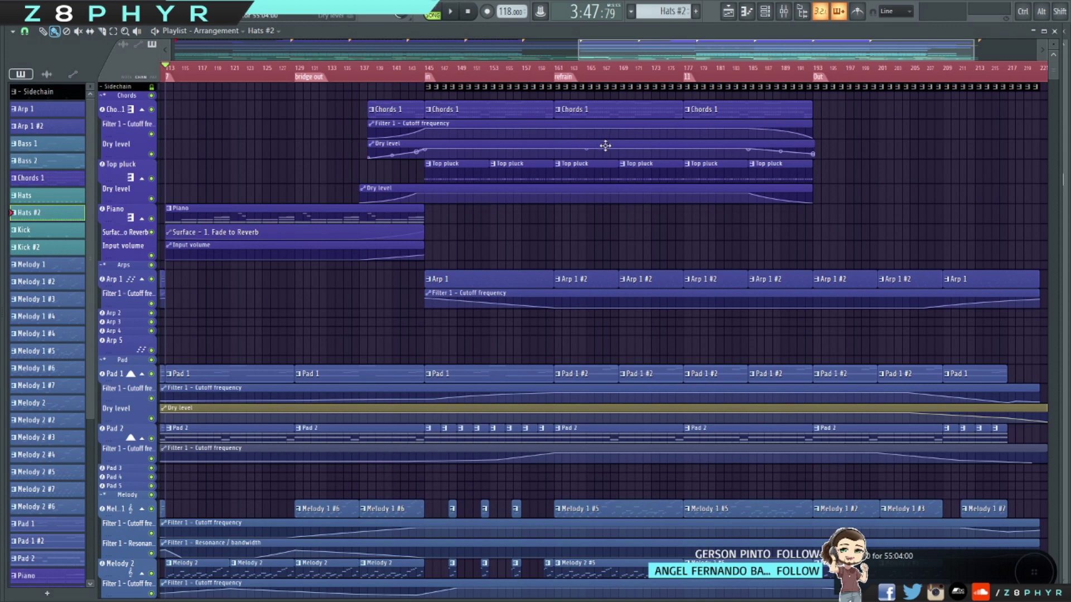
scroll(731, 178, "down", 5)
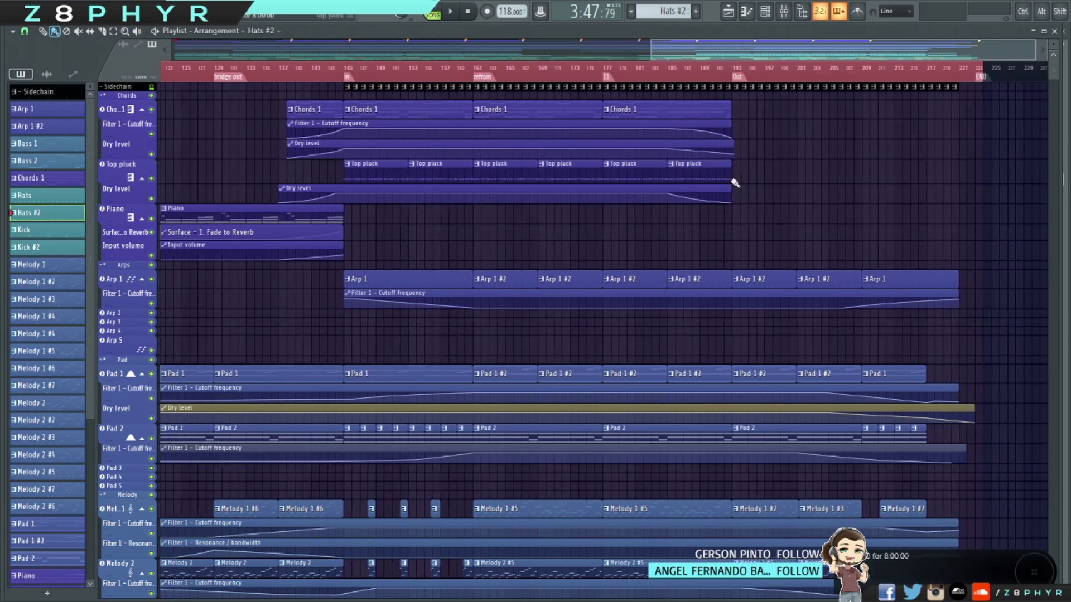
scroll(725, 195, "up", 3)
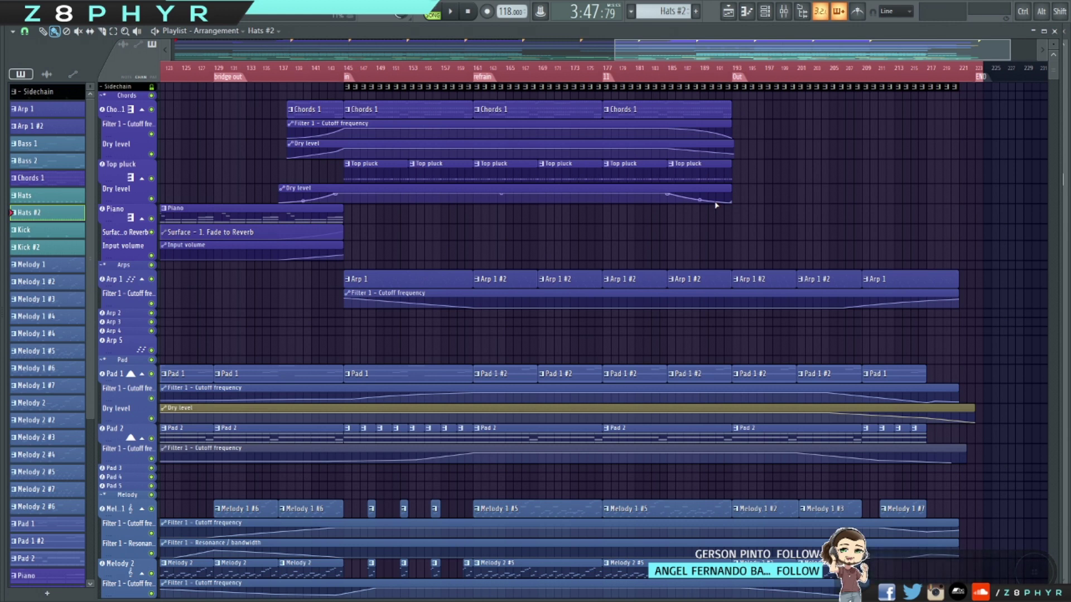
scroll(620, 205, "down", 3)
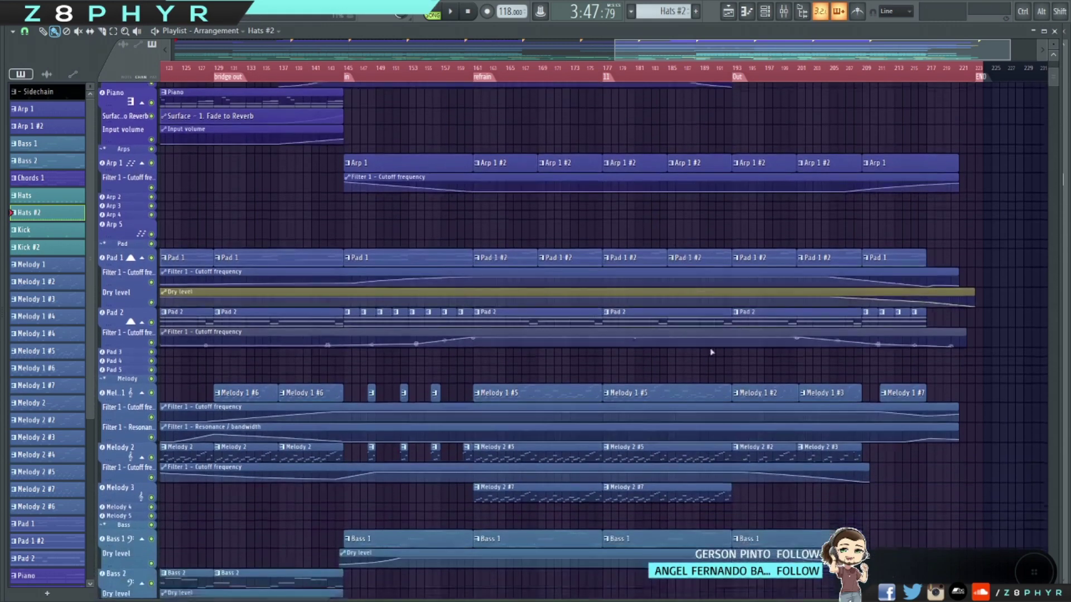
scroll(712, 352, "up", 3)
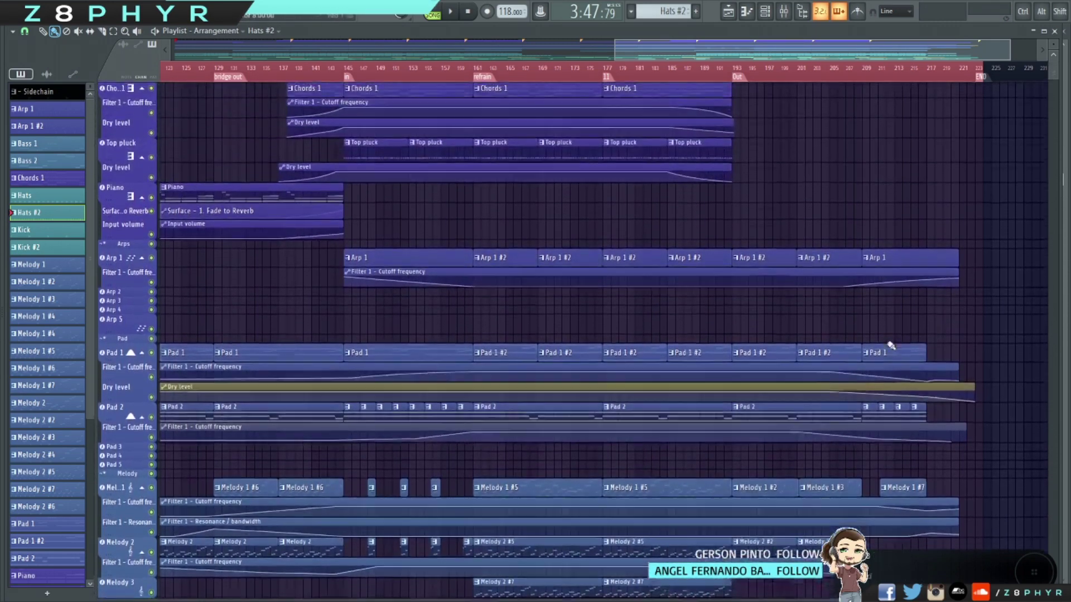
scroll(891, 346, "up", 2)
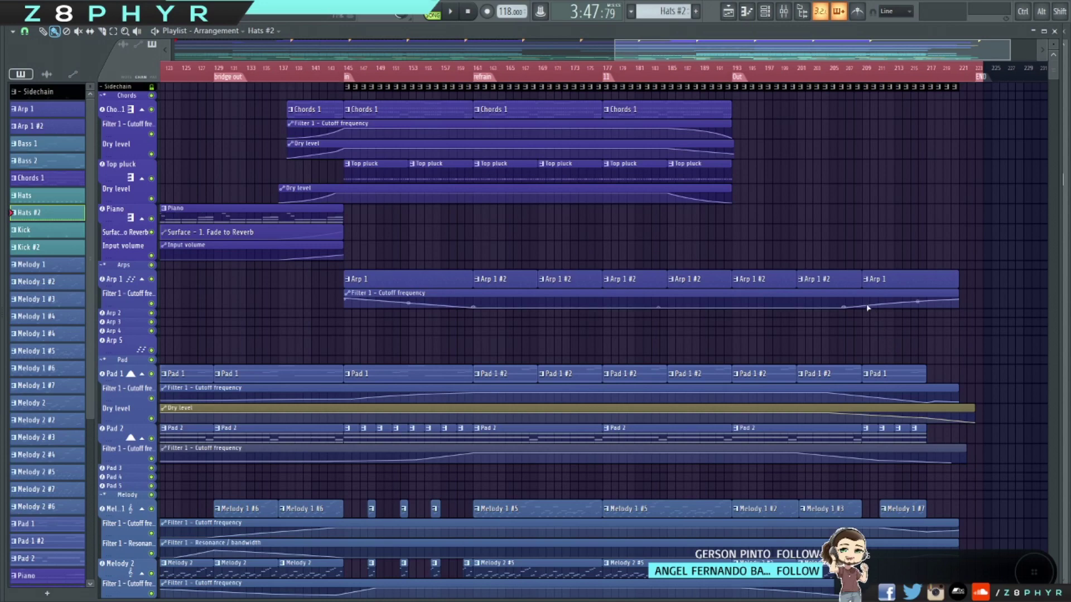
left_click_drag(632, 52, 190, 52)
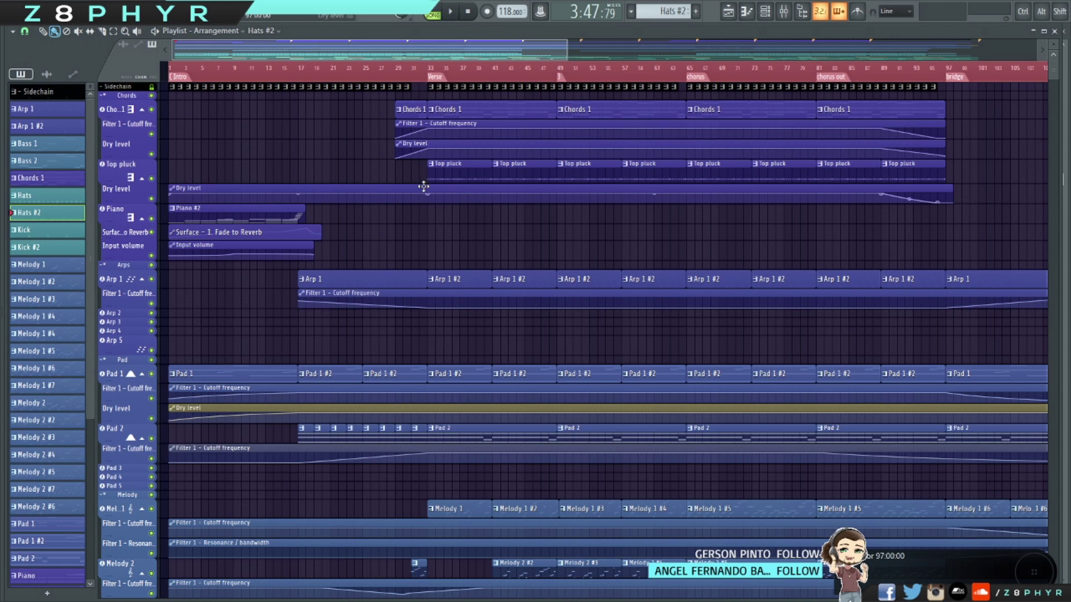
scroll(425, 186, "right", 5)
scroll(674, 197, "right", 5)
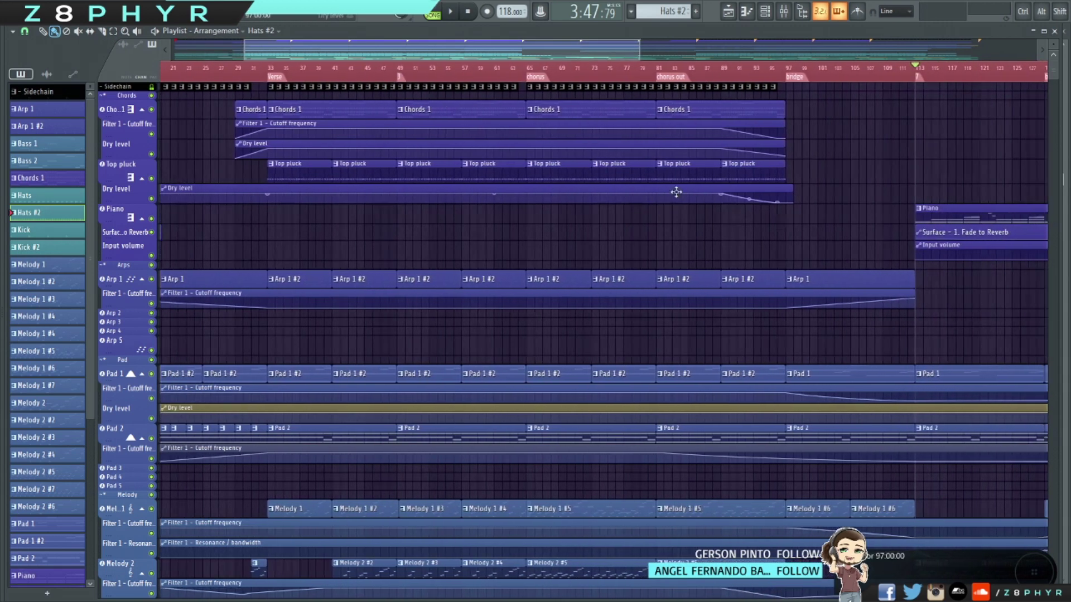
scroll(772, 183, "right", 1)
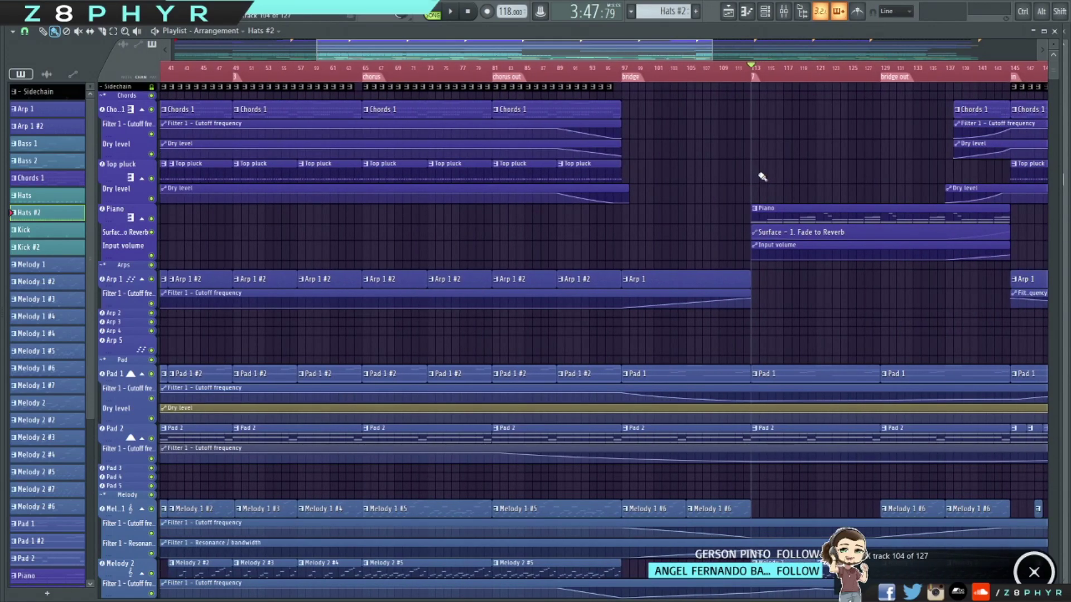
scroll(762, 177, "down", 5)
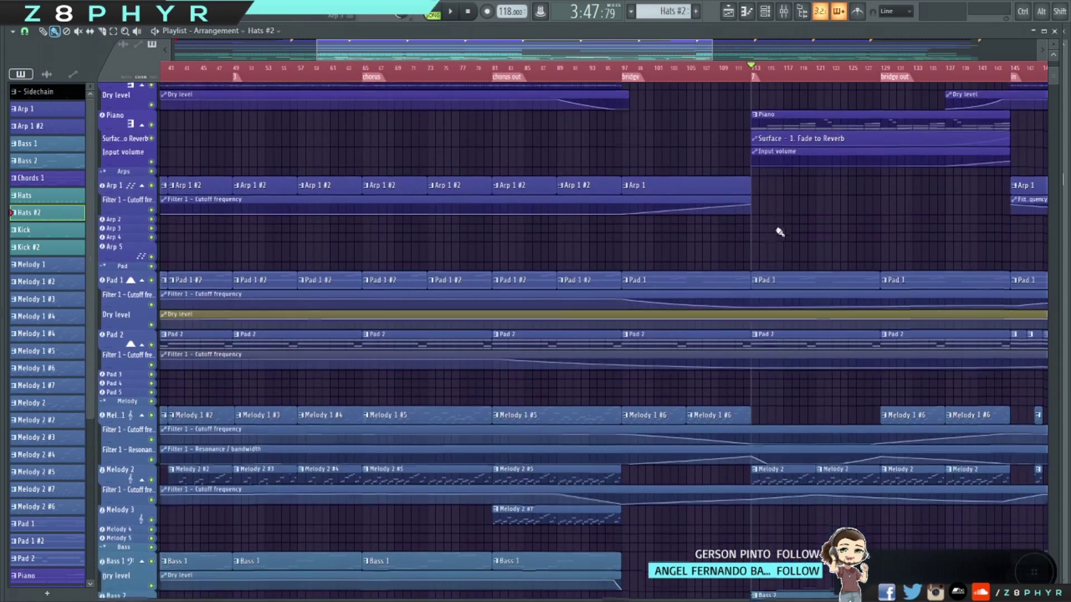
scroll(810, 319, "up", 5)
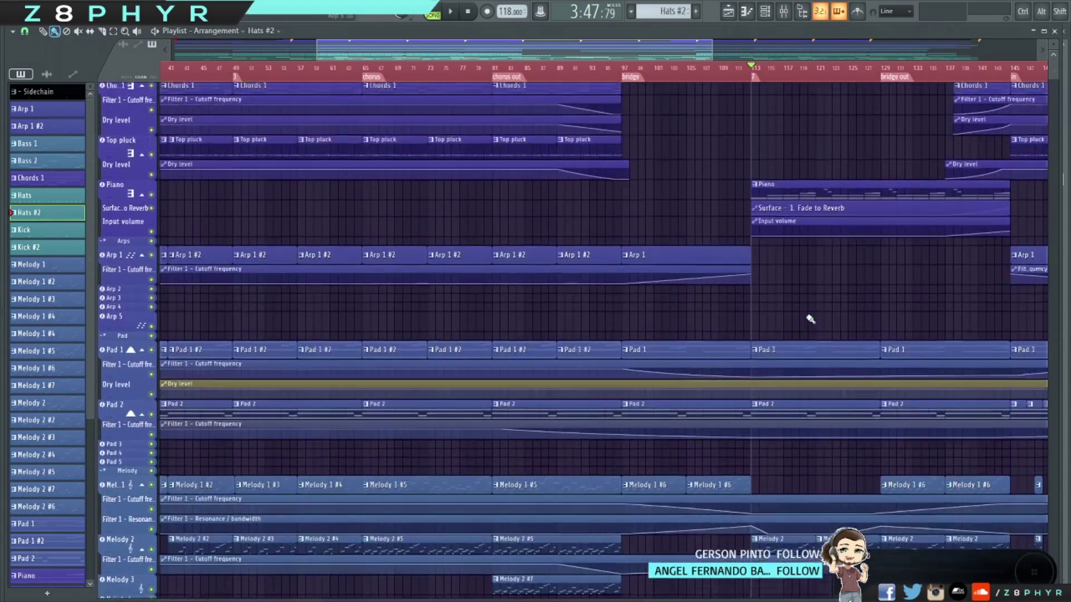